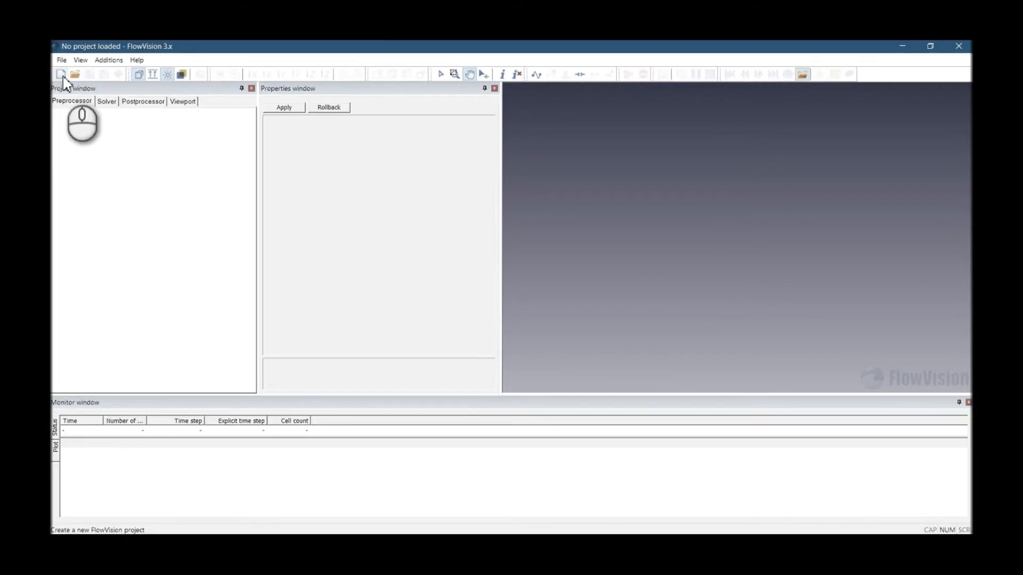
# - Create a new project from the Casing geometry file and save it in a new folder named Screw_Compressor_Example_1
pyautogui.click(62, 77)
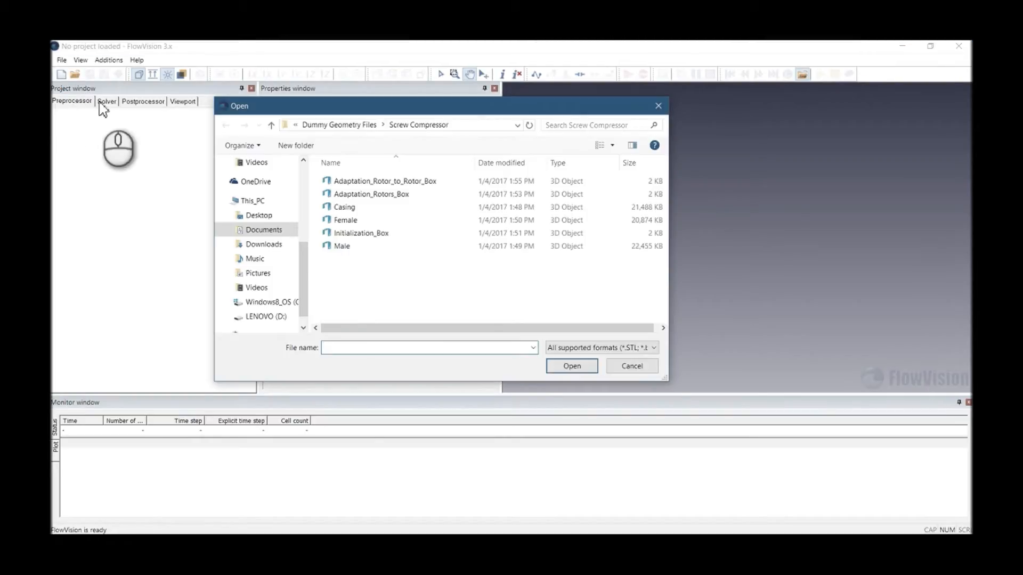
pyautogui.click(346, 208)
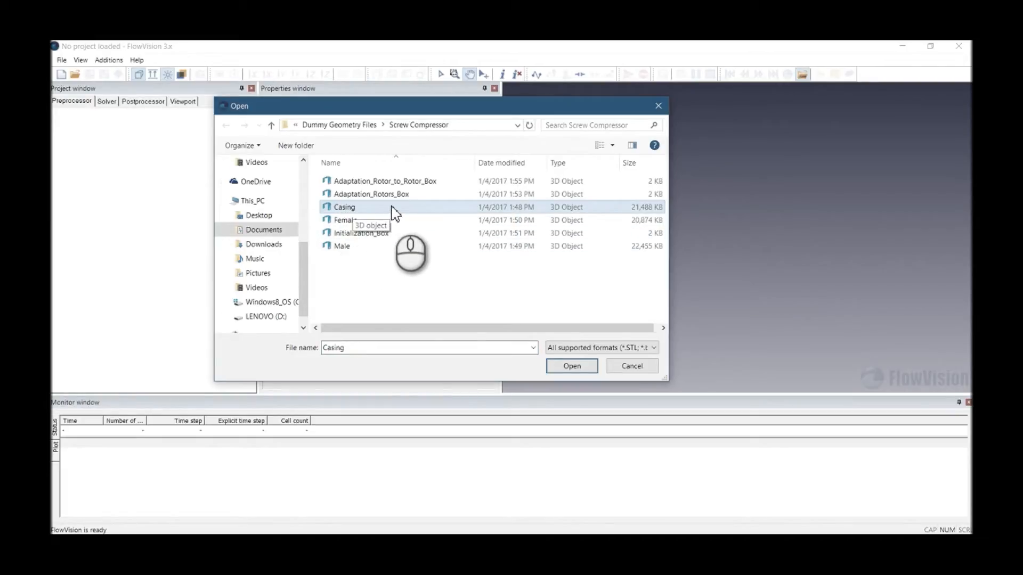
pyautogui.click(574, 367)
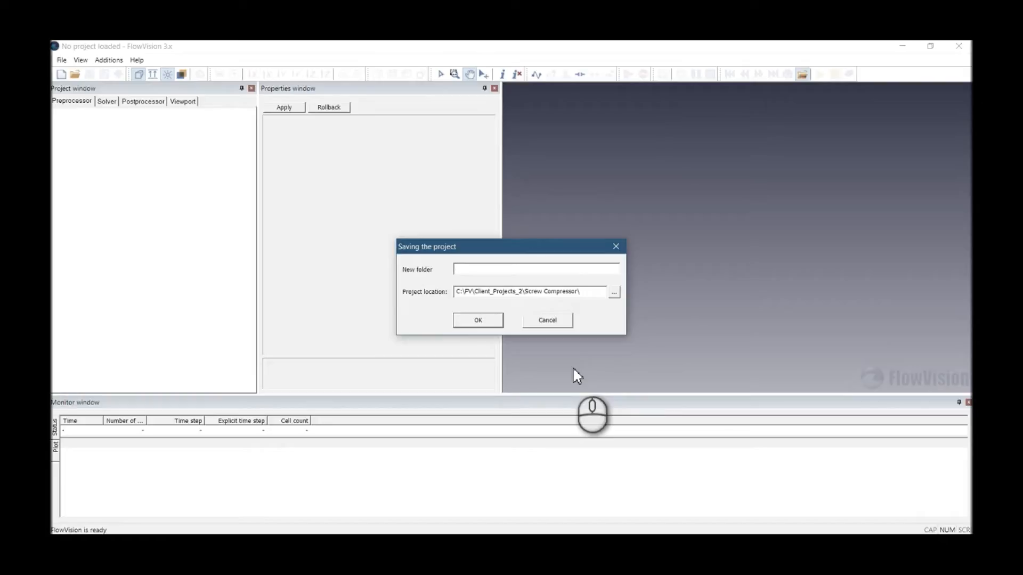
pyautogui.write('Screw_Compressor_Example_1')
pyautogui.press('Return')
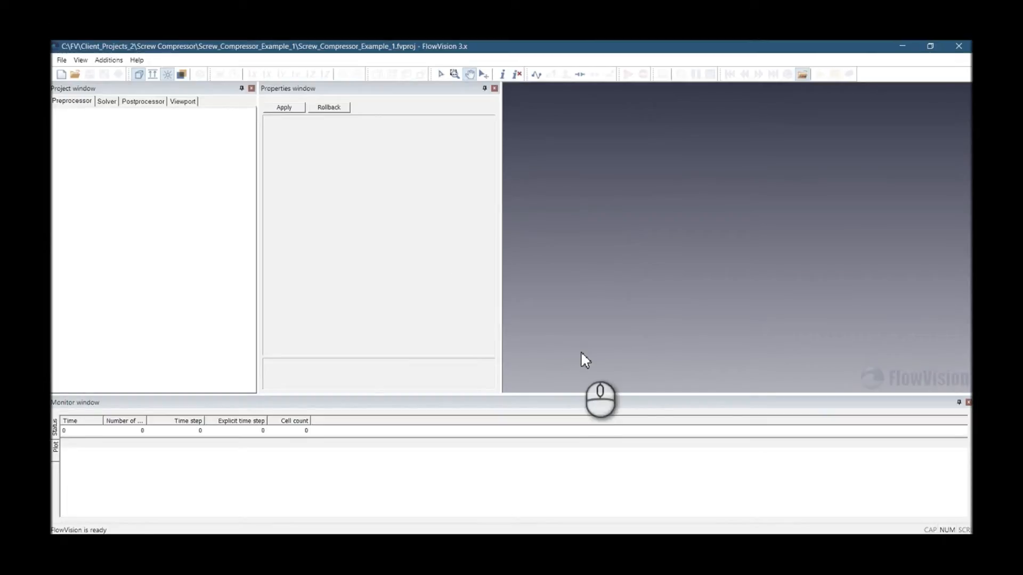
# - Import the Male geometry file into the project as a new object
pyautogui.moveTo(591, 288); pyautogui.dragTo(660, 295)
pyautogui.click(103, 188)
pyautogui.click(97, 178)
pyautogui.rightClick(100, 179)
pyautogui.click(121, 198)
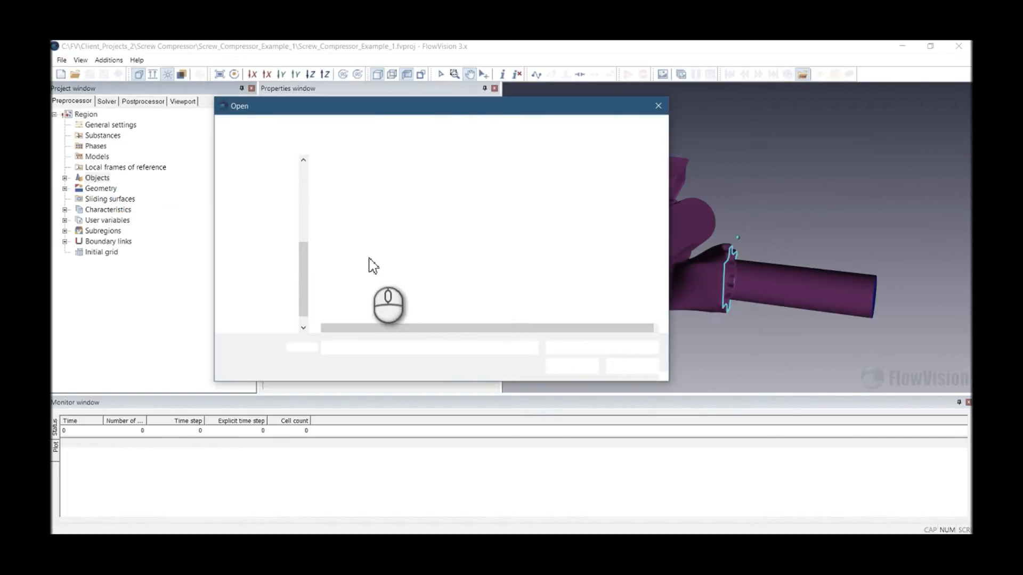
pyautogui.click(352, 234)
pyautogui.click(344, 248)
pyautogui.click(571, 368)
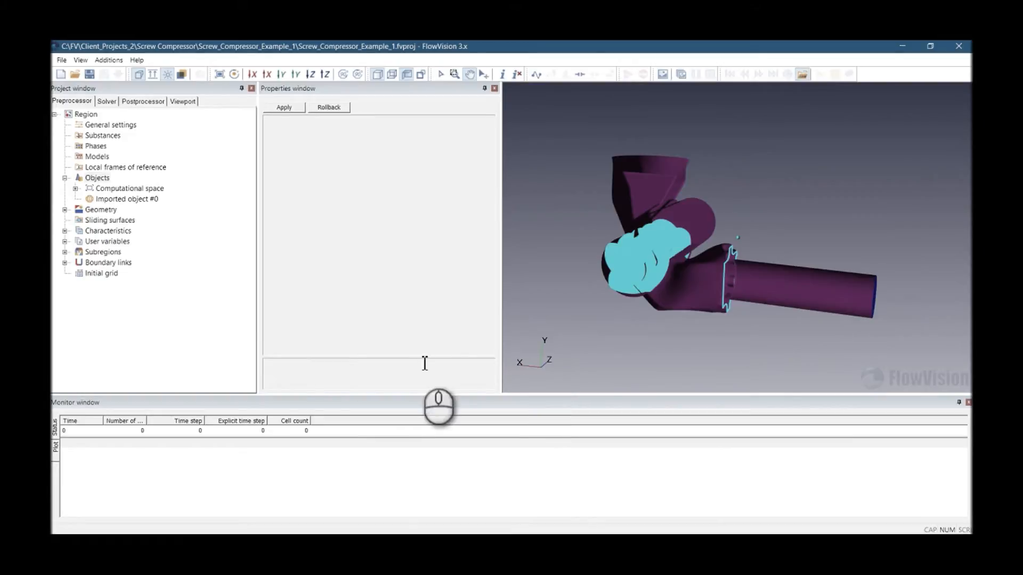
# - Rename the imported male geometry as "Imported object Male Rotor" and apply the change
pyautogui.click(151, 200)
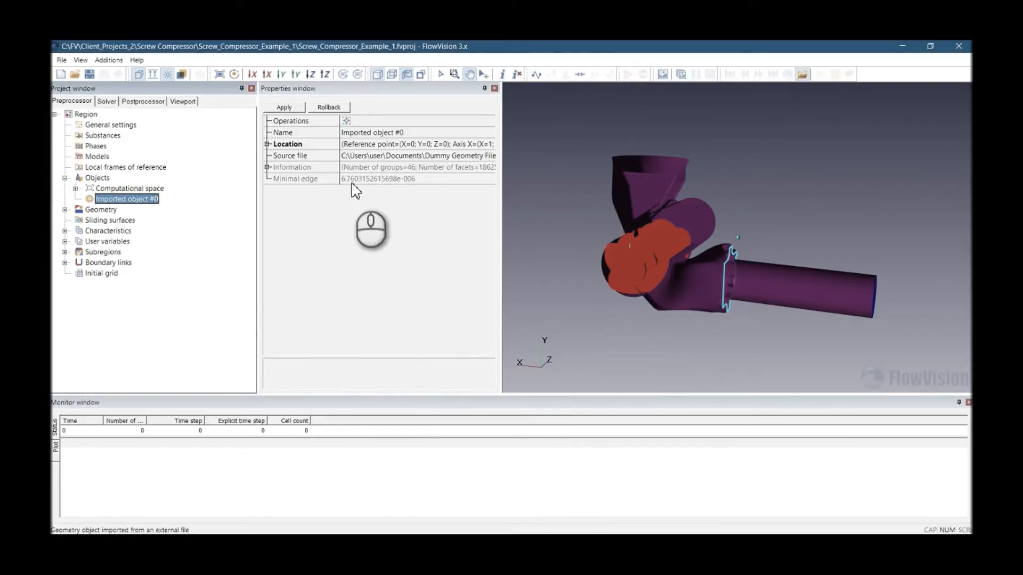
pyautogui.click(395, 133)
pyautogui.doubleClick(397, 134)
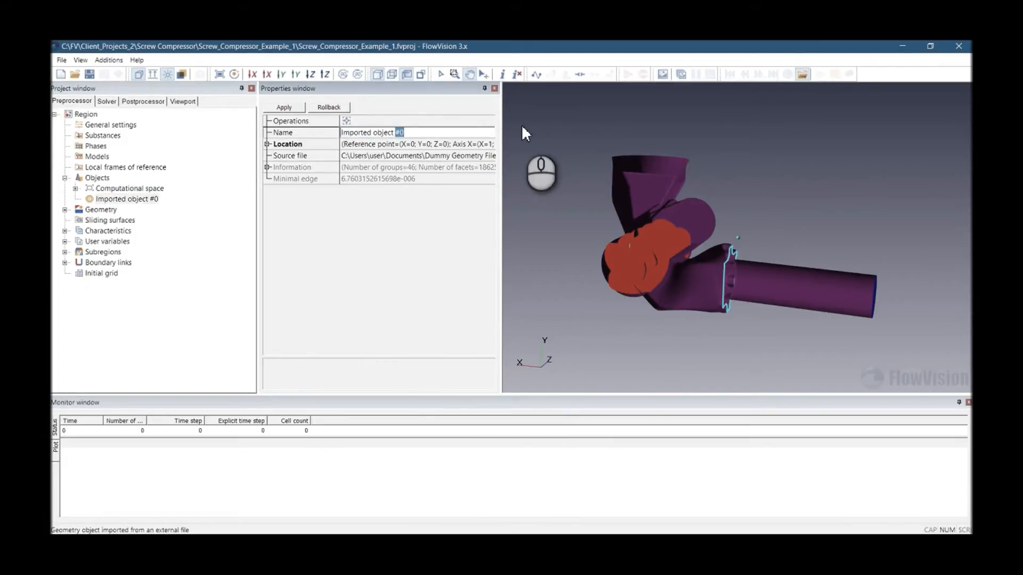
pyautogui.write('Male Rotor')
pyautogui.click(290, 108)
# - Import the Female geometry file into the project as another object
pyautogui.click(98, 178)
pyautogui.rightClick(101, 181)
pyautogui.click(128, 196)
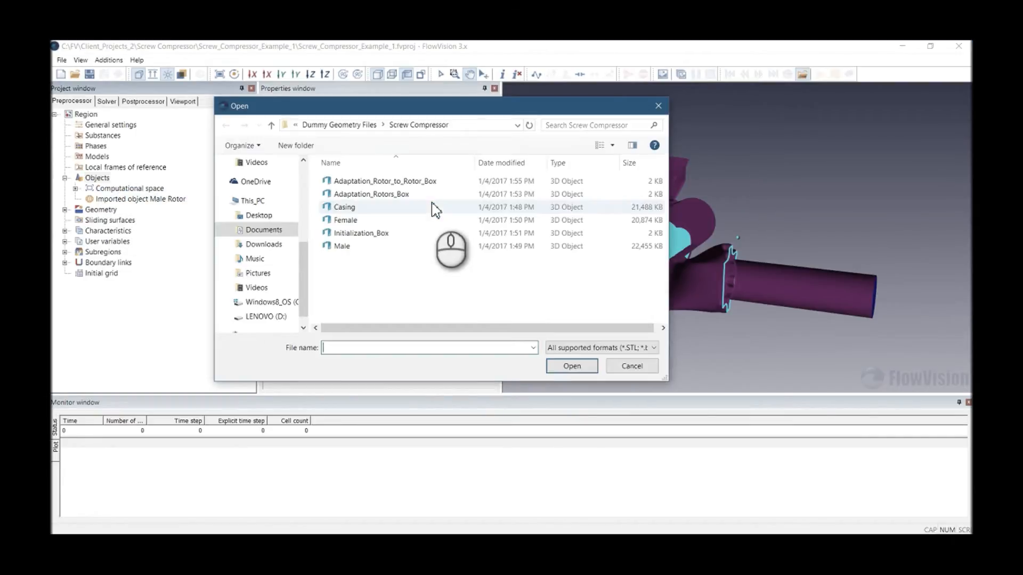
pyautogui.click(396, 221)
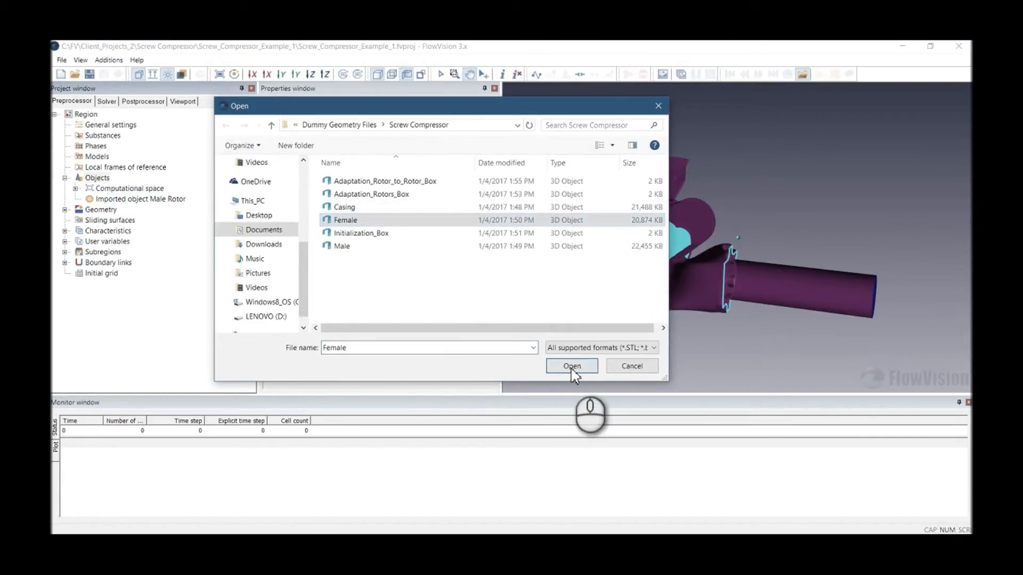
pyautogui.click(573, 366)
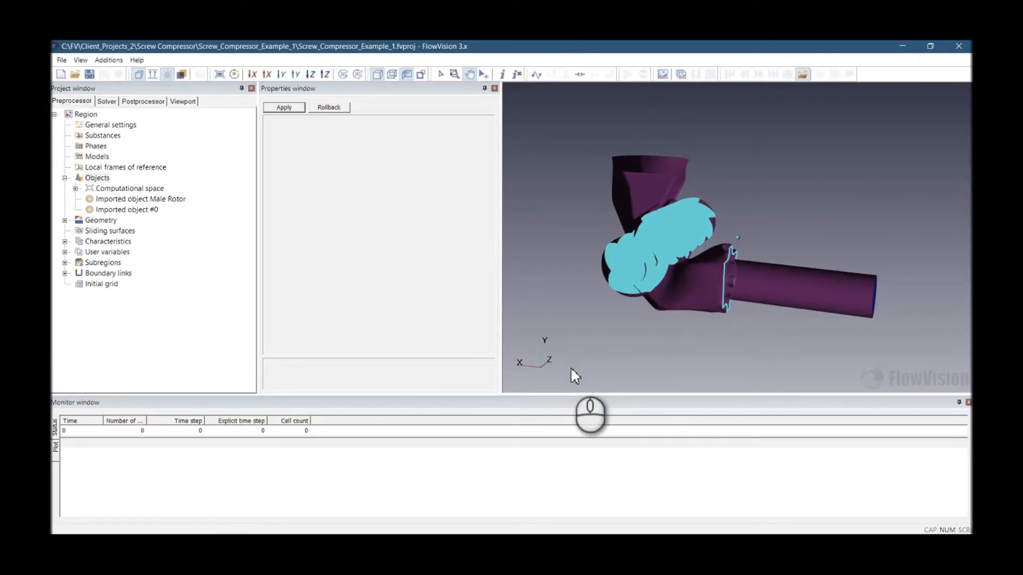
# - Rename the imported female geometry as "Imported object Female Rotor" and apply the change
pyautogui.click(149, 210)
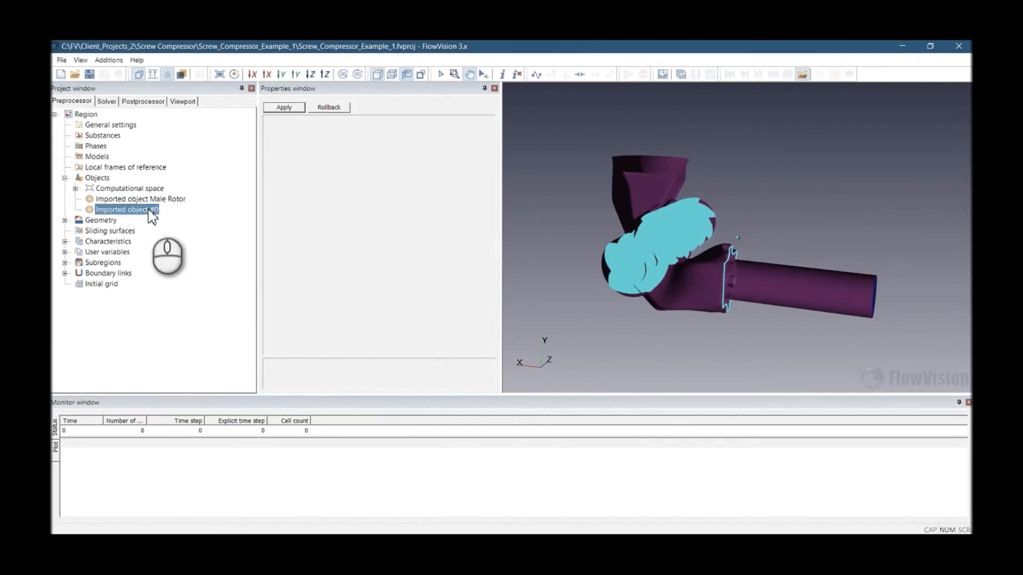
pyautogui.doubleClick(399, 133)
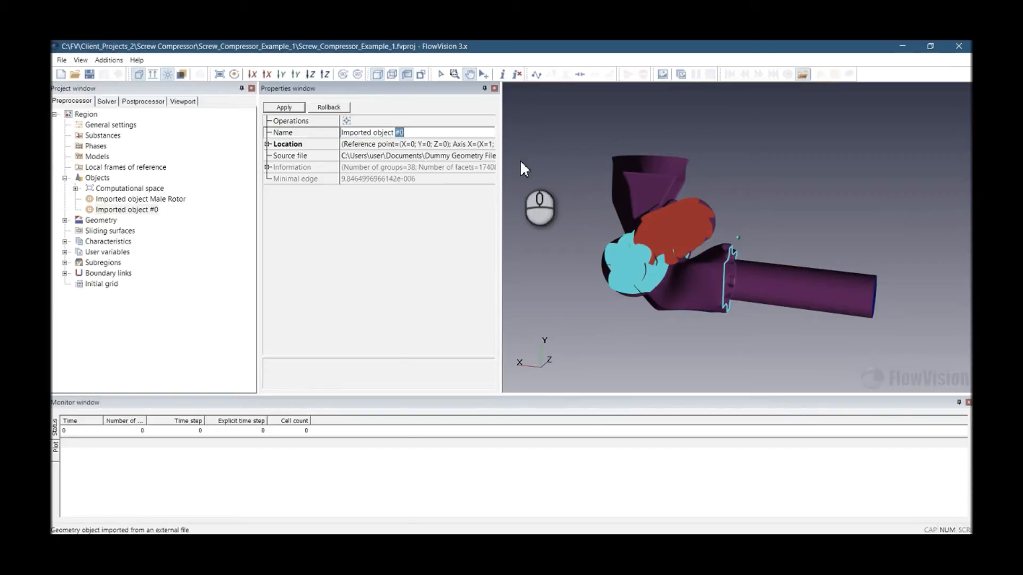
pyautogui.write('Female Rotor')
pyautogui.click(299, 108)
# - In the postprocessor, set the male rotor's appearance mode to Fill and apply it
pyautogui.click(143, 101)
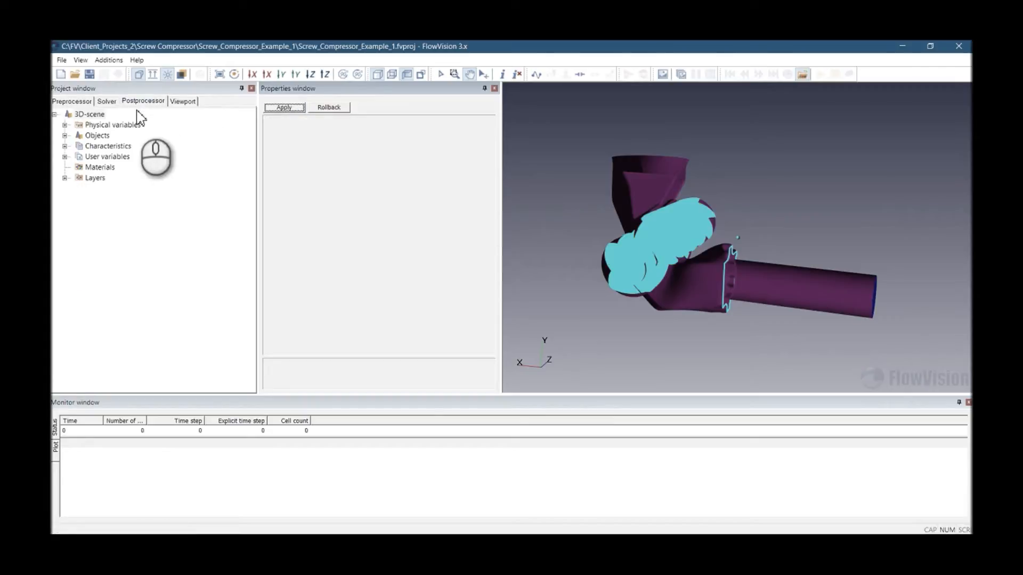
pyautogui.click(64, 136)
pyautogui.click(128, 156)
pyautogui.click(368, 252)
pyautogui.click(369, 253)
pyautogui.click(366, 271)
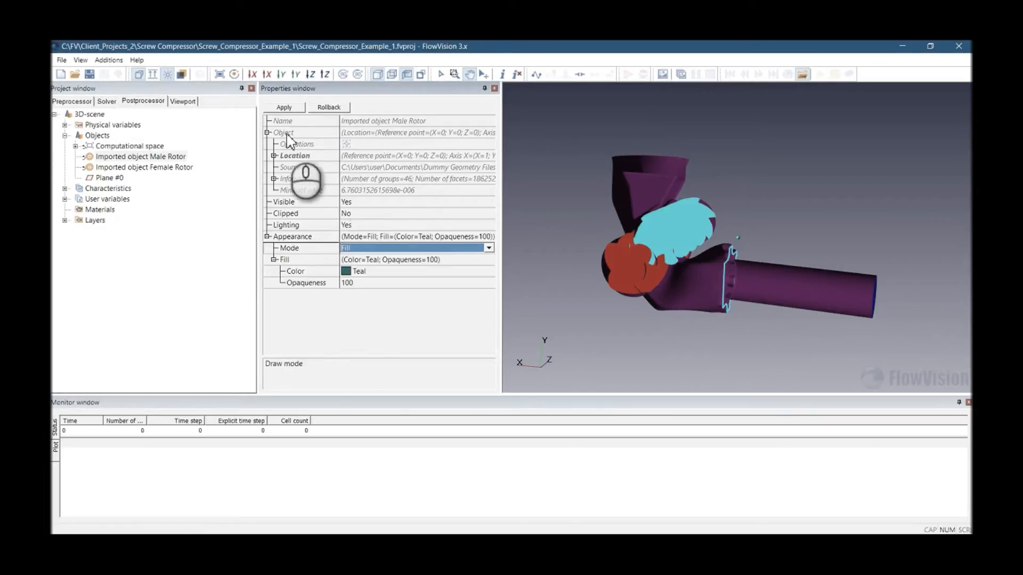
pyautogui.click(299, 109)
# - Set the female rotor's appearance mode to Fill in the postprocessor and apply it
pyautogui.click(182, 167)
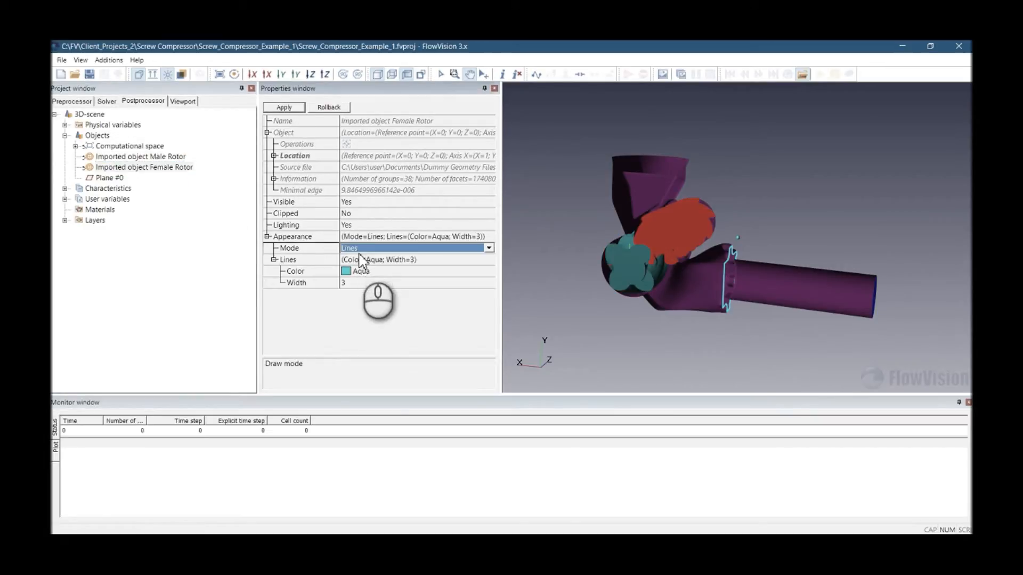
pyautogui.click(362, 250)
pyautogui.click(366, 271)
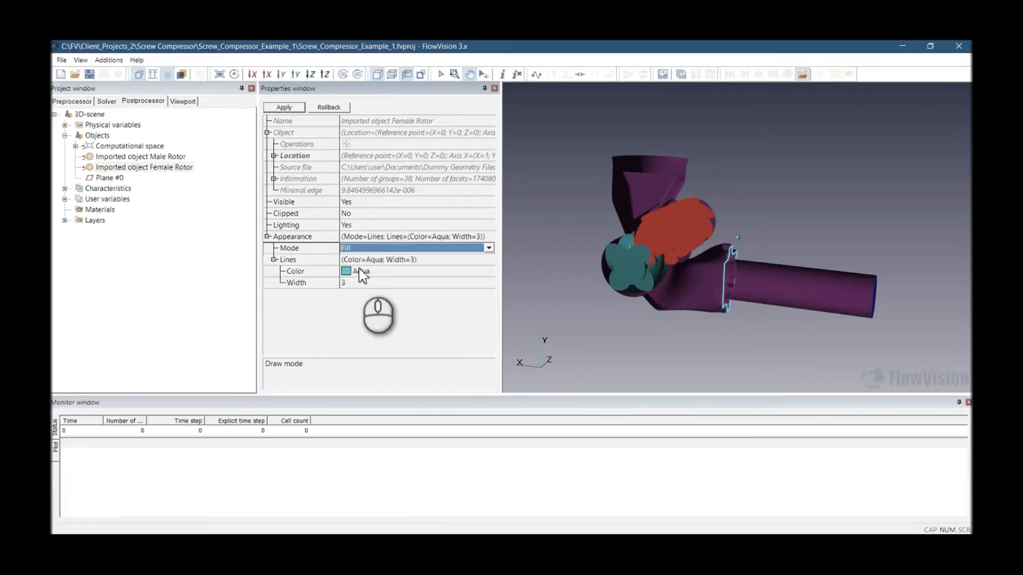
pyautogui.click(285, 108)
pyautogui.moveTo(664, 213); pyautogui.dragTo(639, 291)
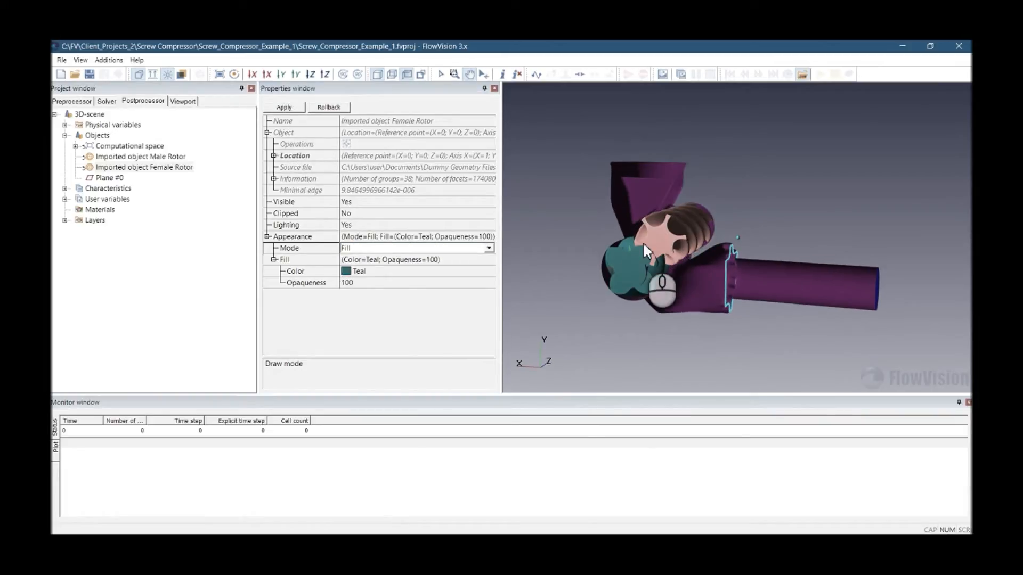
# - Return to the preprocessor, collapse the list of objects and turn off perspective projection in the 3D view
pyautogui.click(107, 101)
pyautogui.click(72, 101)
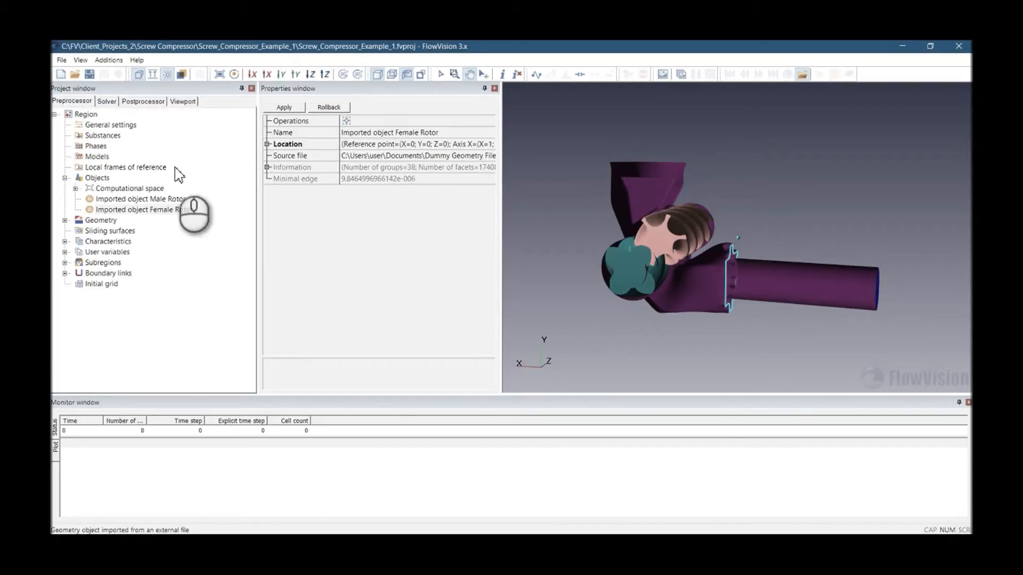
pyautogui.click(64, 178)
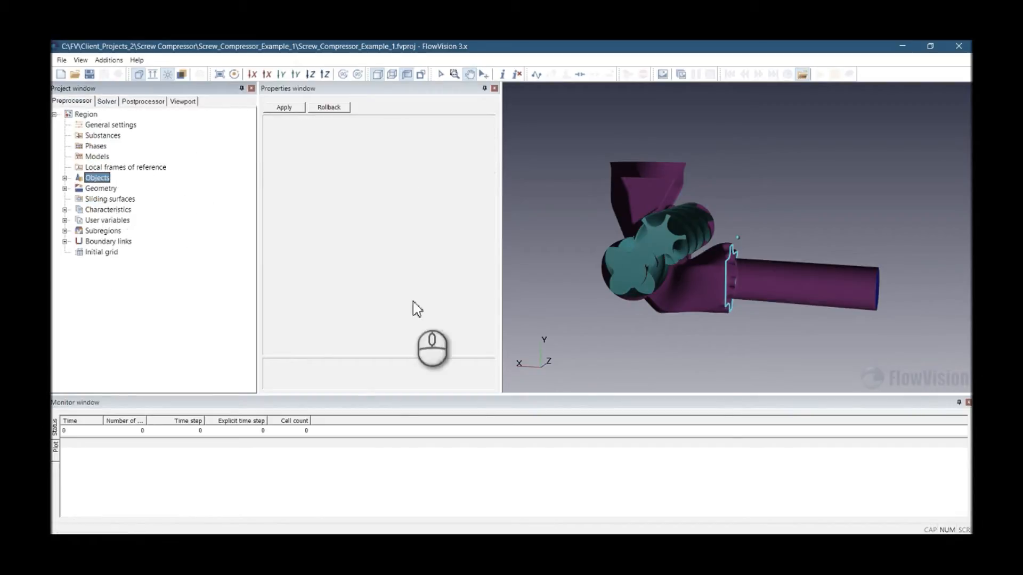
pyautogui.click(138, 75)
pyautogui.moveTo(636, 234); pyautogui.dragTo(592, 276)
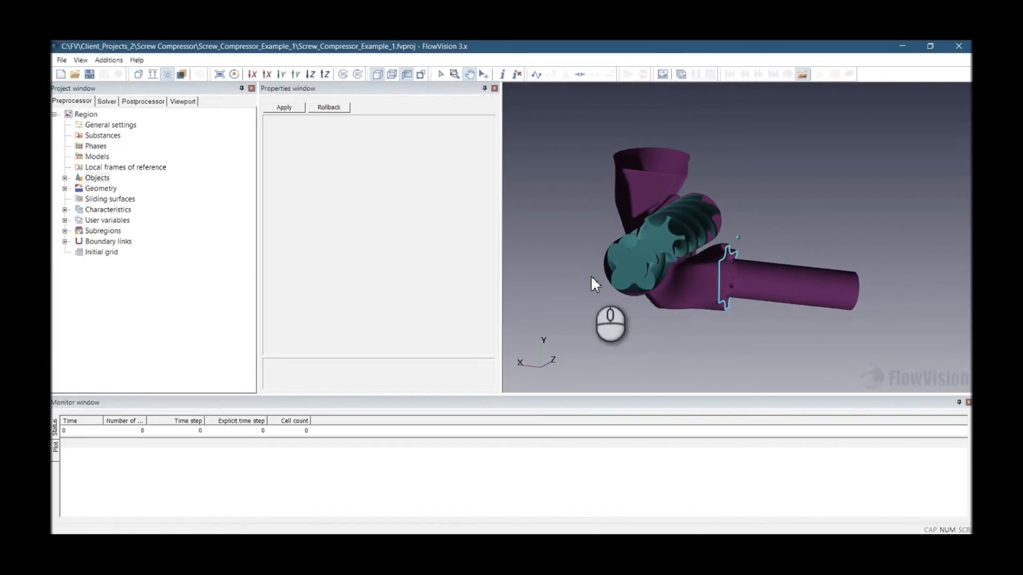
# - Examine the region's source file, geometry information and tolerance, the general settings and the remaining preprocessor sections
pyautogui.click(85, 114)
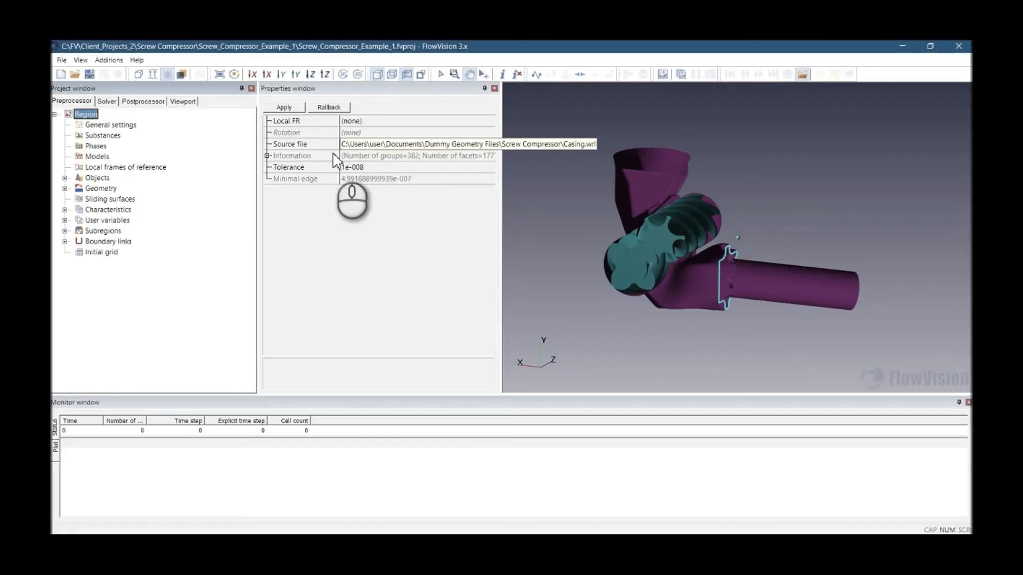
pyautogui.click(268, 156)
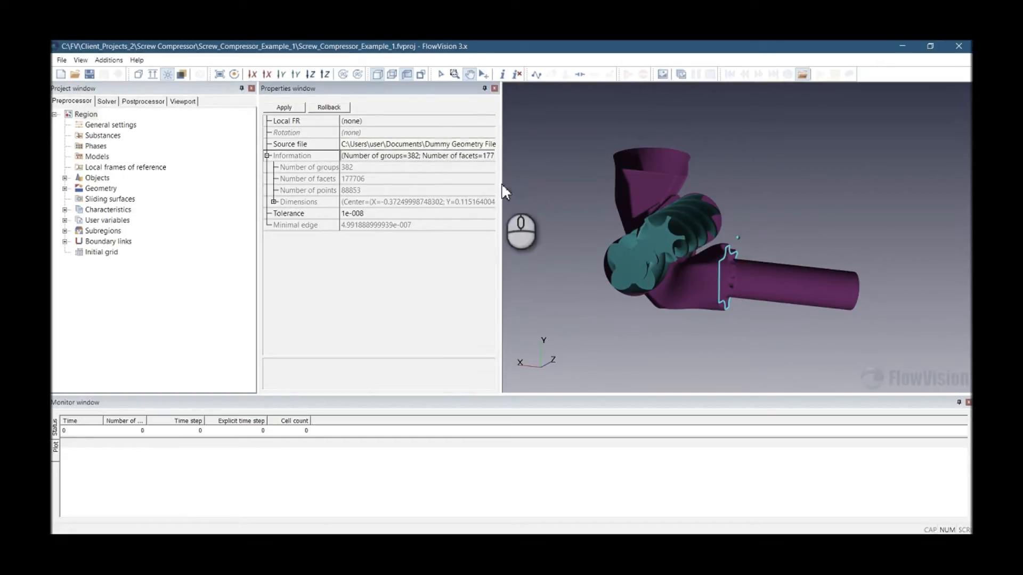
pyautogui.click(326, 213)
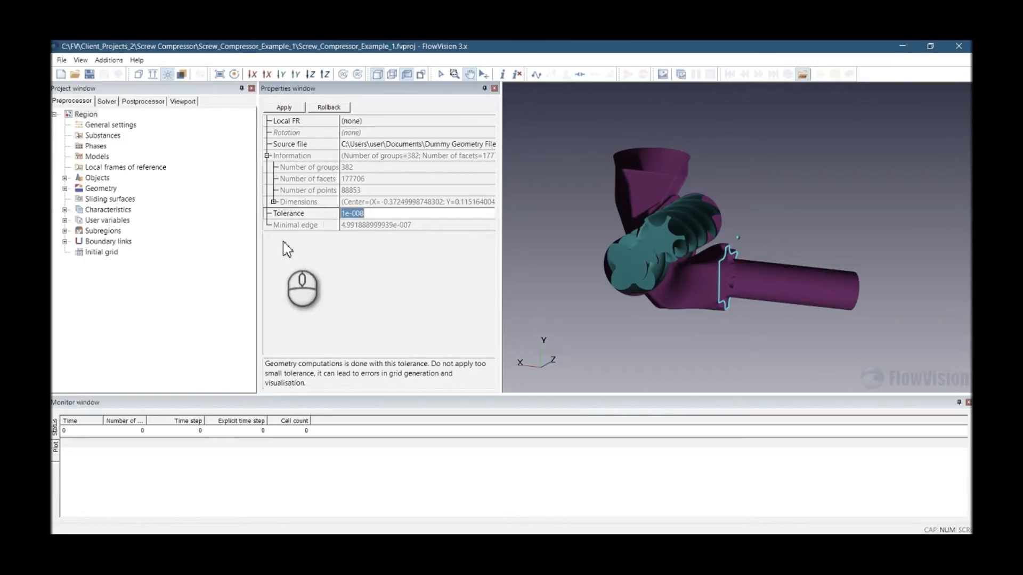
pyautogui.click(113, 125)
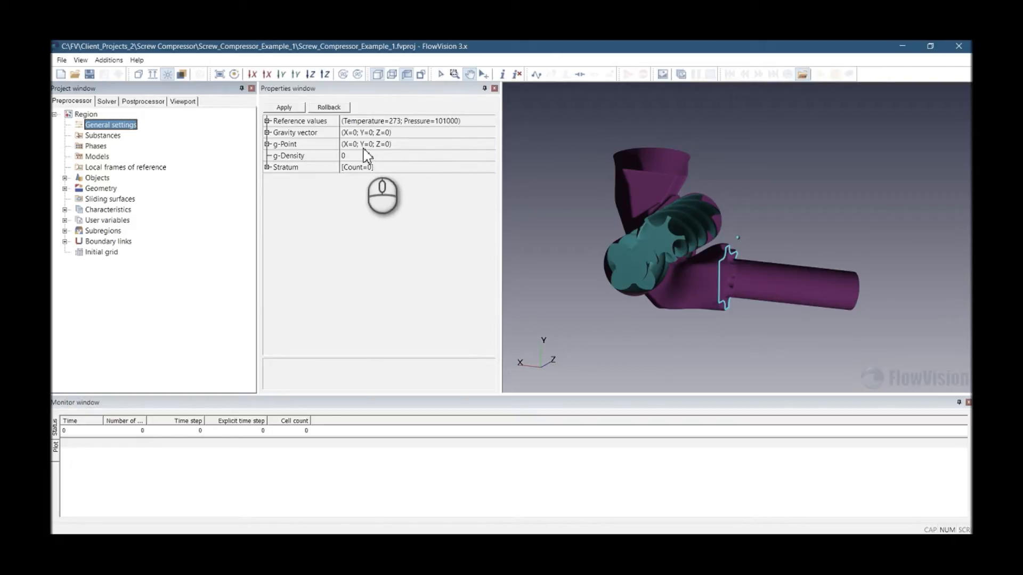
pyautogui.click(109, 136)
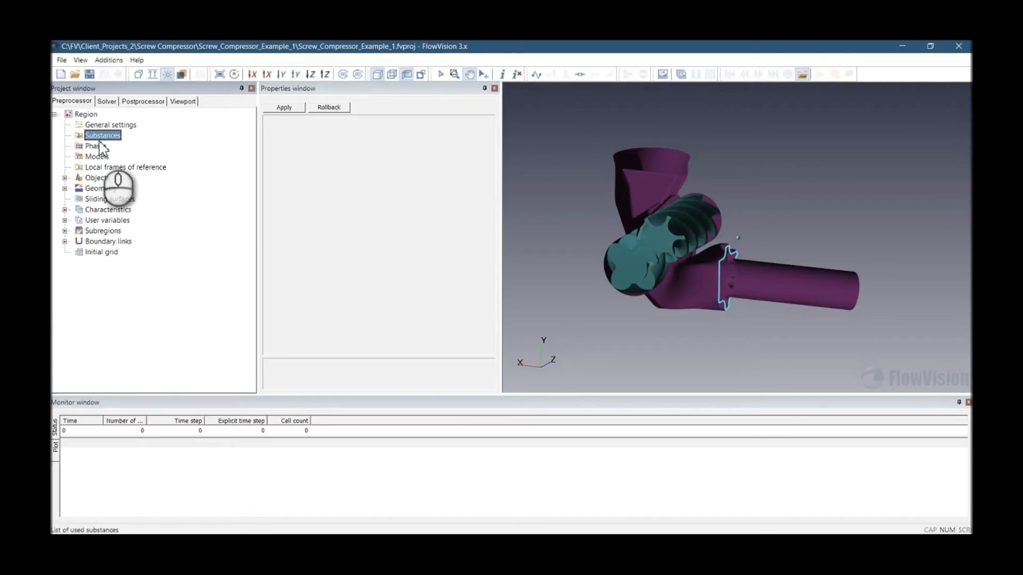
pyautogui.click(98, 157)
pyautogui.click(98, 168)
pyautogui.click(100, 178)
pyautogui.click(100, 190)
pyautogui.click(100, 199)
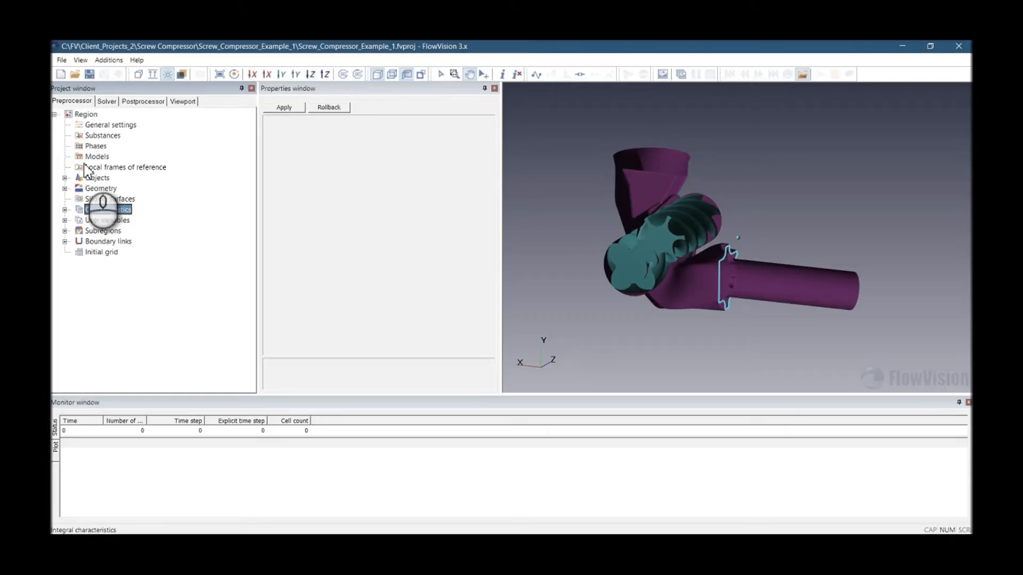
# - Create a new substance in the preprocessor's list of substances
pyautogui.click(99, 136)
pyautogui.rightClick(97, 138)
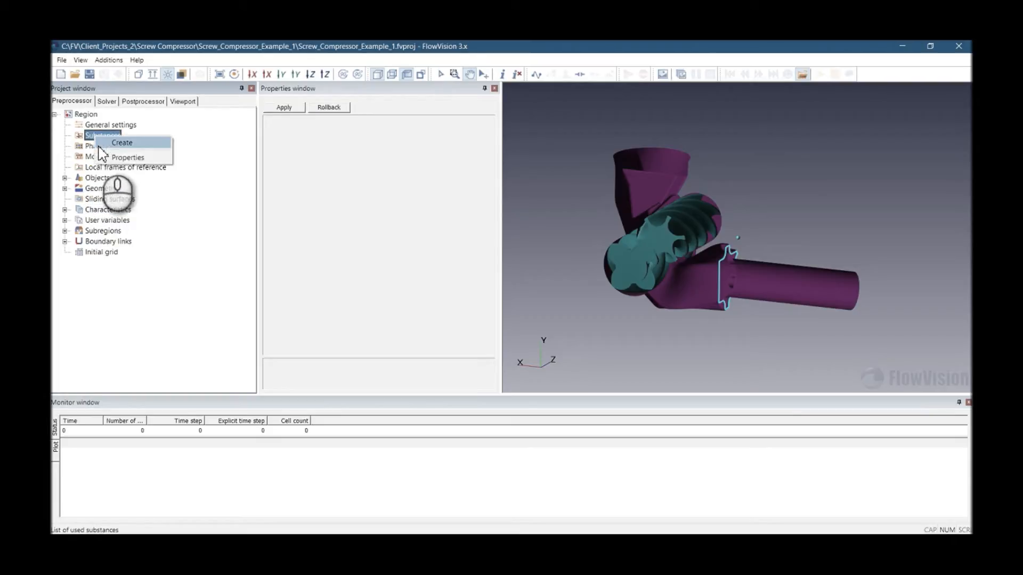
pyautogui.click(109, 143)
pyautogui.click(108, 147)
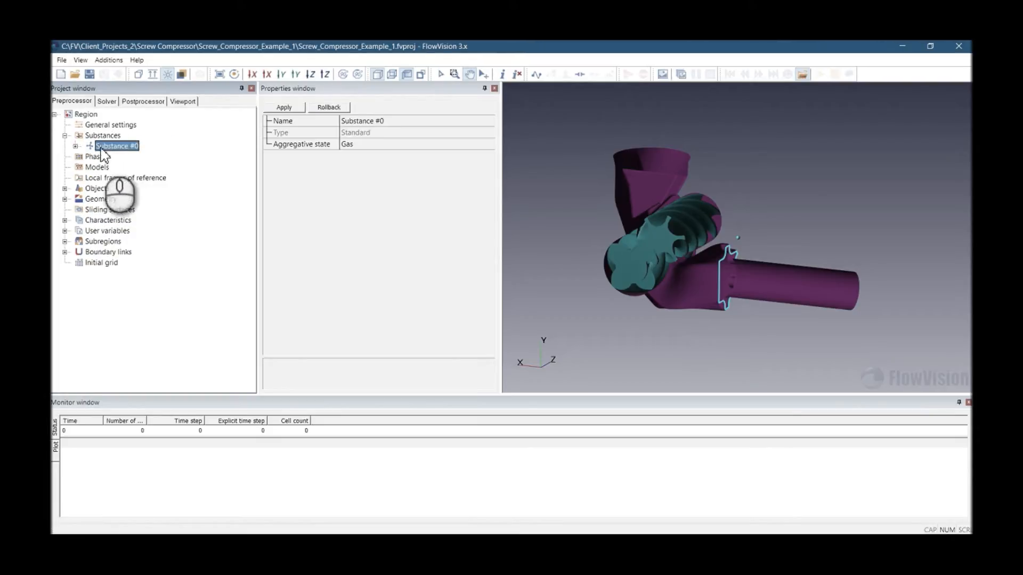
# - Load Air with the Gas (equilibrium) phase from the substance database into the new substance
pyautogui.rightClick(127, 149)
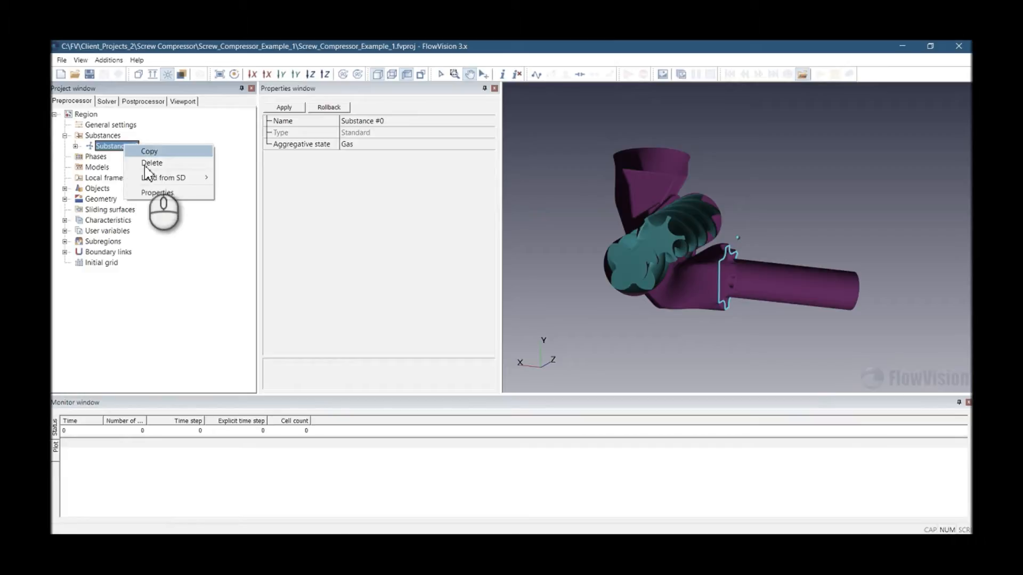
pyautogui.moveTo(174, 179)
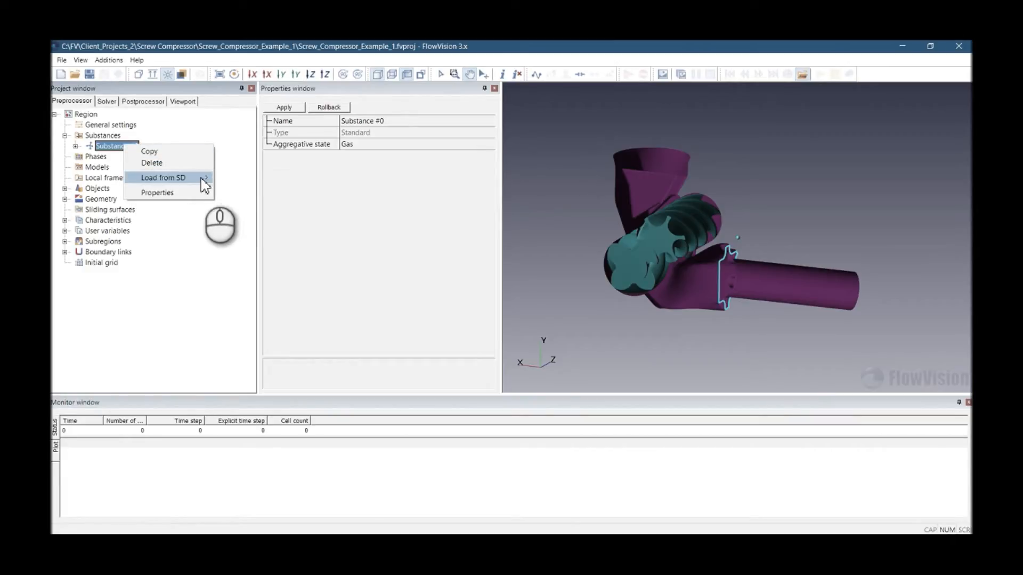
pyautogui.click(243, 178)
pyautogui.click(472, 281)
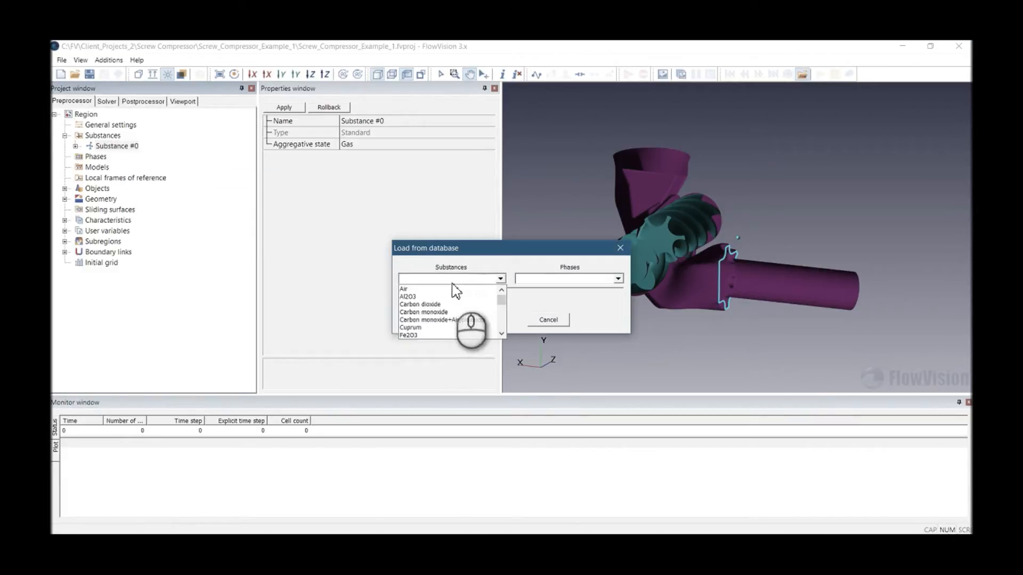
pyautogui.click(431, 285)
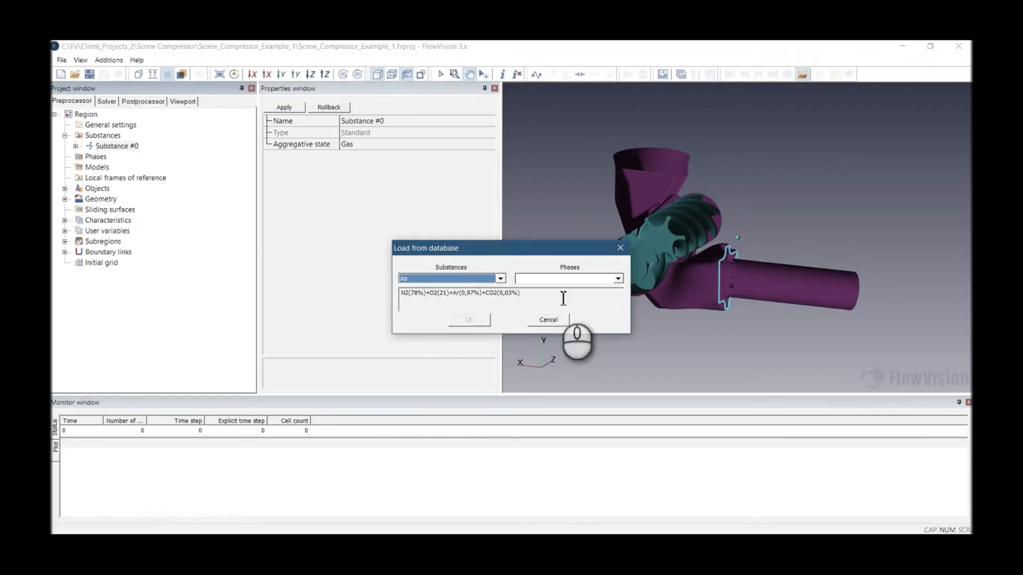
pyautogui.click(557, 280)
pyautogui.click(539, 291)
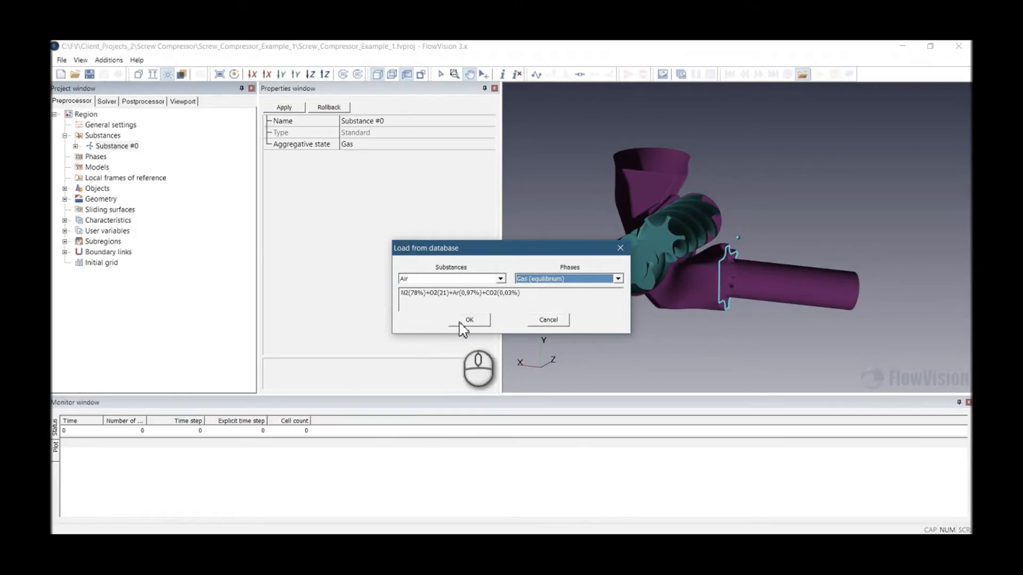
pyautogui.click(460, 321)
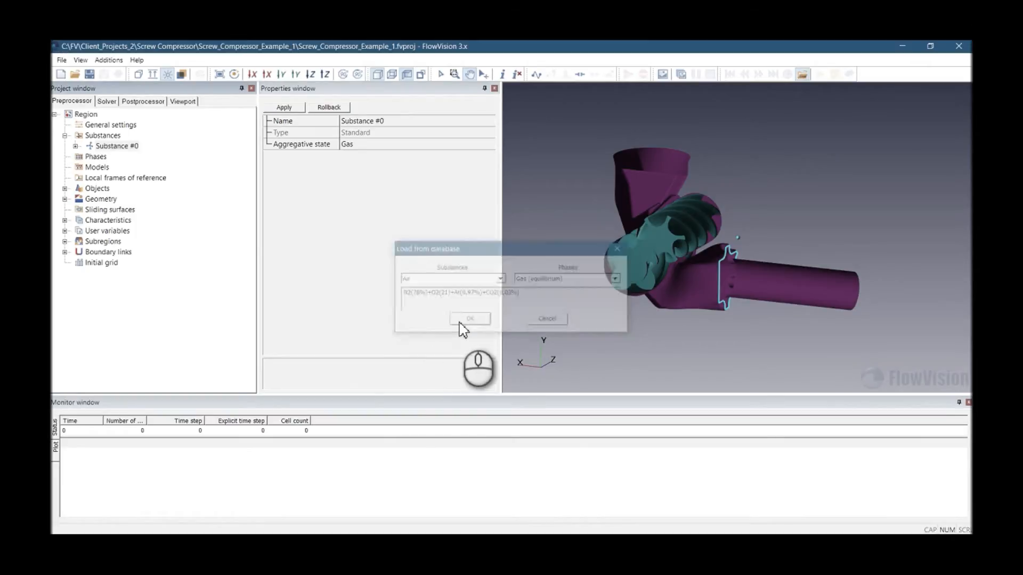
# - Examine the properties of the Air gas substance, from molar mass through density and specific heat to the LJ6-12 parameters
pyautogui.click(75, 146)
pyautogui.click(106, 158)
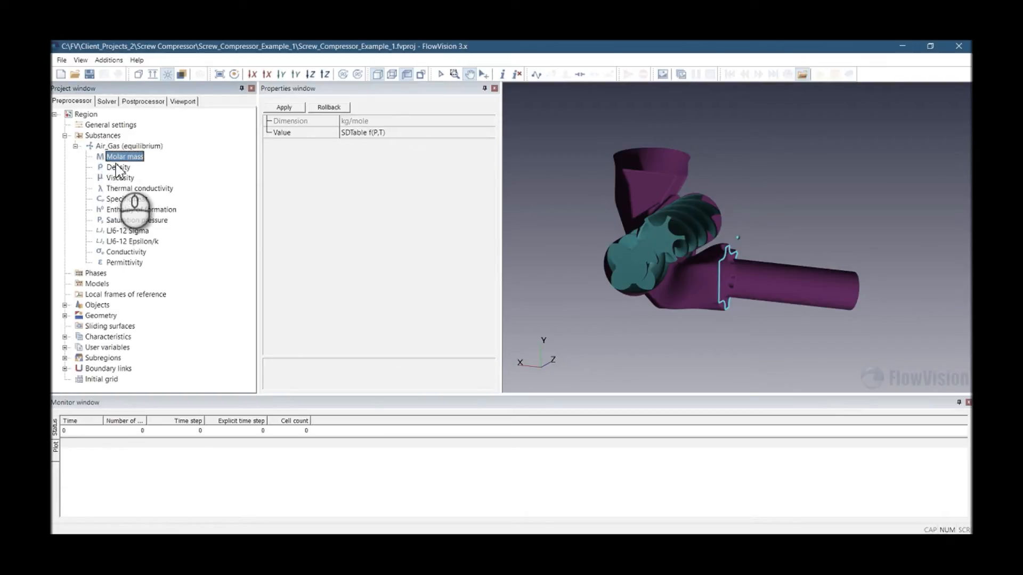
pyautogui.press('Down')
pyautogui.press('Down')
pyautogui.press('Down')
pyautogui.press('Down')
pyautogui.press('Down')
pyautogui.press('Down')
pyautogui.press('Down')
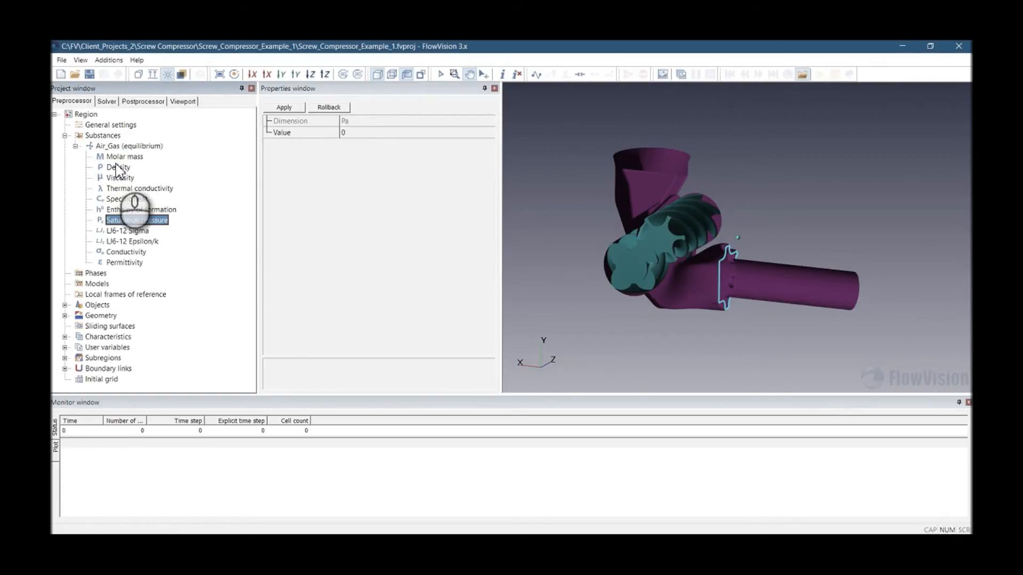
pyautogui.press('Down')
pyautogui.press('Down')
pyautogui.press('Up')
pyautogui.press('Up')
pyautogui.press('Up')
pyautogui.press('Up')
pyautogui.press('Up')
pyautogui.press('Up')
pyautogui.press('Up')
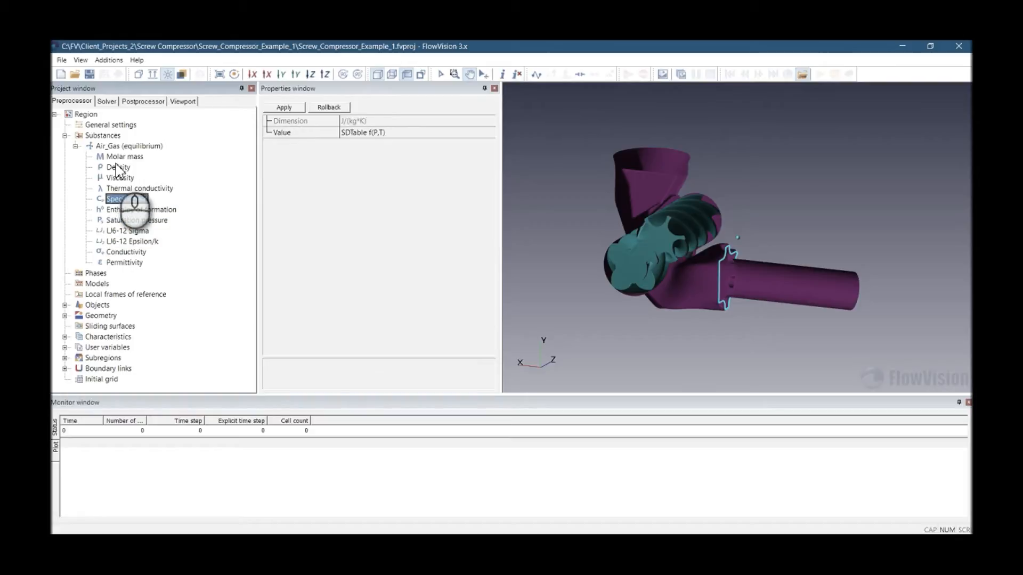
pyautogui.press('Up')
pyautogui.press('Down')
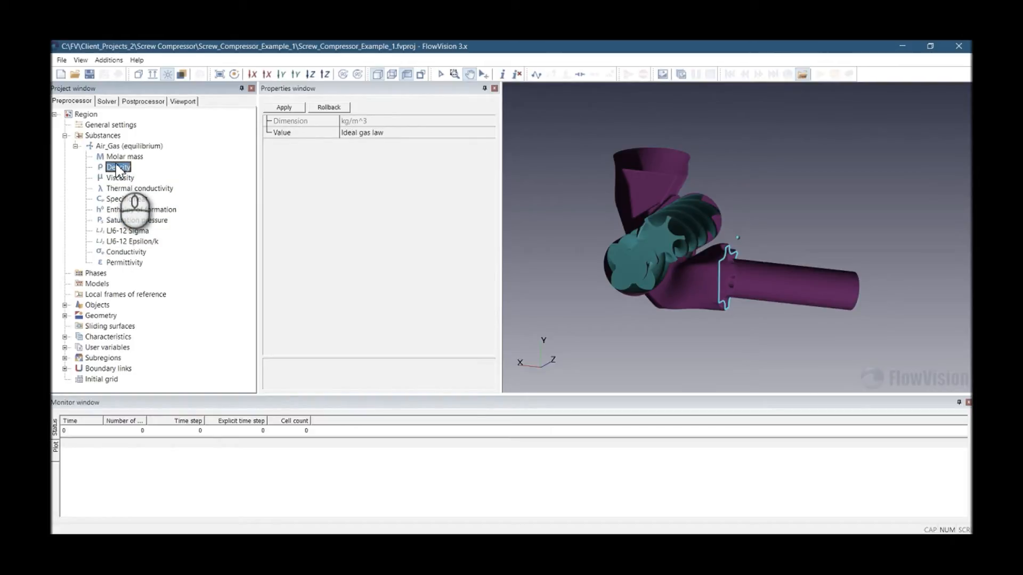
# - Inspect the formula behind the air density's ideal gas law and the other dependency types offered for its value
pyautogui.click(385, 133)
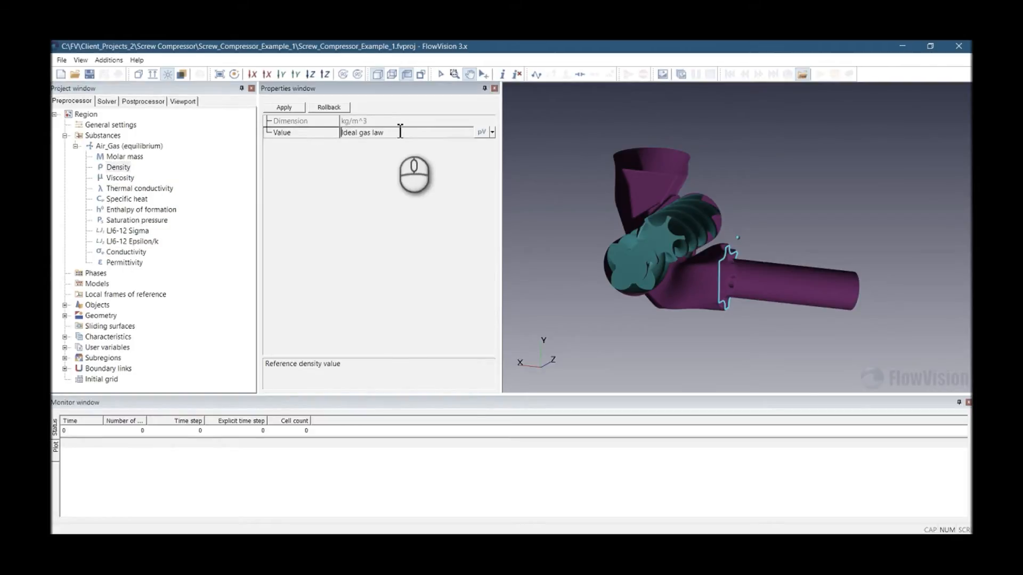
pyautogui.click(482, 131)
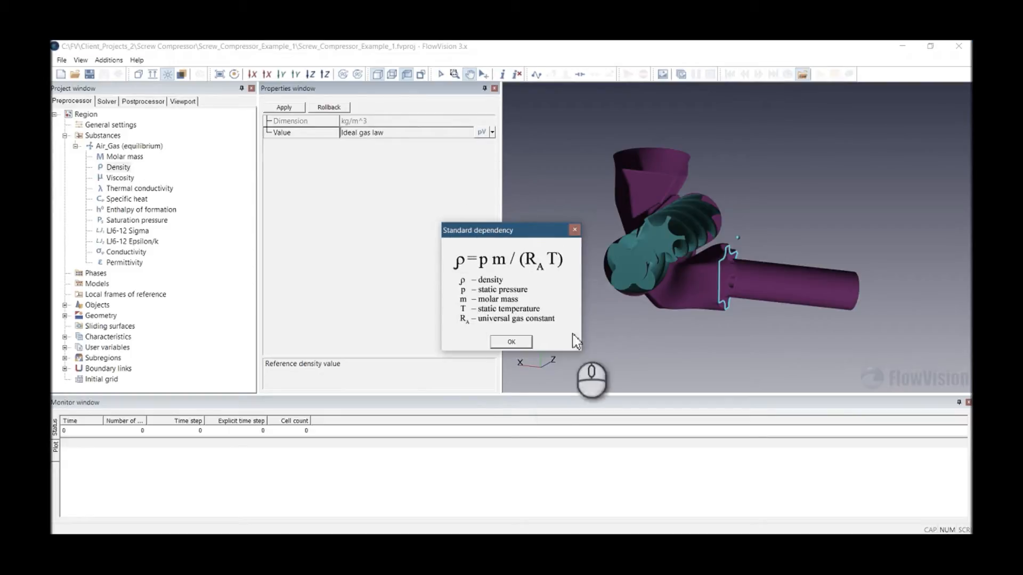
pyautogui.click(575, 230)
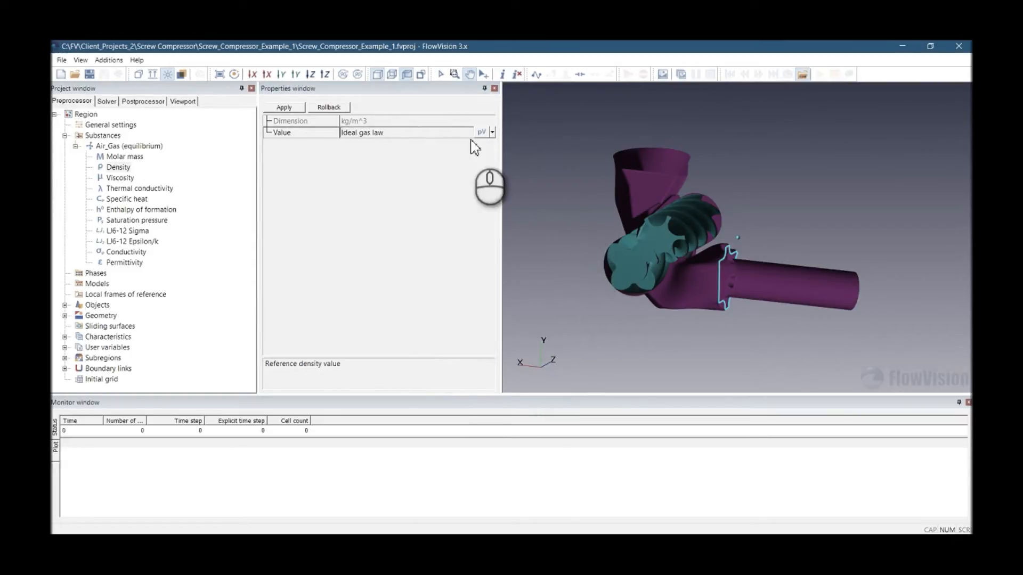
pyautogui.click(493, 132)
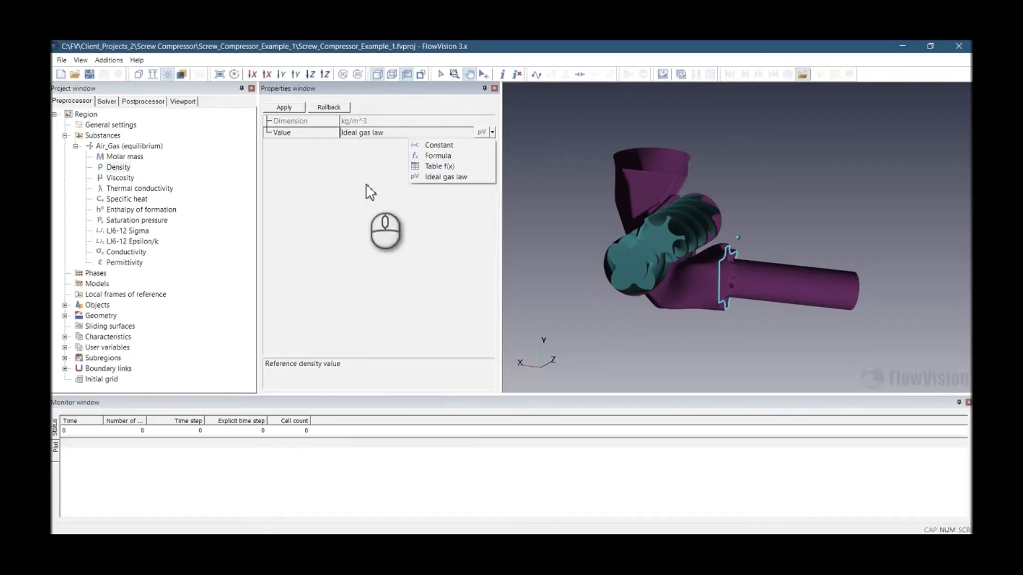
pyautogui.click(297, 109)
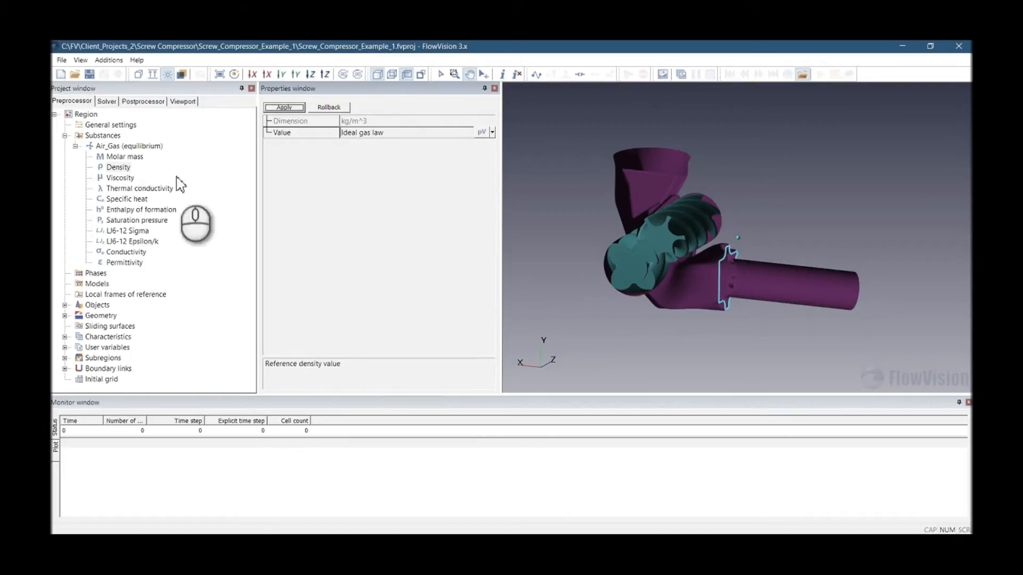
# - Collapse the list of substances and create a continuous phase in the list of phases
pyautogui.click(75, 146)
pyautogui.click(64, 135)
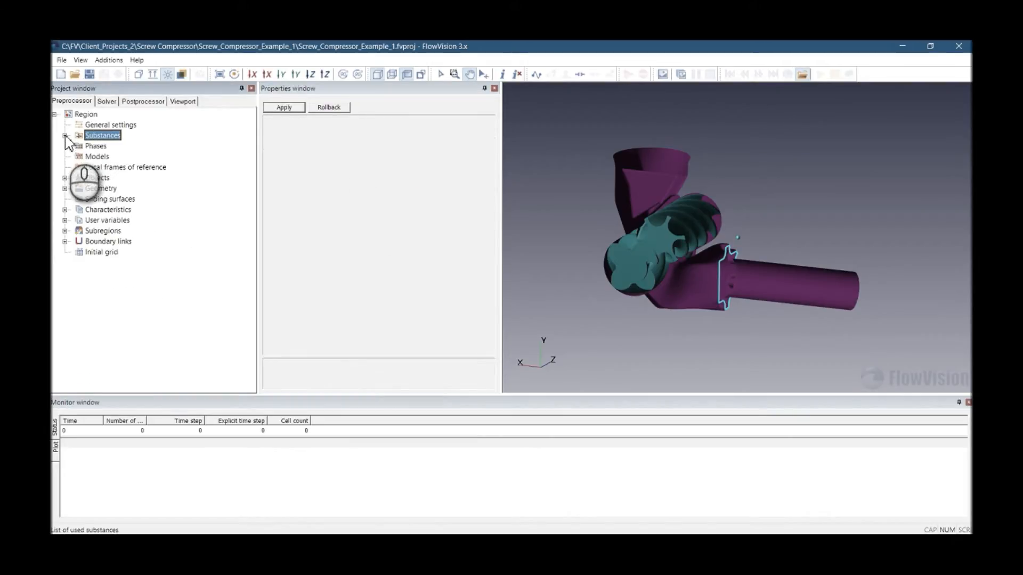
pyautogui.click(92, 147)
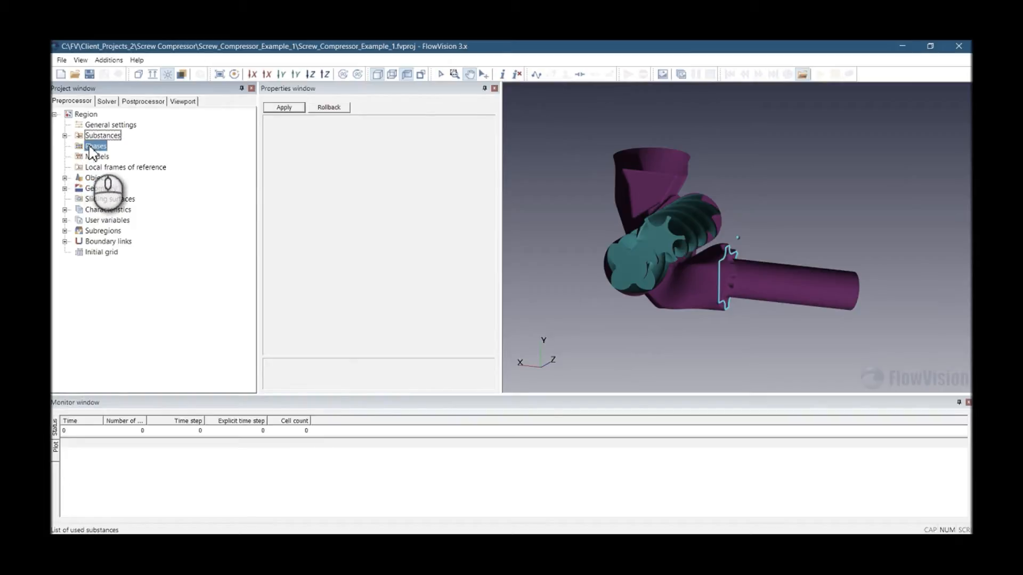
pyautogui.rightClick(90, 148)
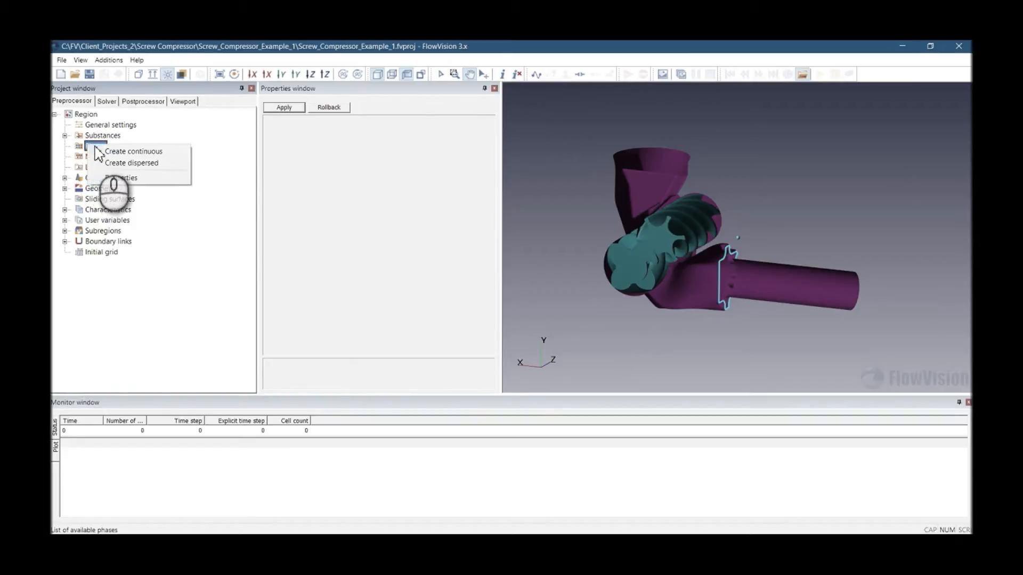
pyautogui.click(128, 151)
# - Rename the new continuous phase as Phase Air and apply the change
pyautogui.click(107, 156)
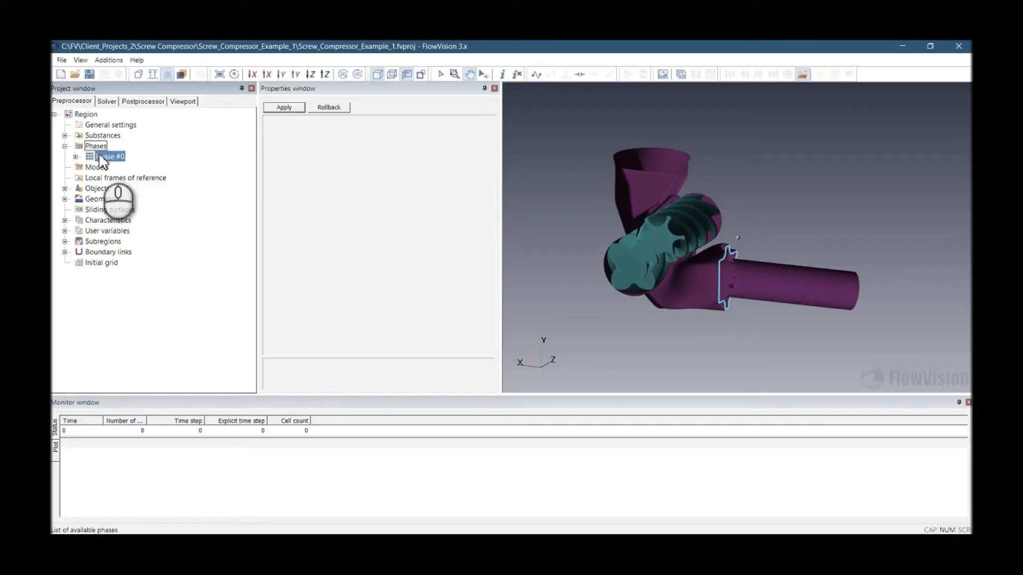
pyautogui.click(378, 121)
pyautogui.moveTo(362, 122); pyautogui.dragTo(455, 143)
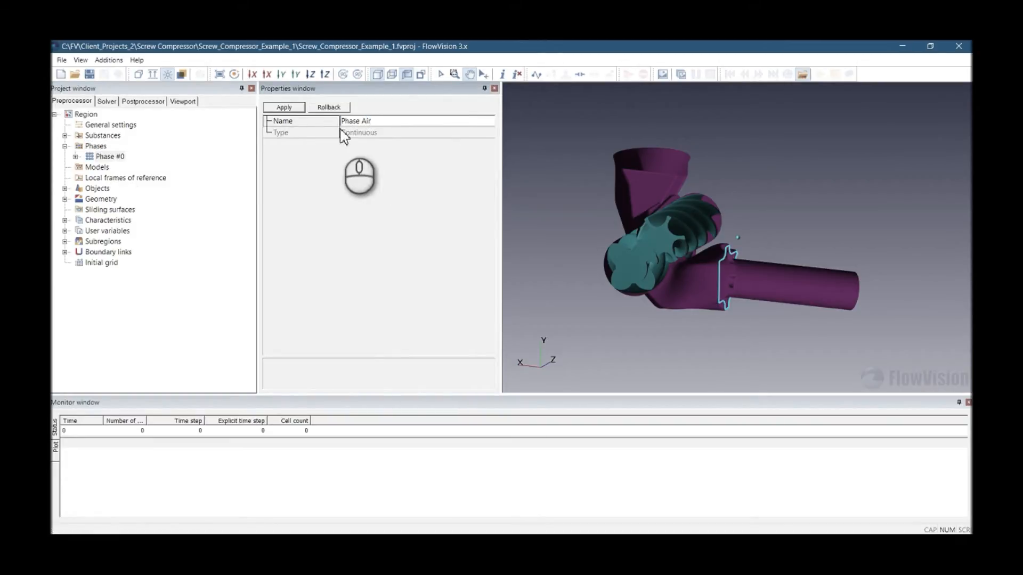
pyautogui.click(296, 109)
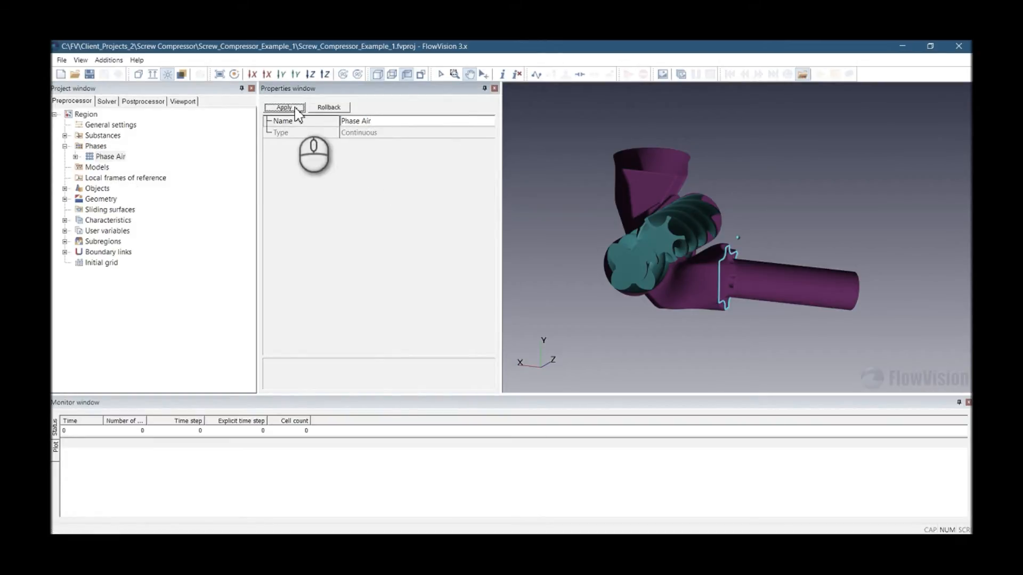
# - Add the Air_Gas (equilibrium) substance to the substances of Phase Air
pyautogui.click(76, 157)
pyautogui.click(109, 168)
pyautogui.rightClick(110, 168)
pyautogui.click(140, 170)
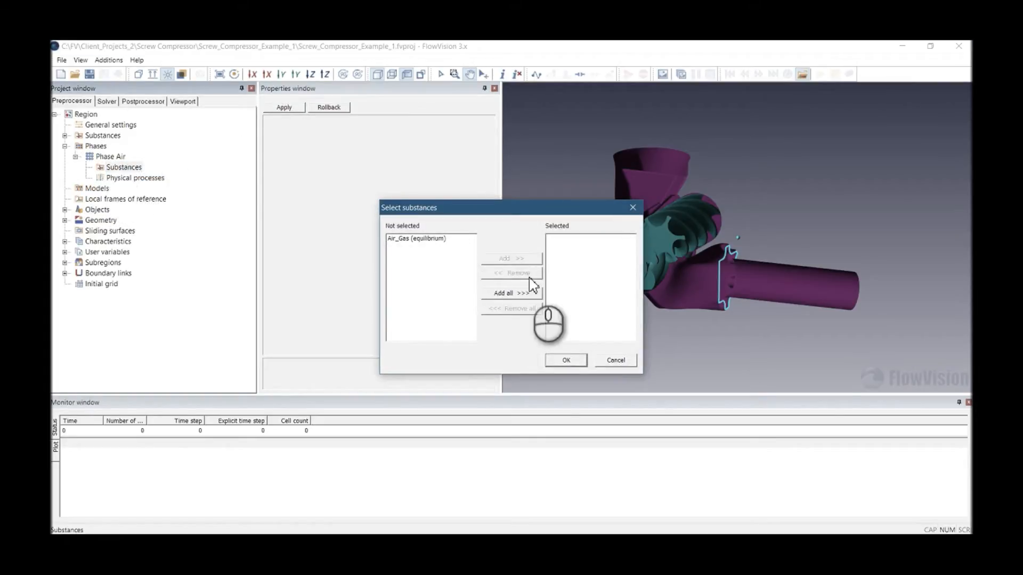
pyautogui.click(427, 239)
pyautogui.click(519, 260)
pyautogui.click(566, 361)
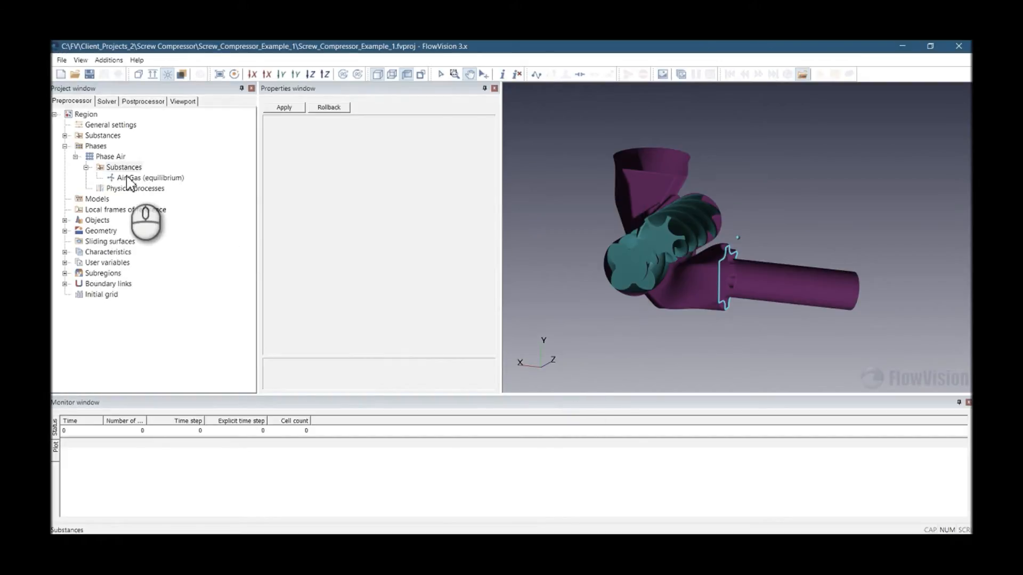
# - Set Phase Air's physical processes to Heat transfer via H for heat transfer and Newtonian fluid for motion
pyautogui.click(128, 189)
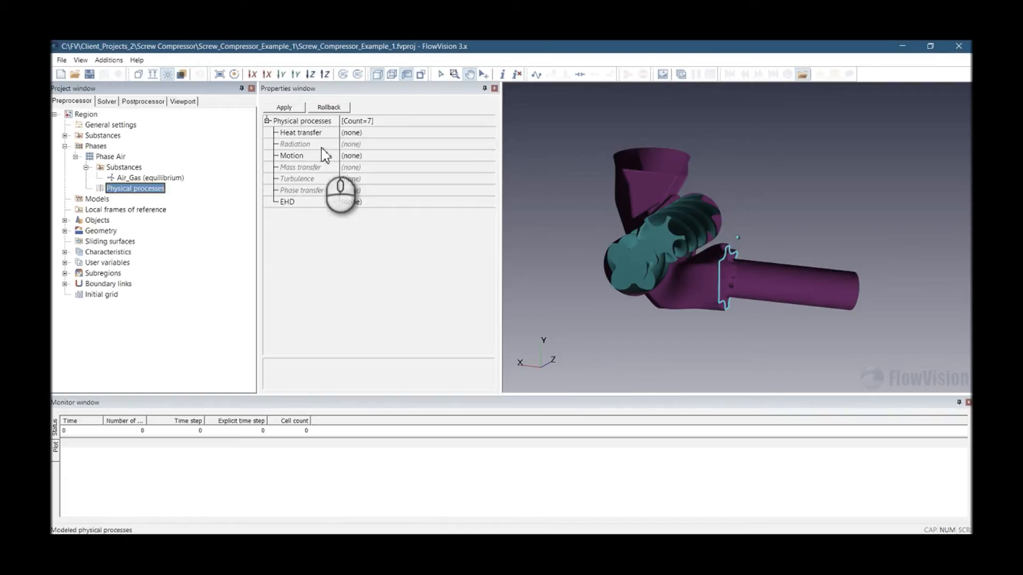
pyautogui.click(354, 133)
pyautogui.click(356, 134)
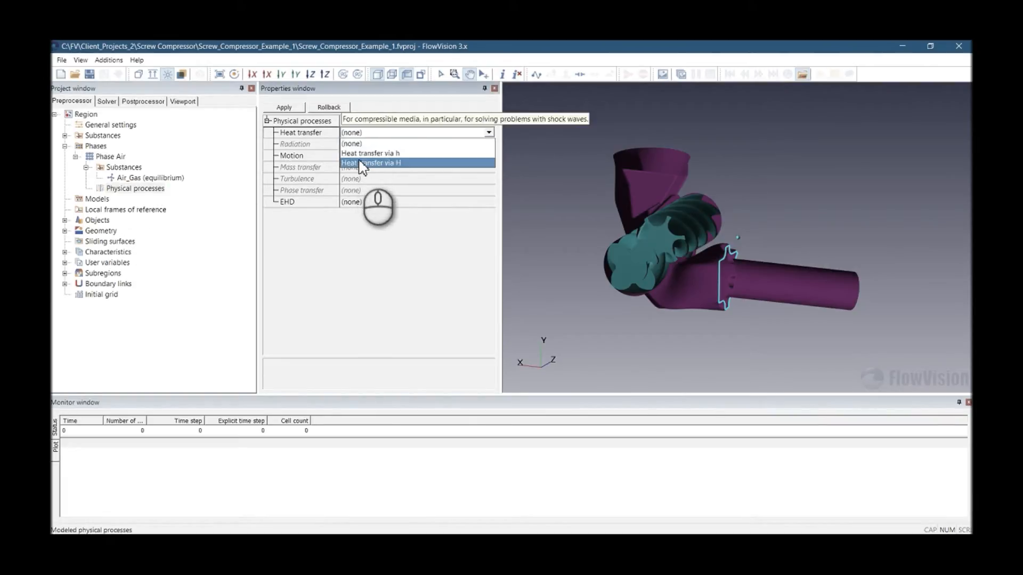
pyautogui.click(362, 166)
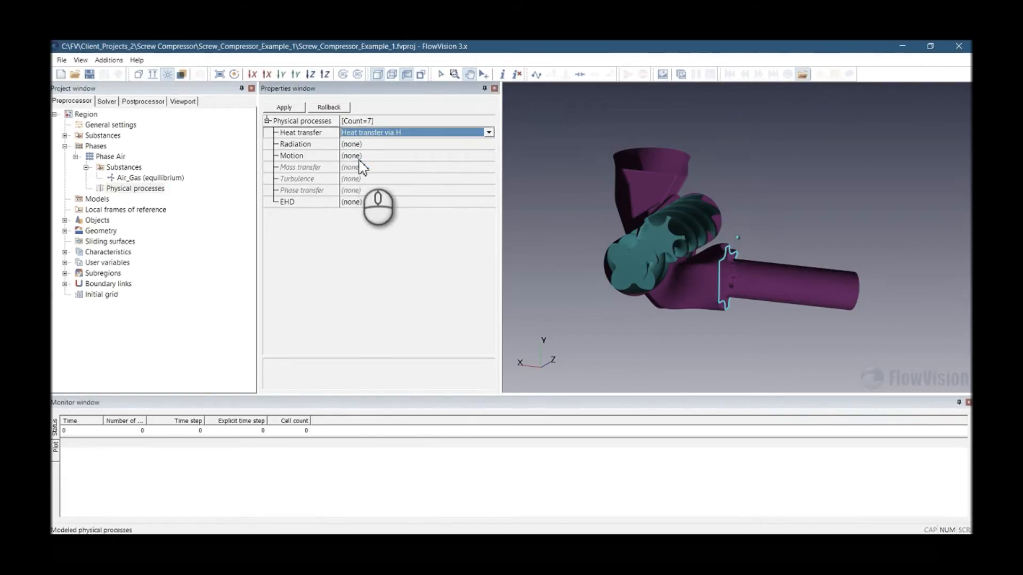
pyautogui.click(352, 157)
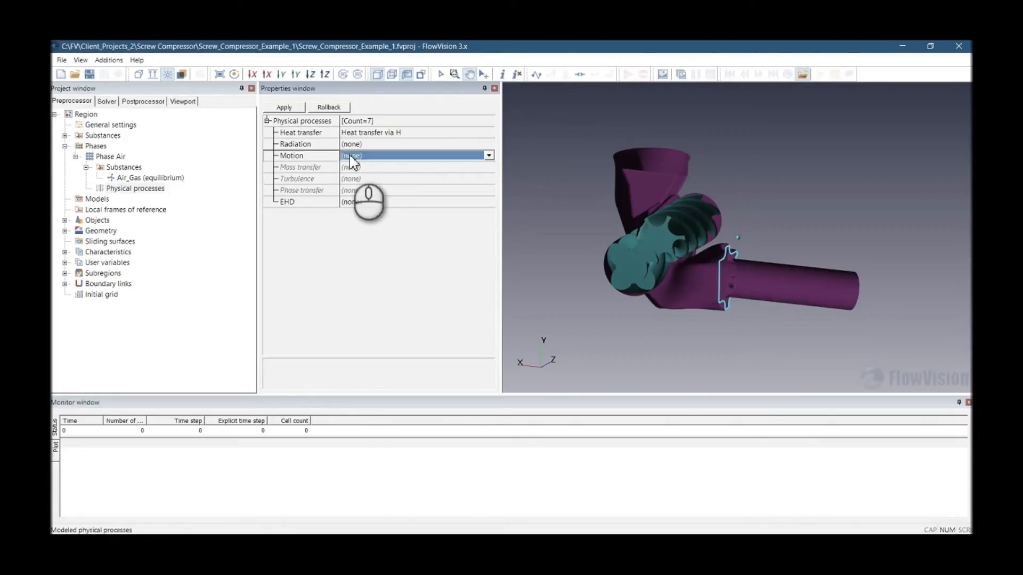
pyautogui.click(352, 158)
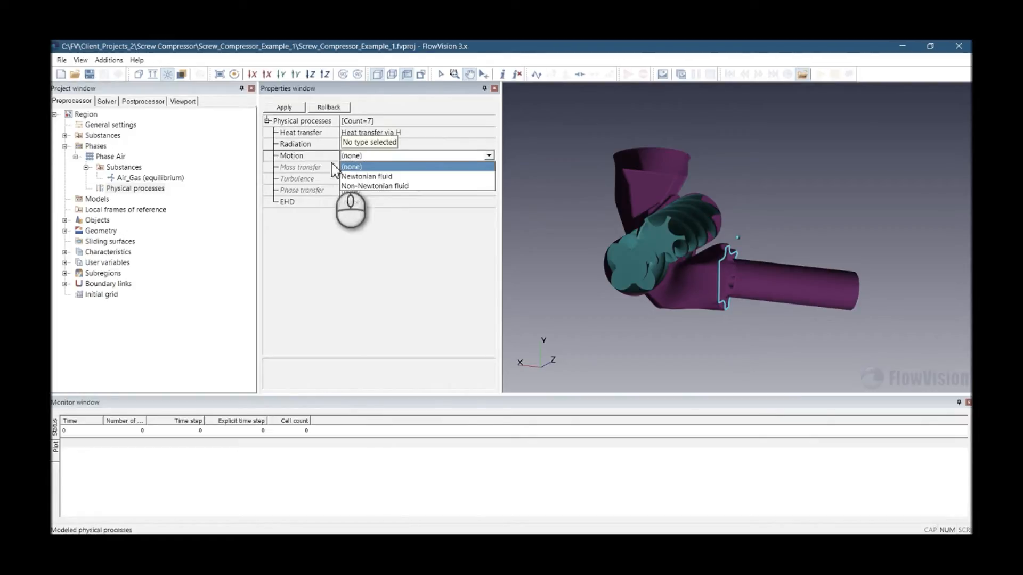
pyautogui.click(386, 177)
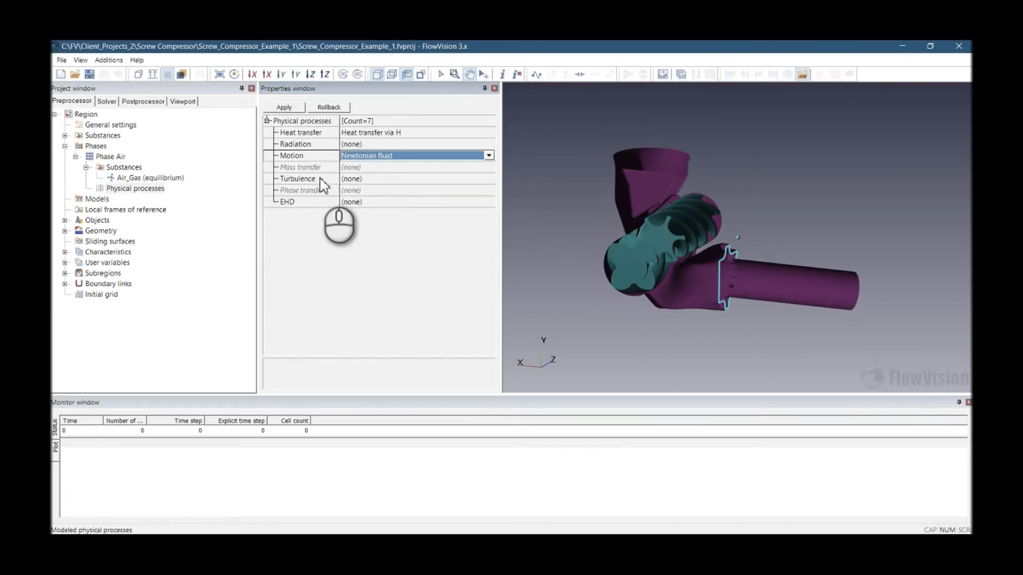
# - Set the turbulence model of Phase Air to KEFV and apply the physical process settings
pyautogui.click(358, 180)
pyautogui.click(358, 180)
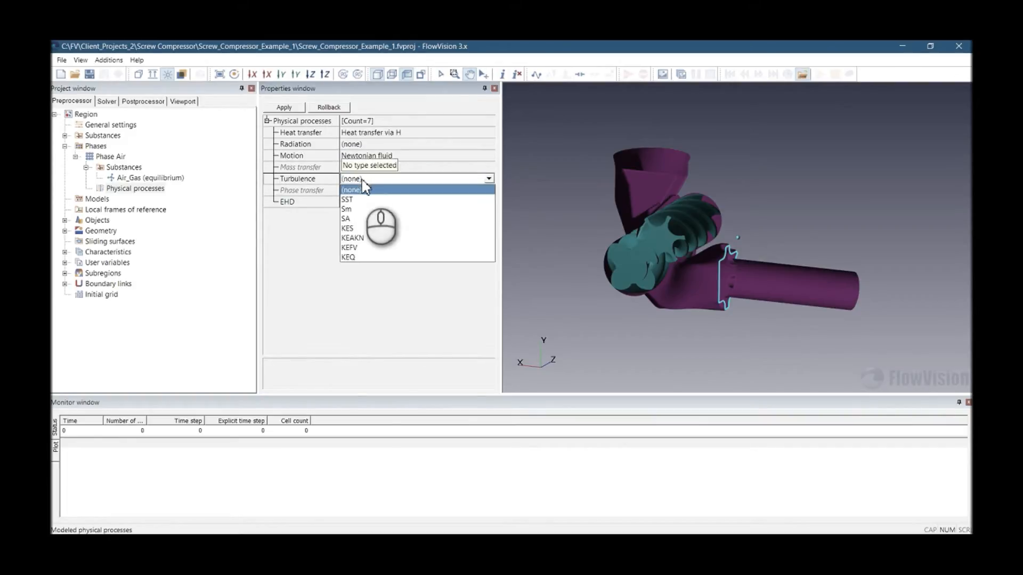
pyautogui.click(373, 247)
pyautogui.click(286, 109)
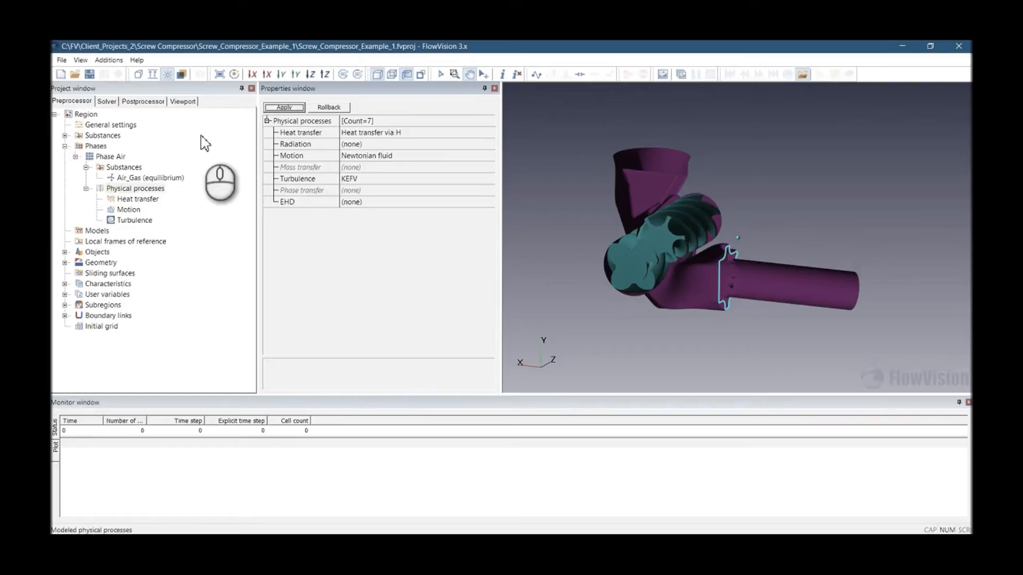
# - Examine the parameters of Phase Air's heat transfer, motion and turbulence processes
pyautogui.click(135, 188)
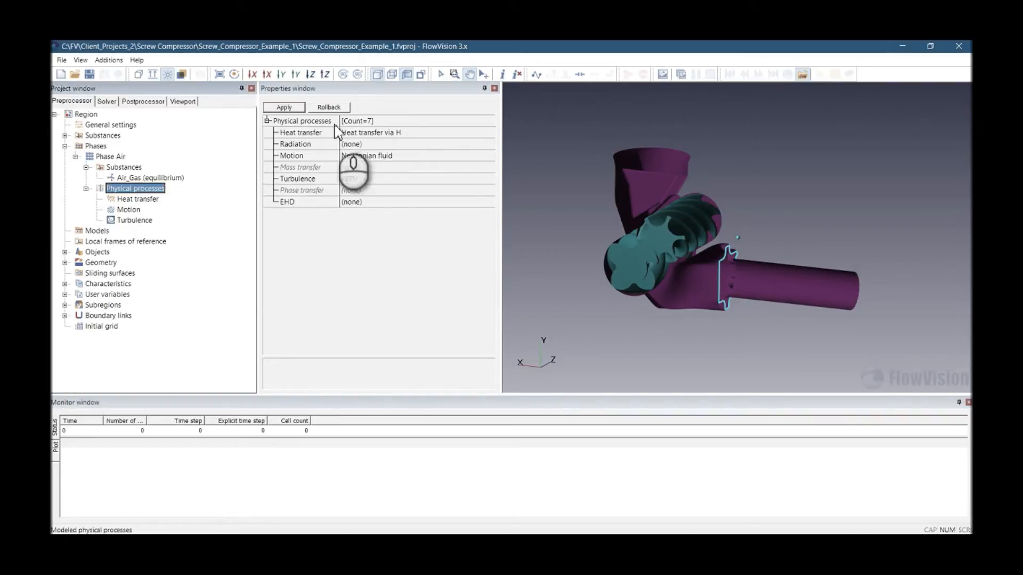
pyautogui.click(134, 199)
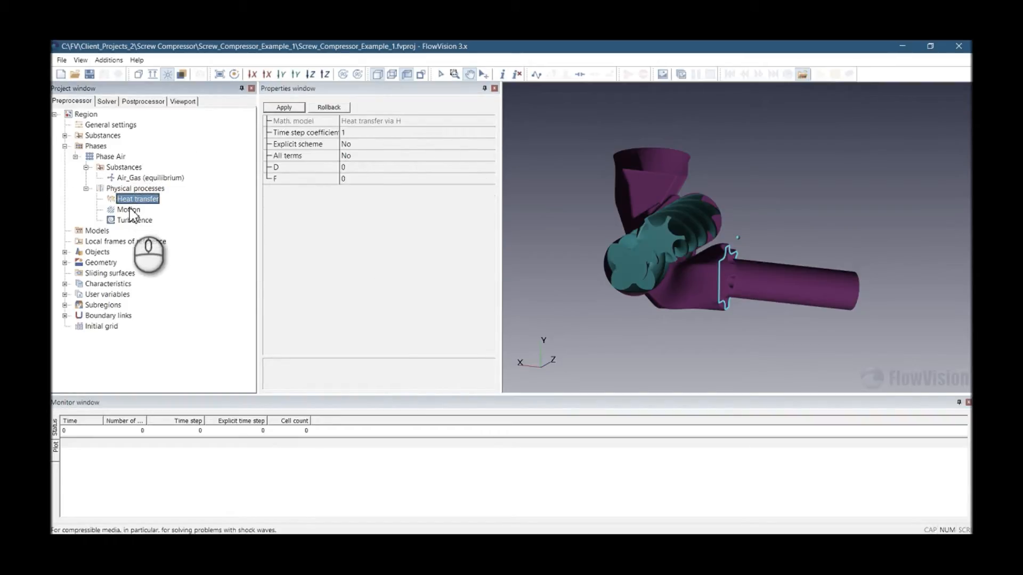
pyautogui.click(130, 210)
pyautogui.click(139, 220)
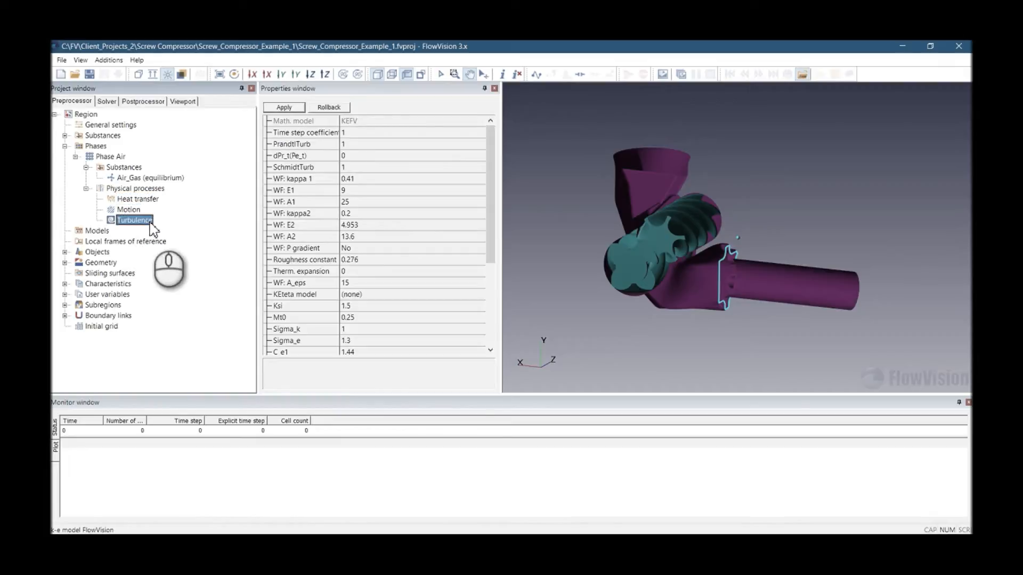
pyautogui.click(148, 200)
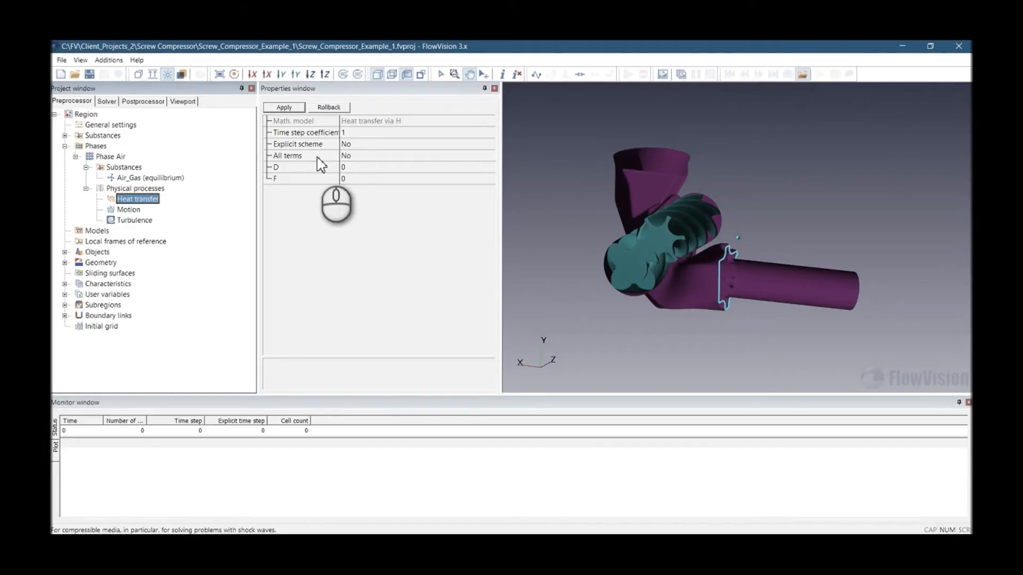
pyautogui.click(136, 212)
pyautogui.click(139, 220)
pyautogui.click(130, 210)
pyautogui.click(135, 198)
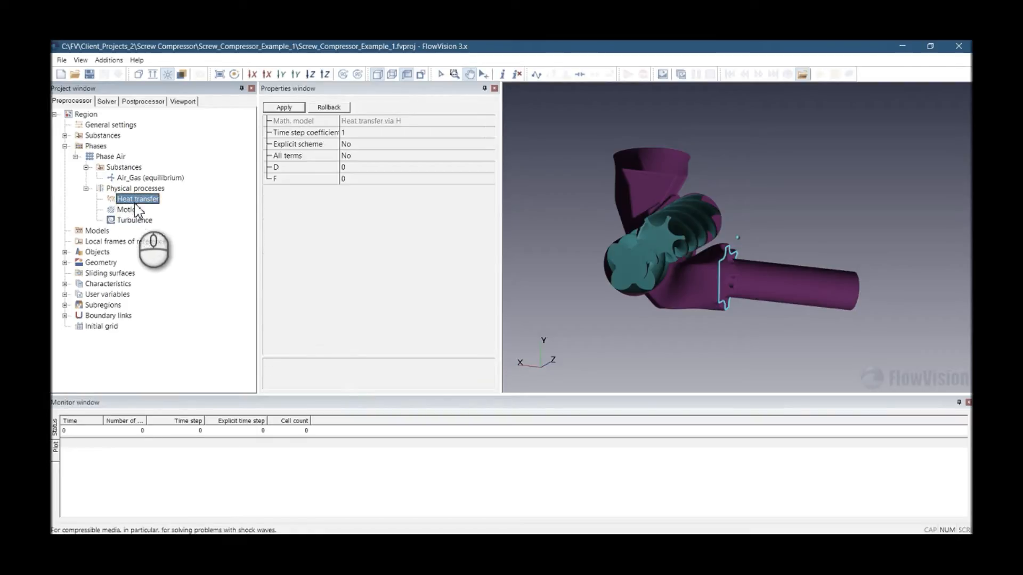
# - Collapse the list of phases, create a new computational model in the list of models and display its properties
pyautogui.click(86, 189)
pyautogui.click(86, 168)
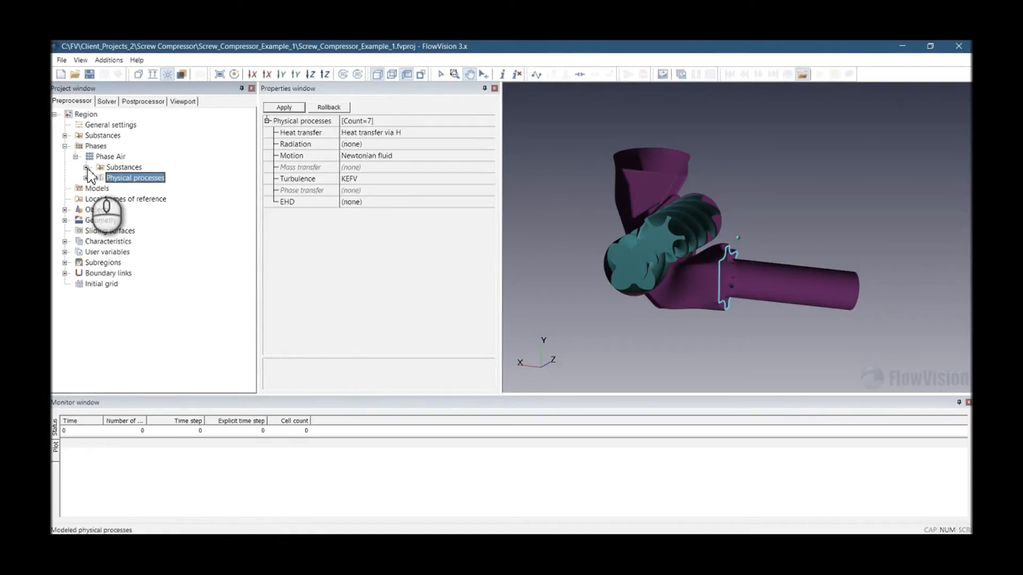
pyautogui.click(77, 157)
pyautogui.click(67, 147)
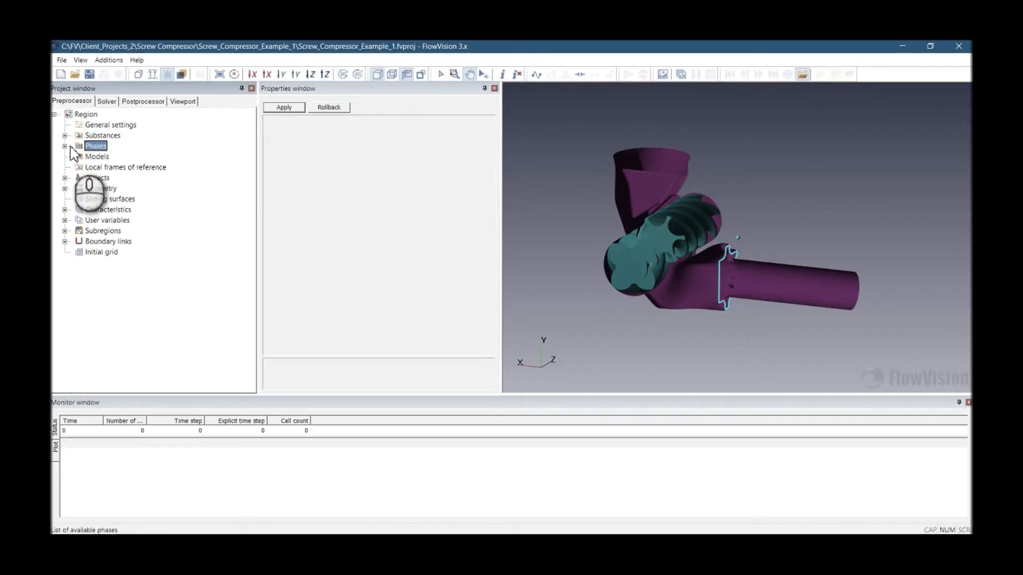
pyautogui.click(89, 156)
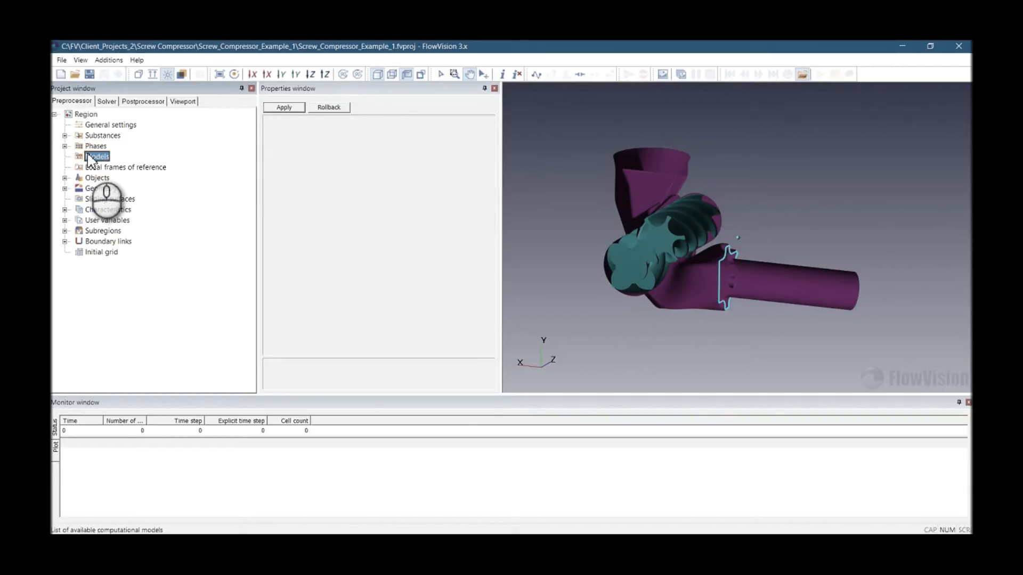
pyautogui.rightClick(90, 157)
pyautogui.click(101, 164)
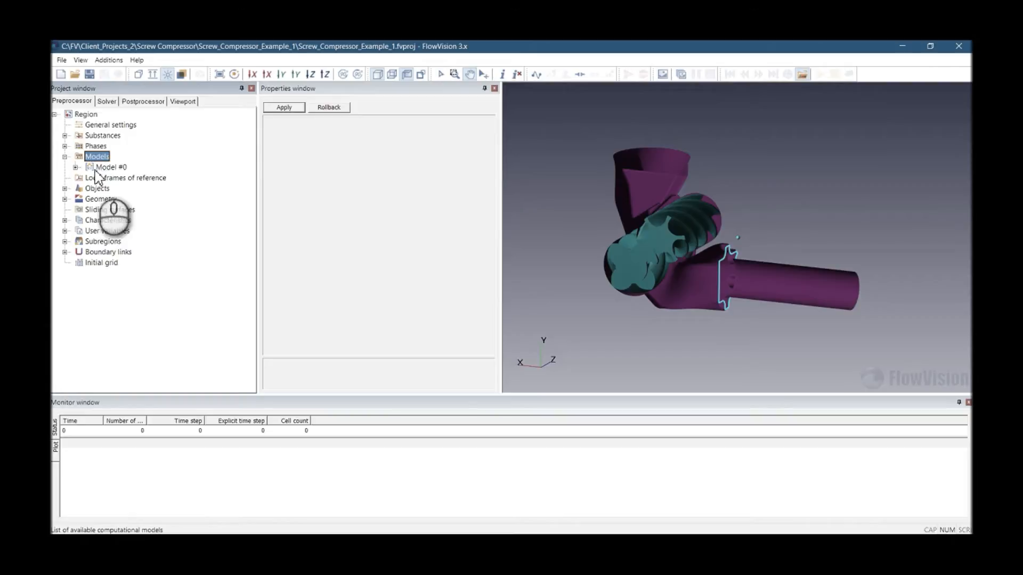
pyautogui.click(99, 168)
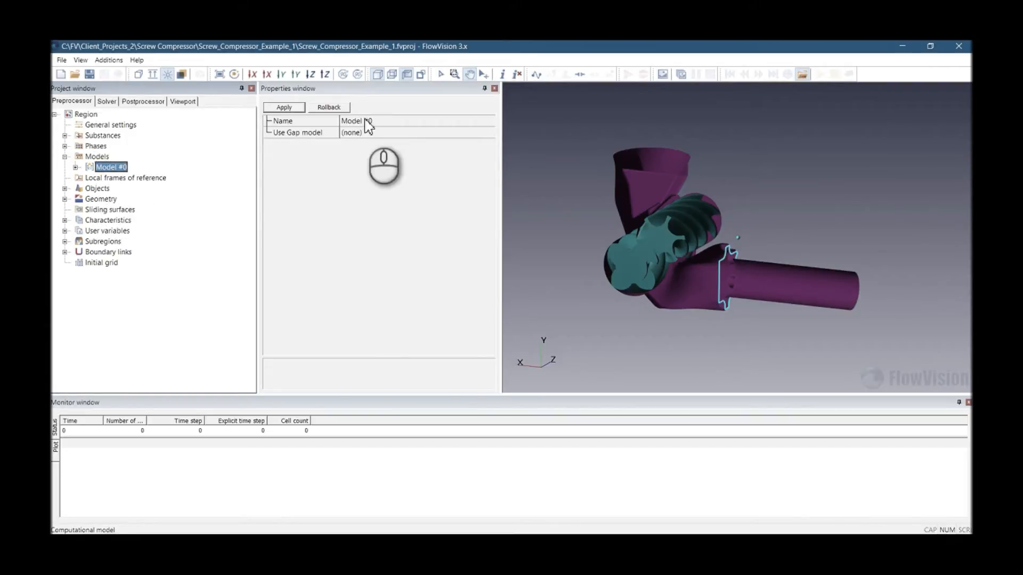
# - Rename the new computational model as Model Air, enable the Standard Gap model for it and apply the properties
pyautogui.click(376, 121)
pyautogui.doubleClick(450, 123)
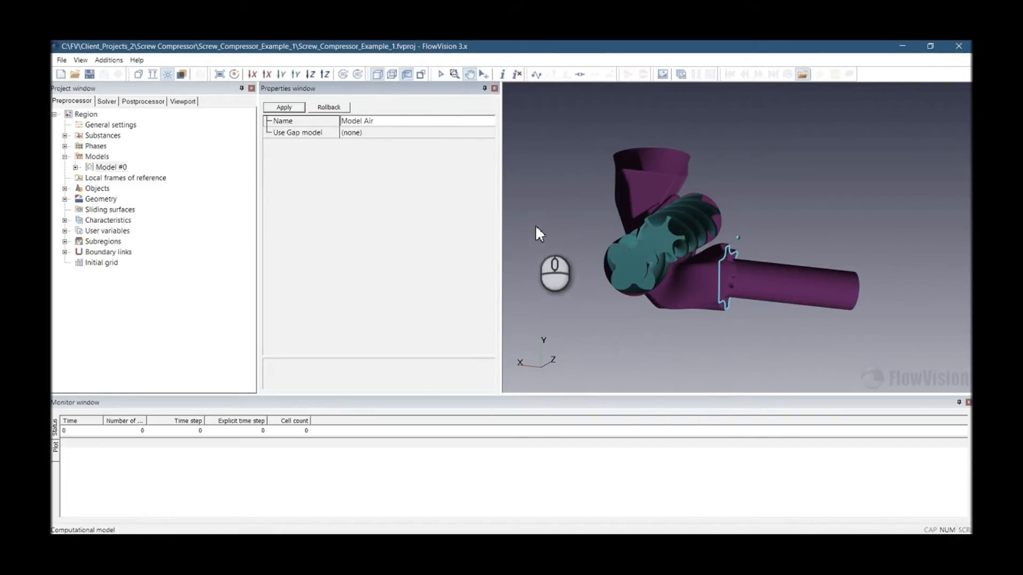
pyautogui.scroll(5, 660, 265)
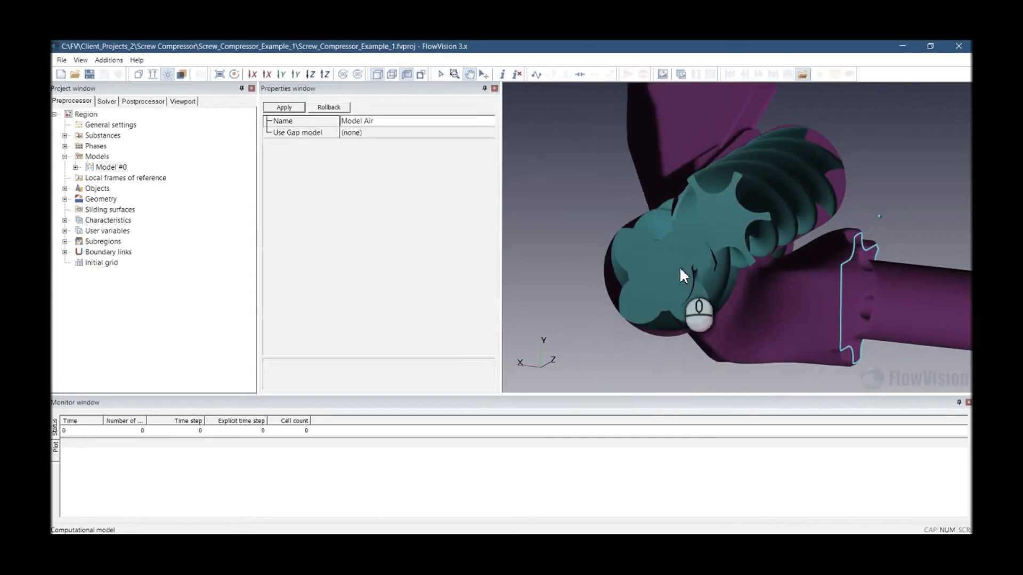
pyautogui.scroll(3, 719, 259)
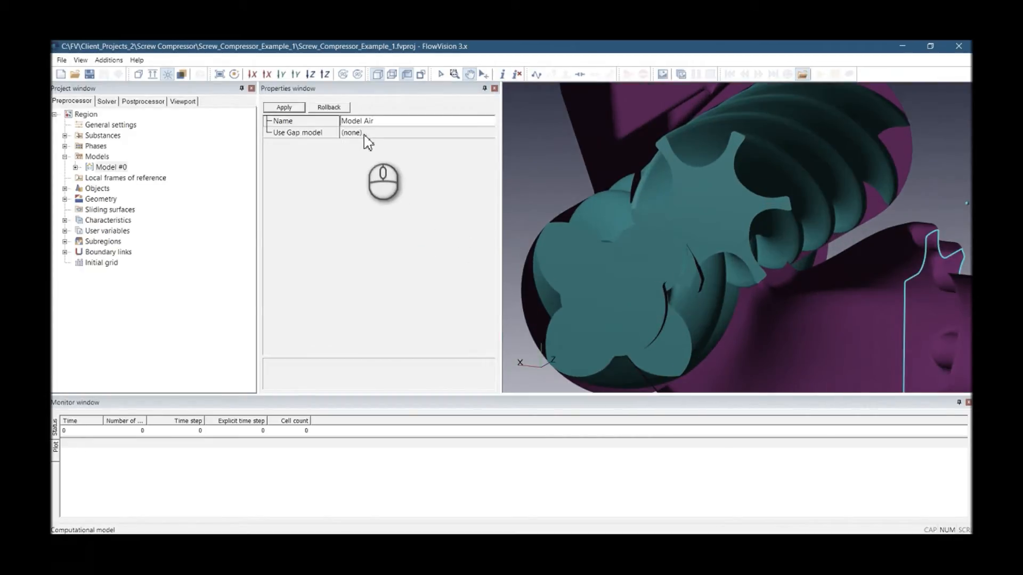
pyautogui.scroll(-8, 727, 277)
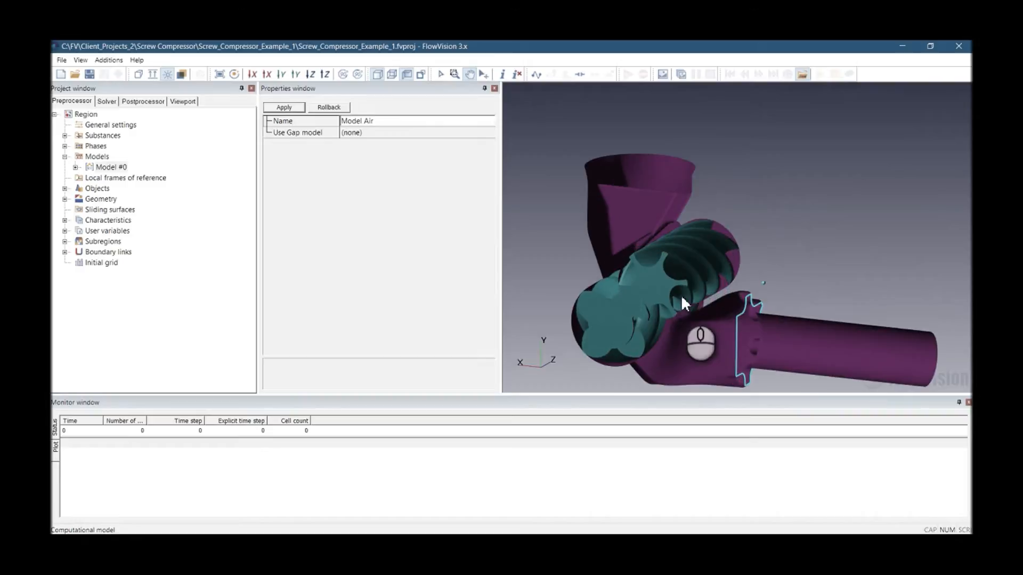
pyautogui.moveTo(682, 298); pyautogui.dragTo(680, 261, button='middle')
pyautogui.click(381, 132)
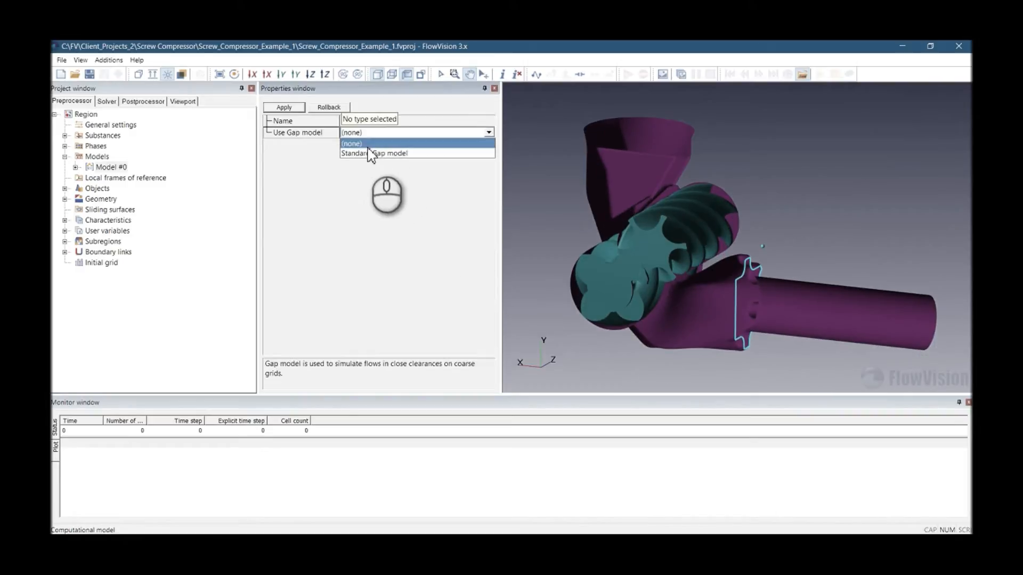
pyautogui.click(373, 153)
pyautogui.click(284, 108)
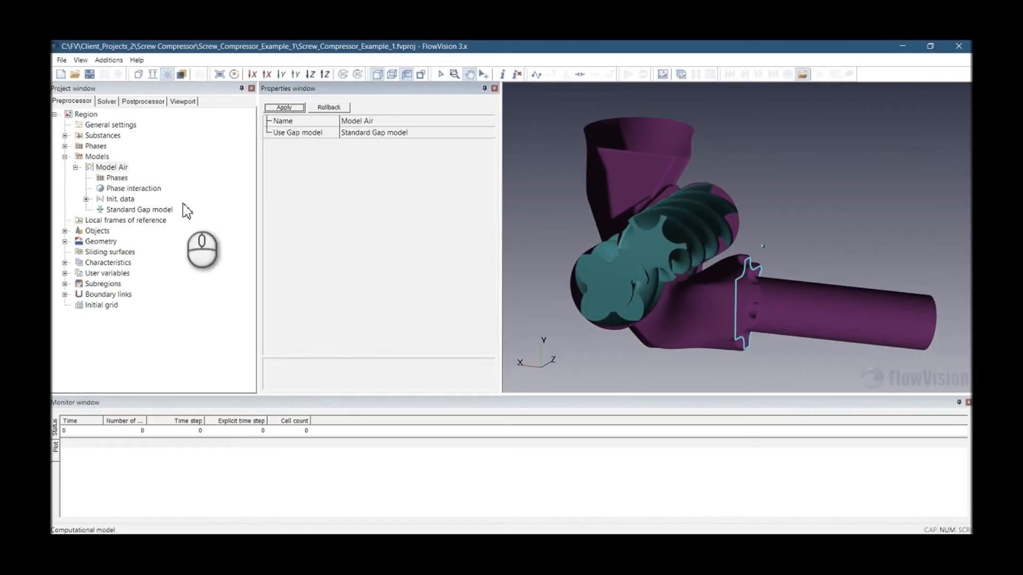
# - Set the minimum clearance of Model Air's Standard Gap model to 1e-007 and apply it
pyautogui.click(128, 211)
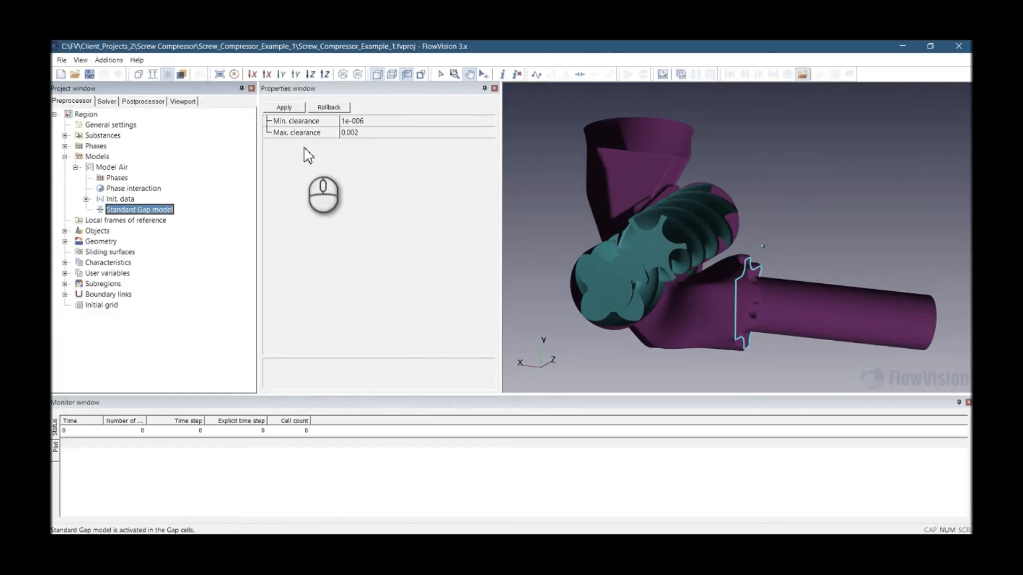
pyautogui.click(375, 121)
pyautogui.click(382, 122)
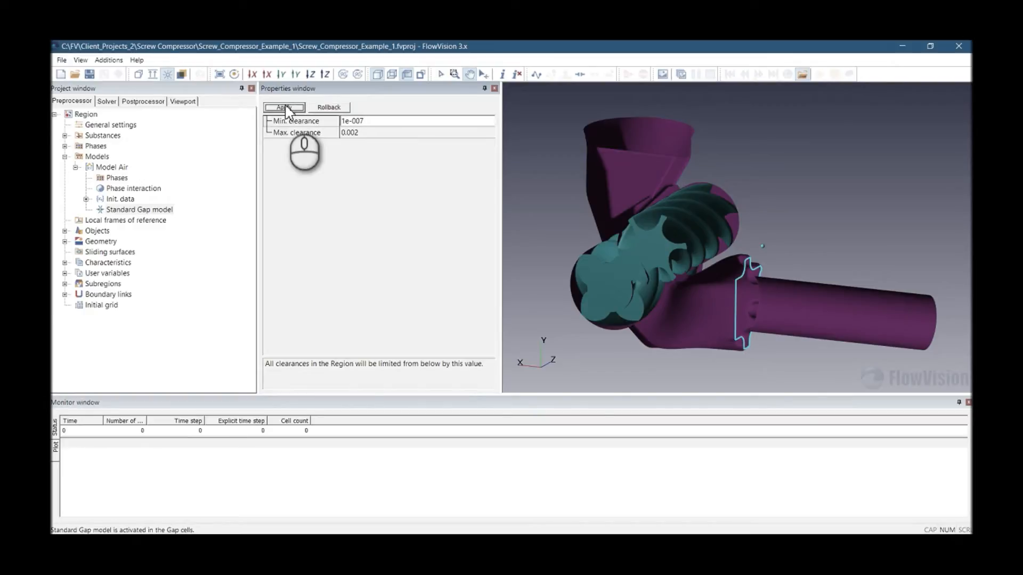
# - Add Phase Air to the phases used in Model Air
pyautogui.click(117, 178)
pyautogui.rightClick(113, 181)
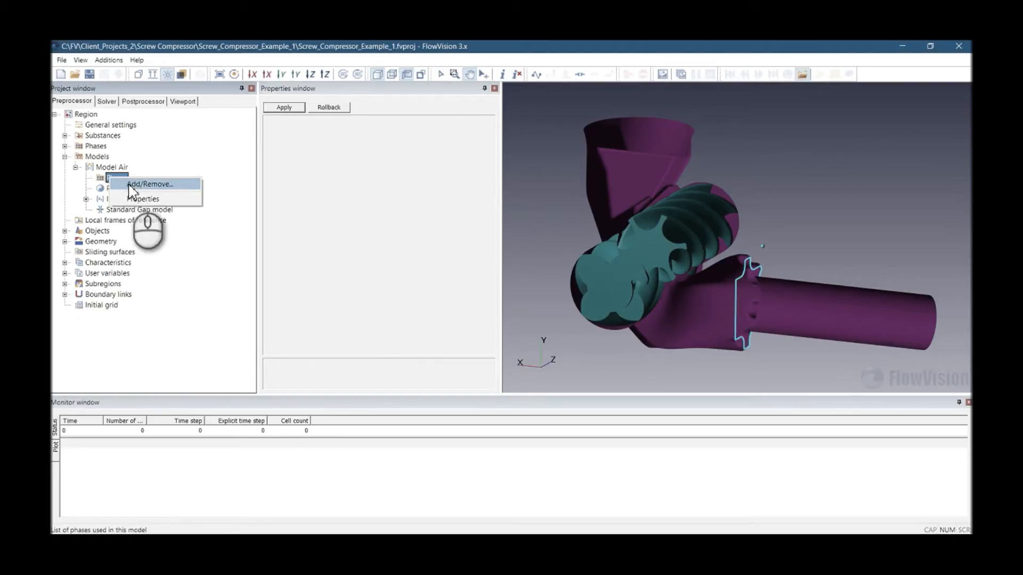
pyautogui.click(135, 183)
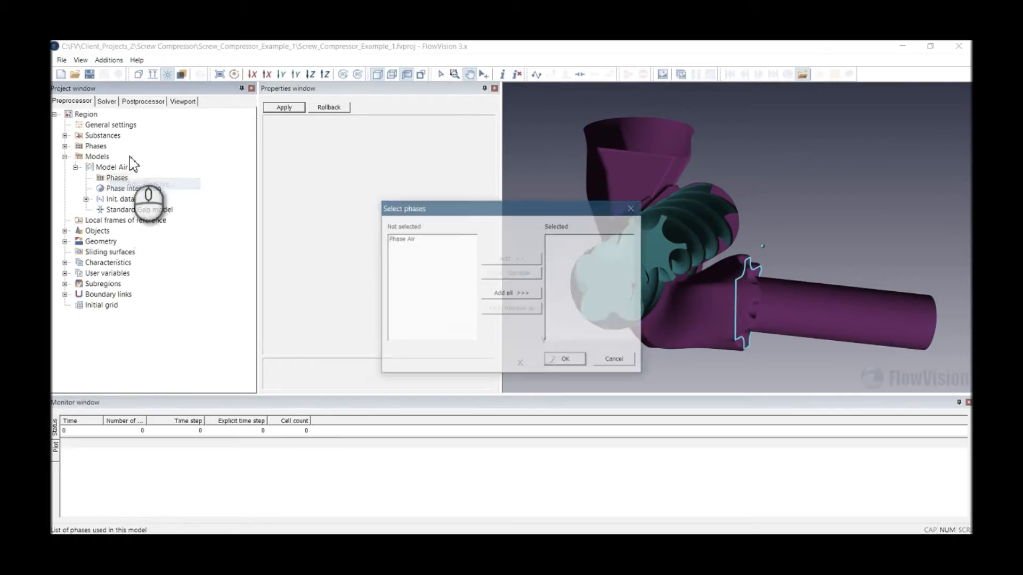
pyautogui.click(401, 238)
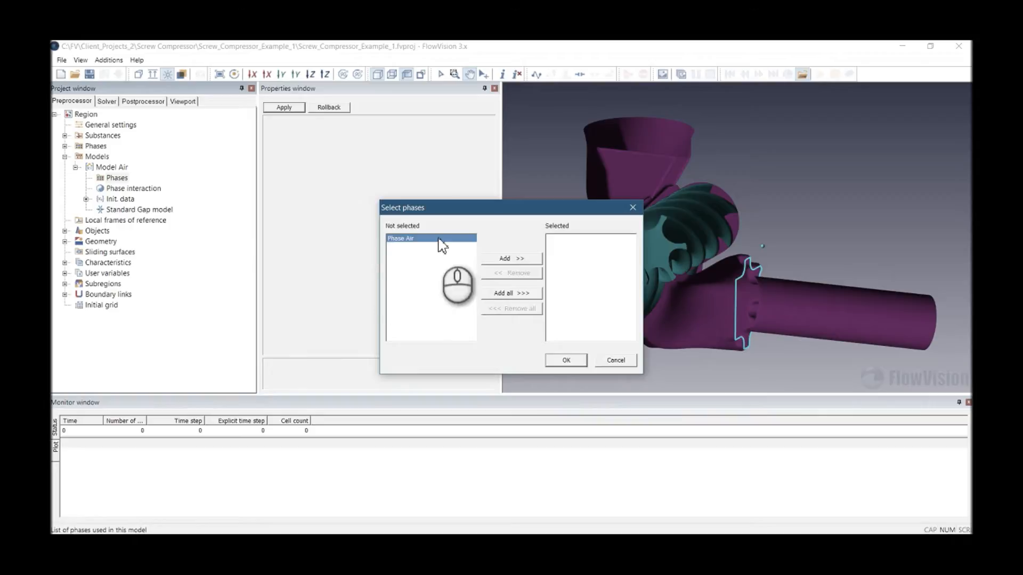
pyautogui.click(530, 260)
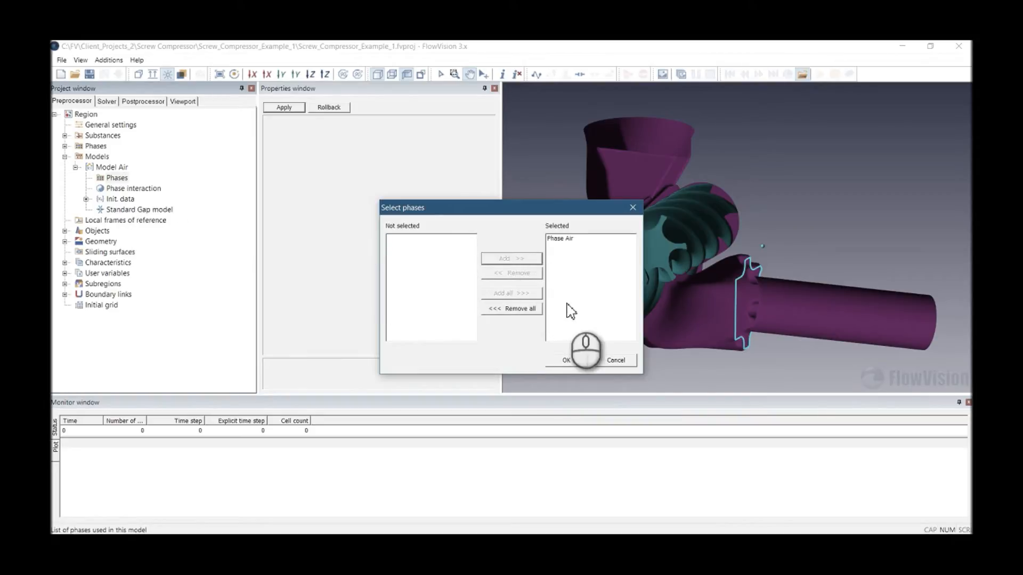
pyautogui.click(570, 361)
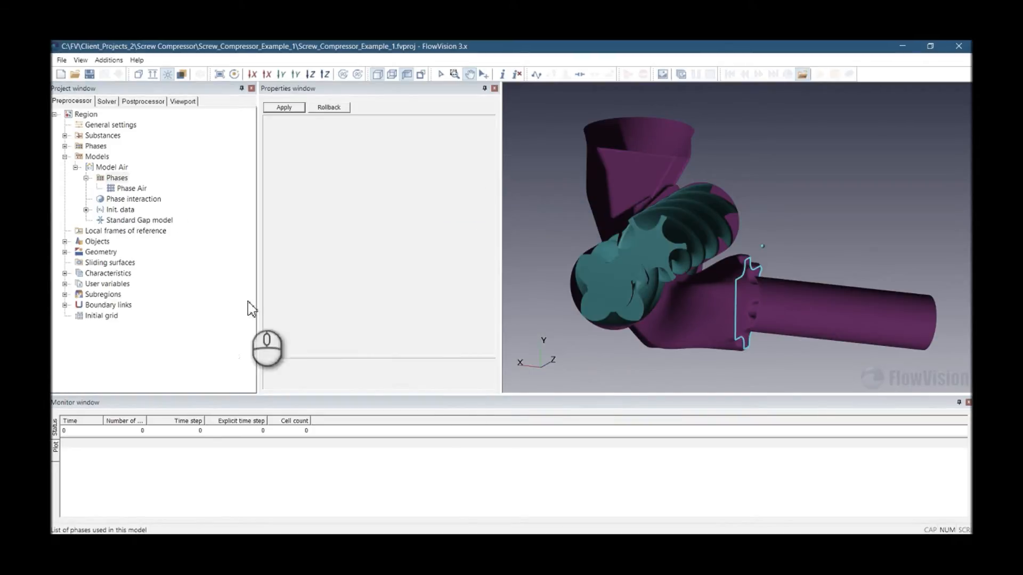
# - Check Model Air's phase interaction and initial data entries, and collapse the list of models
pyautogui.click(142, 199)
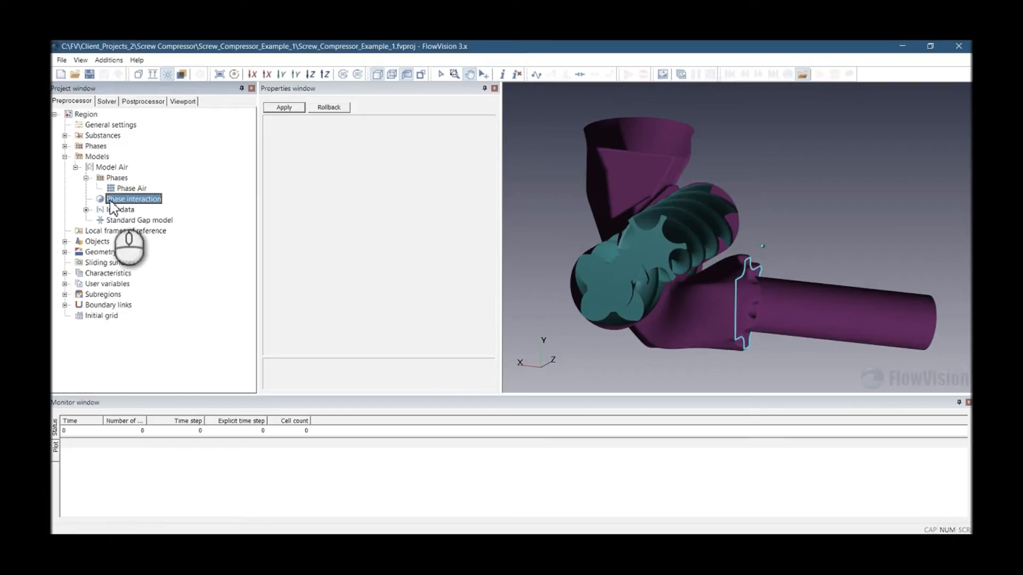
pyautogui.click(117, 210)
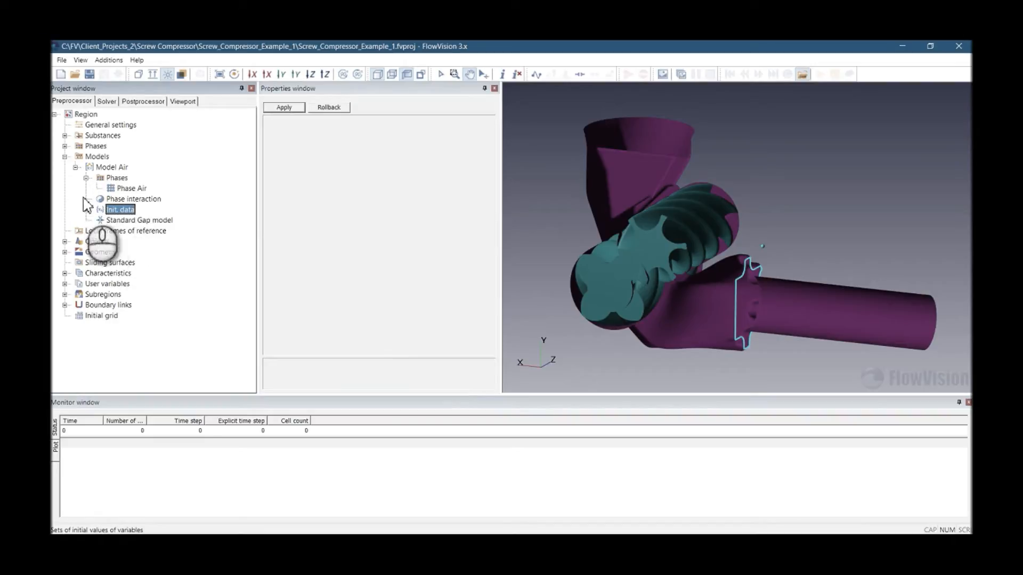
pyautogui.click(86, 178)
pyautogui.click(77, 168)
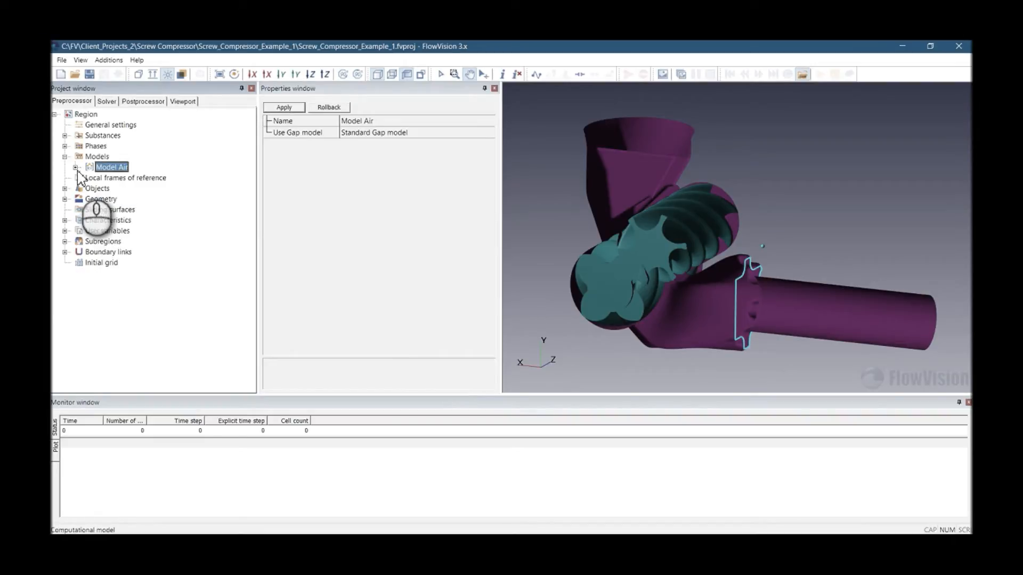
pyautogui.click(65, 157)
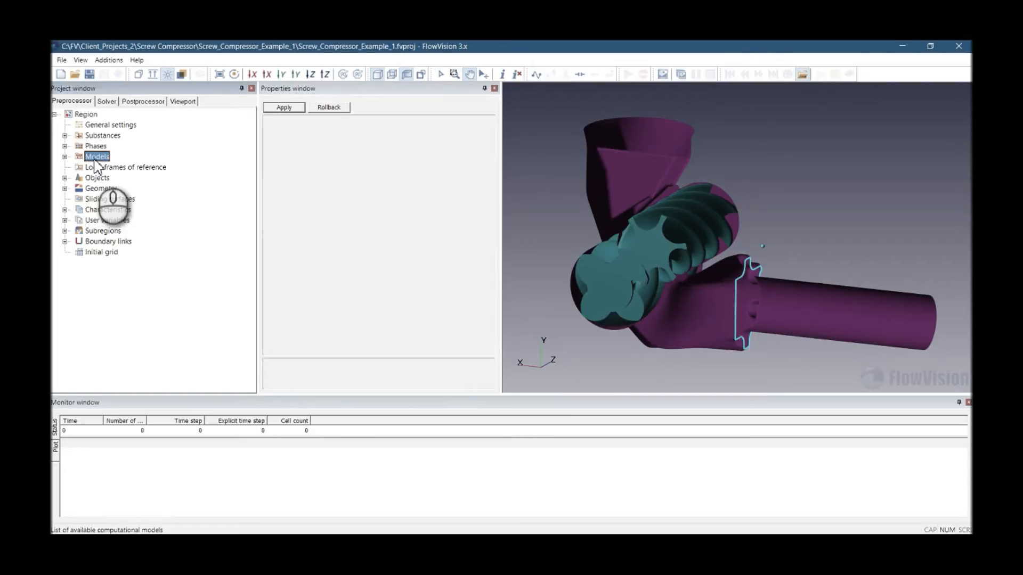
# - Expand the list of subregions and rename SubRegion #0 as SubRegion Air
pyautogui.click(65, 230)
pyautogui.click(104, 243)
pyautogui.click(75, 241)
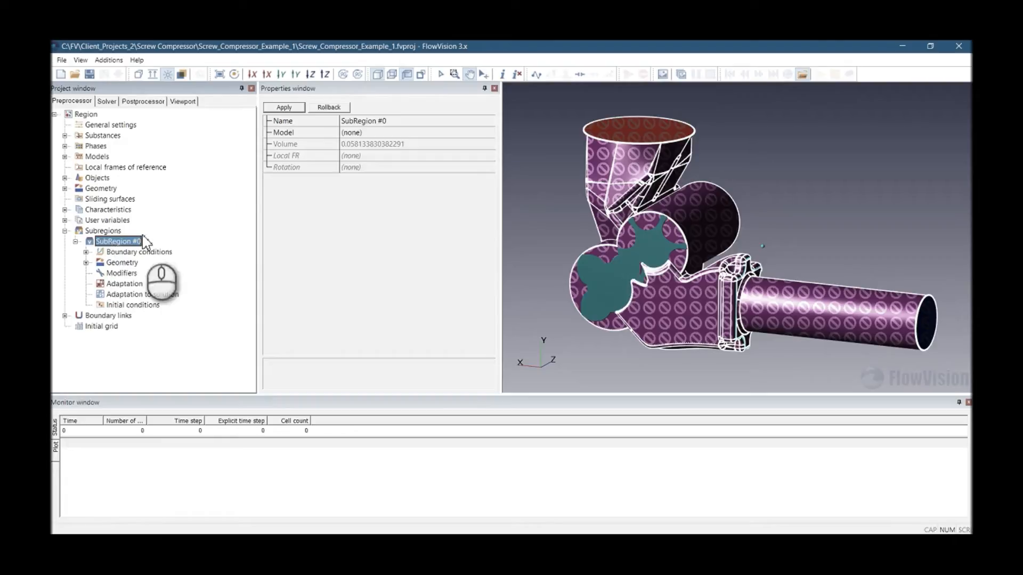
pyautogui.doubleClick(384, 121)
pyautogui.press('BackSpace')
pyautogui.write('Air')
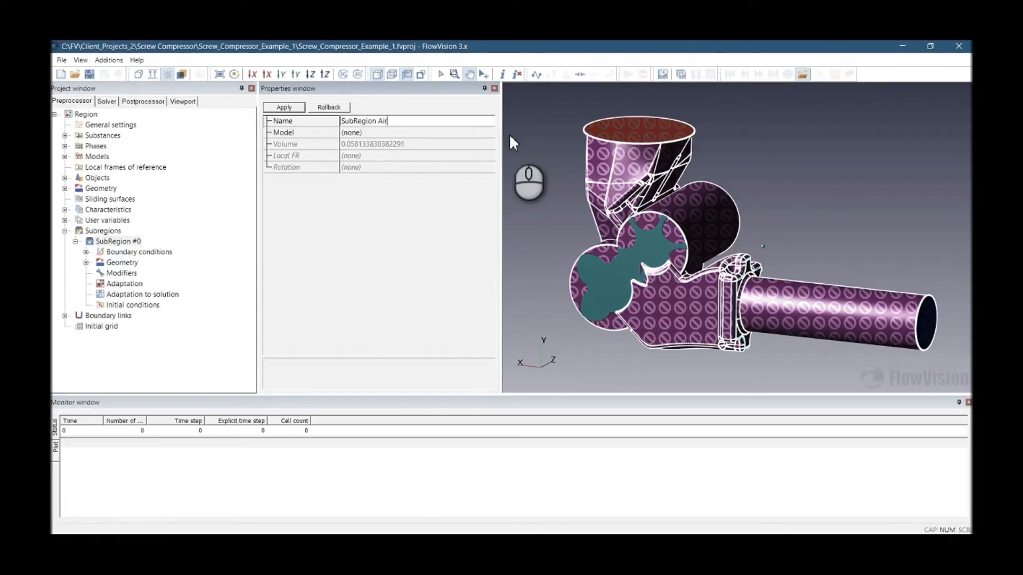
# - Assign Model Air as the computational model of the subregion and apply the subregion's properties
pyautogui.click(356, 133)
pyautogui.click(356, 133)
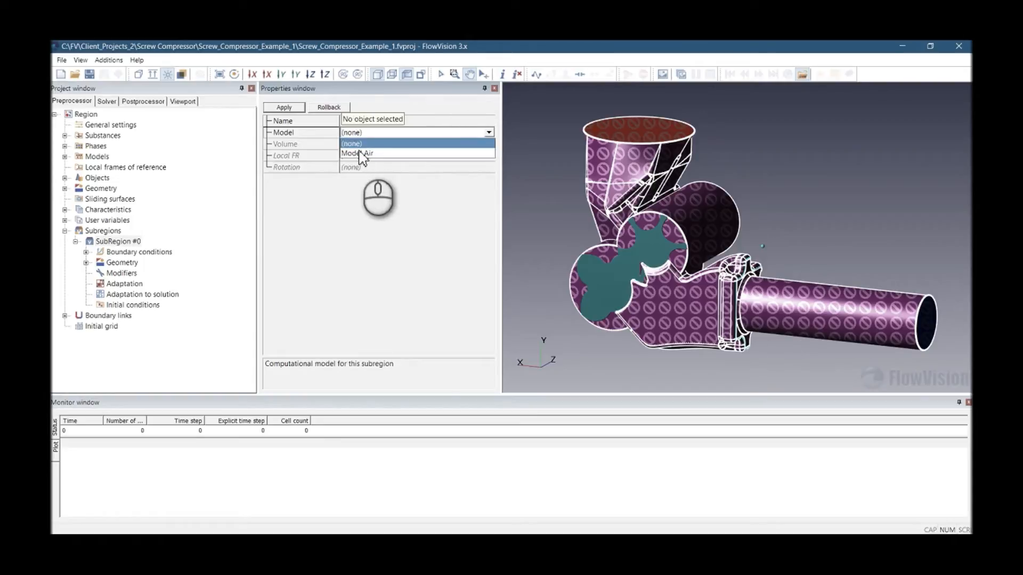
pyautogui.click(365, 155)
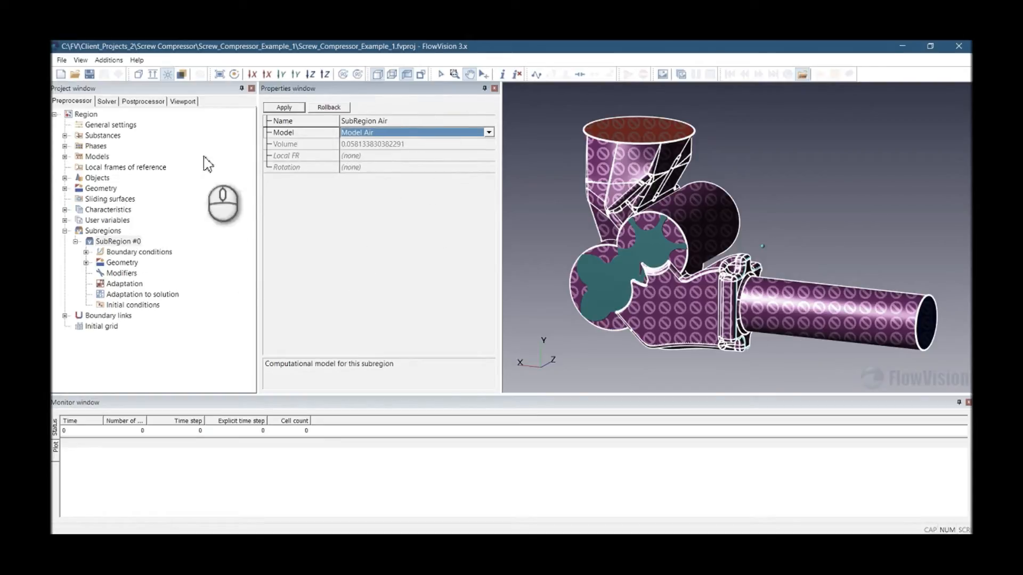
pyautogui.click(295, 110)
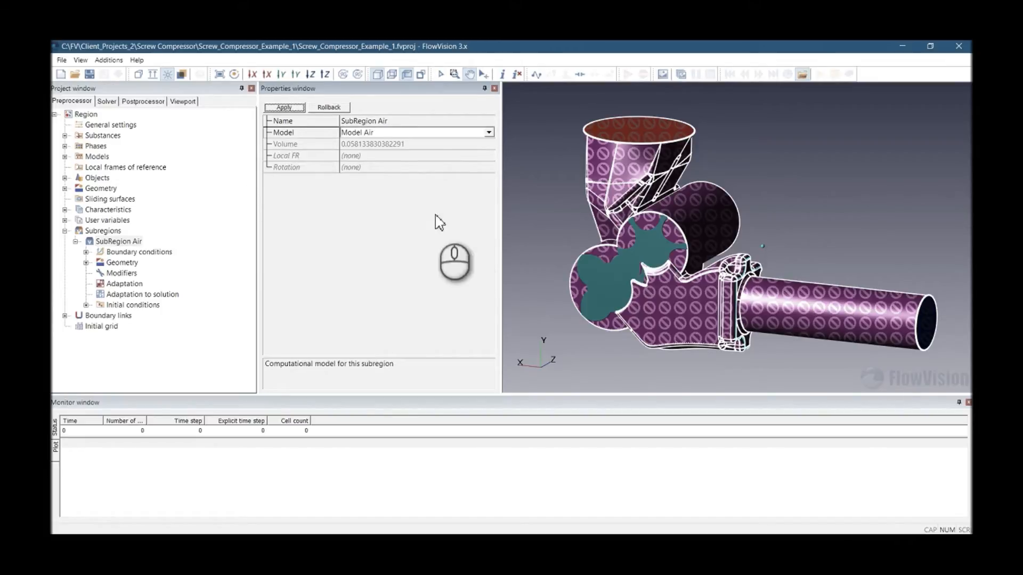
# - Create a Moving Body modifier in SubRegion Air based on the imported object Male Rotor
pyautogui.click(122, 274)
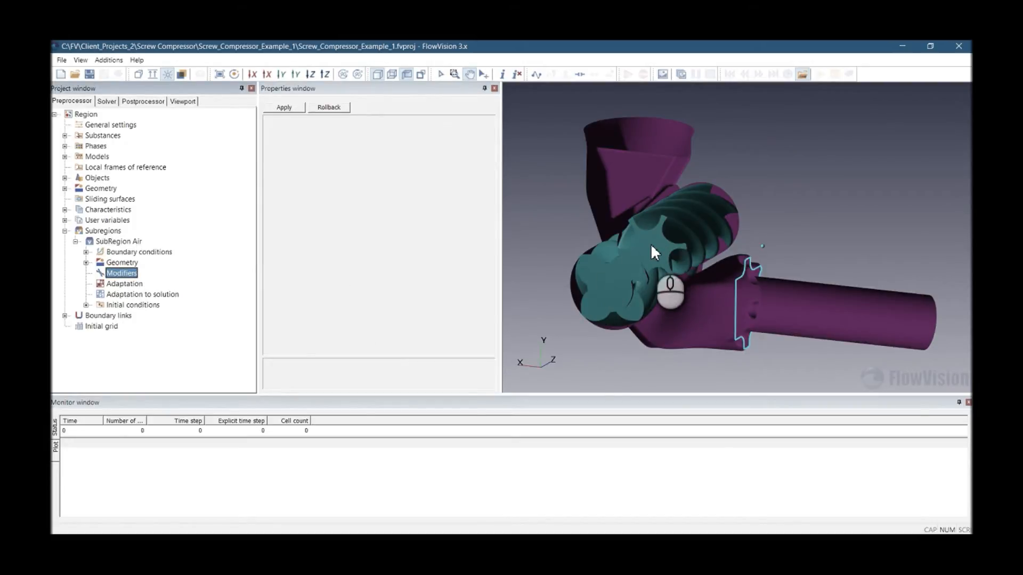
pyautogui.rightClick(126, 282)
pyautogui.click(136, 288)
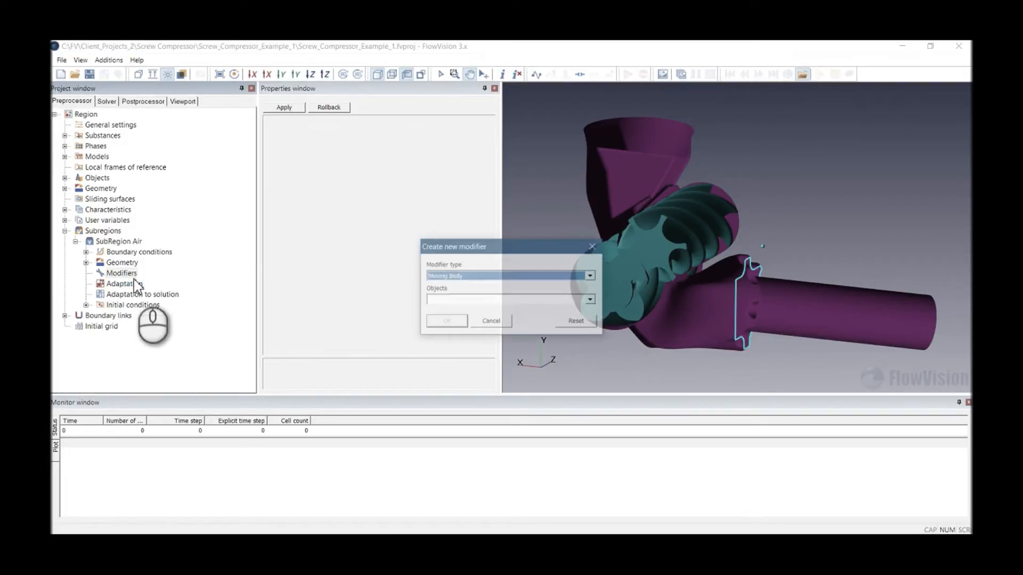
pyautogui.click(453, 276)
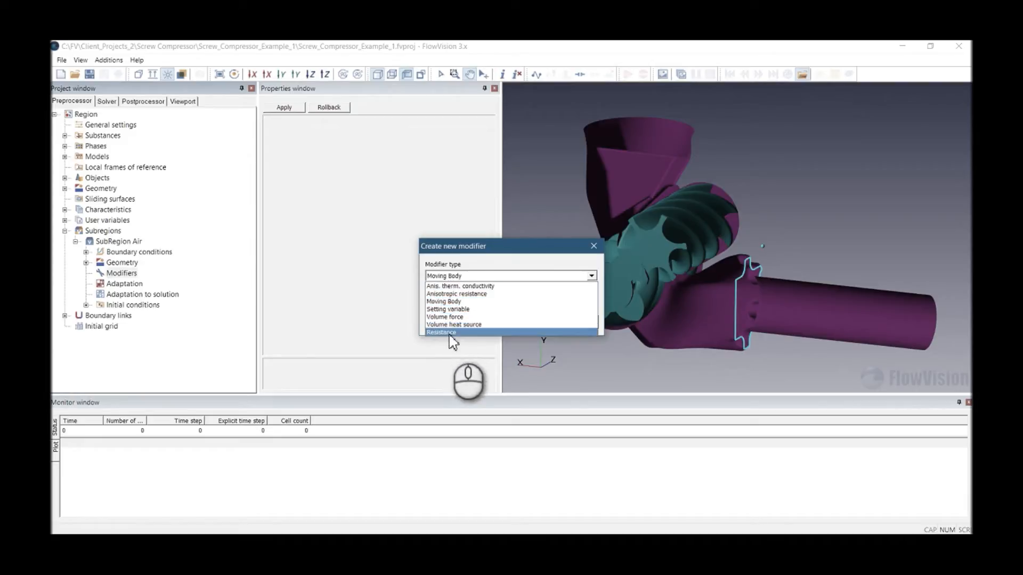
pyautogui.click(445, 302)
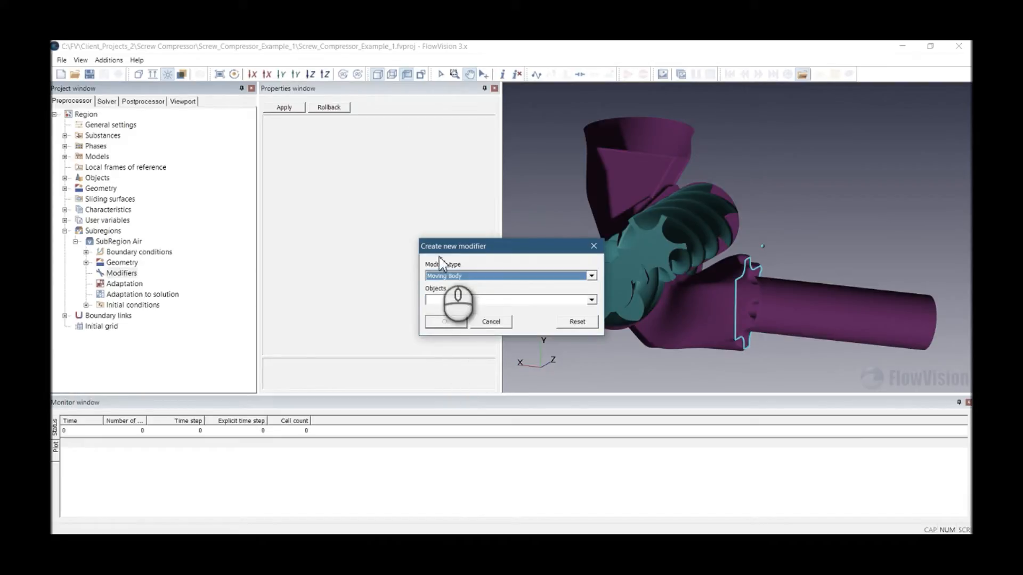
pyautogui.click(452, 300)
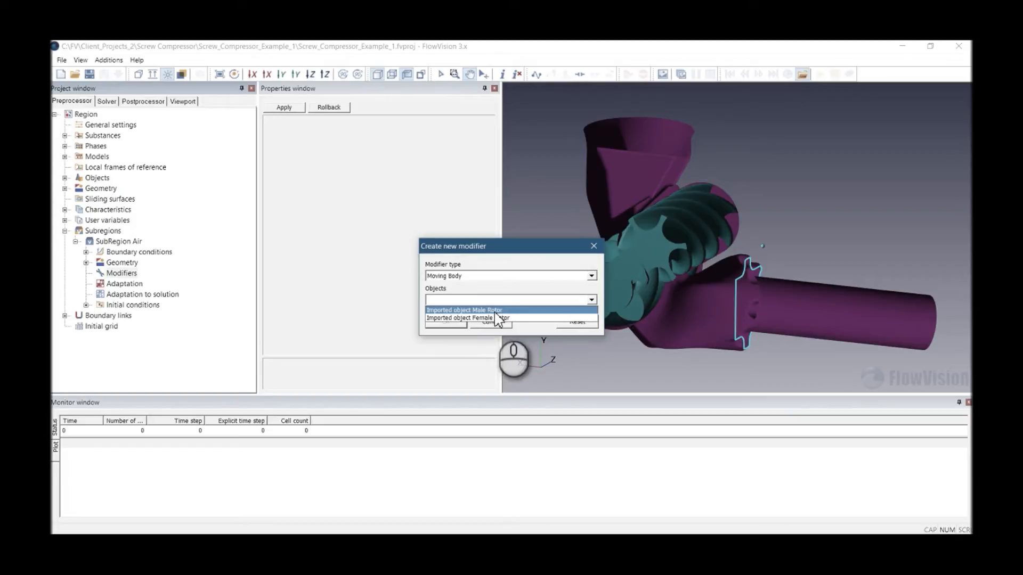
pyautogui.click(484, 317)
pyautogui.click(447, 323)
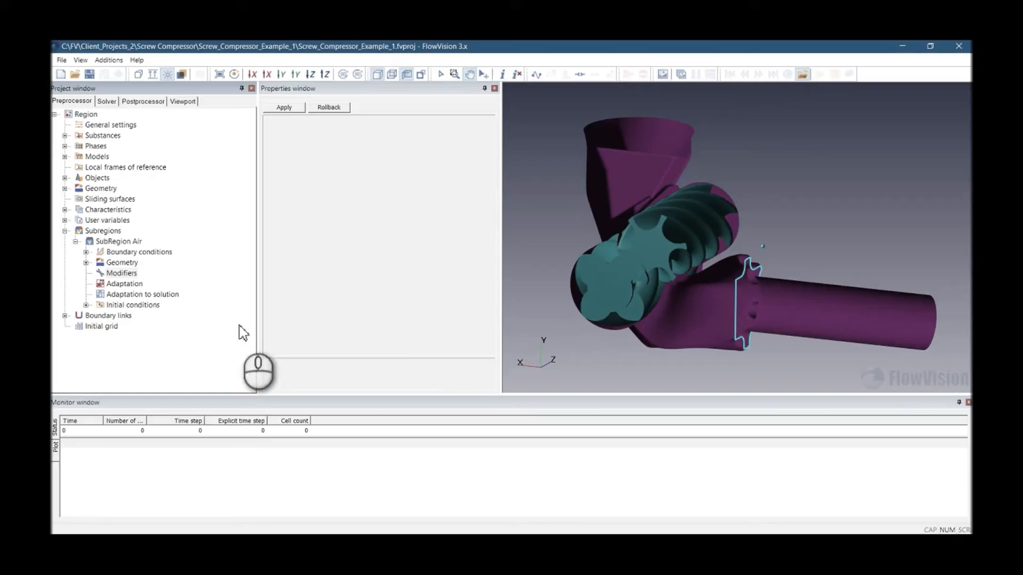
# - Rename the male rotor's modifier as Moving Body Male Rotor and apply the change
pyautogui.doubleClick(123, 274)
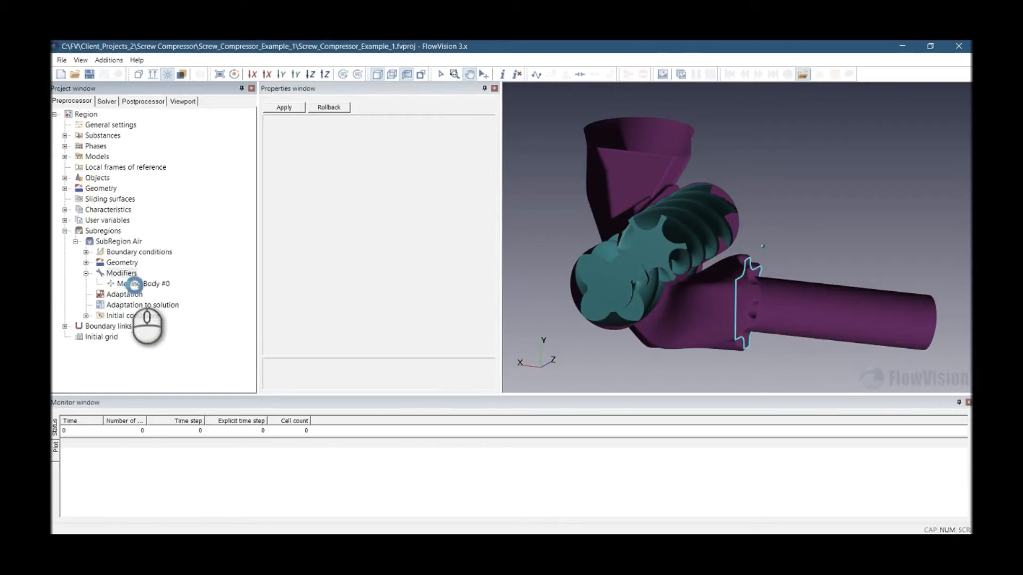
pyautogui.click(143, 284)
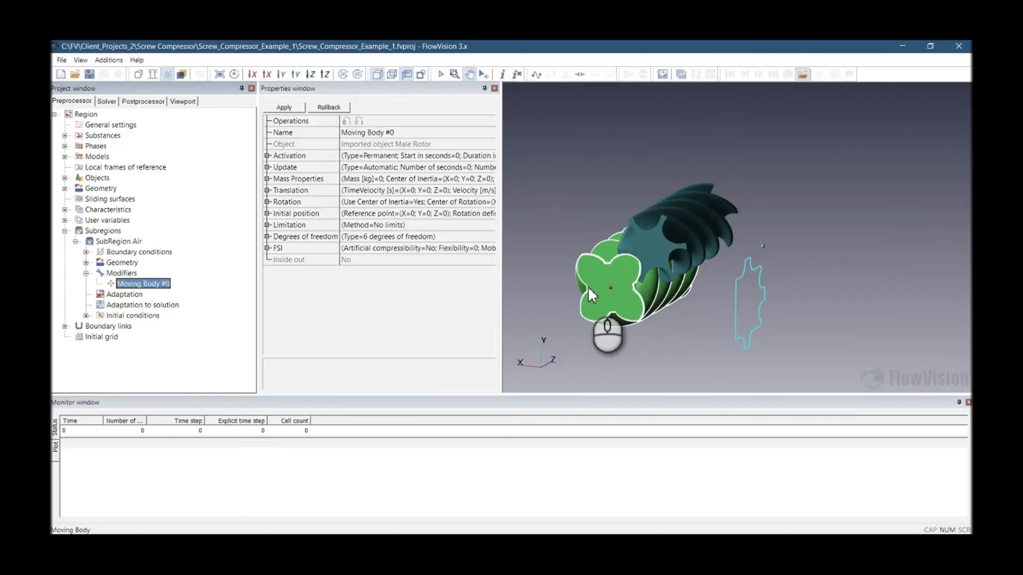
pyautogui.doubleClick(389, 133)
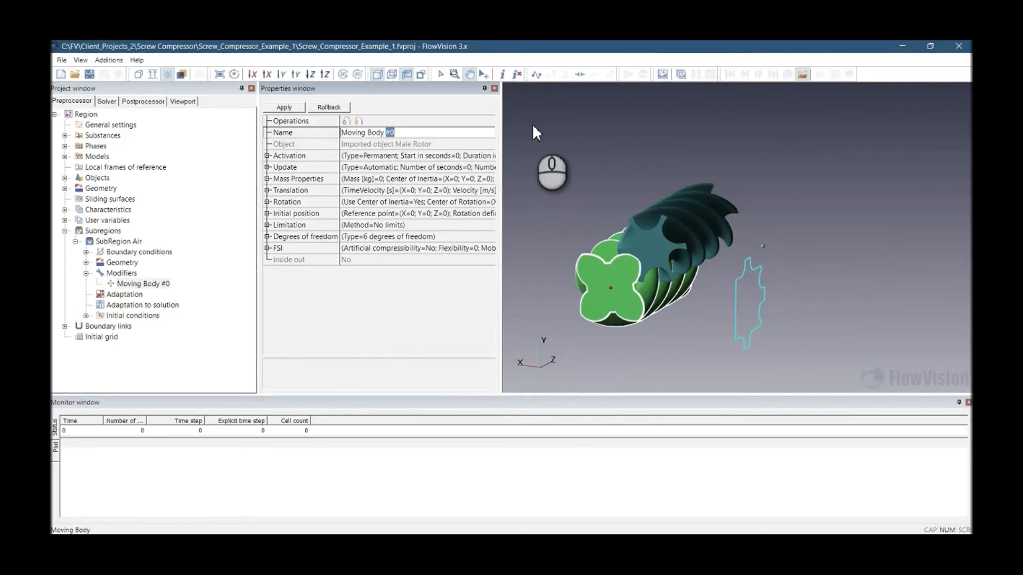
pyautogui.write('M')
pyautogui.write('ale T')
pyautogui.write('otor')
pyautogui.click(281, 108)
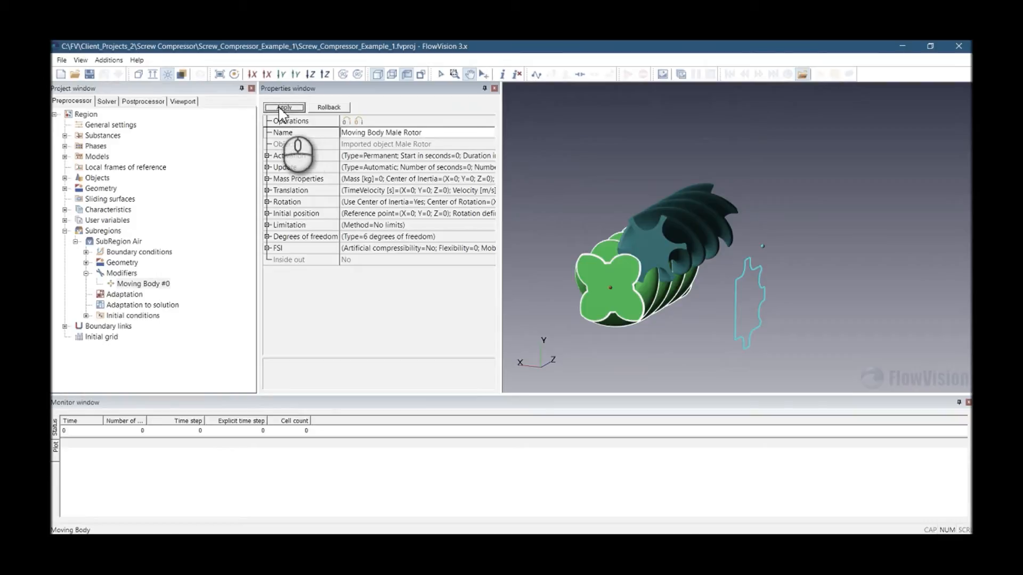
# - Create a second Moving Body modifier in SubRegion Air based on the imported object Female Rotor
pyautogui.click(123, 274)
pyautogui.rightClick(128, 278)
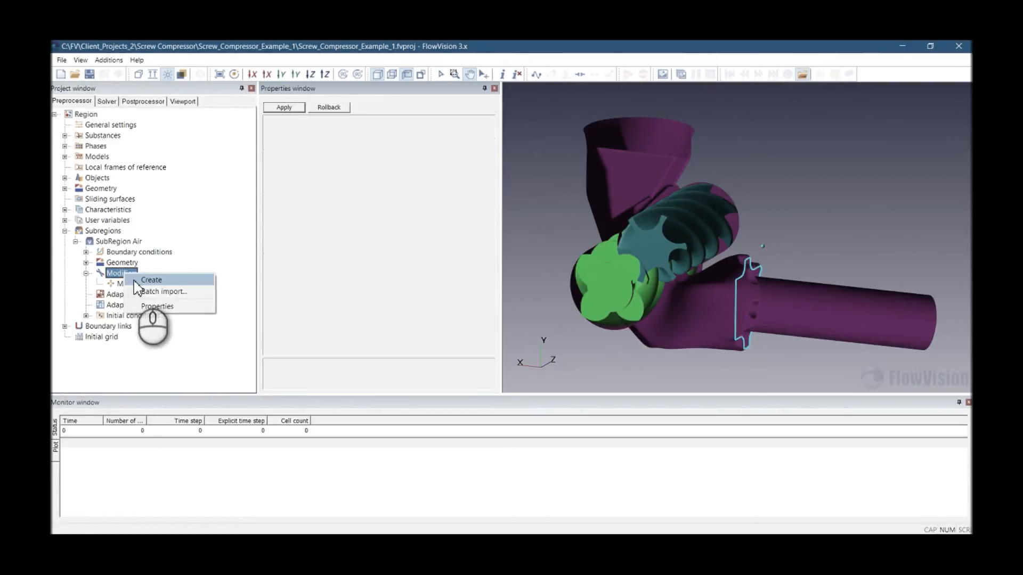
pyautogui.click(137, 280)
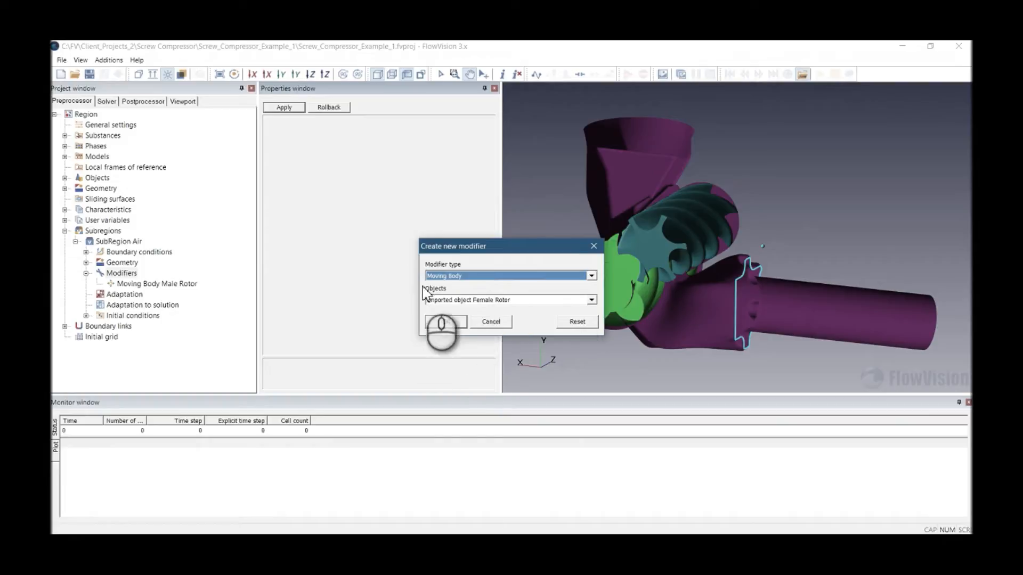
pyautogui.click(446, 321)
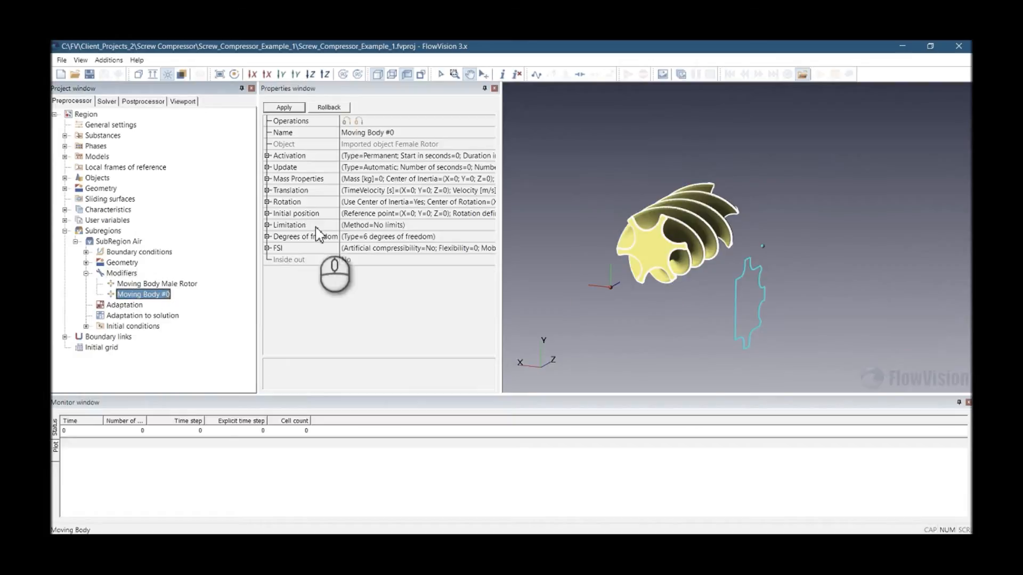
# - Rename the female rotor's modifier as Moving Body Female Rotor and apply the change
pyautogui.click(385, 133)
pyautogui.doubleClick(385, 133)
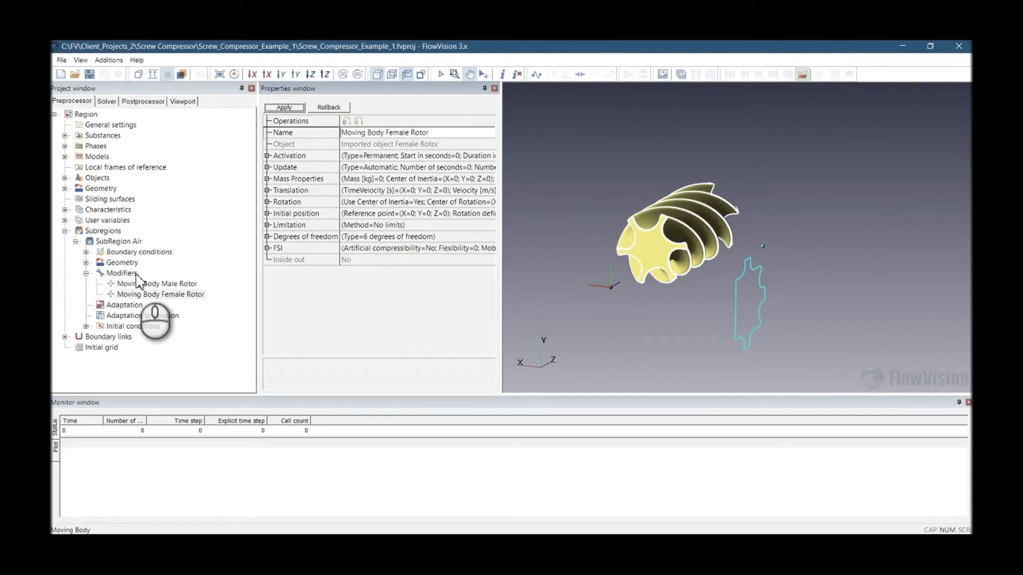
# - Compare the male and female Moving Body modifiers and the rotor geometry each one refers to
pyautogui.click(152, 284)
pyautogui.click(167, 293)
pyautogui.click(168, 285)
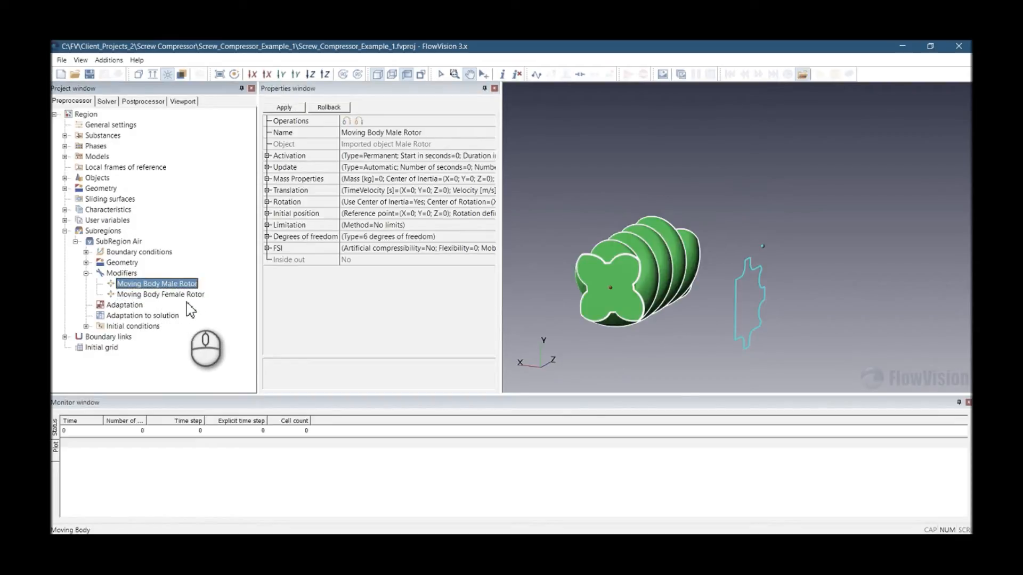
pyautogui.click(187, 294)
pyautogui.click(191, 285)
pyautogui.click(195, 294)
# - Set the Z coordinate of the center of inertia of Moving Body Male Rotor to 0.1 and apply it
pyautogui.click(196, 285)
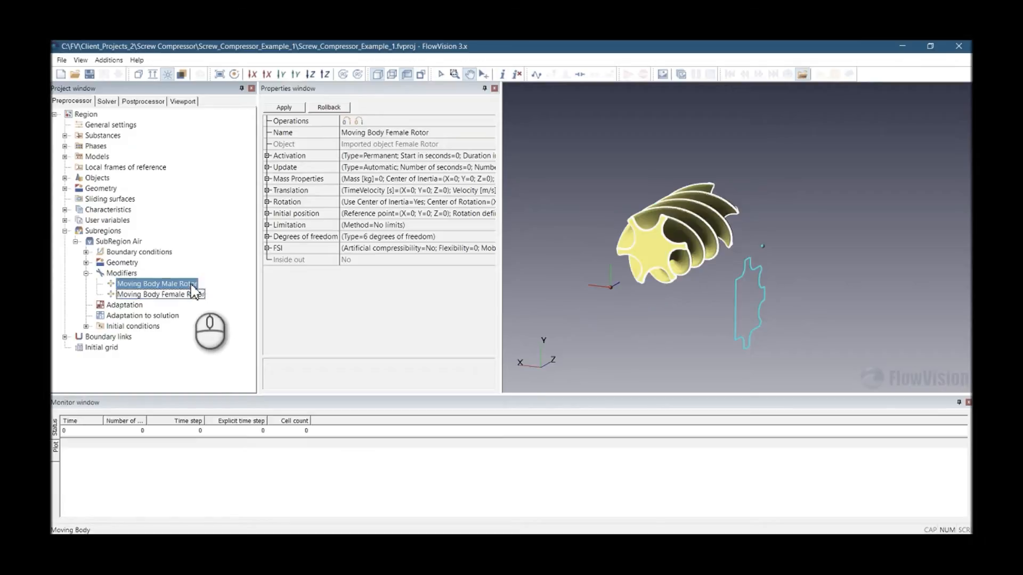
pyautogui.click(267, 179)
pyautogui.click(271, 204)
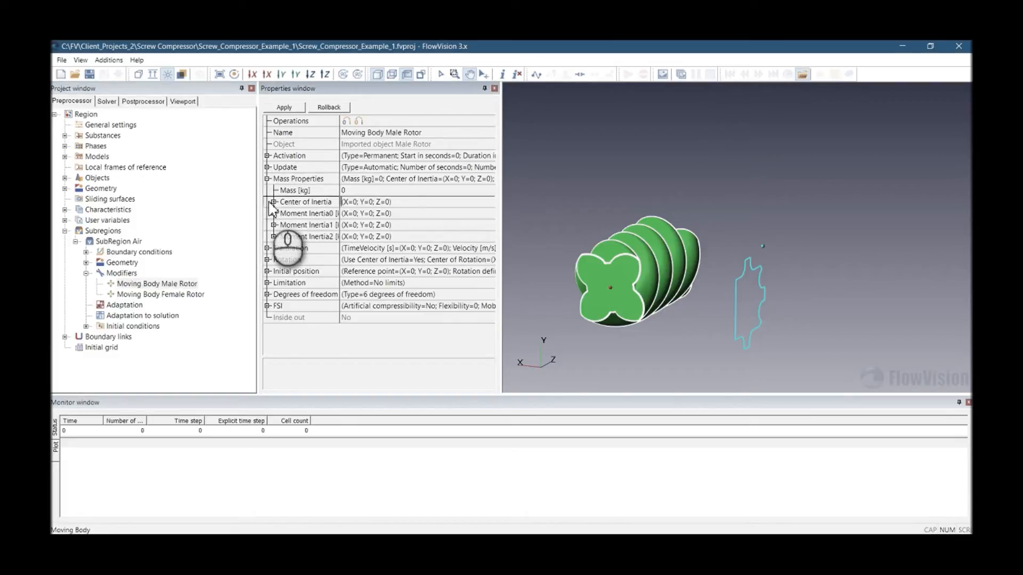
pyautogui.click(273, 202)
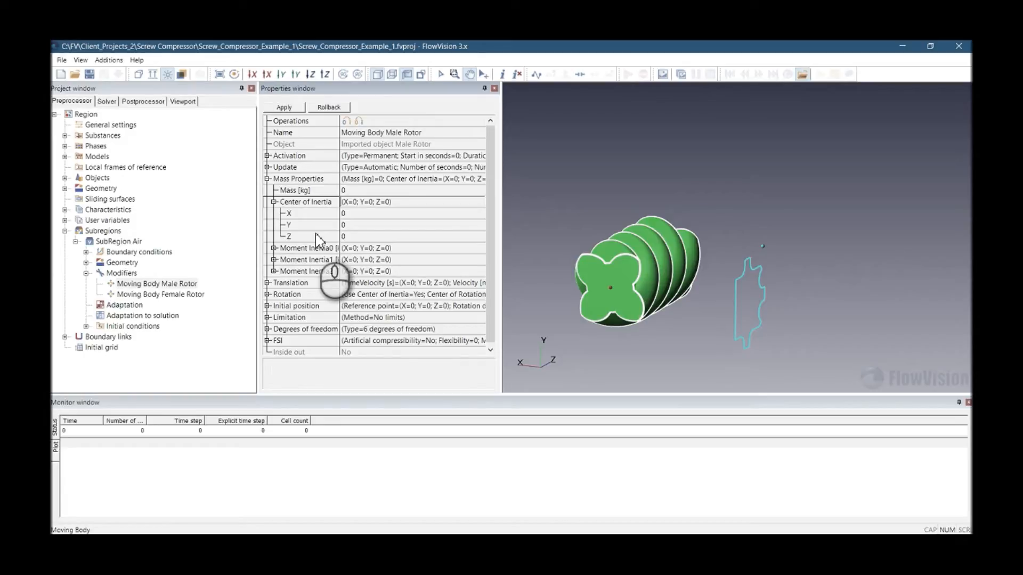
pyautogui.click(356, 237)
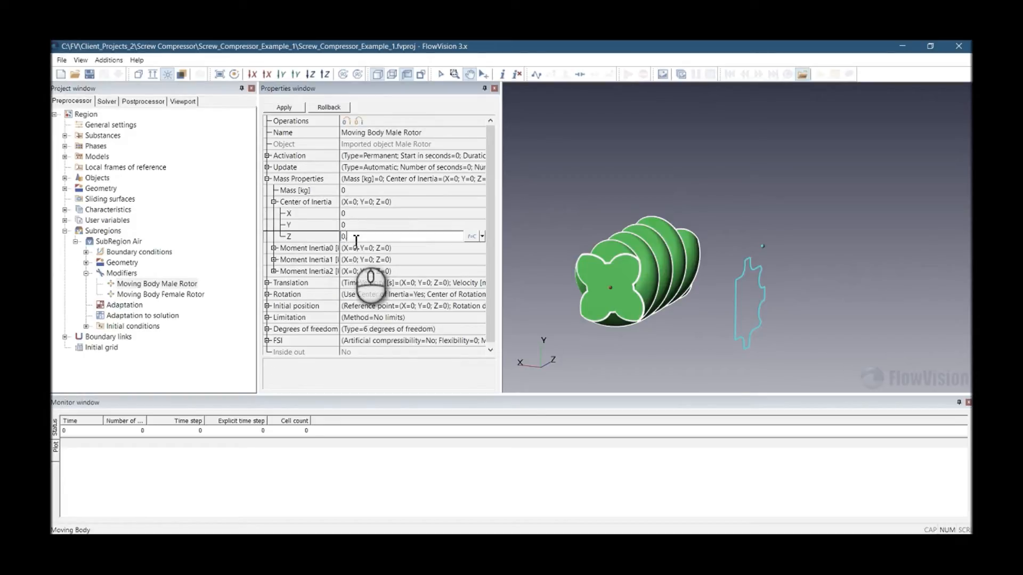
pyautogui.click(284, 108)
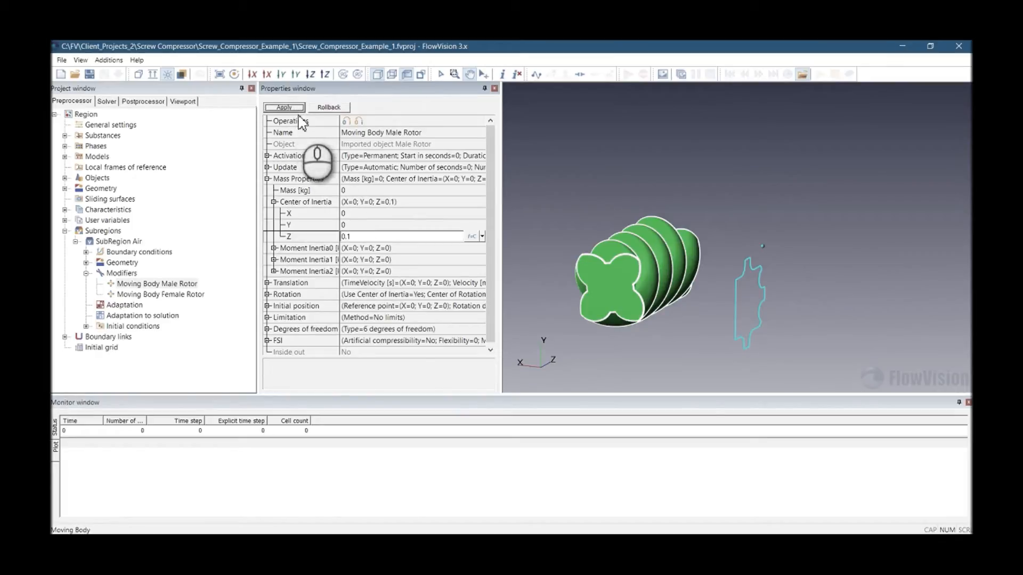
# - Set the Z rotation speed of Moving Body Male Rotor to -723 radian/s and apply it
pyautogui.click(267, 290)
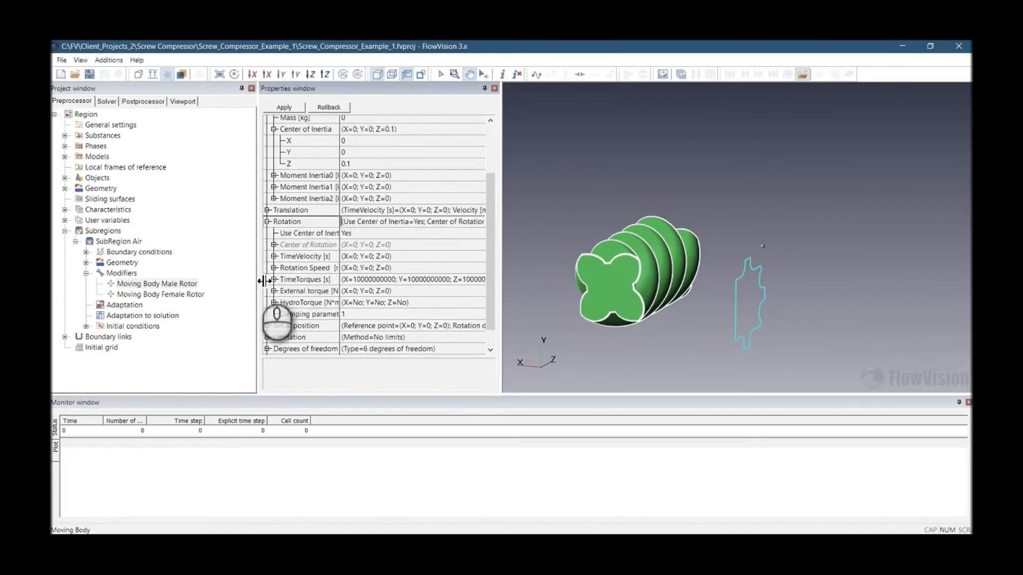
pyautogui.click(274, 269)
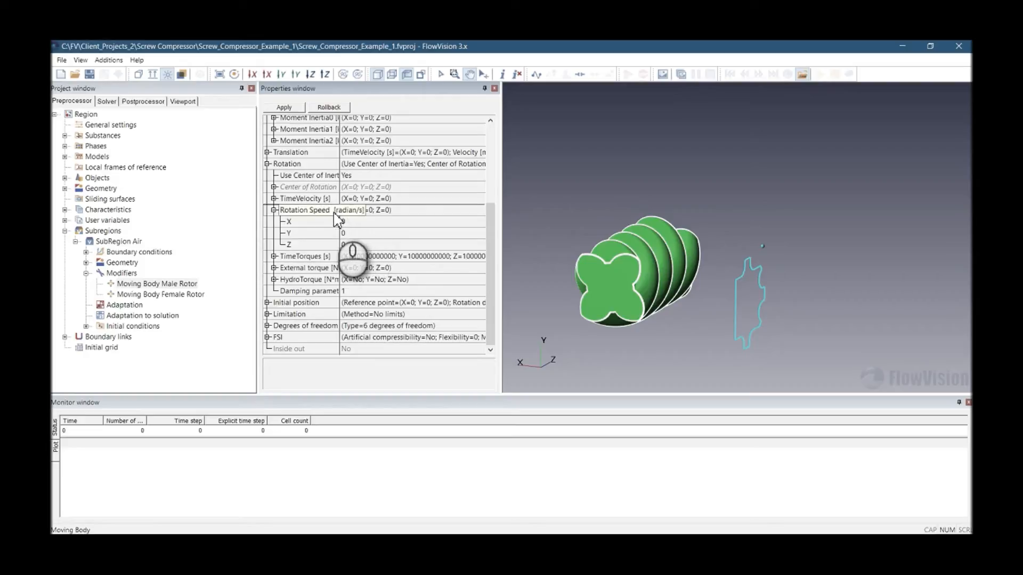
pyautogui.click(352, 244)
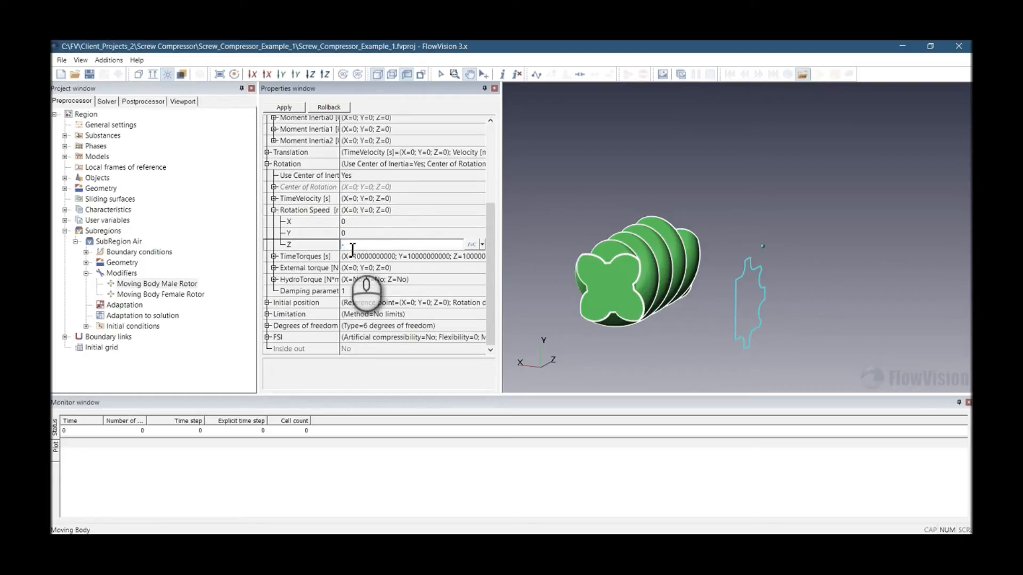
pyautogui.write('-723')
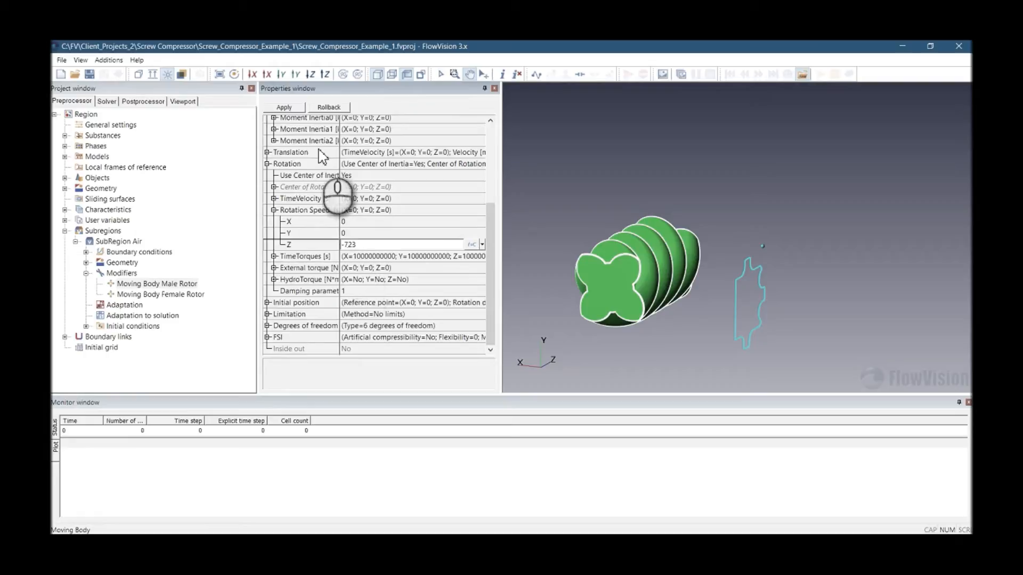
pyautogui.click(284, 107)
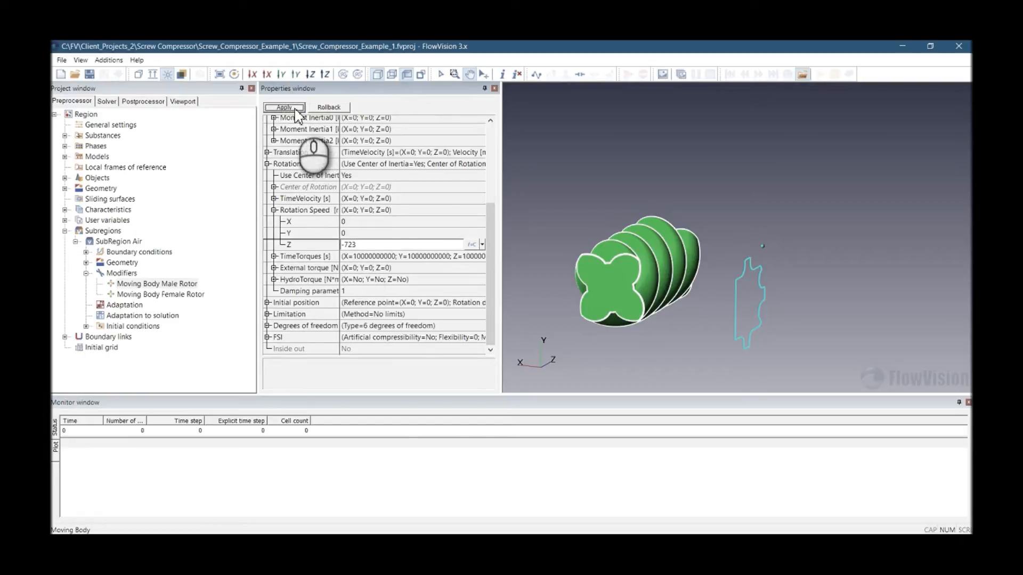
# - Set the center of inertia of Moving Body Female Rotor to X -0.120285935, Y 0.120285935, Z 0.1 and apply it
pyautogui.click(173, 294)
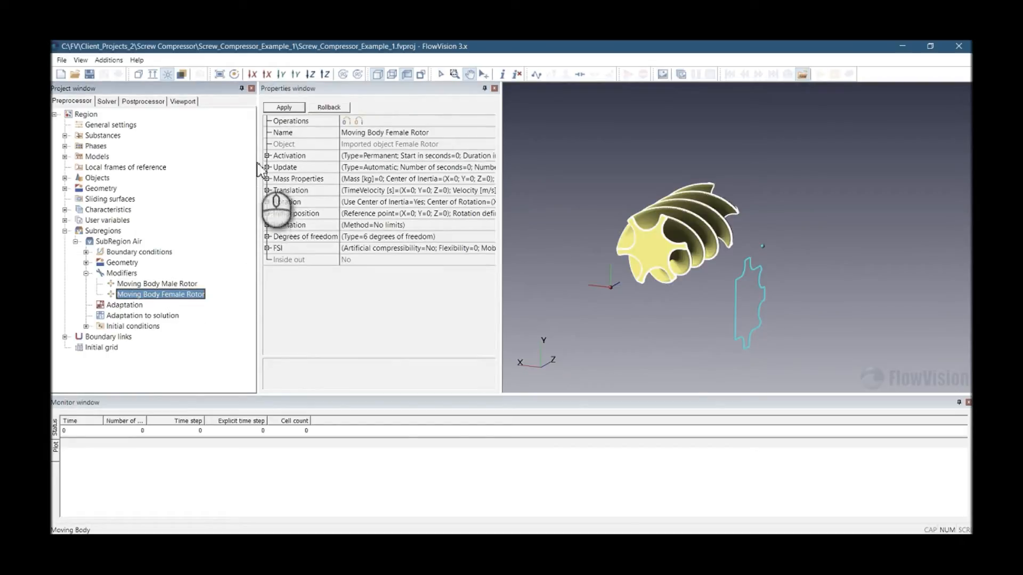
pyautogui.click(267, 179)
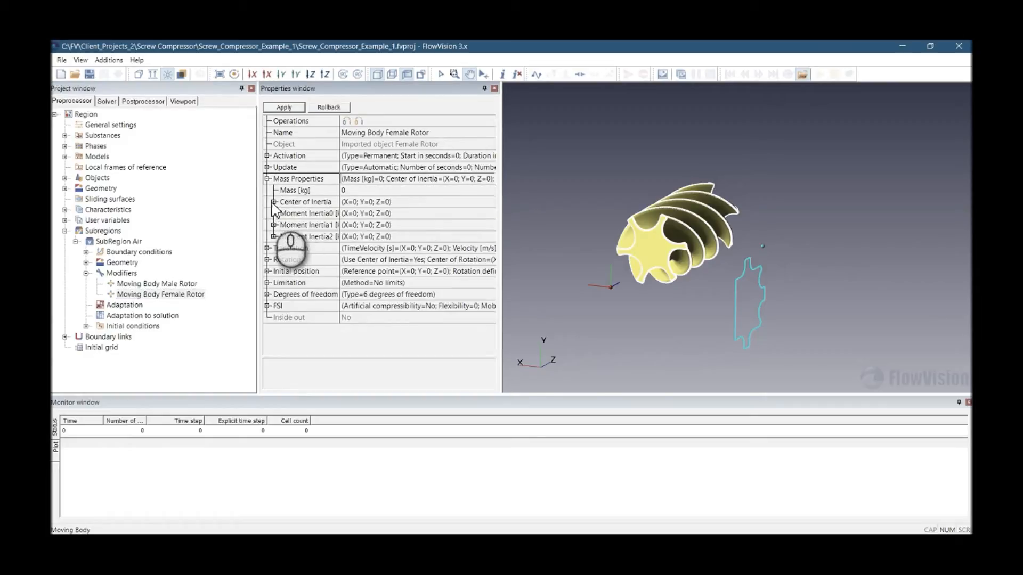
pyautogui.click(273, 203)
pyautogui.click(273, 203)
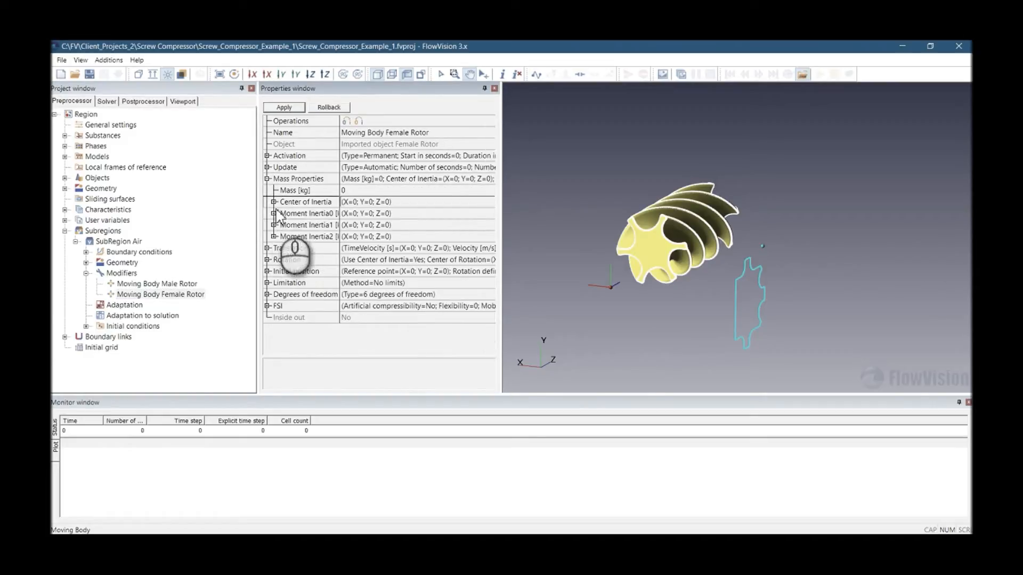
pyautogui.click(273, 202)
pyautogui.click(363, 213)
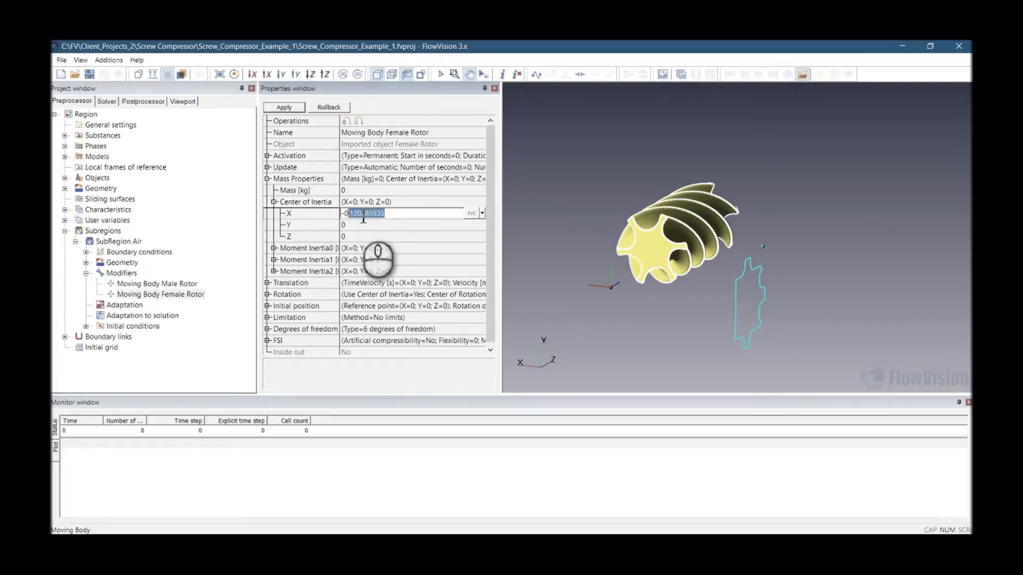
pyautogui.click(358, 224)
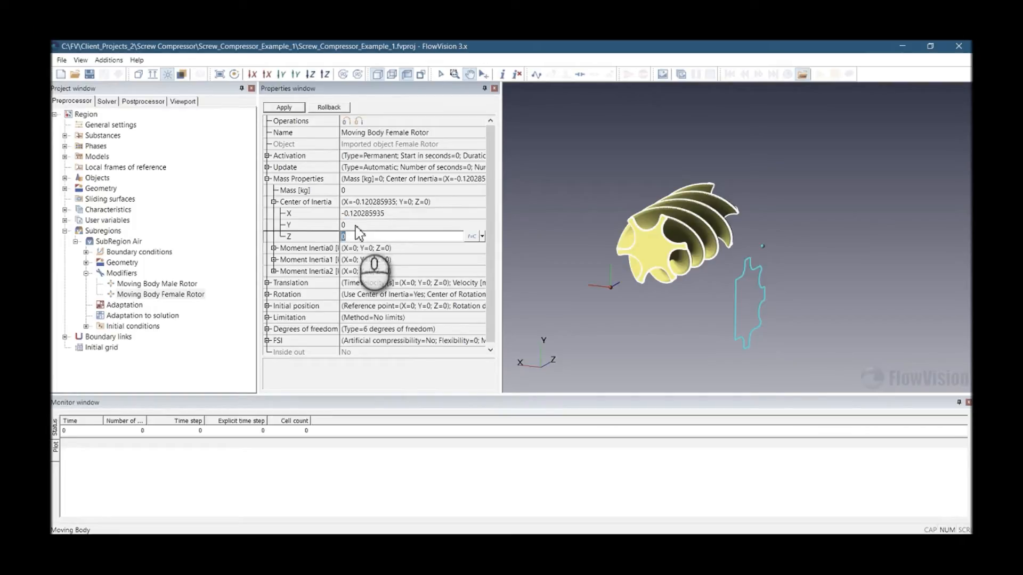
pyautogui.click(357, 237)
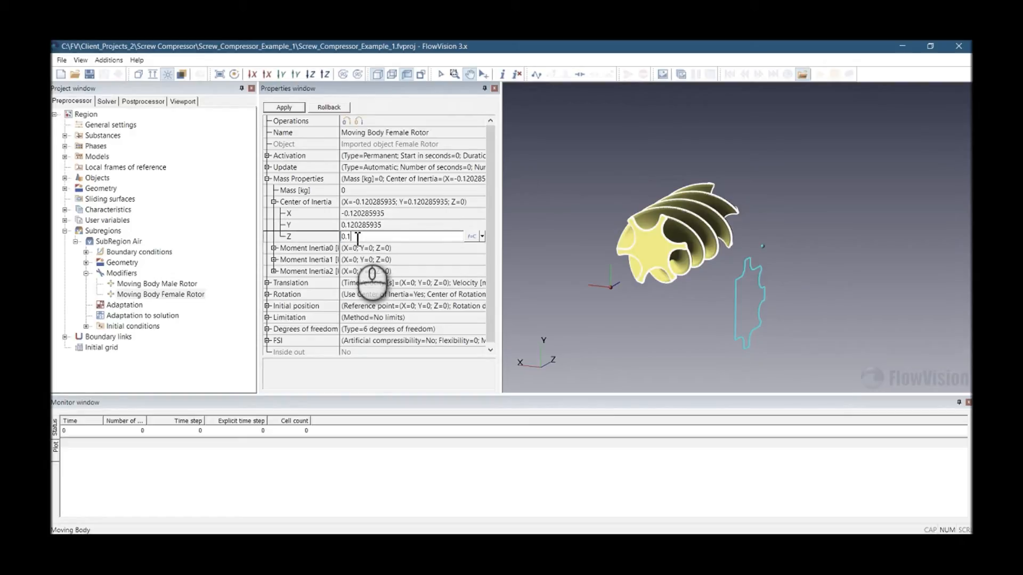
pyautogui.click(292, 109)
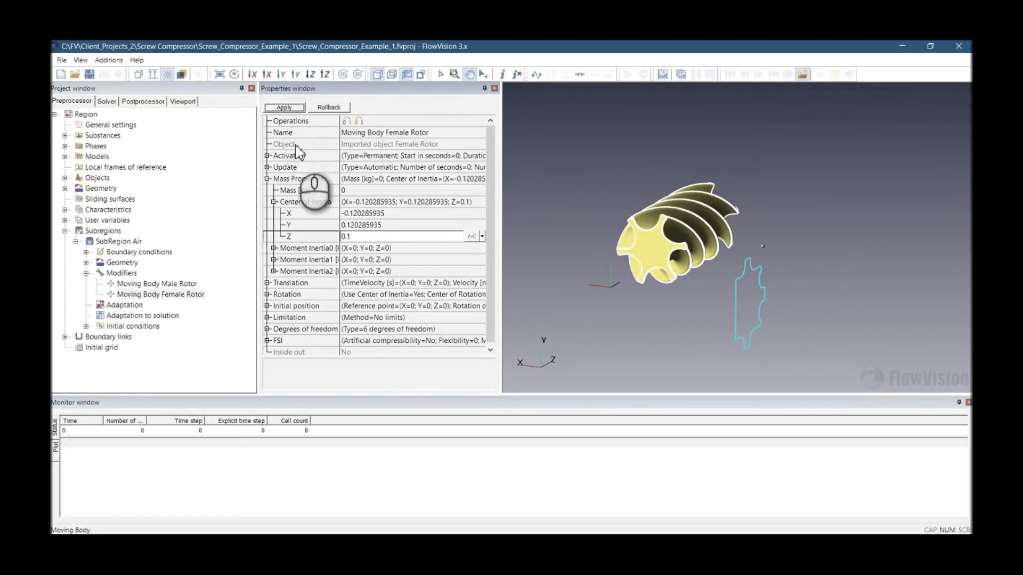
# - Set the Z rotation speed of Moving Body Female Rotor to 482 radian/s and apply it
pyautogui.click(268, 291)
pyautogui.scroll(-4, 333, 255)
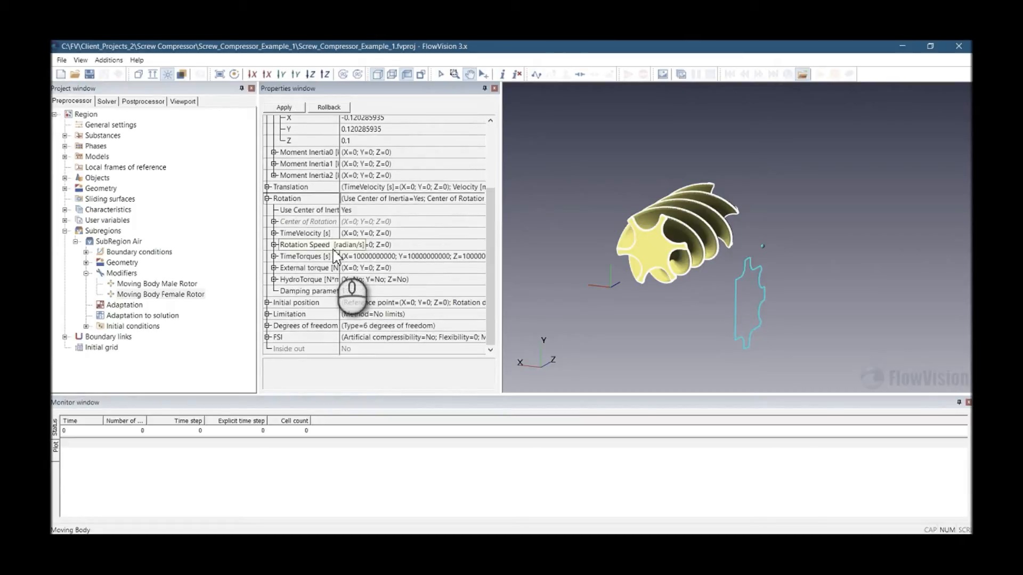
pyautogui.click(274, 245)
pyautogui.scroll(-1, 323, 246)
pyautogui.scroll(-1, 324, 245)
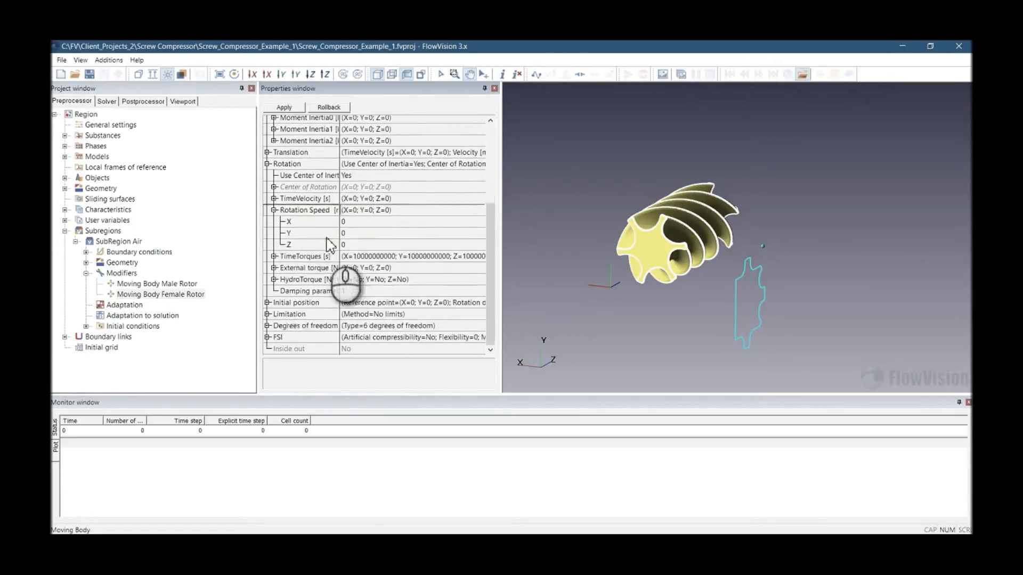
pyautogui.click(353, 245)
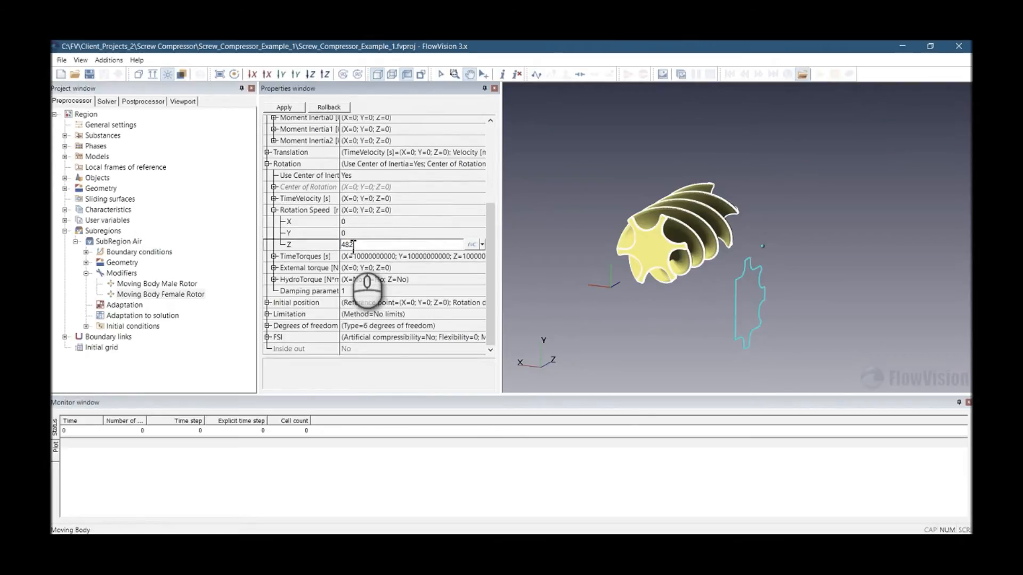
pyautogui.click(292, 109)
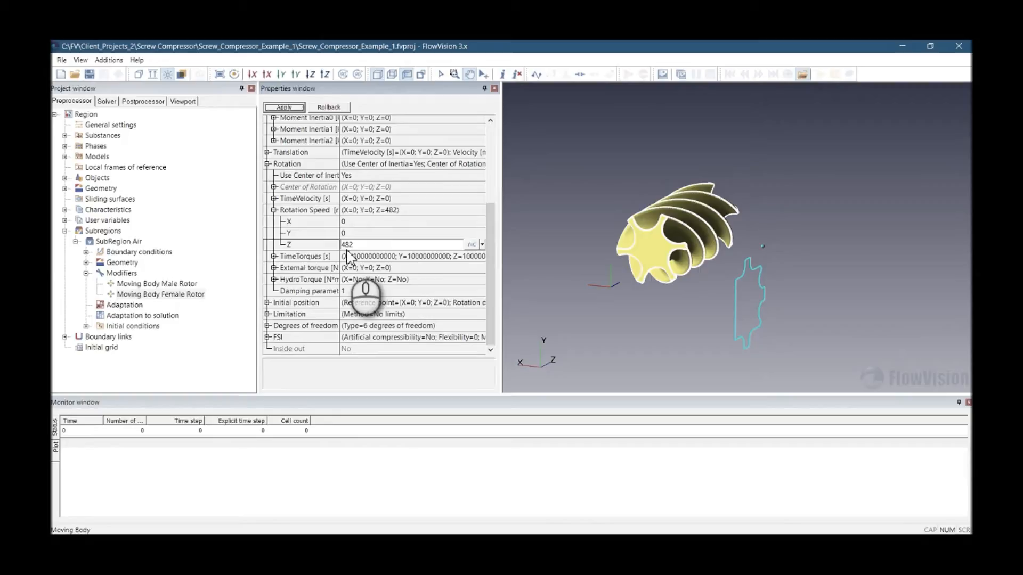
# - Review the center of inertia and rotation speed settings of both rotors' Moving Body modifiers
pyautogui.scroll(4, 347, 256)
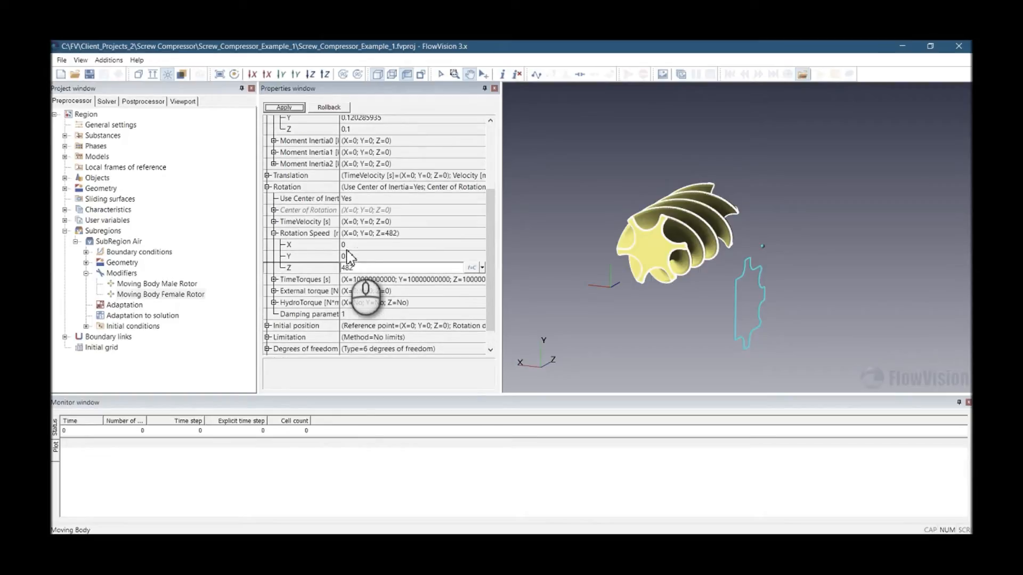
pyautogui.scroll(5, 348, 255)
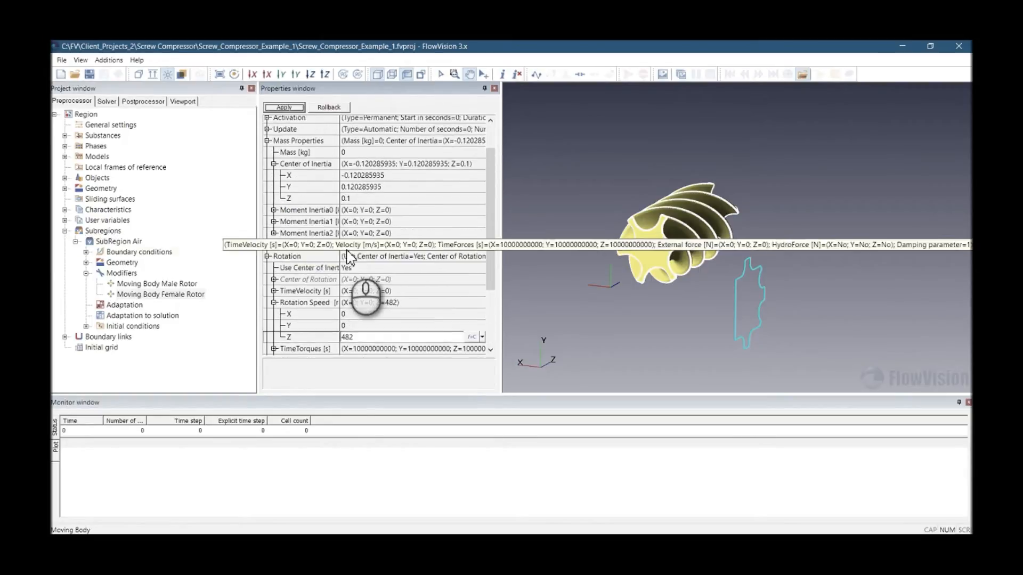
pyautogui.scroll(1, 351, 245)
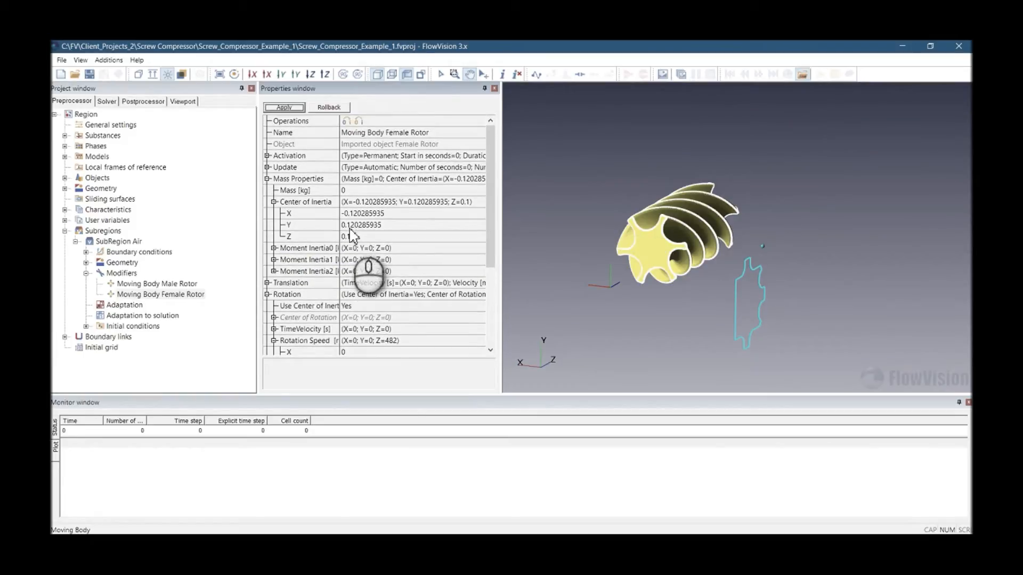
pyautogui.click(157, 283)
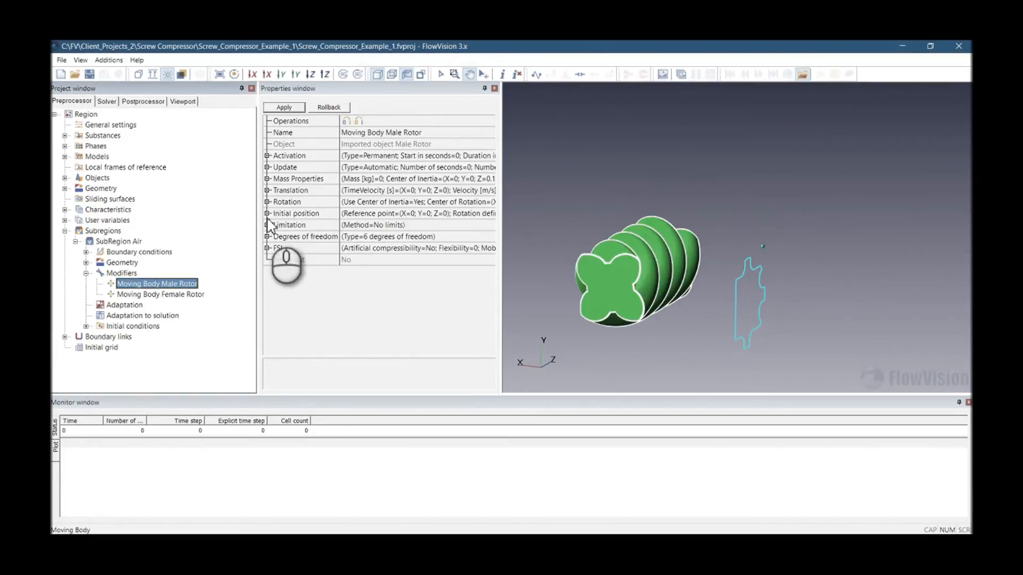
pyautogui.click(268, 202)
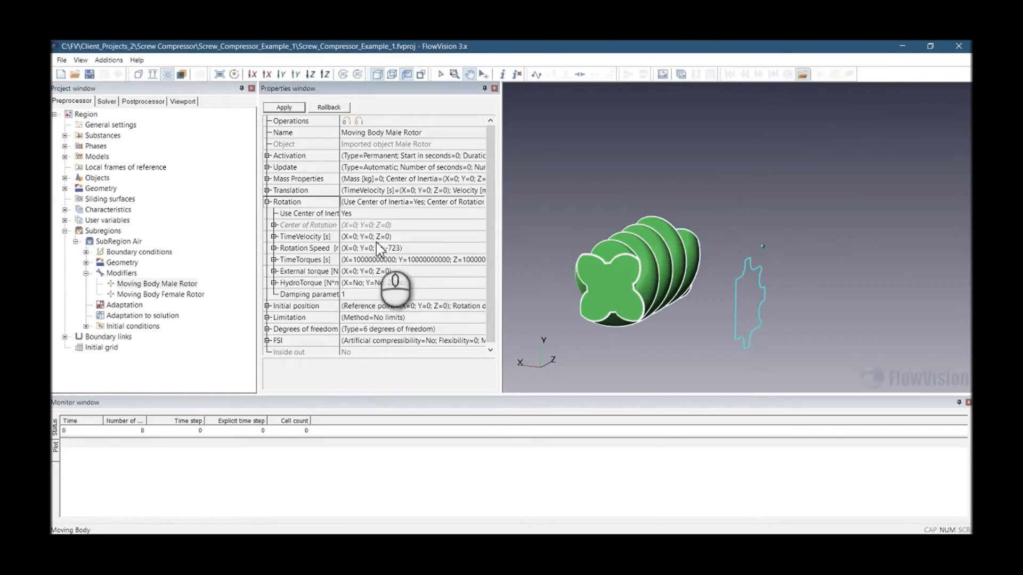
pyautogui.click(267, 179)
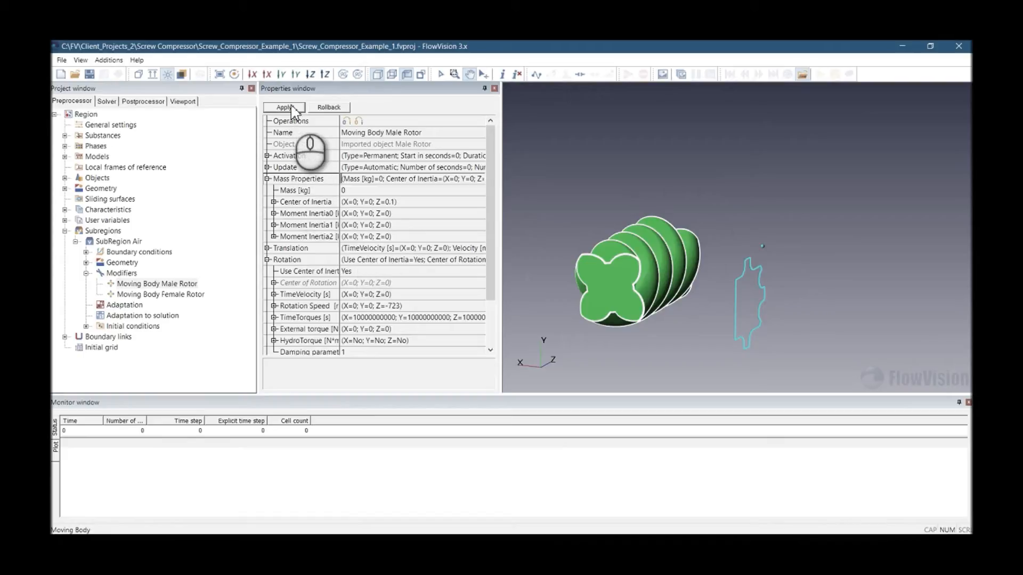
pyautogui.click(156, 294)
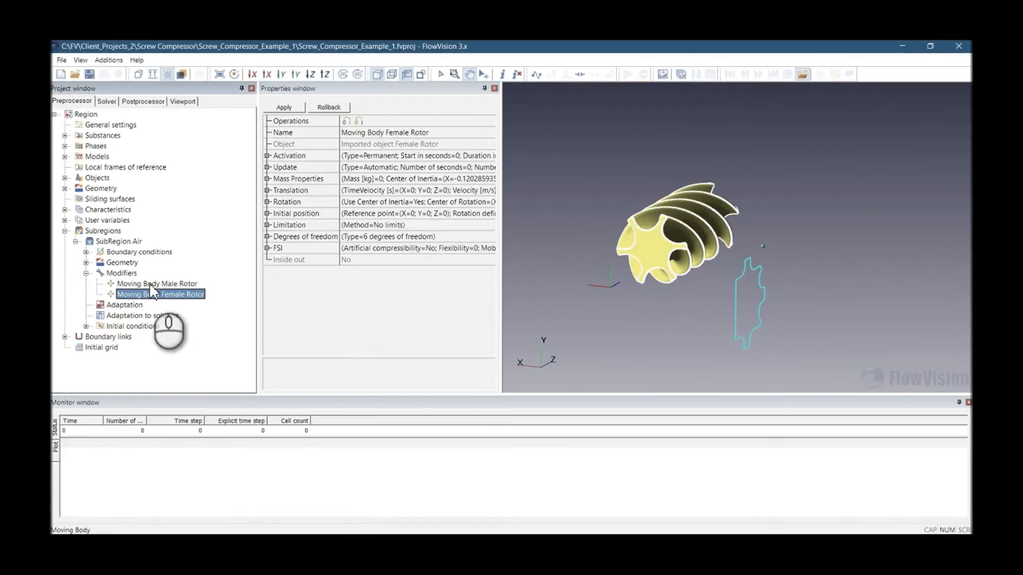
pyautogui.click(149, 285)
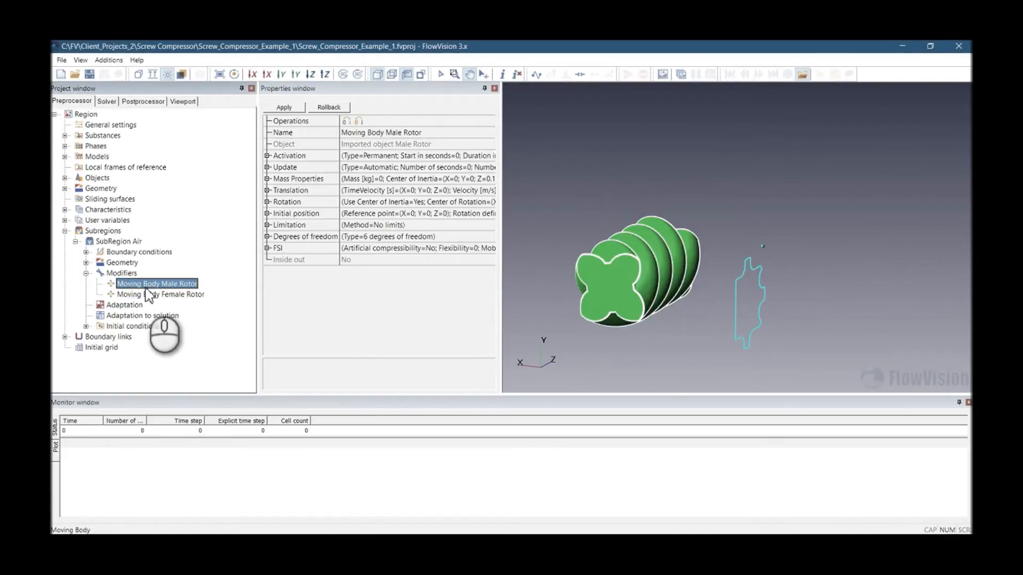
# - Examine which surfaces the boundary conditions B. Cond. #0 to #4 of SubRegion Air cover and their wall settings
pyautogui.click(90, 274)
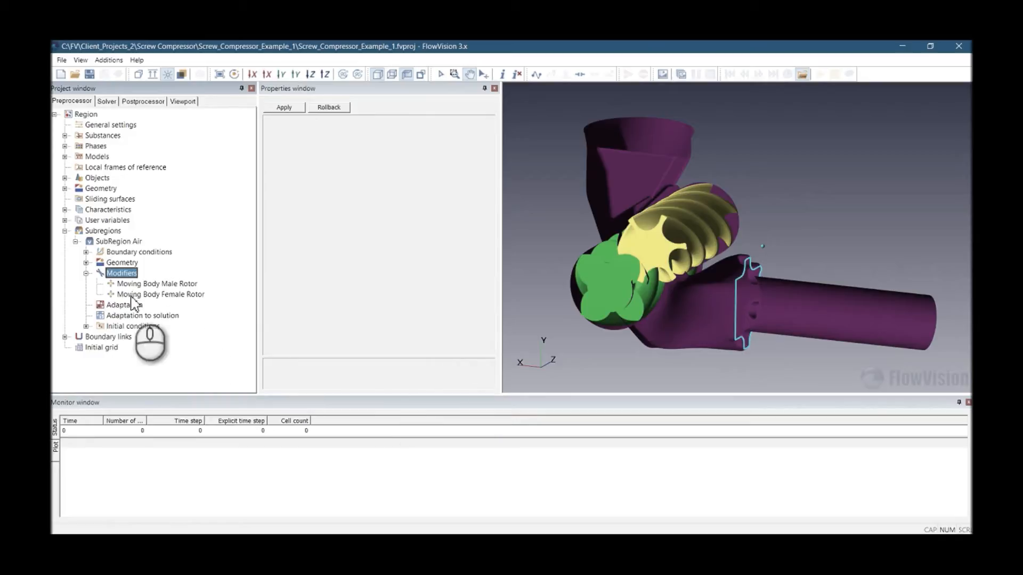
pyautogui.click(86, 273)
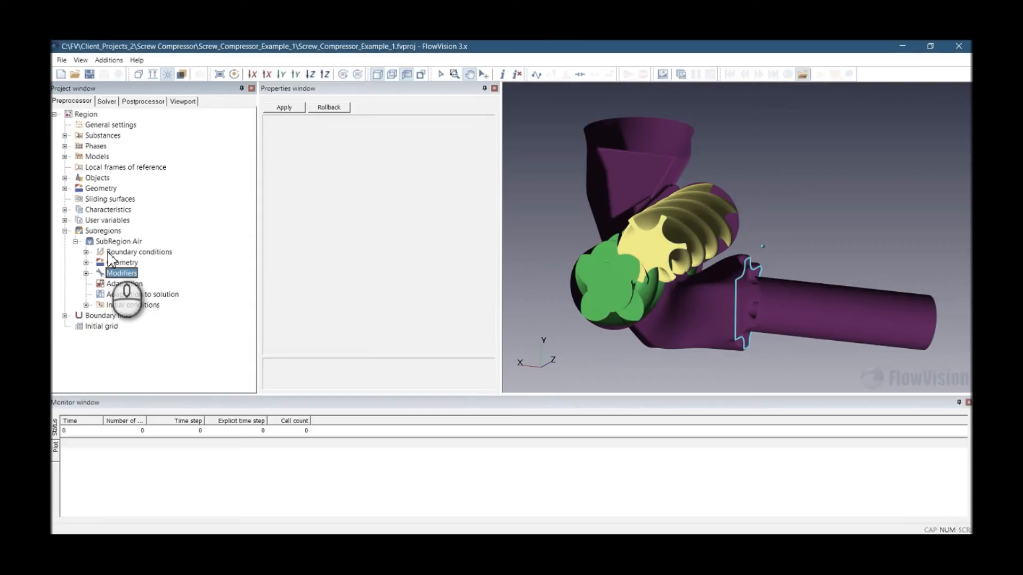
pyautogui.click(85, 252)
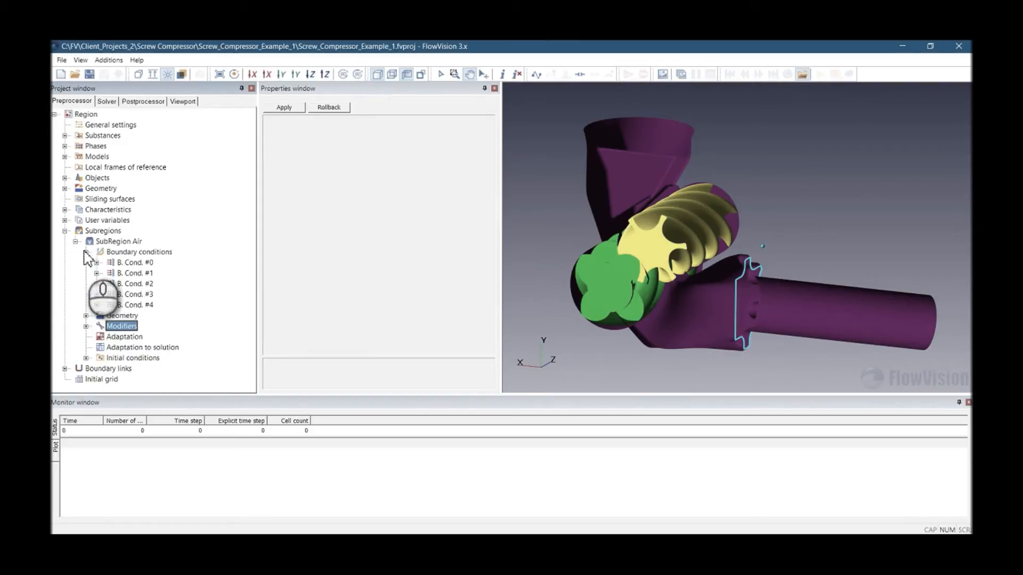
pyautogui.click(133, 263)
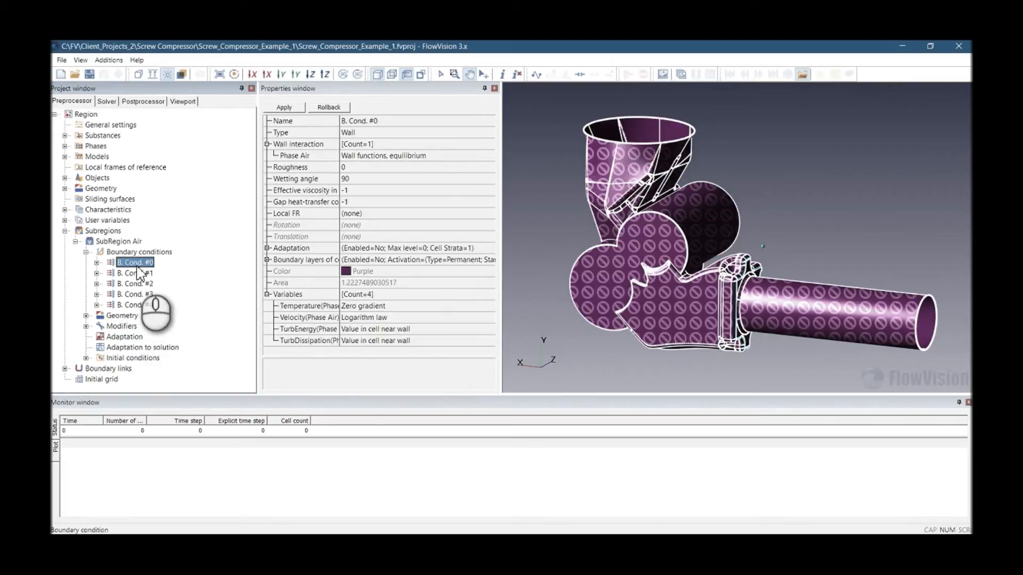
pyautogui.press('Down')
pyautogui.press('Down')
pyautogui.press('Down')
pyautogui.press('Down')
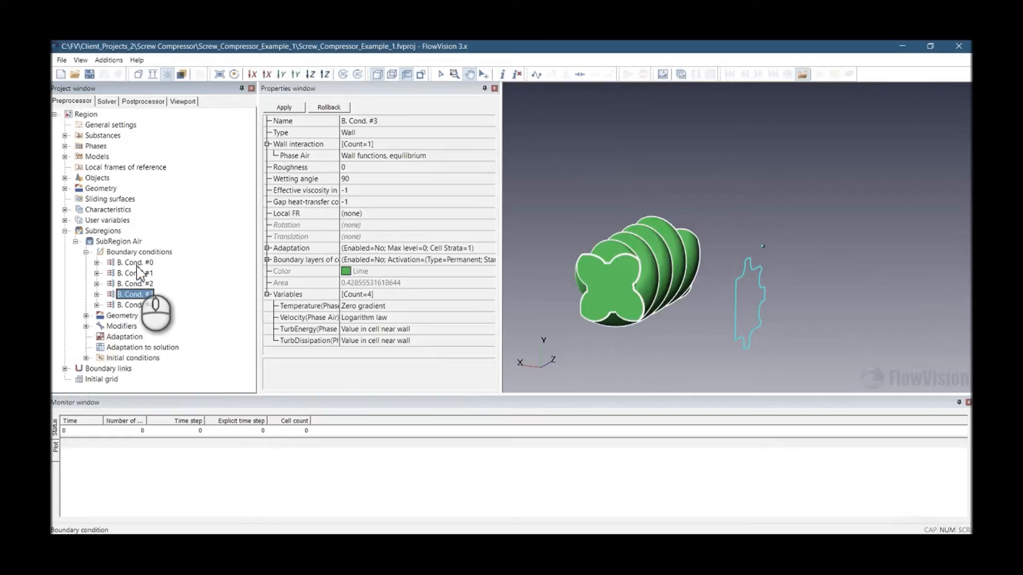
pyautogui.press('Up')
pyautogui.press('Up')
pyautogui.press('Up')
pyautogui.press('Up')
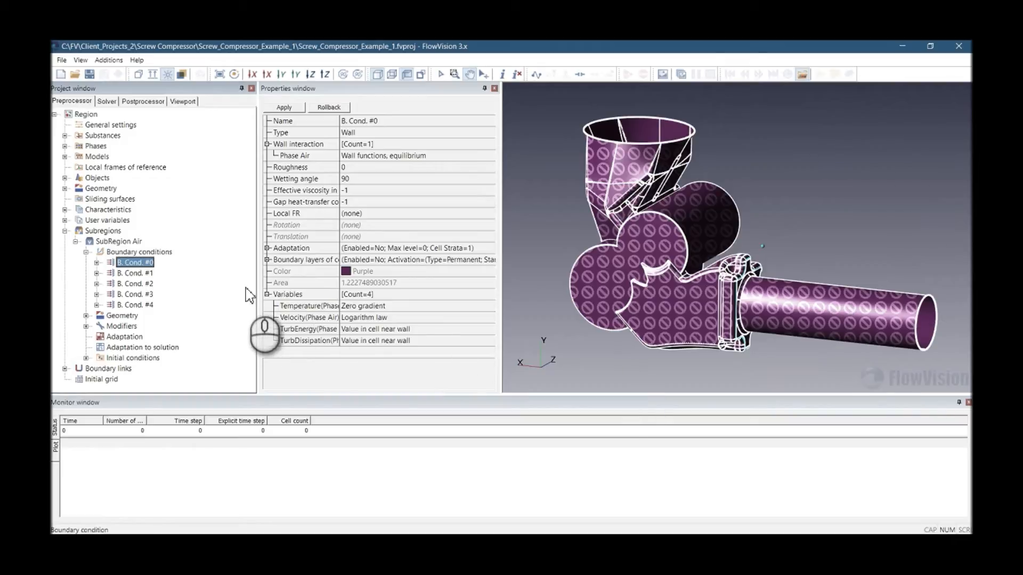
pyautogui.press('Down')
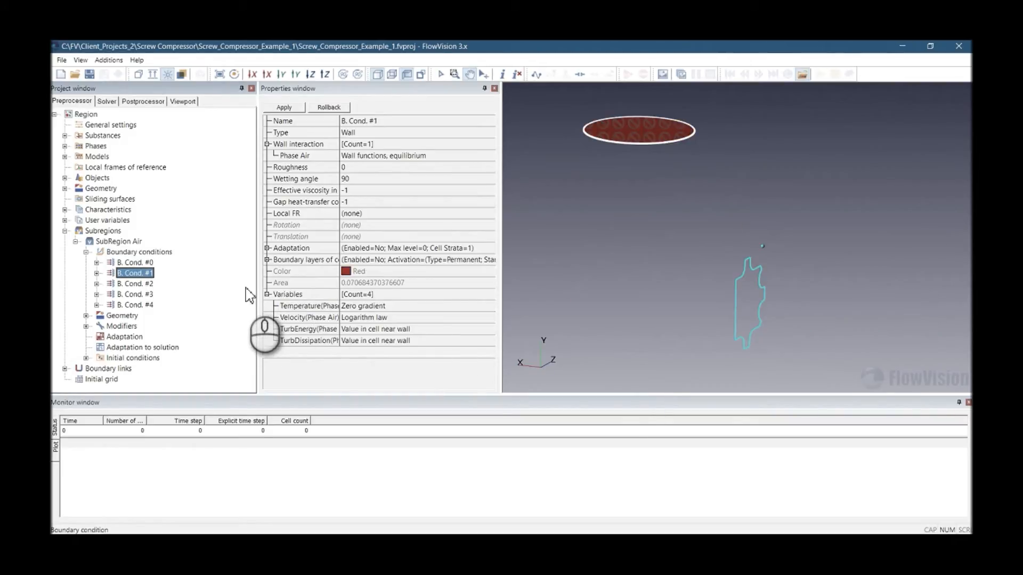
pyautogui.press('Down')
pyautogui.press('Down')
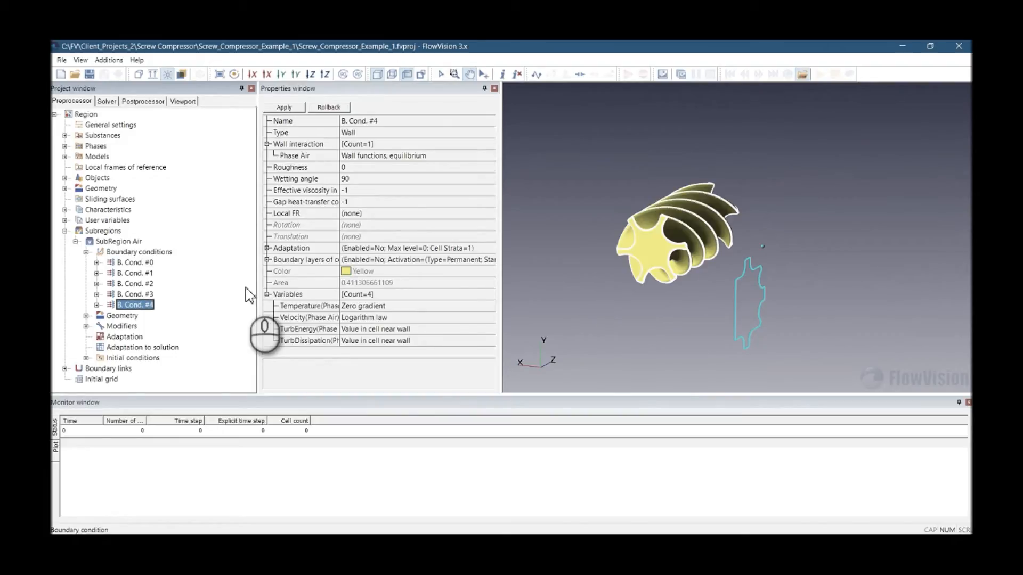
pyautogui.press('Up')
pyautogui.press('Up')
pyautogui.press('Up')
pyautogui.press('Up')
pyautogui.press('Up')
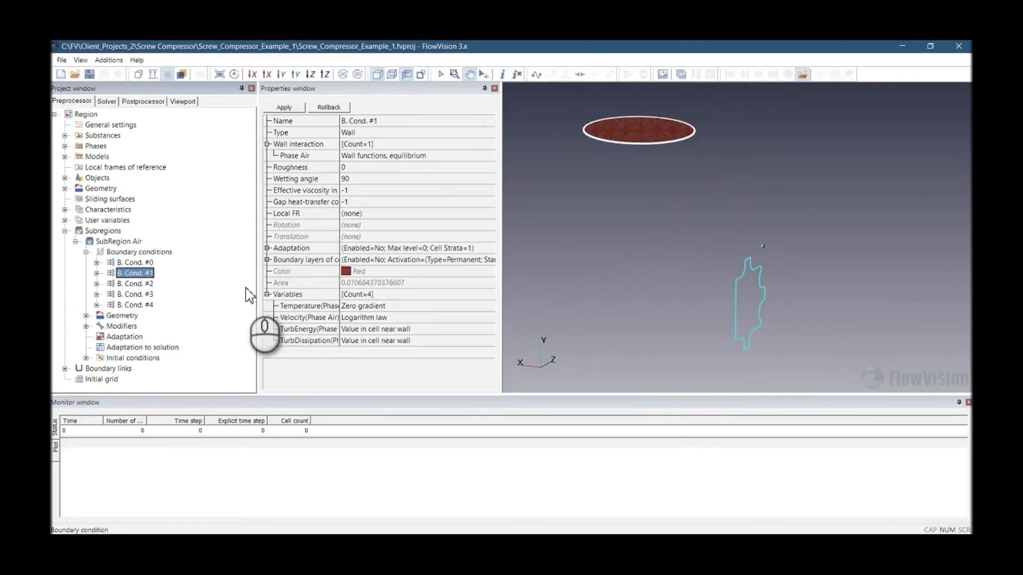
# - Rename boundary condition B. Cond. #0 of the compressor housing to Casing and apply it
pyautogui.press('Down')
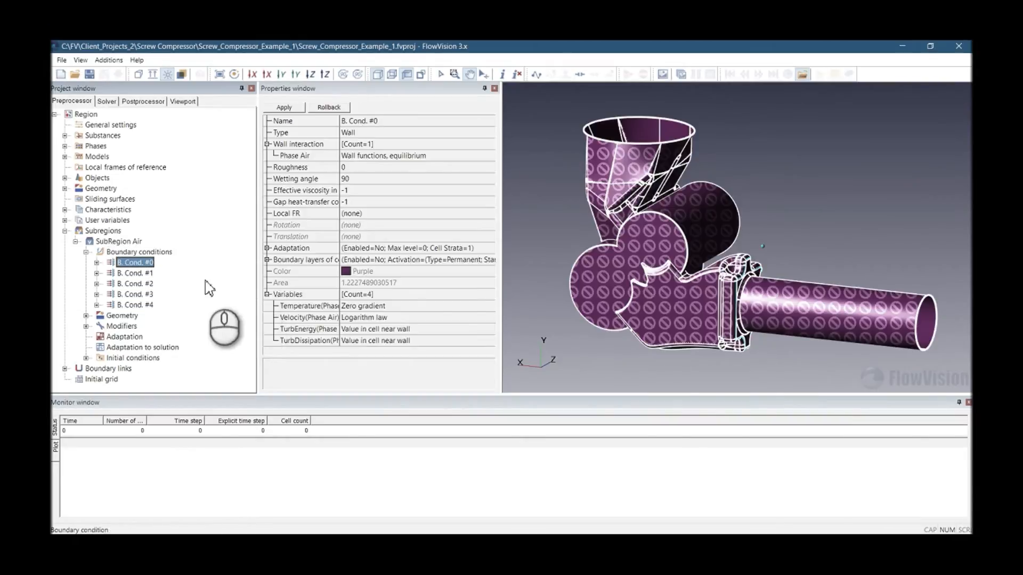
pyautogui.click(393, 122)
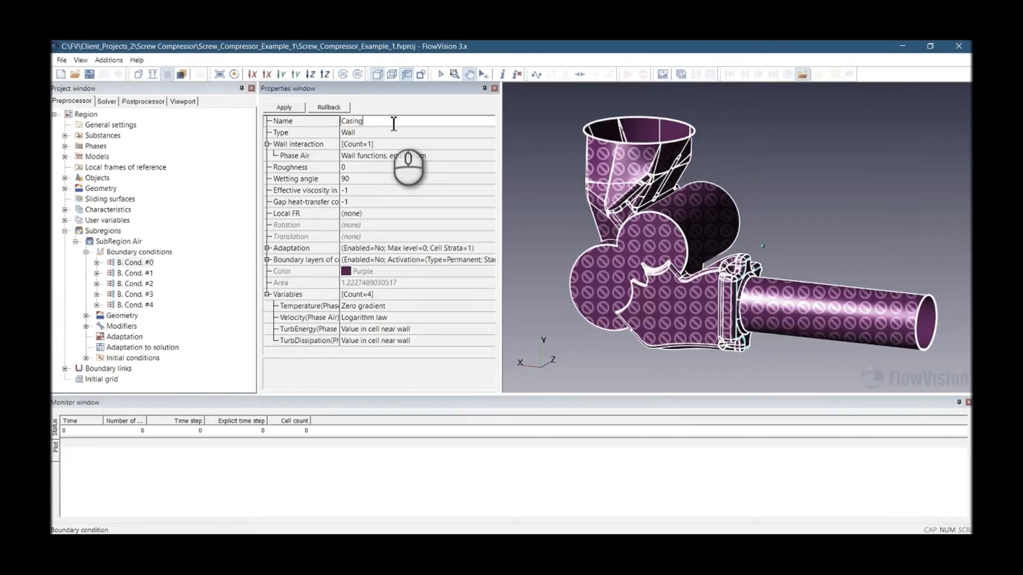
pyautogui.click(292, 107)
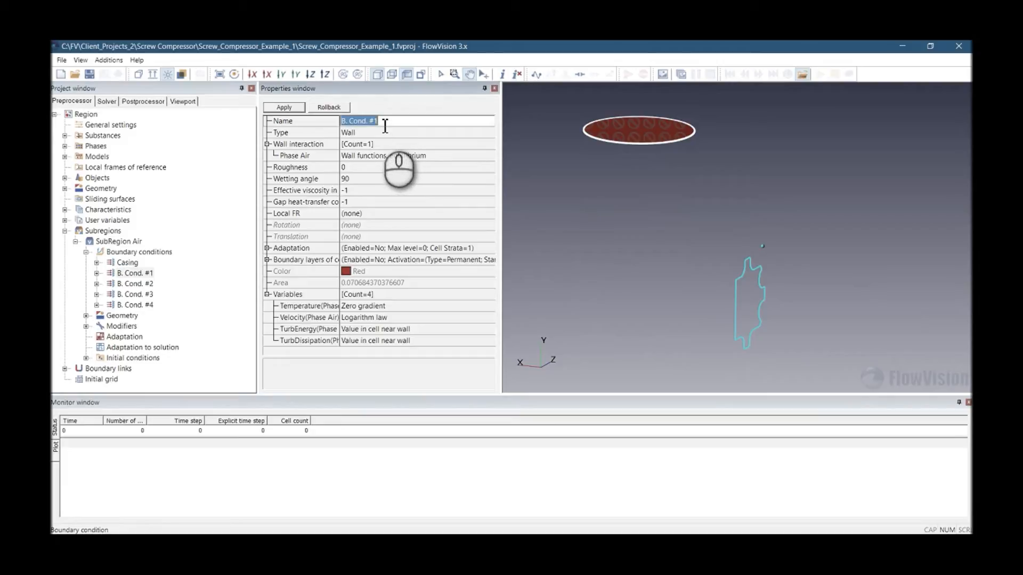
# - Rename boundary condition B. Cond. #1 on the red circular opening to Inlet and apply it
pyautogui.click(139, 252)
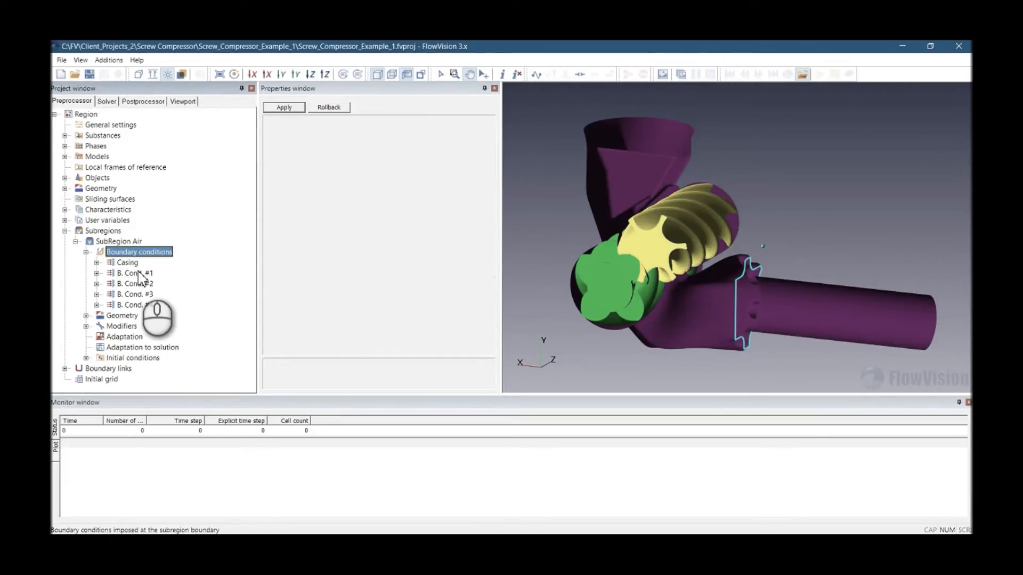
pyautogui.click(139, 273)
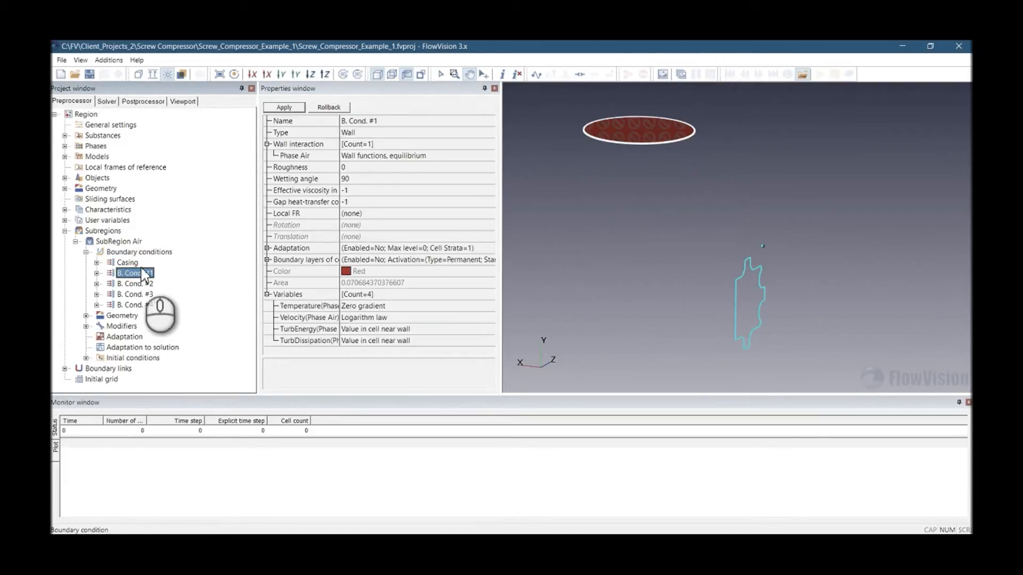
pyautogui.click(372, 122)
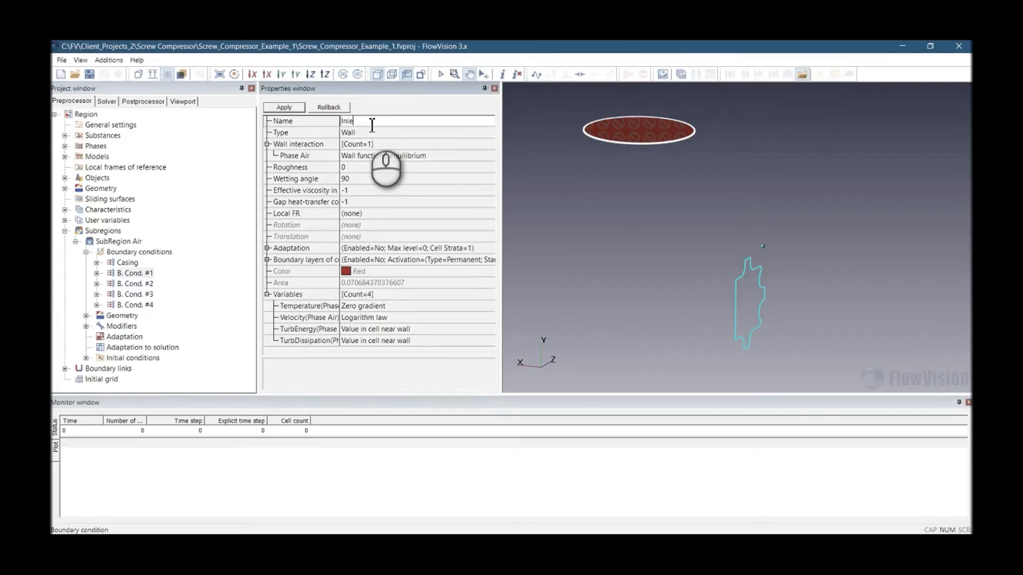
pyautogui.click(292, 108)
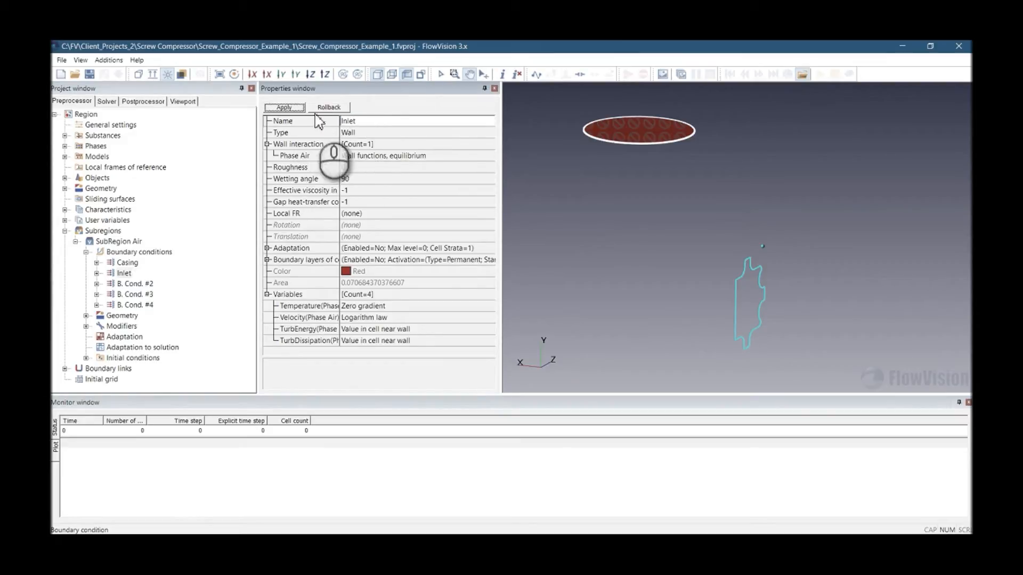
# - Change the Inlet boundary condition's type to Inlet/Outlet and apply it
pyautogui.click(359, 133)
pyautogui.click(359, 132)
pyautogui.click(368, 164)
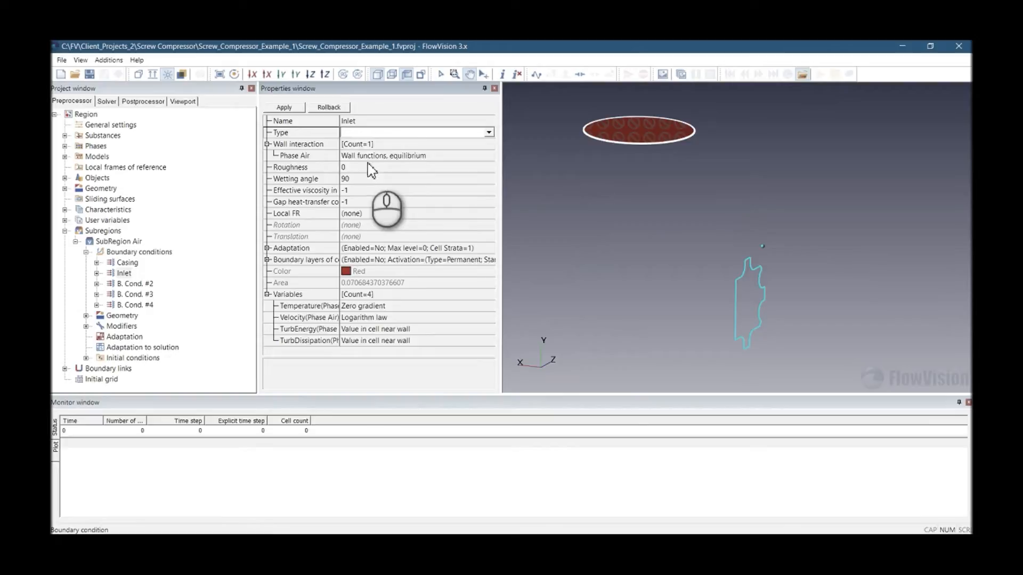
pyautogui.click(284, 107)
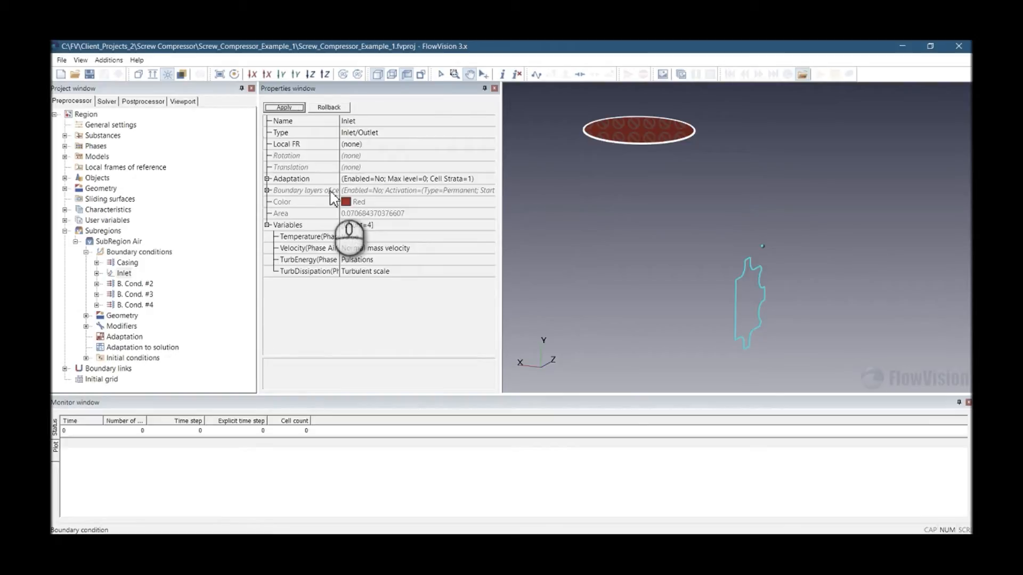
# - Set the Inlet's Velocity (Phase Air) variable to Inlet pressure and apply it
pyautogui.click(331, 248)
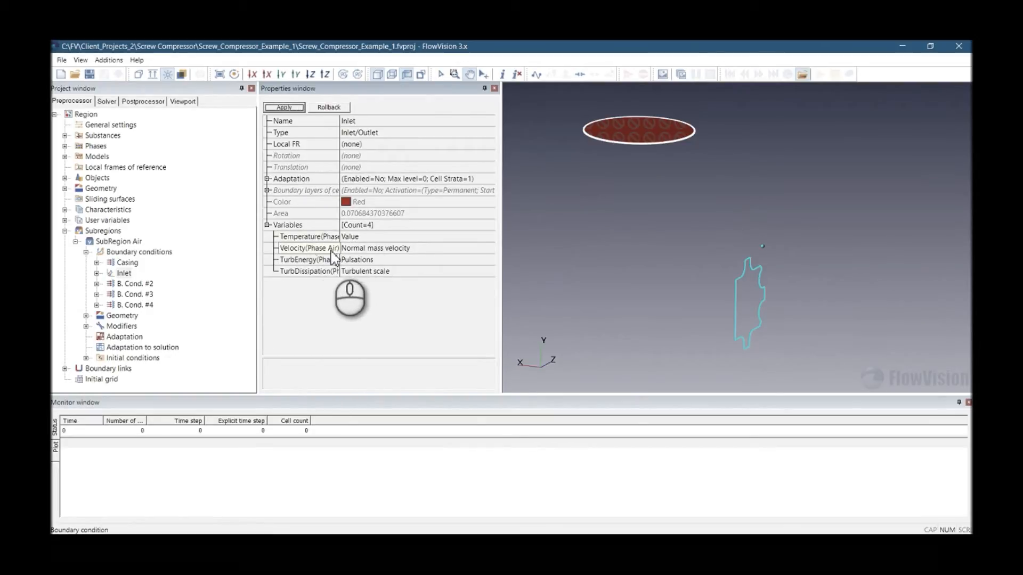
pyautogui.click(360, 248)
pyautogui.click(359, 248)
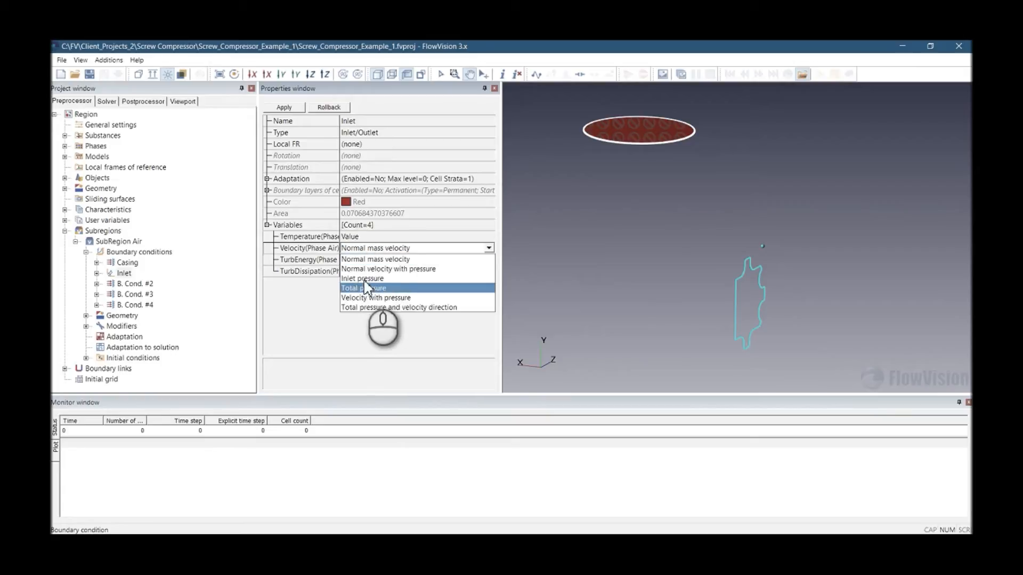
pyautogui.press('Up')
pyautogui.press('Return')
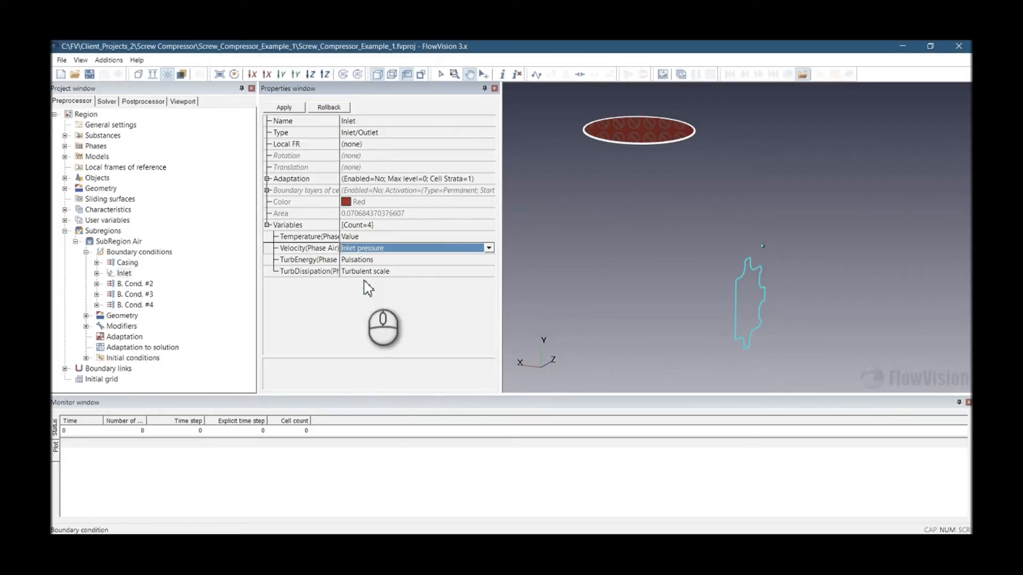
pyautogui.click(299, 108)
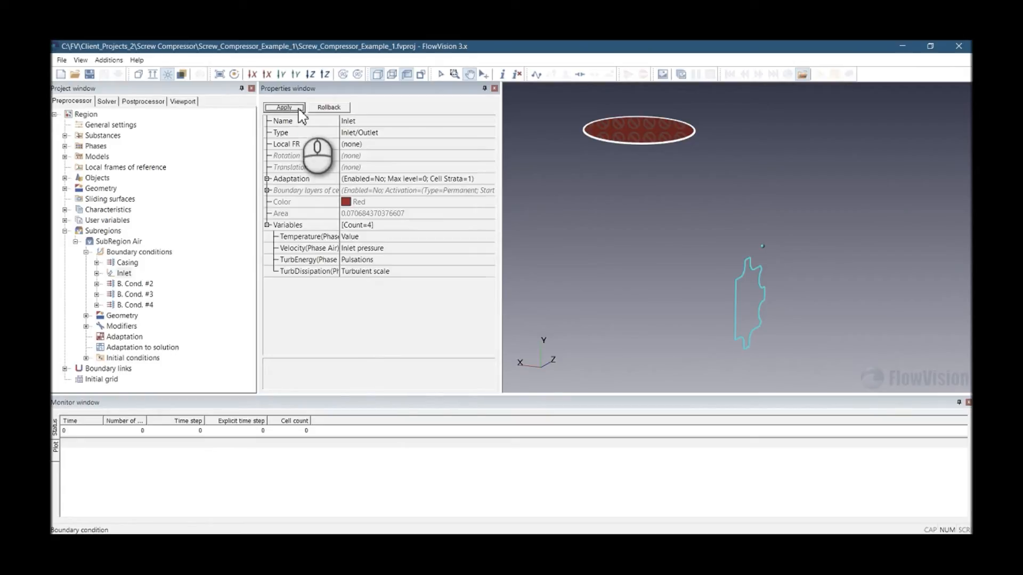
# - Rename boundary condition B. Cond. #2 on the blue pipe end to Outlet and set its type to Free Outlet
pyautogui.click(136, 284)
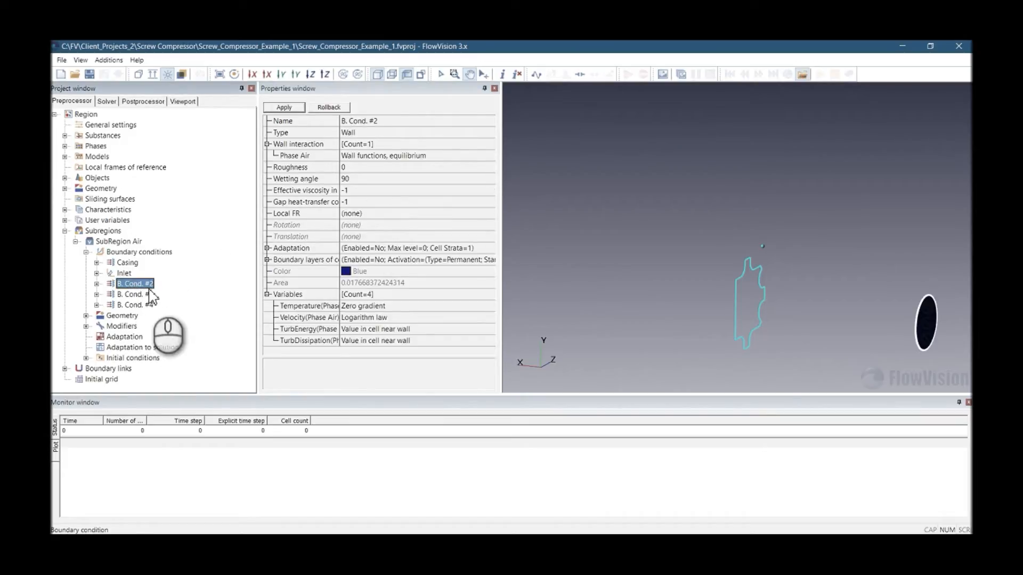
pyautogui.click(382, 121)
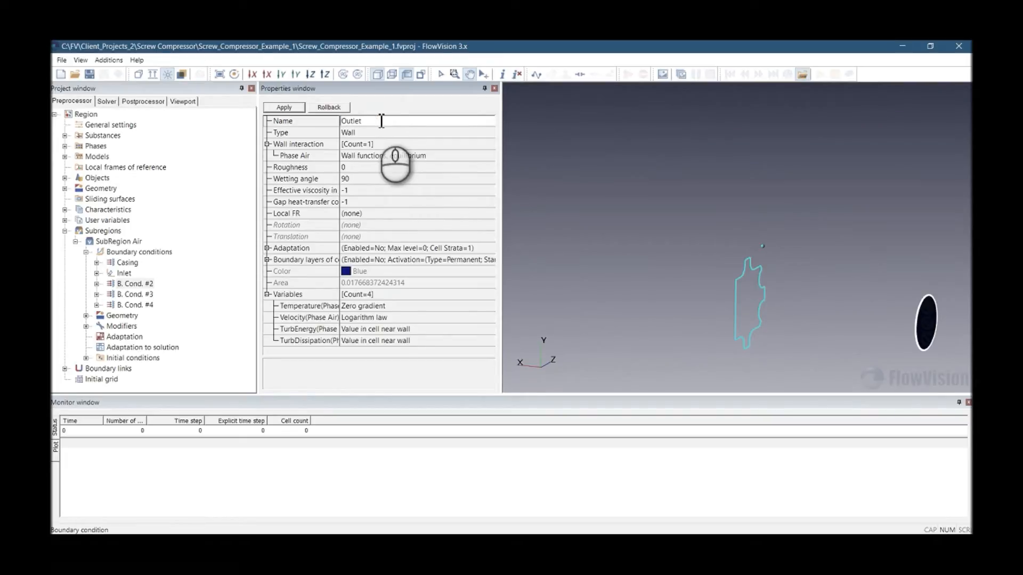
pyautogui.click(372, 132)
pyautogui.click(375, 133)
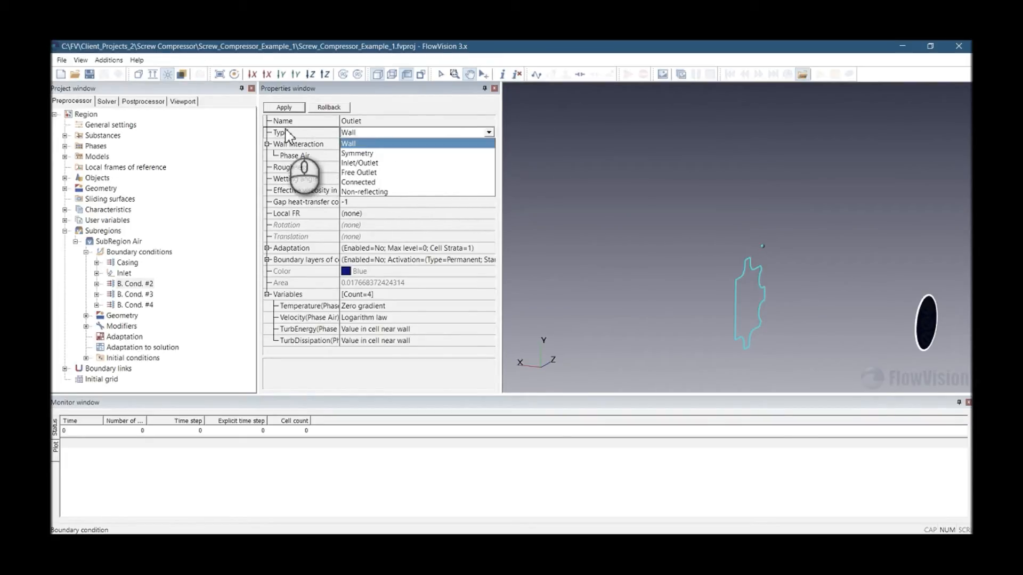
pyautogui.click(360, 173)
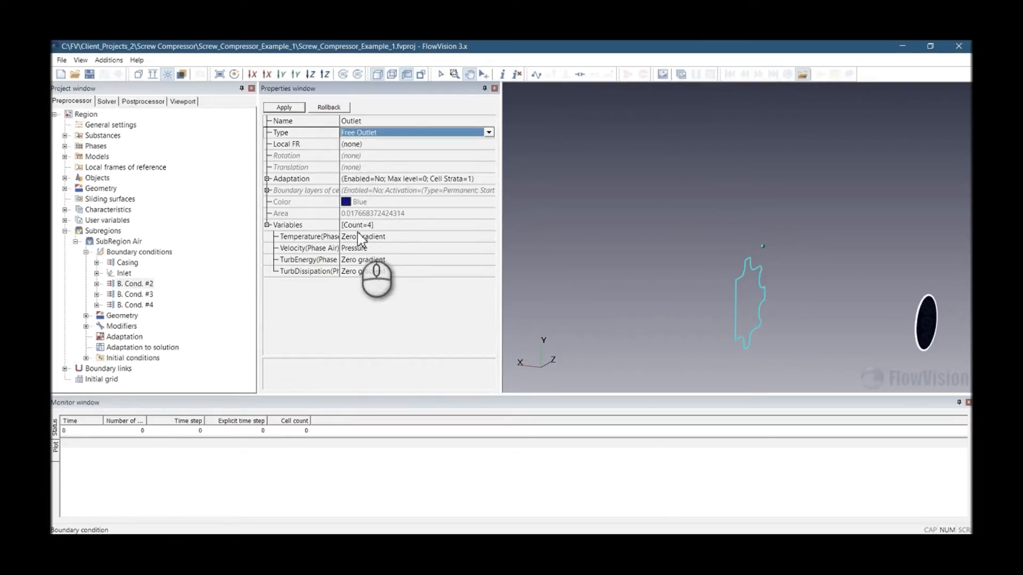
# - Choose Pressure for the Outlet's Velocity (Phase Air) variable and apply the boundary condition settings
pyautogui.click(303, 249)
pyautogui.click(360, 247)
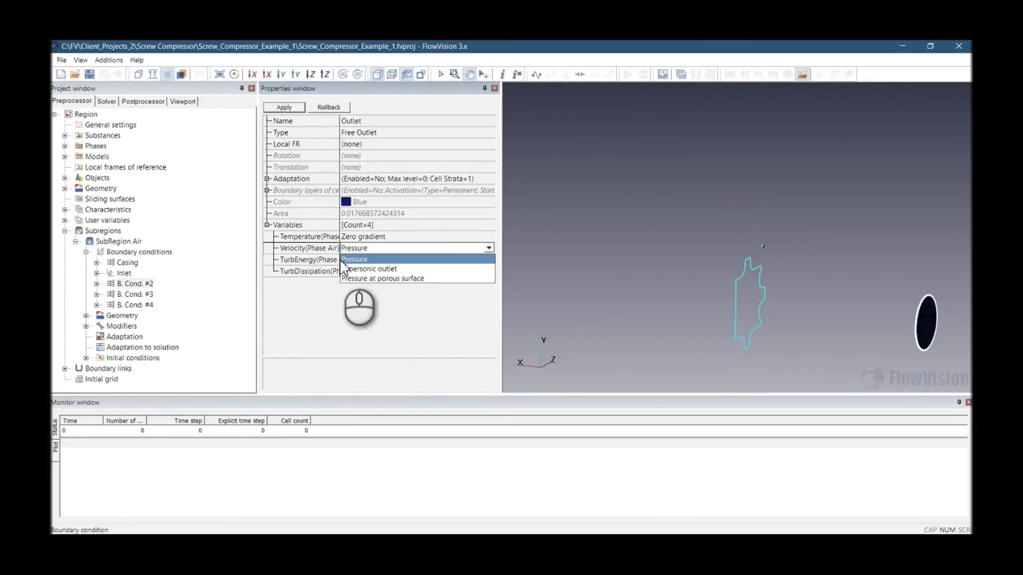
pyautogui.click(360, 257)
pyautogui.click(284, 107)
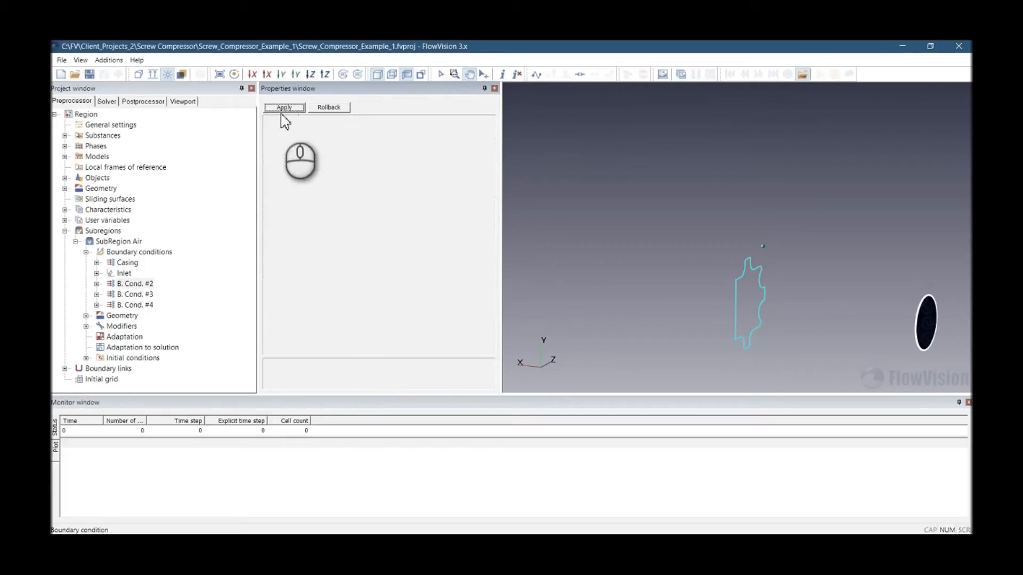
# - Rename the rotor boundary conditions B. Cond. #3 to Male and B. Cond. #4 to Female, applying each
pyautogui.click(135, 295)
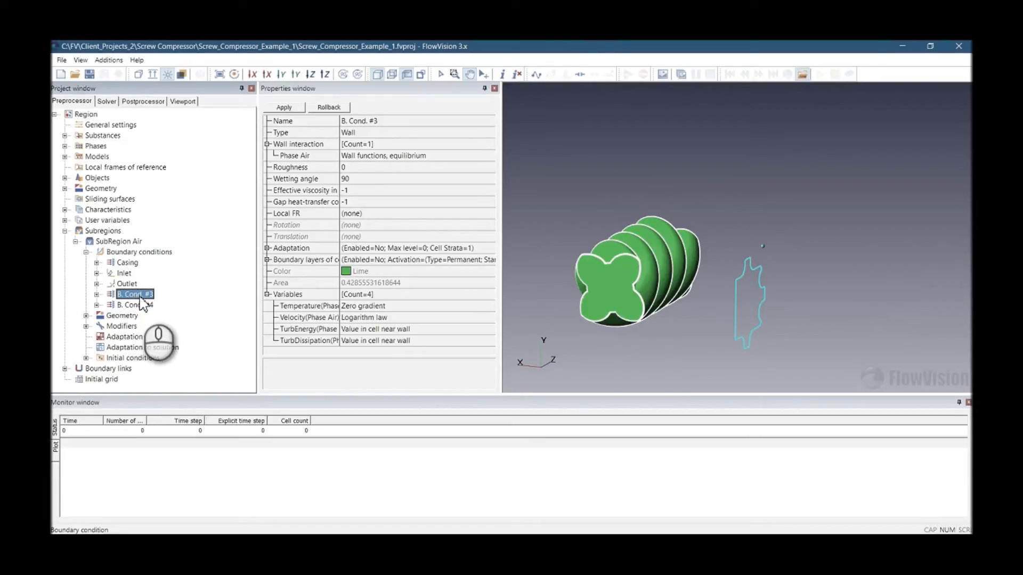
pyautogui.click(382, 123)
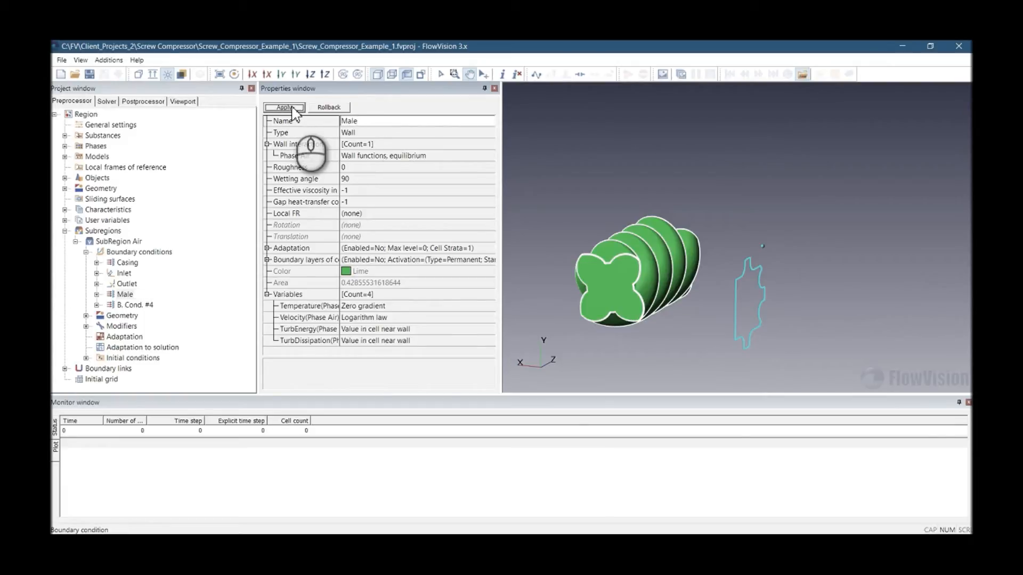
pyautogui.click(140, 305)
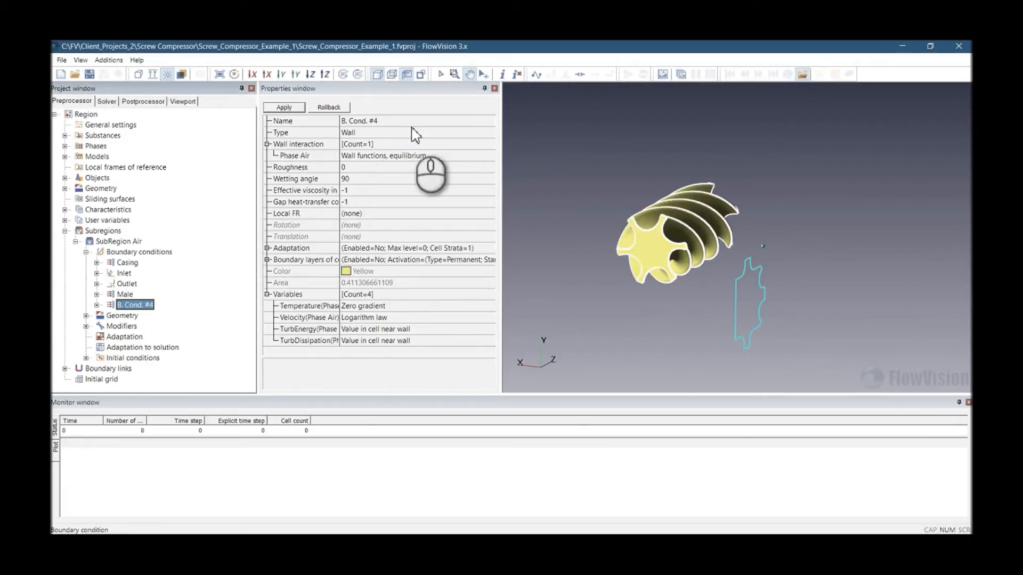
pyautogui.click(406, 122)
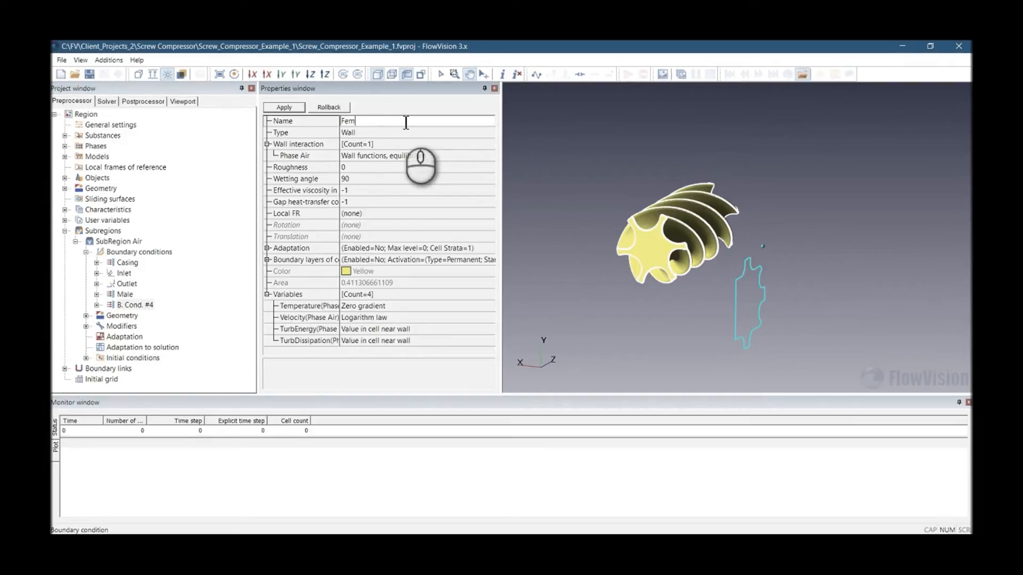
pyautogui.click(284, 107)
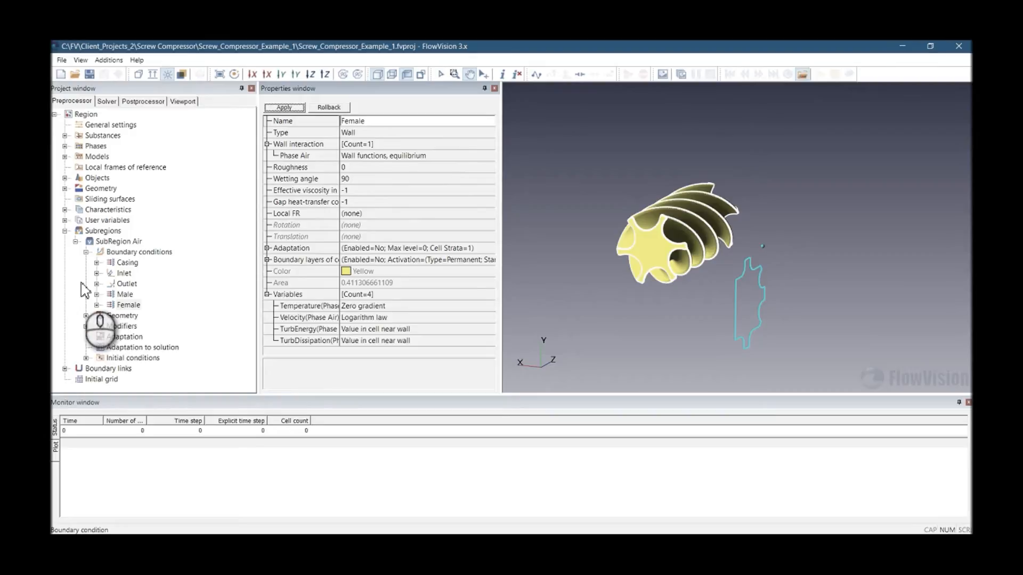
# - Set the Inlet's Temperature (Phase Air) value to 20, apply it, and open its Velocity (Phase Air) inlet pressure value for editing
pyautogui.click(97, 274)
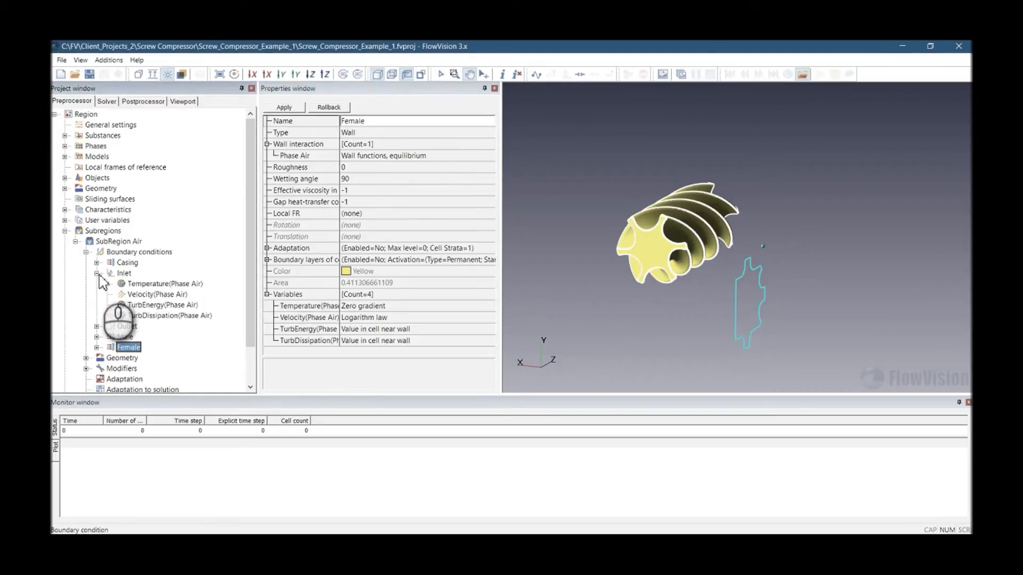
pyautogui.click(155, 284)
pyautogui.click(348, 145)
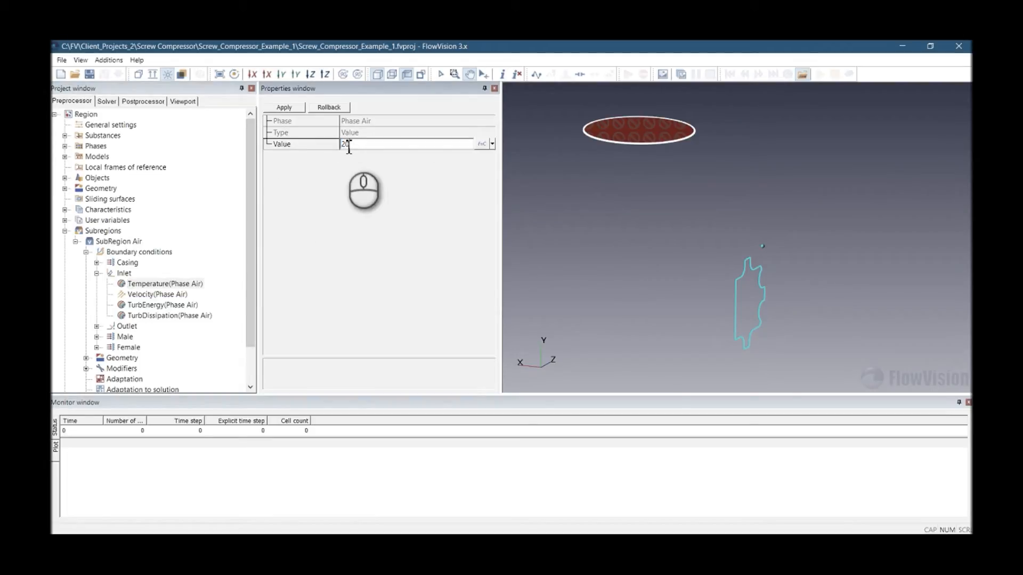
pyautogui.click(285, 107)
pyautogui.click(153, 295)
pyautogui.click(373, 136)
pyautogui.click(370, 148)
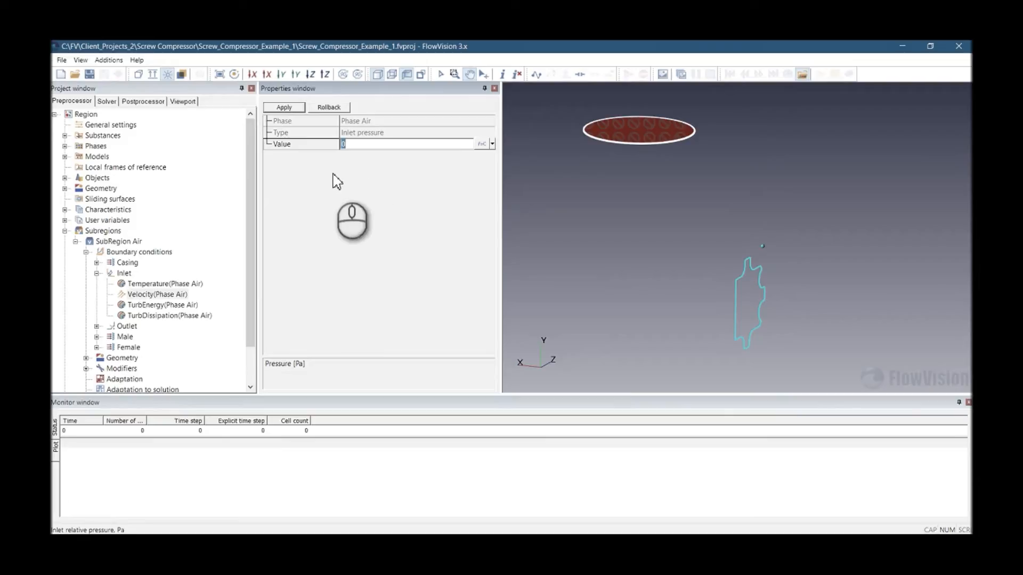
# - Enter the Inlet's TurbEnergy (Phase Air) pulsations value and set its TurbDissipation (Phase Air) turbulent scale to 0.001, applying both
pyautogui.click(166, 305)
pyautogui.click(351, 148)
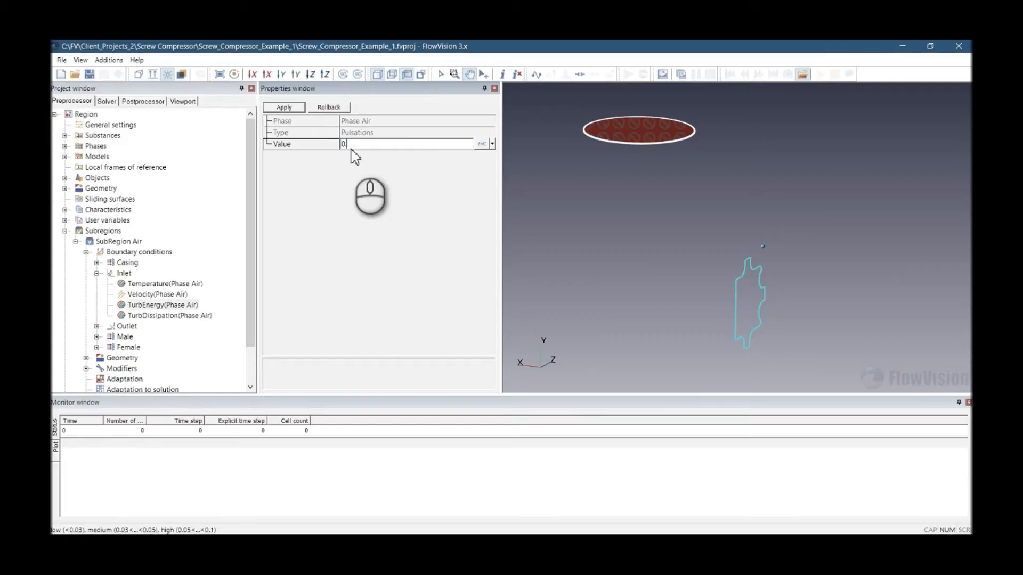
pyautogui.click(271, 109)
pyautogui.click(165, 315)
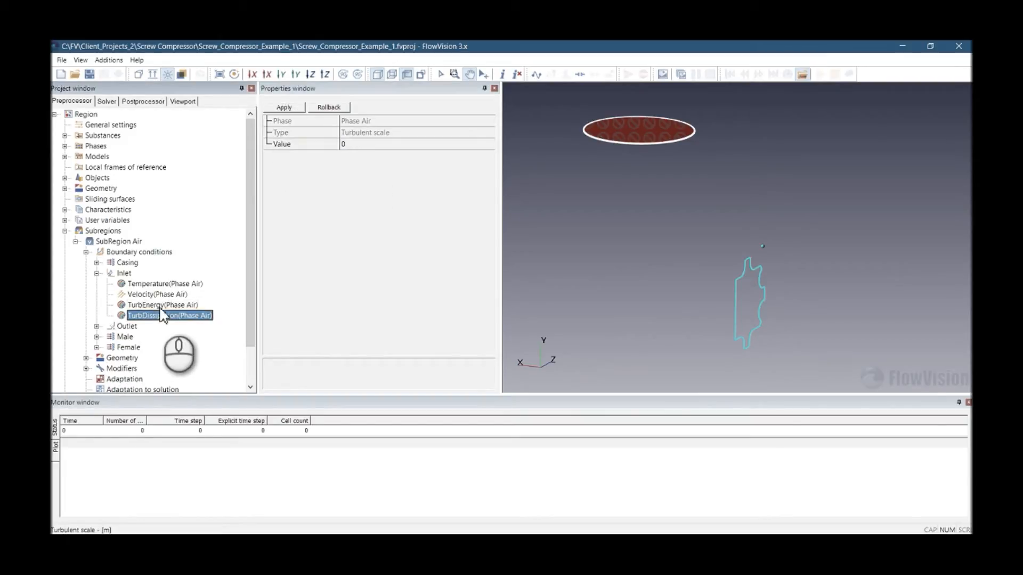
pyautogui.click(361, 146)
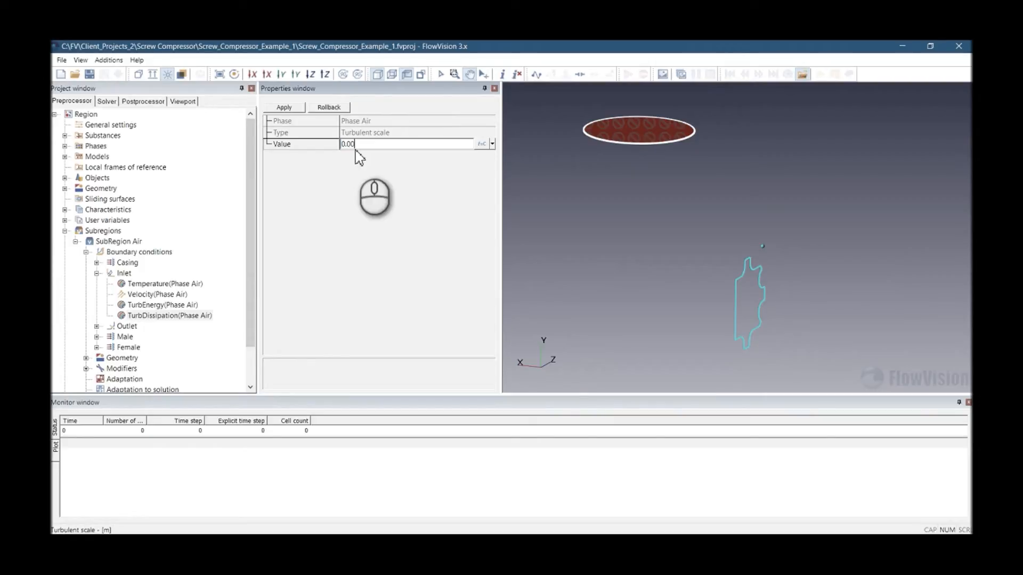
pyautogui.click(292, 110)
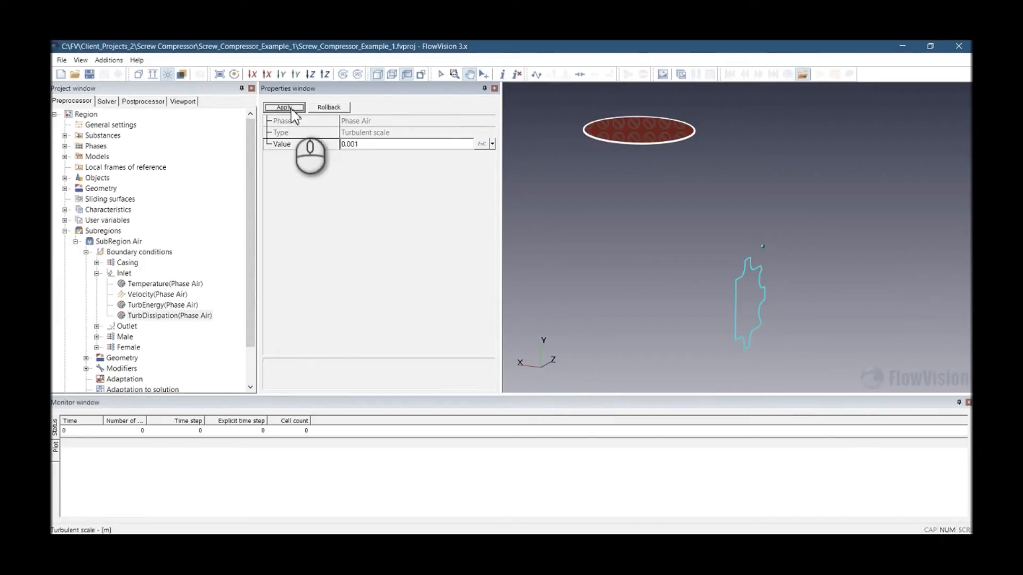
pyautogui.click(97, 273)
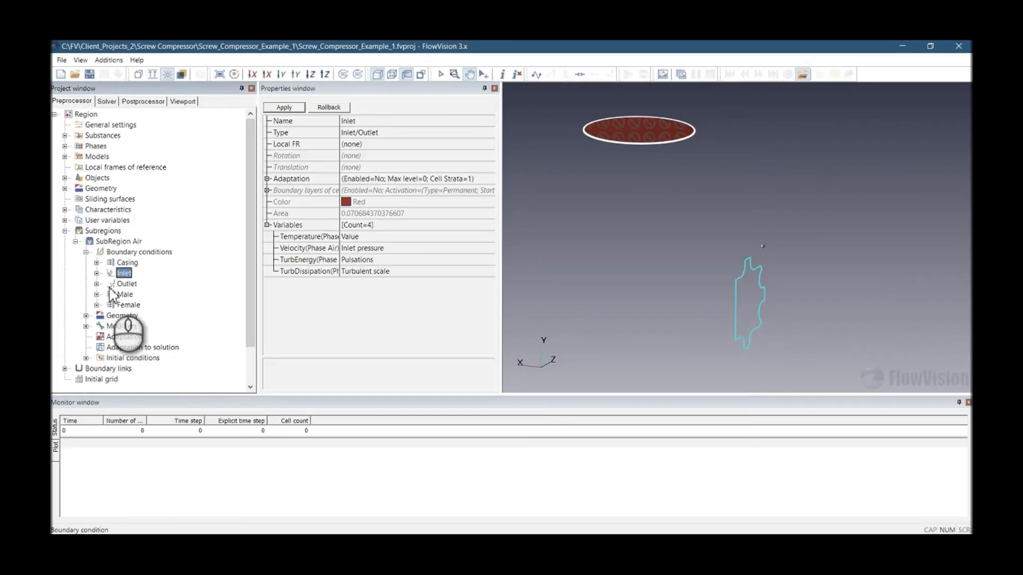
# - Set the Outlet's Velocity (Phase Air) pressure value to 200000 Pa and apply it
pyautogui.click(120, 284)
pyautogui.click(96, 284)
pyautogui.click(139, 295)
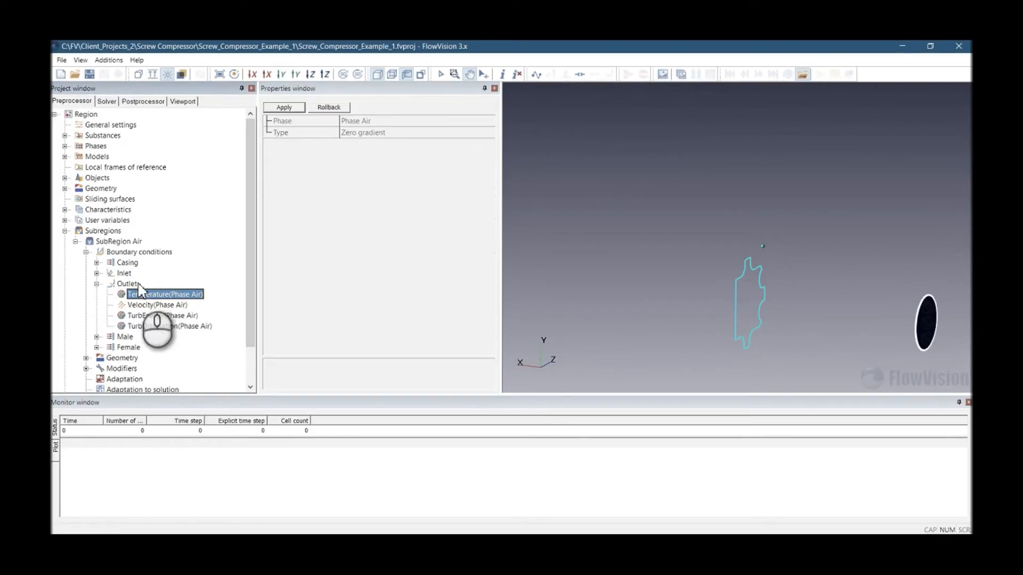
pyautogui.click(147, 305)
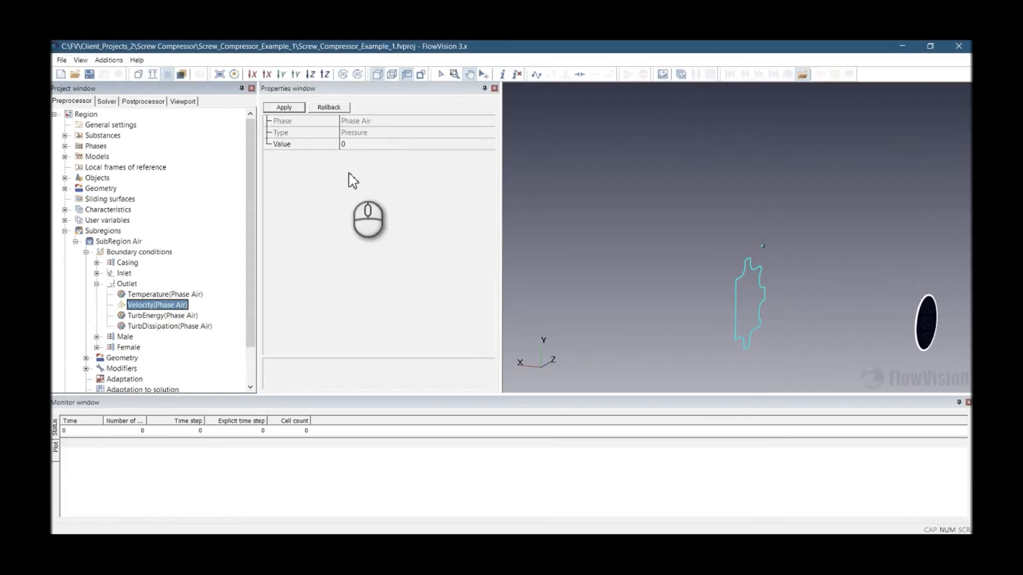
pyautogui.click(361, 144)
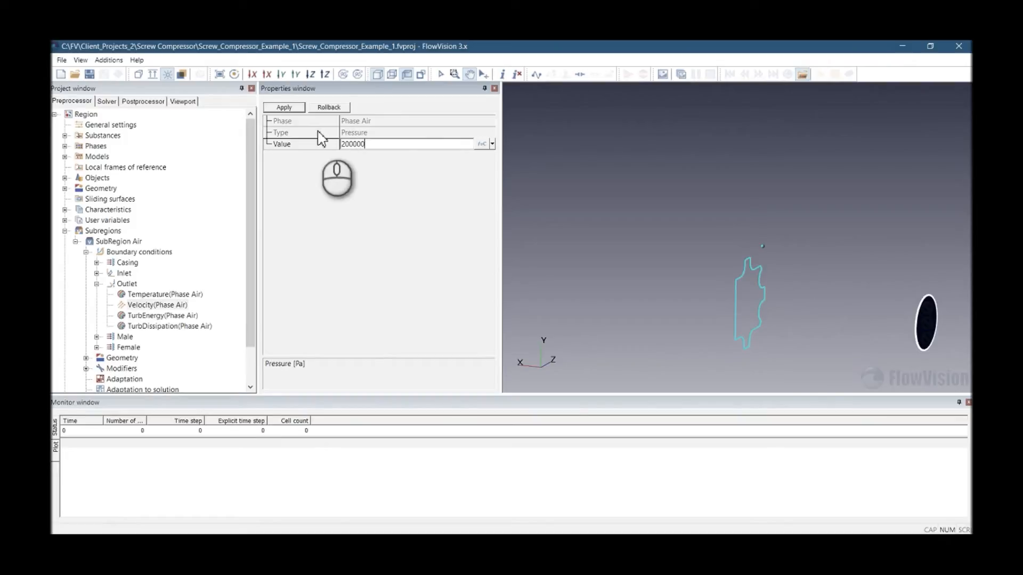
pyautogui.click(292, 109)
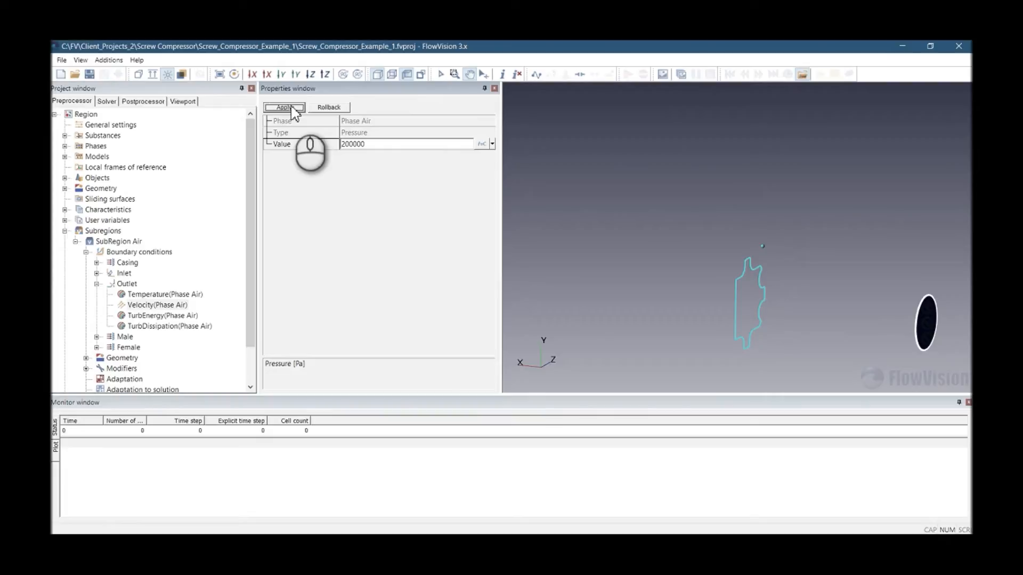
# - Review the Inlet's Phase Air variable values and the Outlet's velocity and temperature settings
pyautogui.click(97, 274)
pyautogui.scroll(-3, 114, 290)
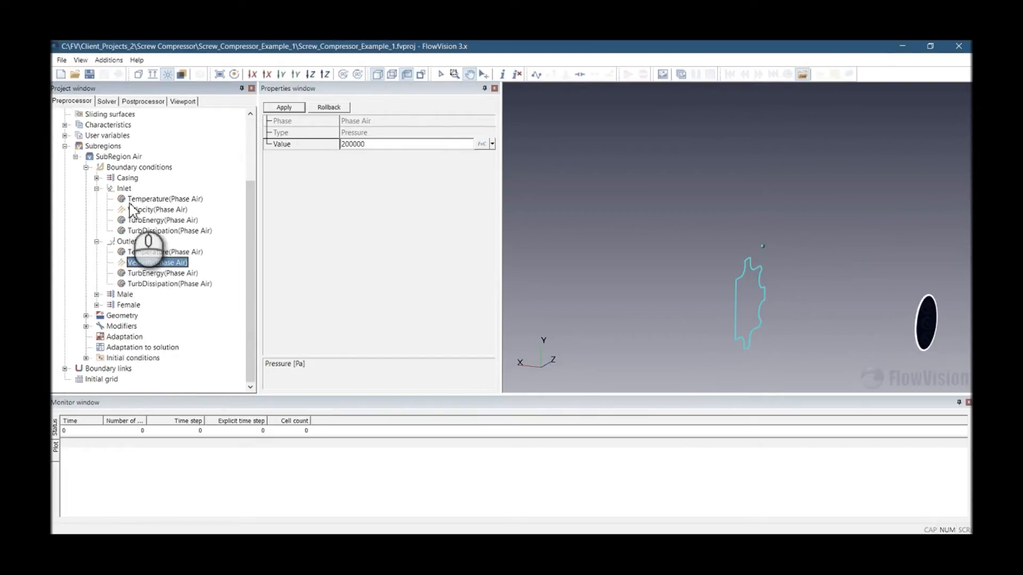
pyautogui.click(132, 200)
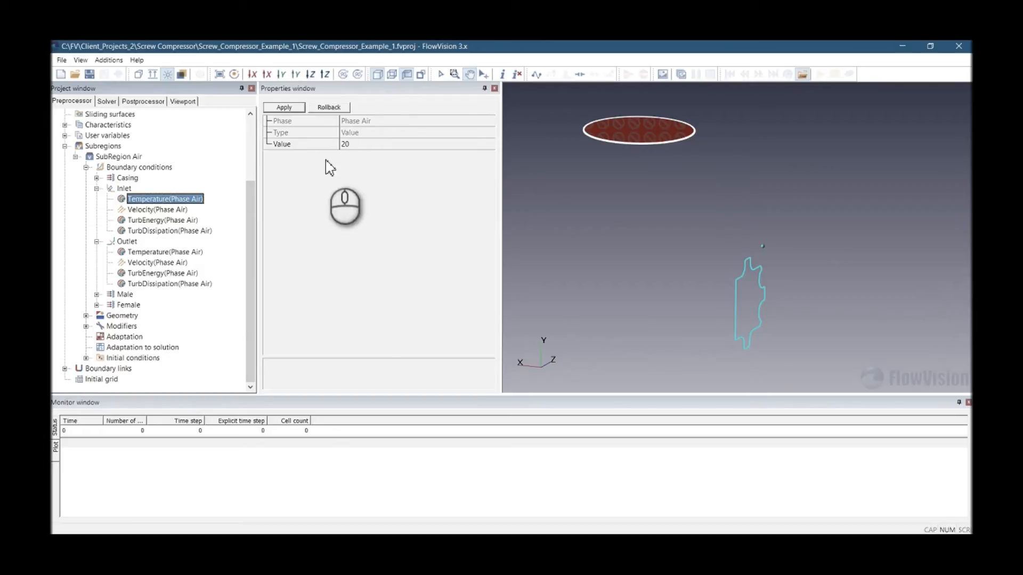
pyautogui.click(157, 211)
pyautogui.click(163, 221)
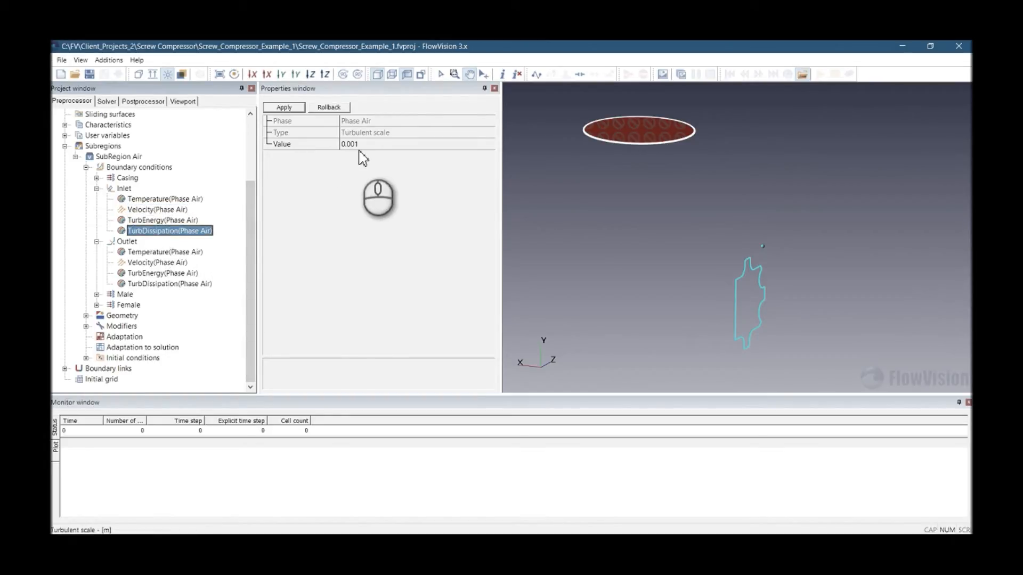
pyautogui.click(145, 264)
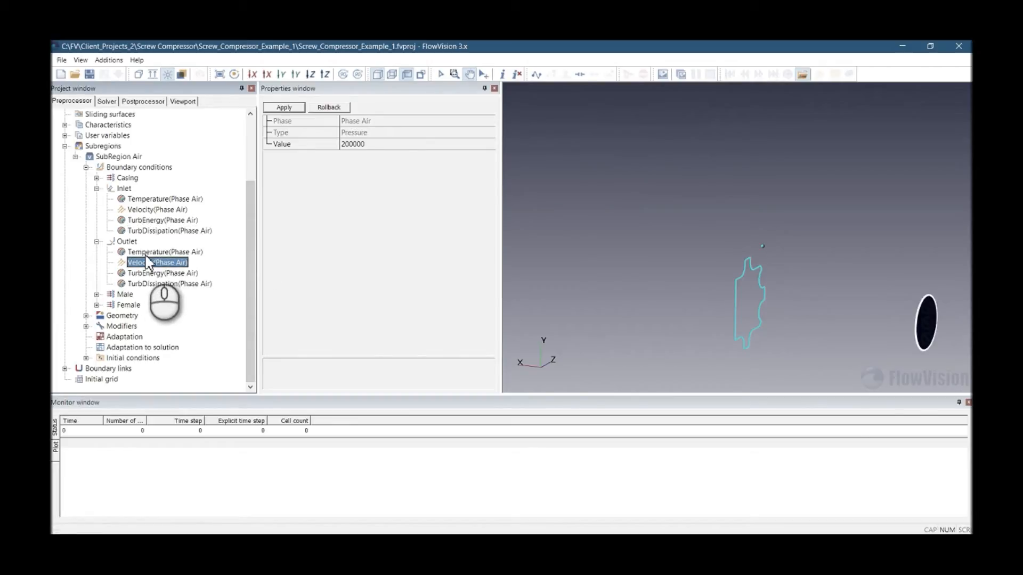
pyautogui.click(146, 254)
pyautogui.scroll(3, 145, 264)
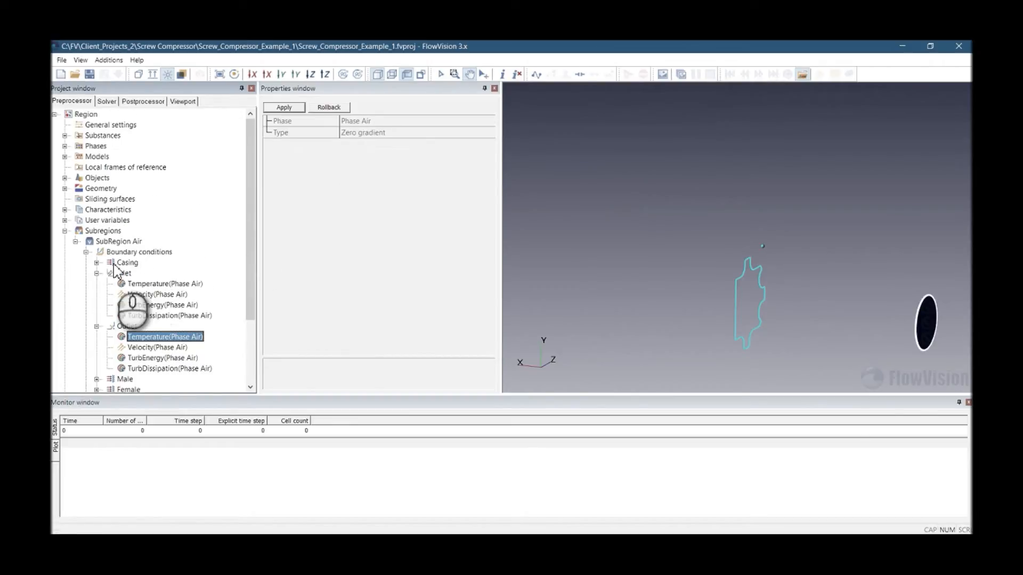
pyautogui.click(96, 326)
pyautogui.click(97, 273)
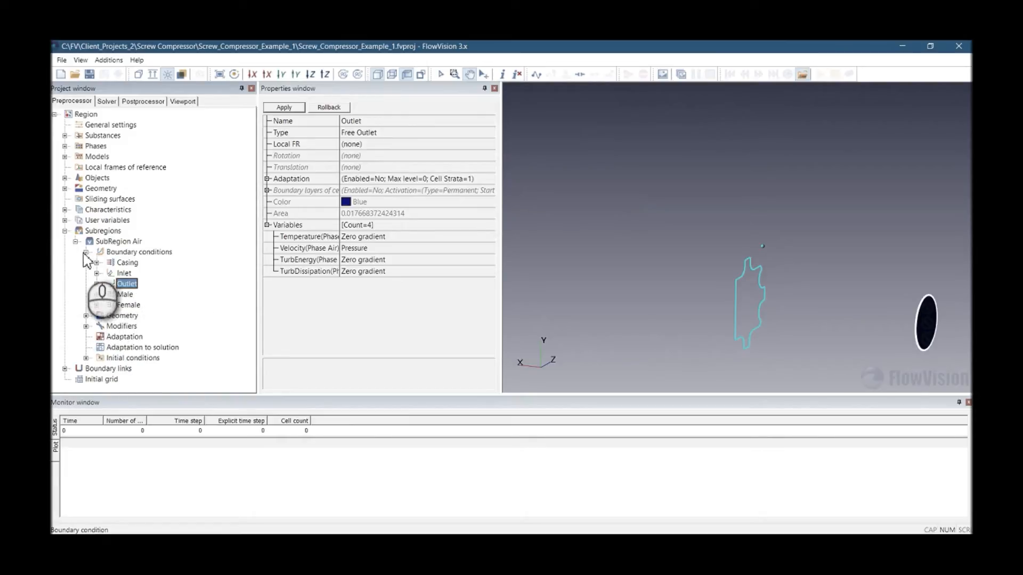
# - Set the initial Temperature (Phase Air) to 100 in Model Air's Init. data #0 and apply it
pyautogui.click(85, 252)
pyautogui.click(75, 242)
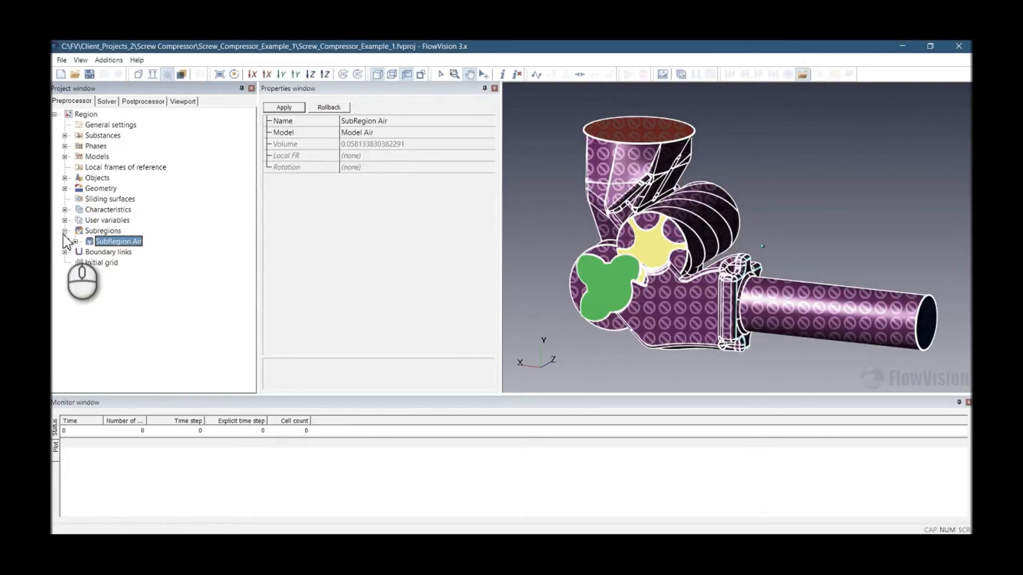
pyautogui.click(65, 231)
pyautogui.click(65, 157)
pyautogui.click(75, 167)
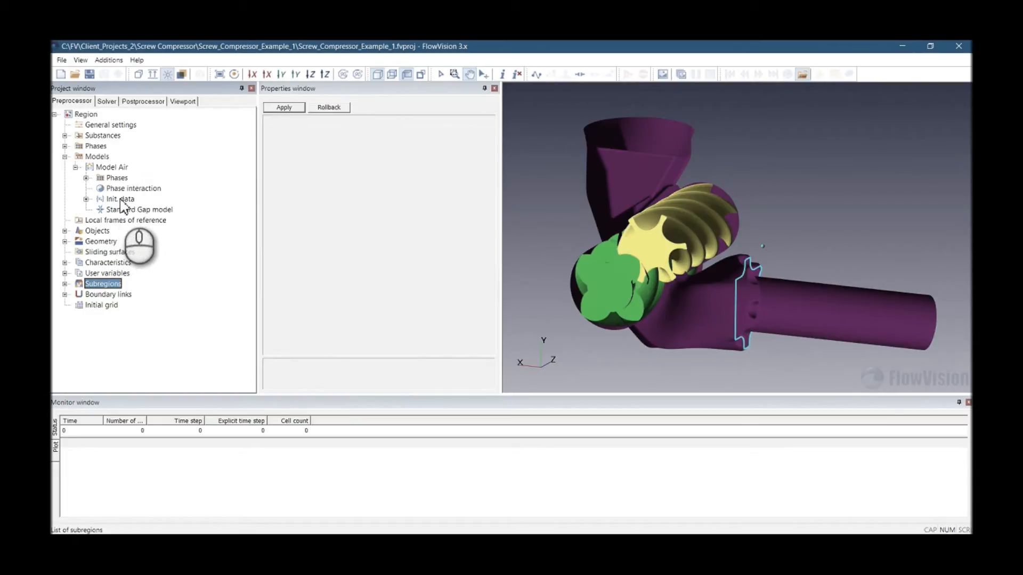
pyautogui.click(86, 199)
pyautogui.click(128, 210)
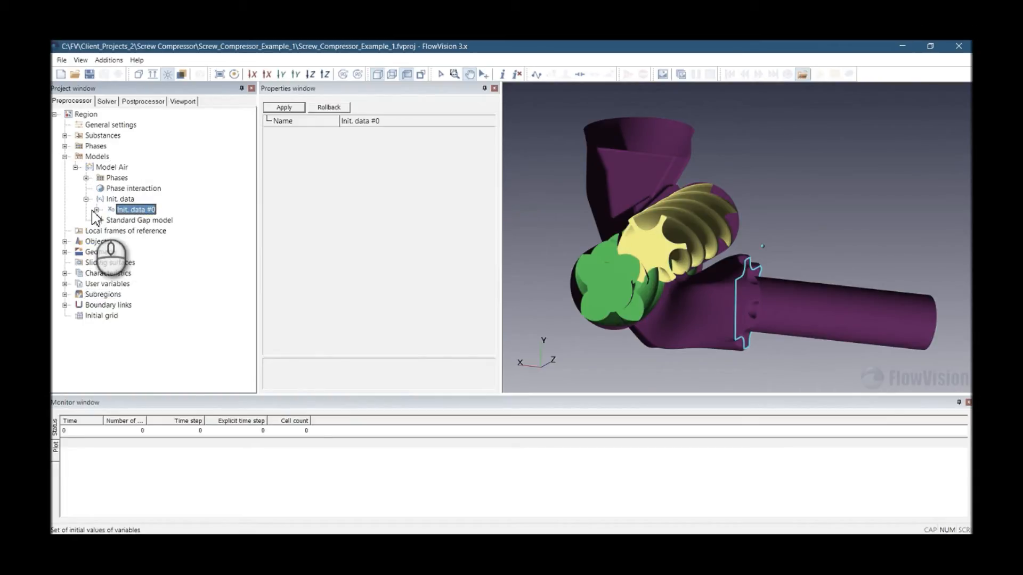
pyautogui.click(96, 210)
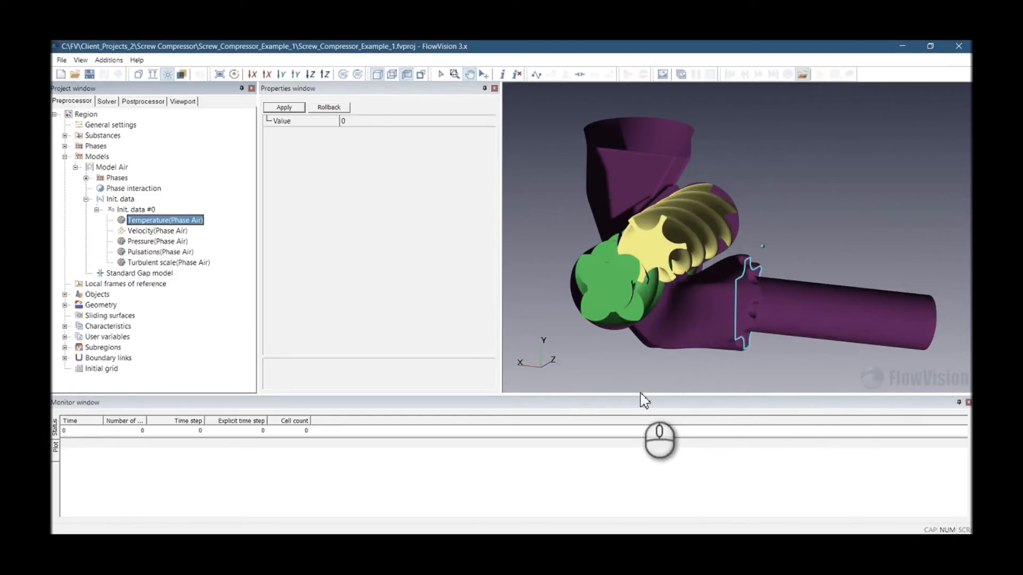
pyautogui.click(158, 211)
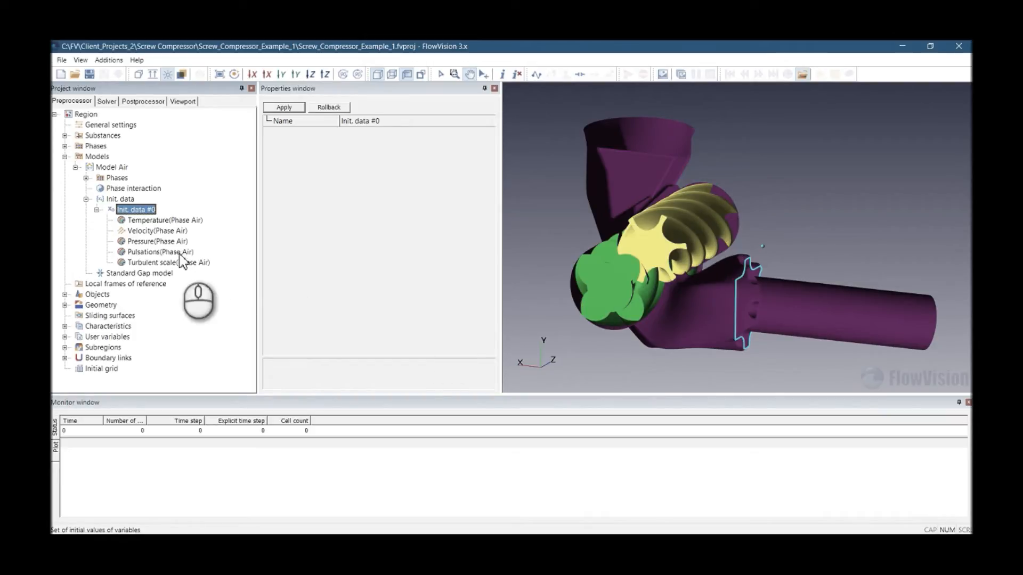
pyautogui.click(161, 221)
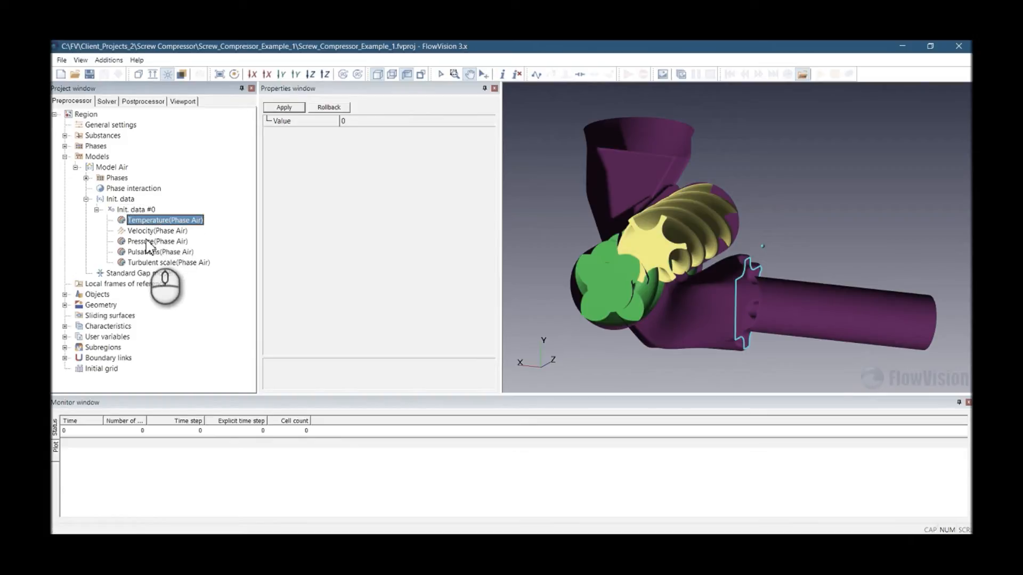
pyautogui.click(367, 121)
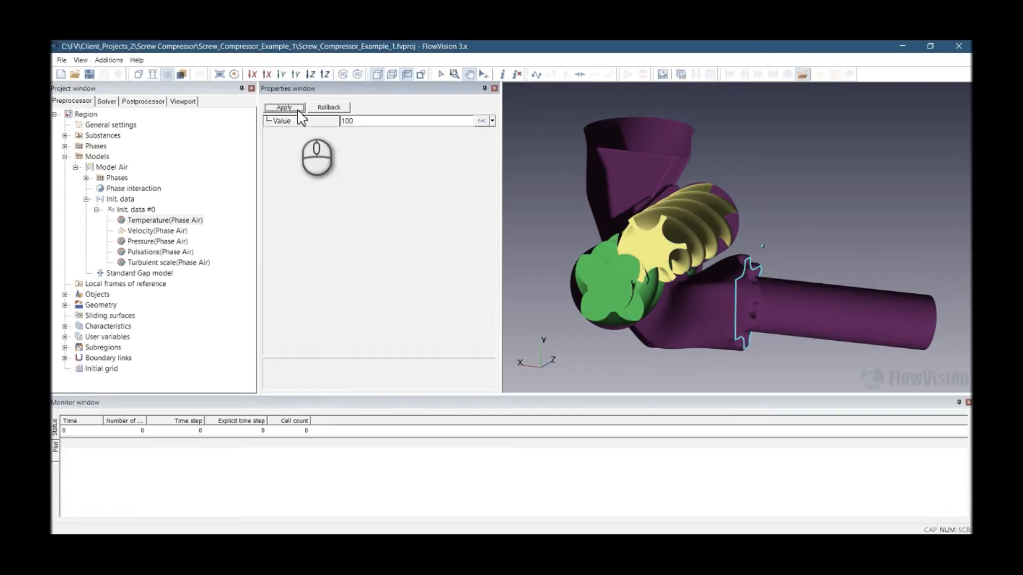
# - Set the initial Pressure (Phase Air) of Init. data #0 to 200000 and apply it
pyautogui.click(155, 230)
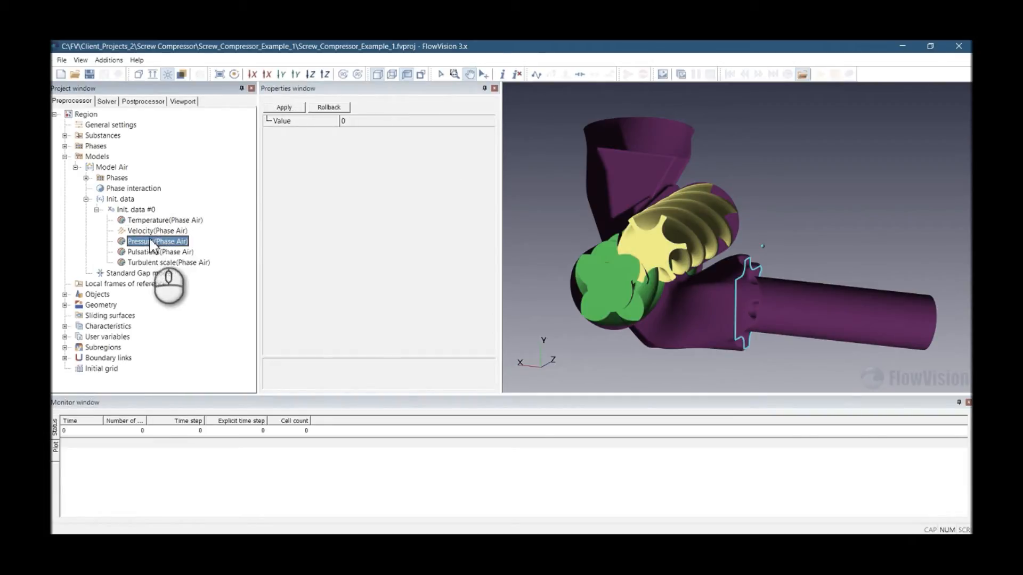
pyautogui.click(358, 121)
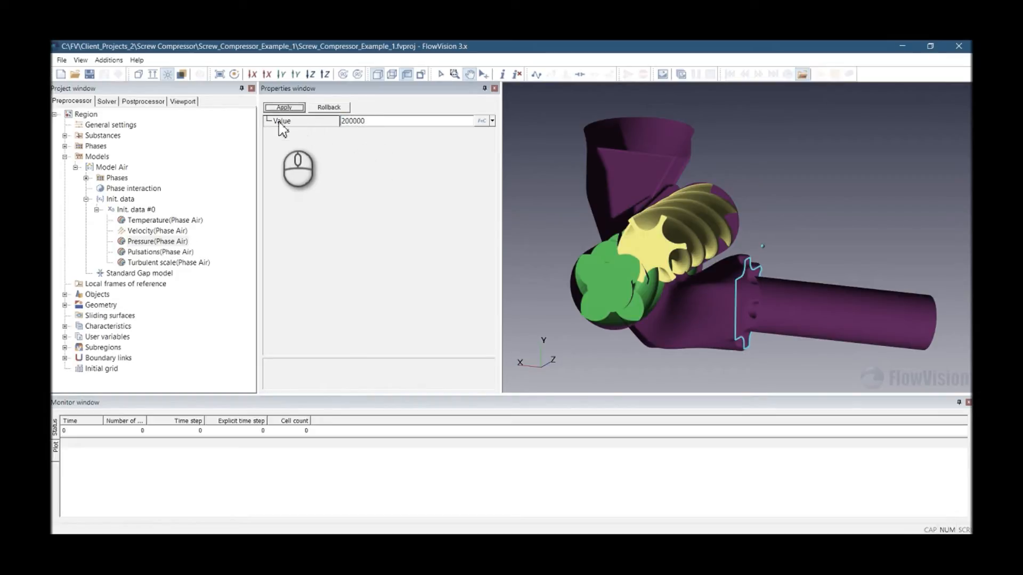
pyautogui.click(148, 263)
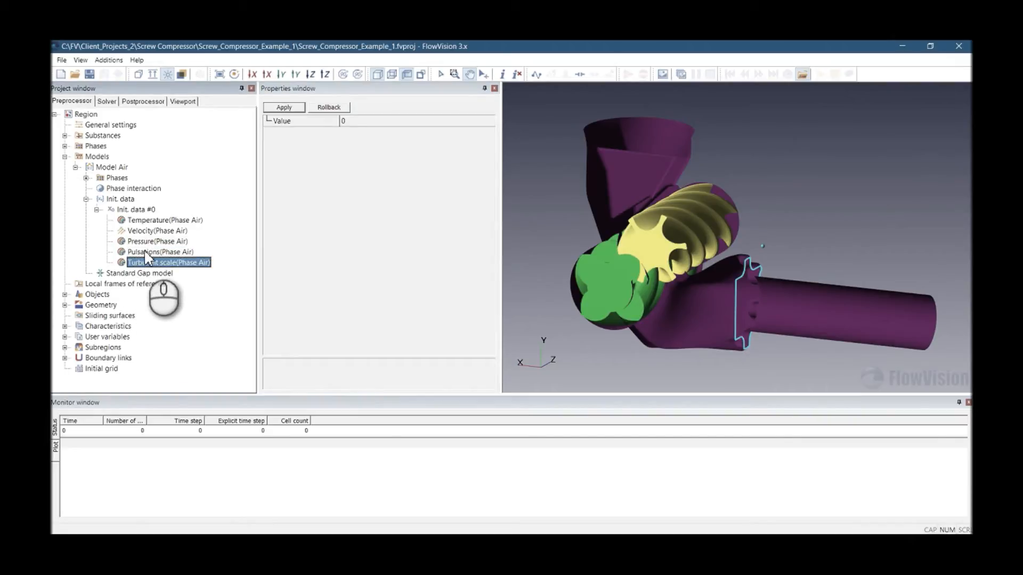
pyautogui.click(96, 210)
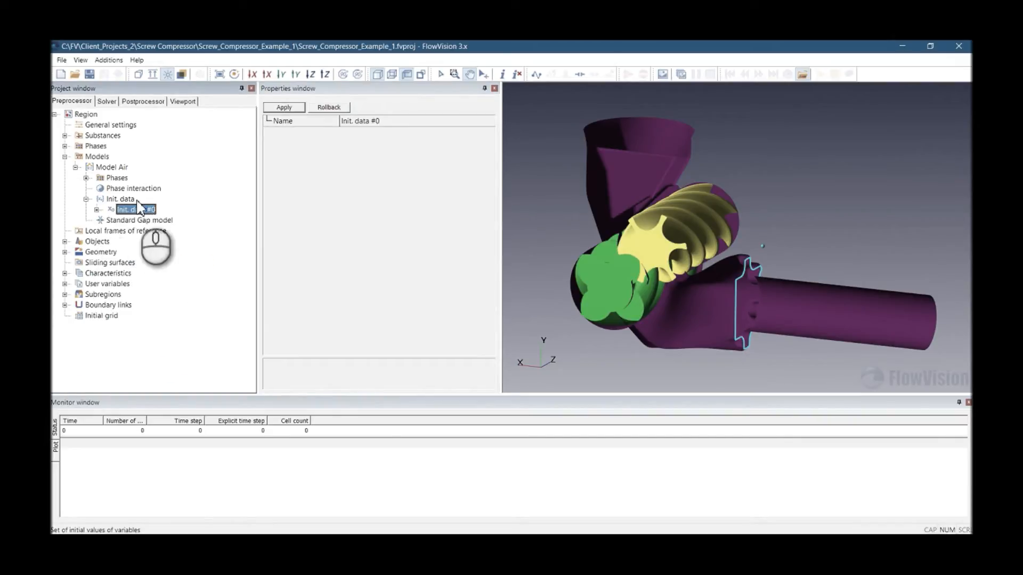
pyautogui.click(85, 200)
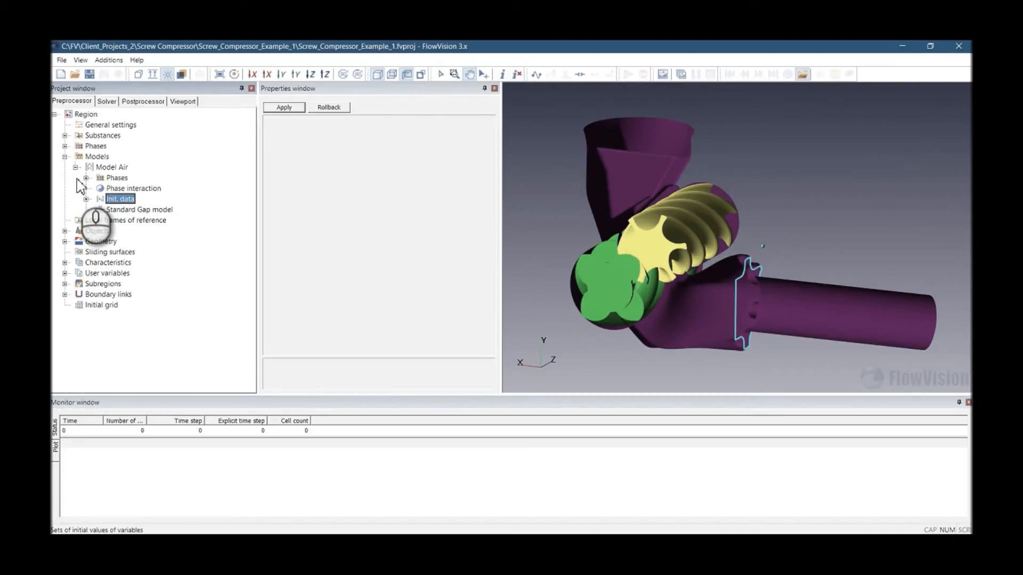
# - Start a batch import of objects and select the Initialization_Box file from the Screw Compressor folder
pyautogui.click(75, 168)
pyautogui.click(64, 157)
pyautogui.rightClick(89, 178)
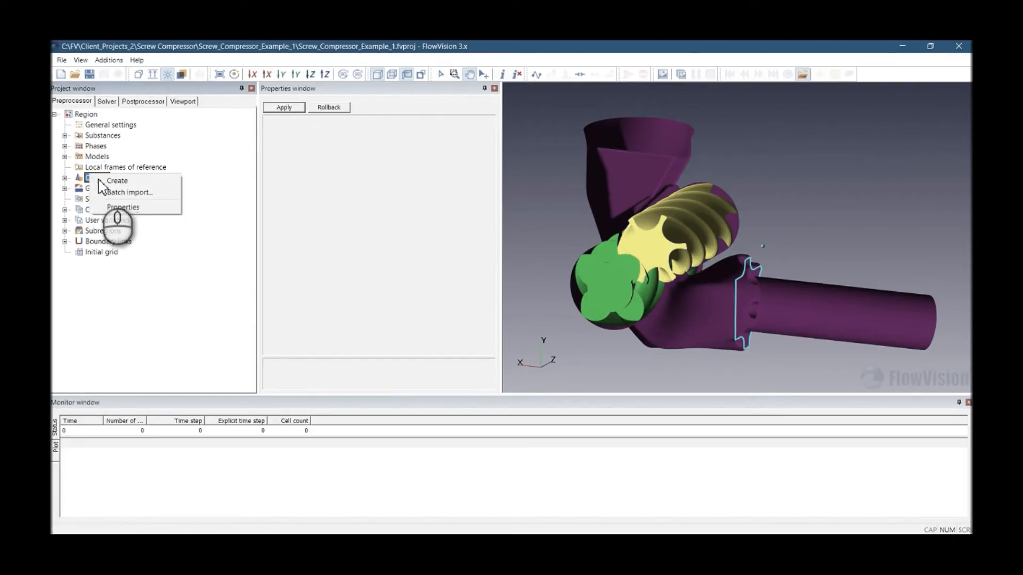
pyautogui.click(135, 192)
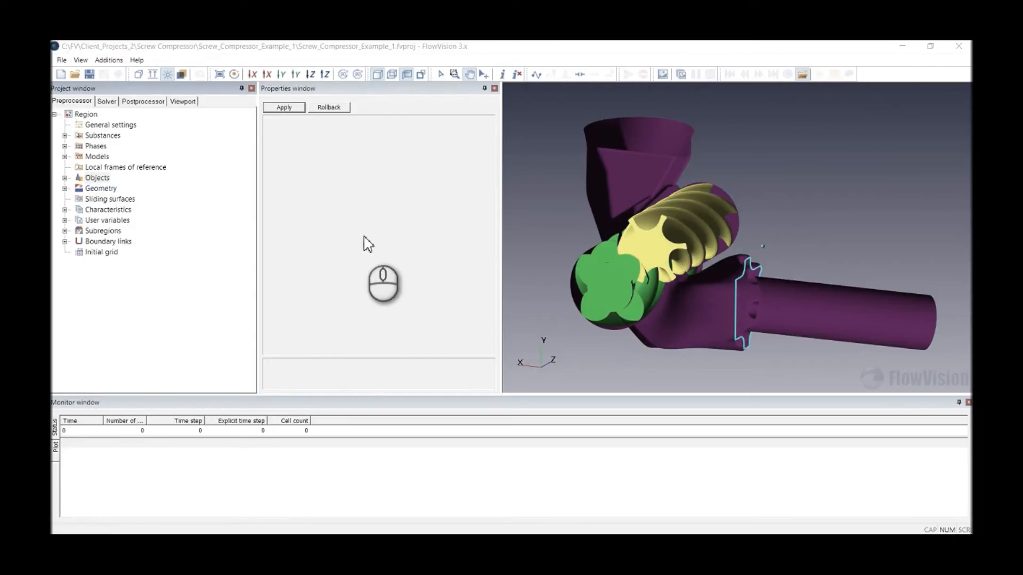
pyautogui.click(363, 234)
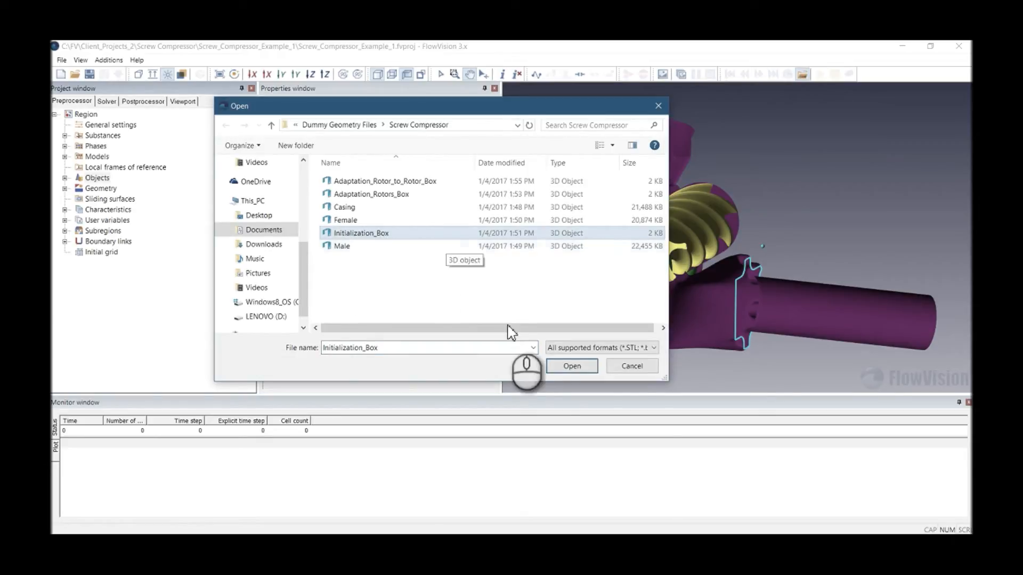
# - Import the Initialization_Box geometry file as a new object
pyautogui.click(578, 364)
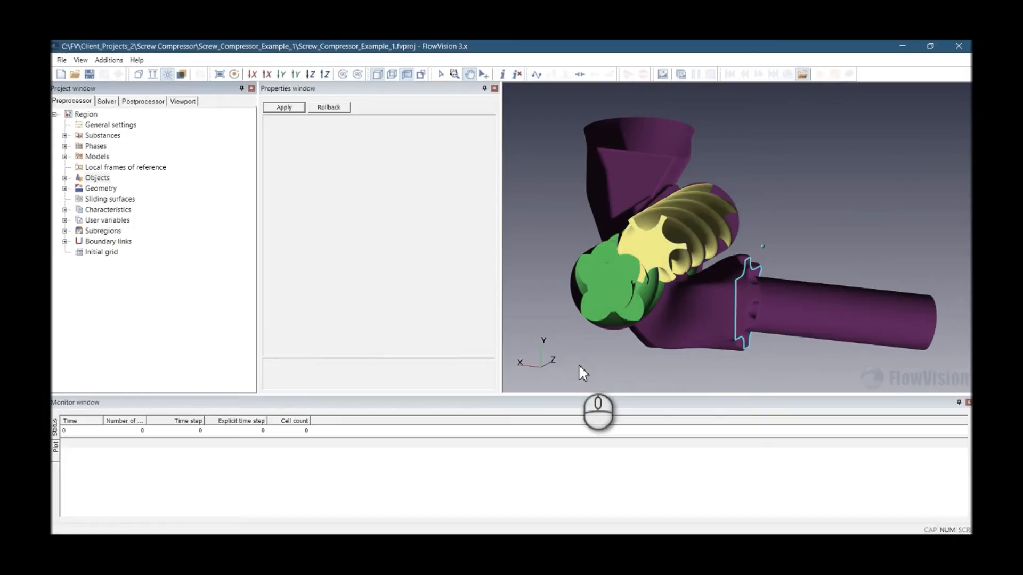
pyautogui.moveTo(603, 350); pyautogui.dragTo(671, 202)
# - Assign Imported object #0 as the object of Init. condition #0 in SubRegion Air and apply the change
pyautogui.click(65, 273)
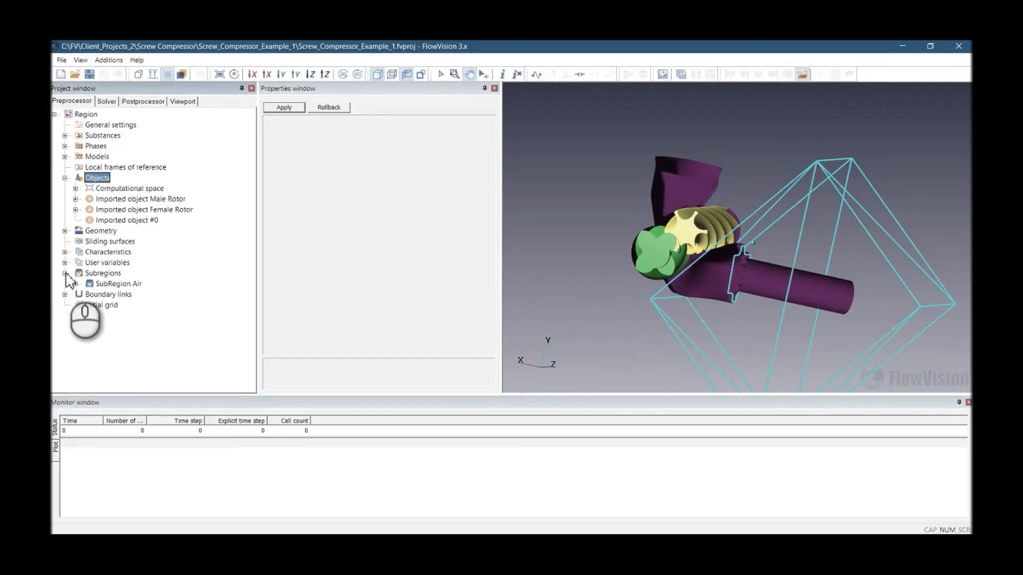
pyautogui.click(75, 284)
pyautogui.click(133, 347)
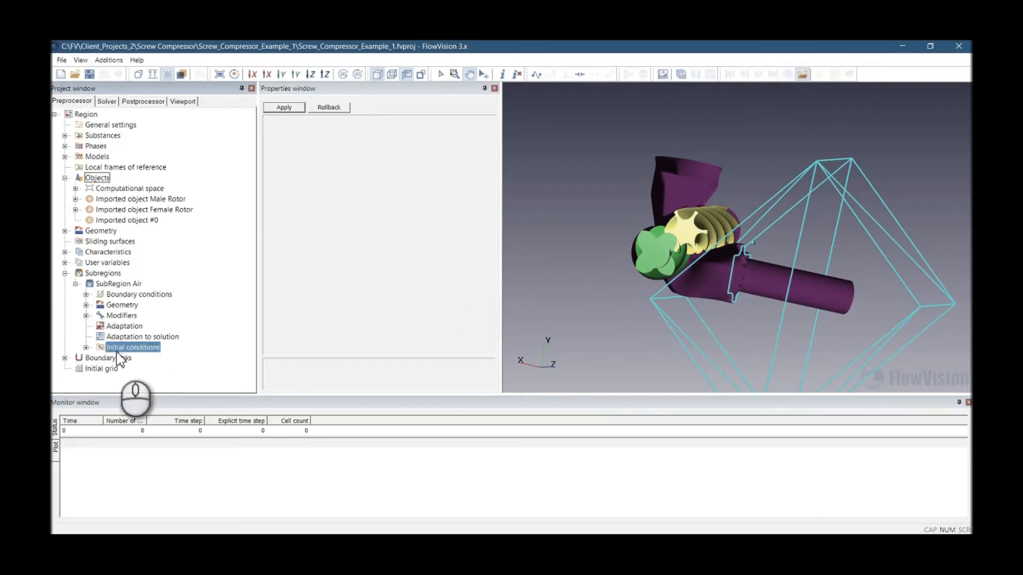
pyautogui.click(86, 347)
pyautogui.click(143, 358)
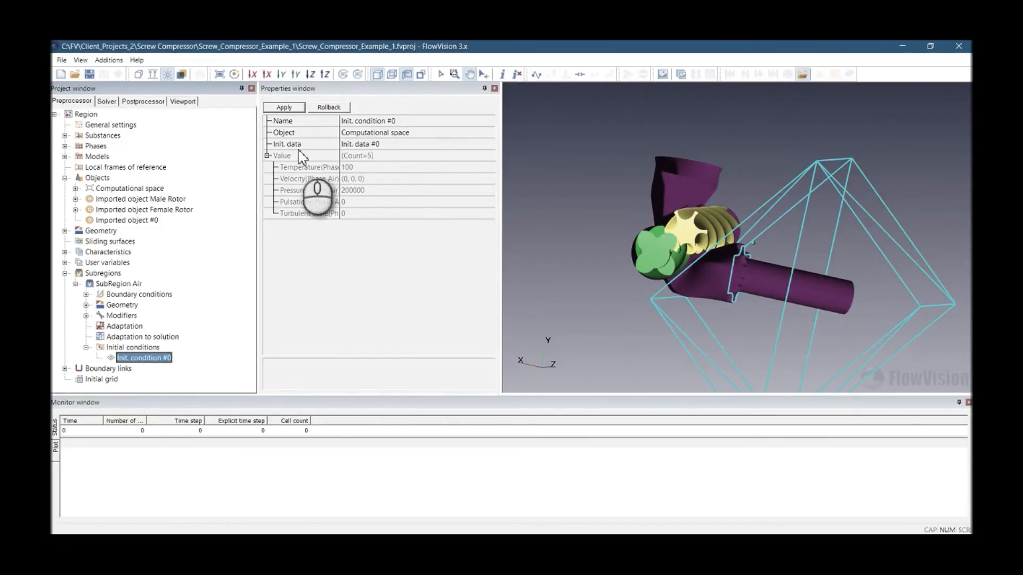
pyautogui.click(407, 133)
pyautogui.click(488, 132)
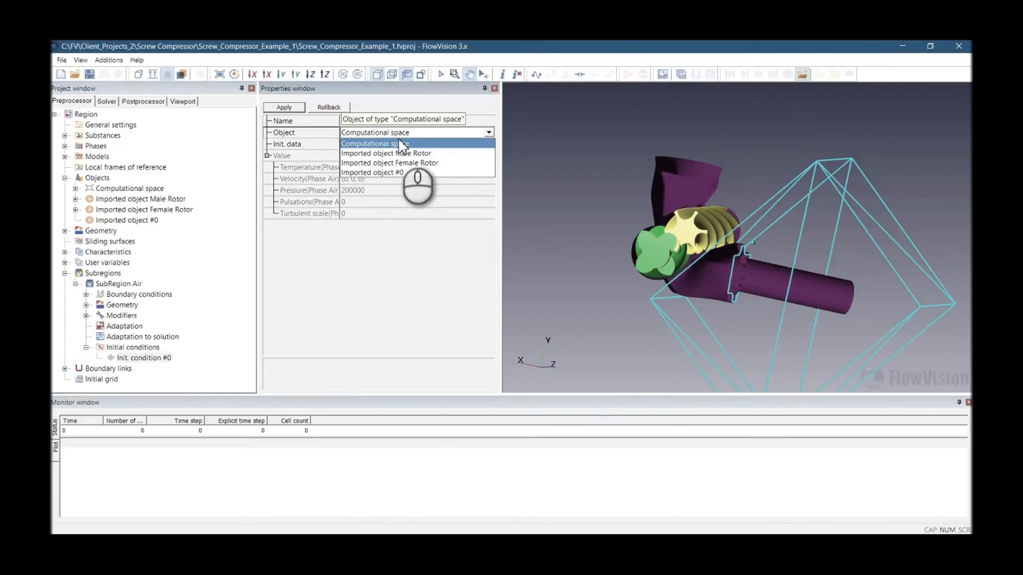
pyautogui.click(392, 177)
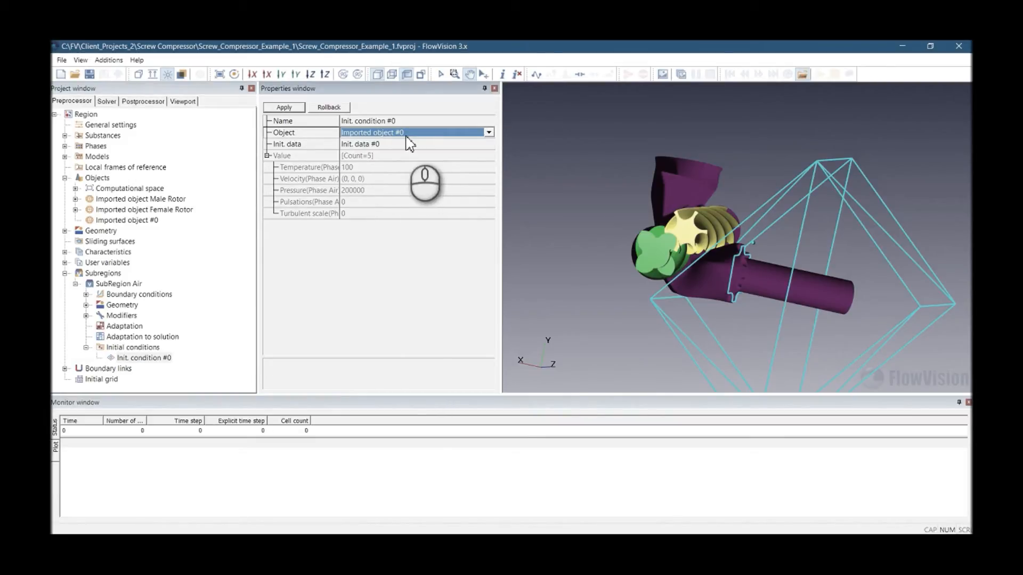
pyautogui.click(284, 107)
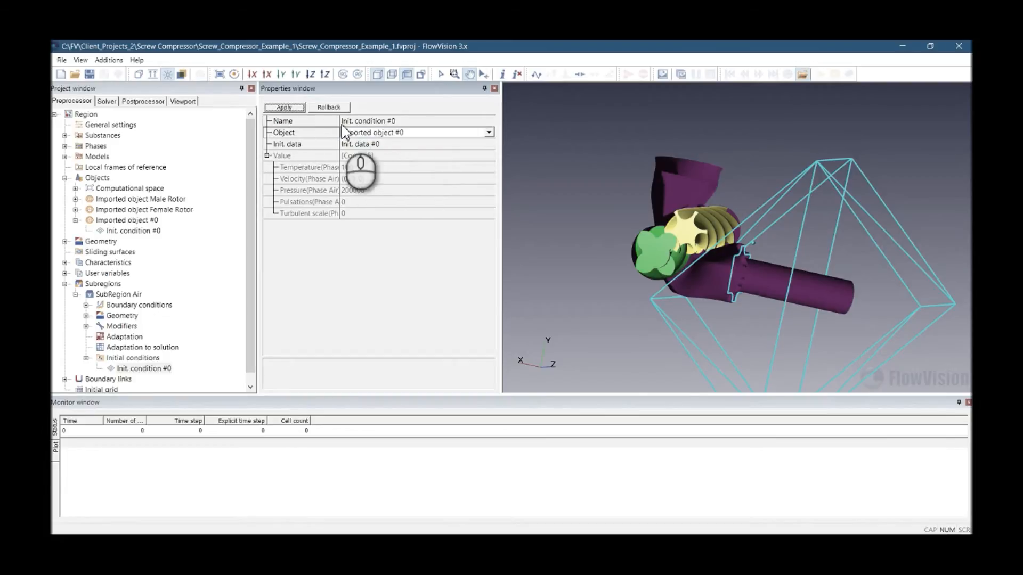
# - Rename Imported object #0 to "Imported object Init Data Box"
pyautogui.click(115, 221)
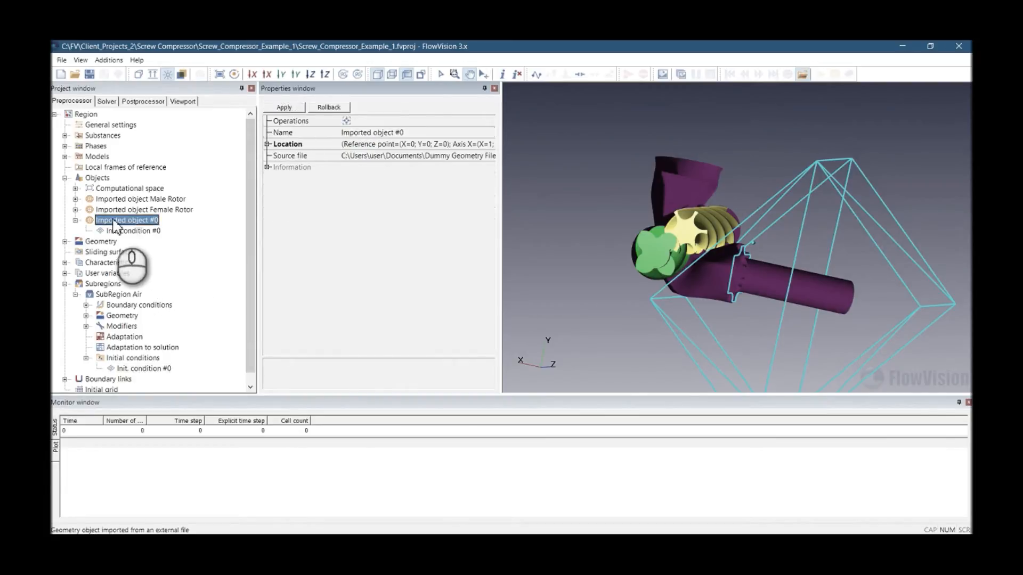
pyautogui.doubleClick(398, 133)
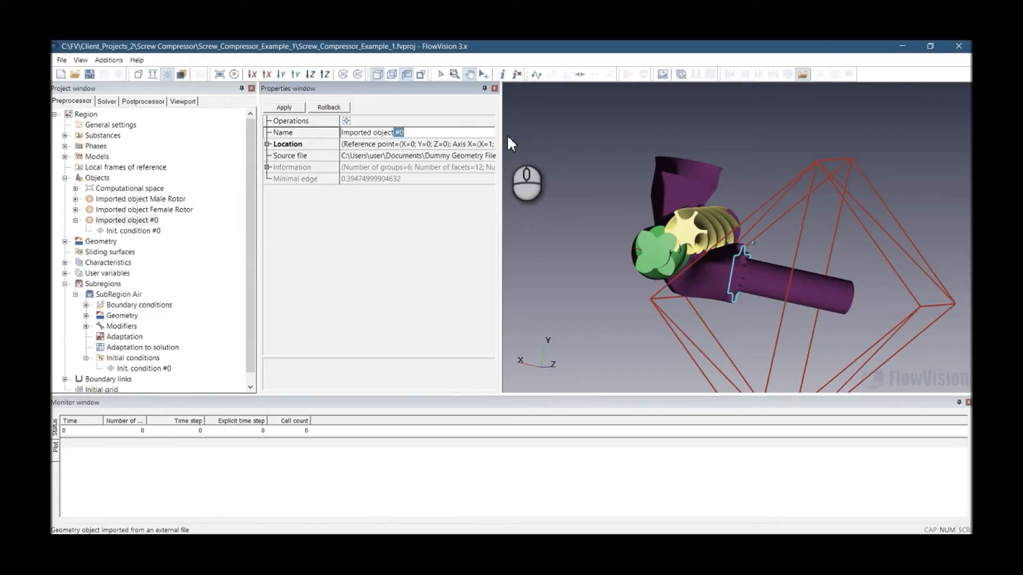
pyautogui.write('Init Data Box')
pyautogui.press('Return')
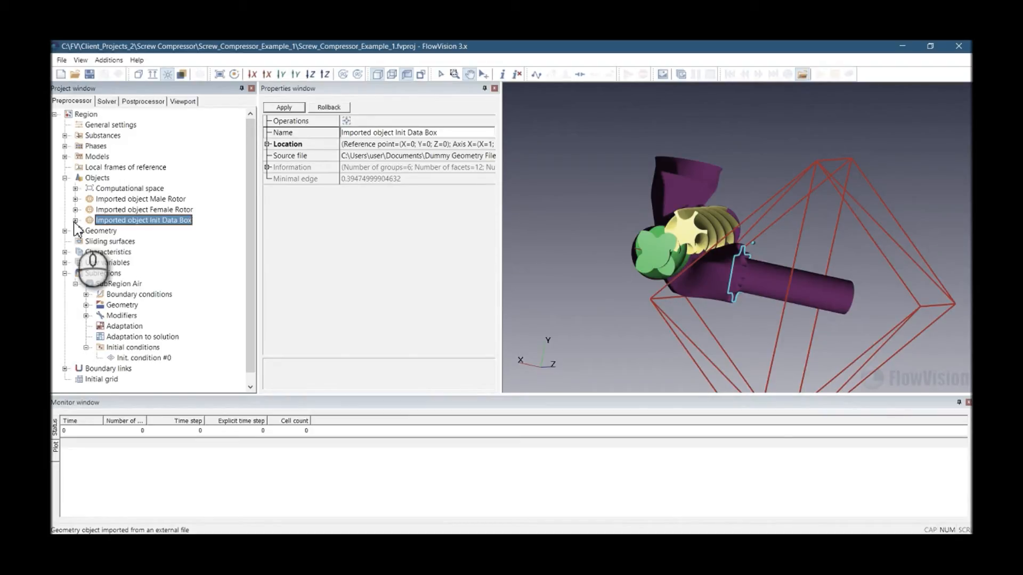
# - Hide the Init Data Box object in the 3D scene and return to the preprocessor setup
pyautogui.click(143, 100)
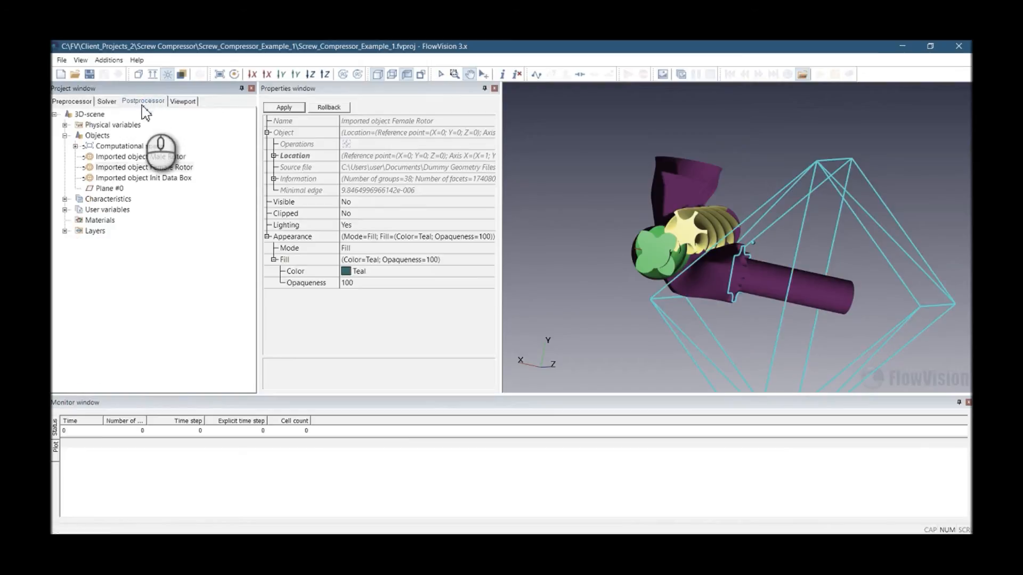
pyautogui.click(116, 179)
pyautogui.rightClick(116, 176)
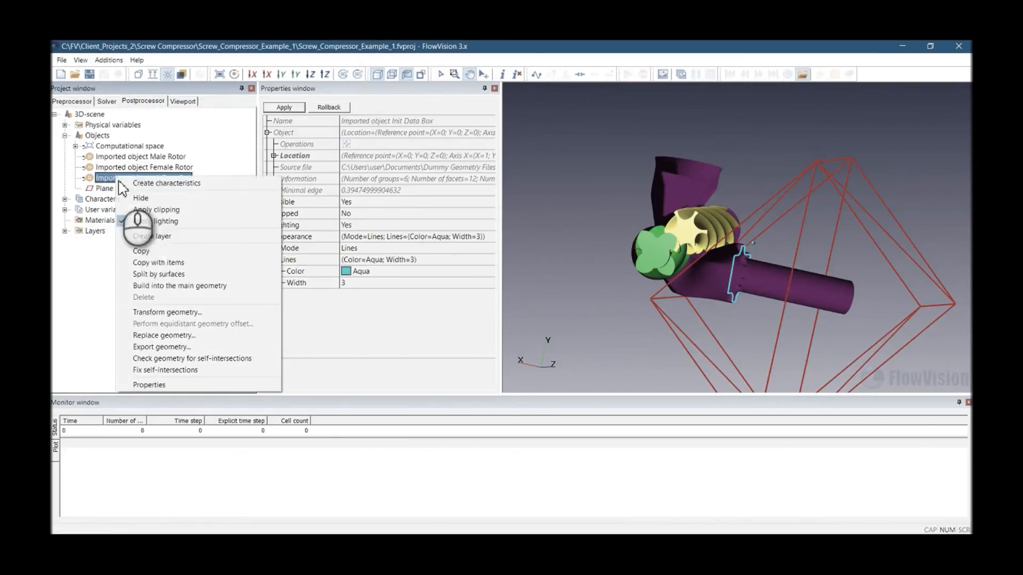
pyautogui.click(141, 200)
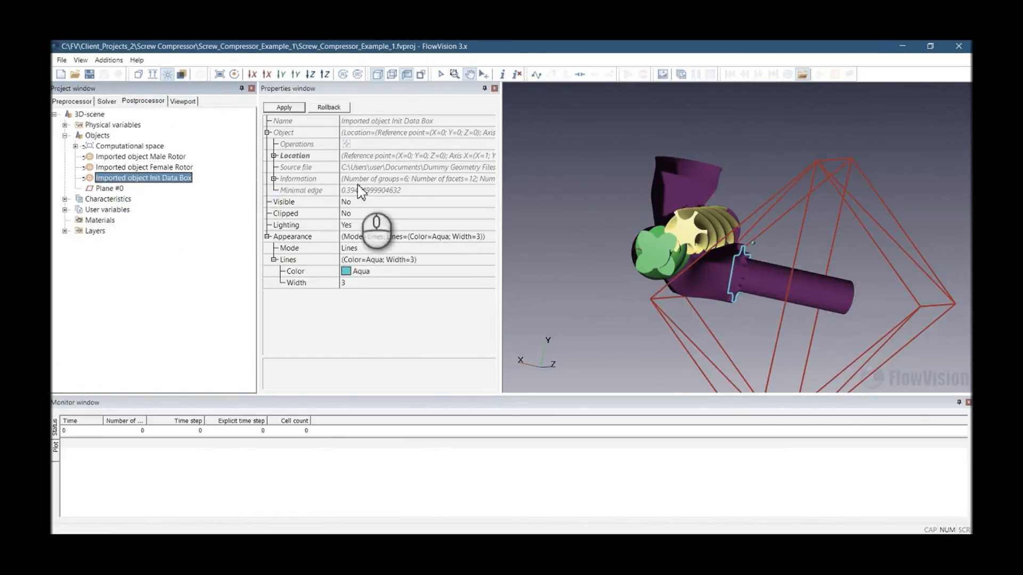
pyautogui.click(104, 97)
pyautogui.click(81, 101)
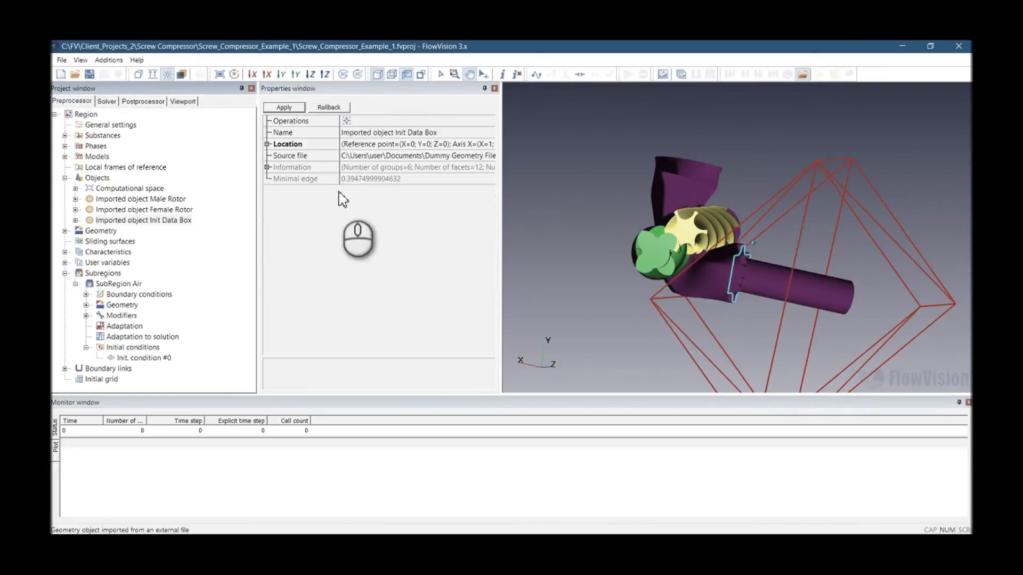
pyautogui.moveTo(652, 228); pyautogui.dragTo(672, 230)
pyautogui.click(83, 272)
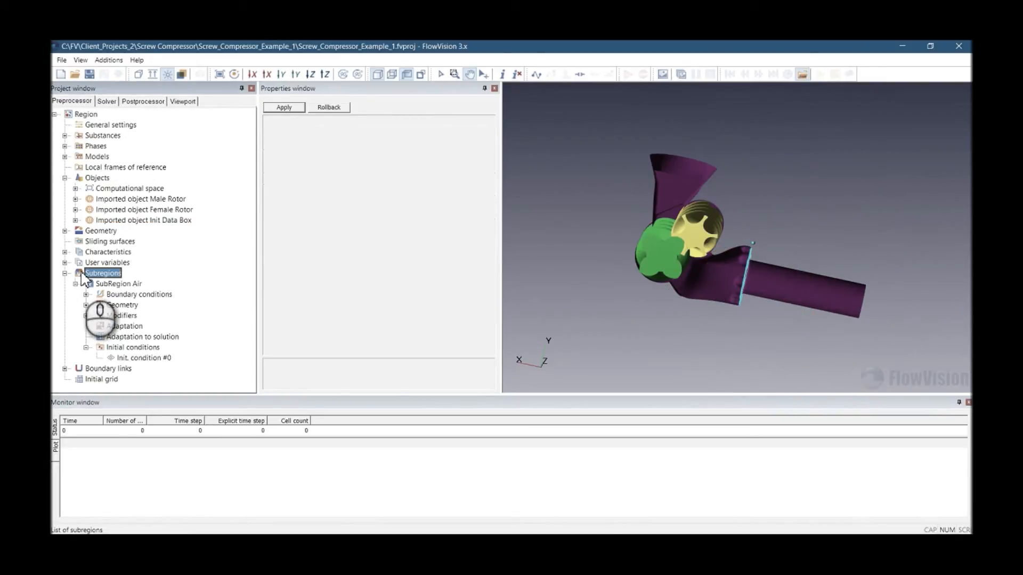
pyautogui.click(76, 284)
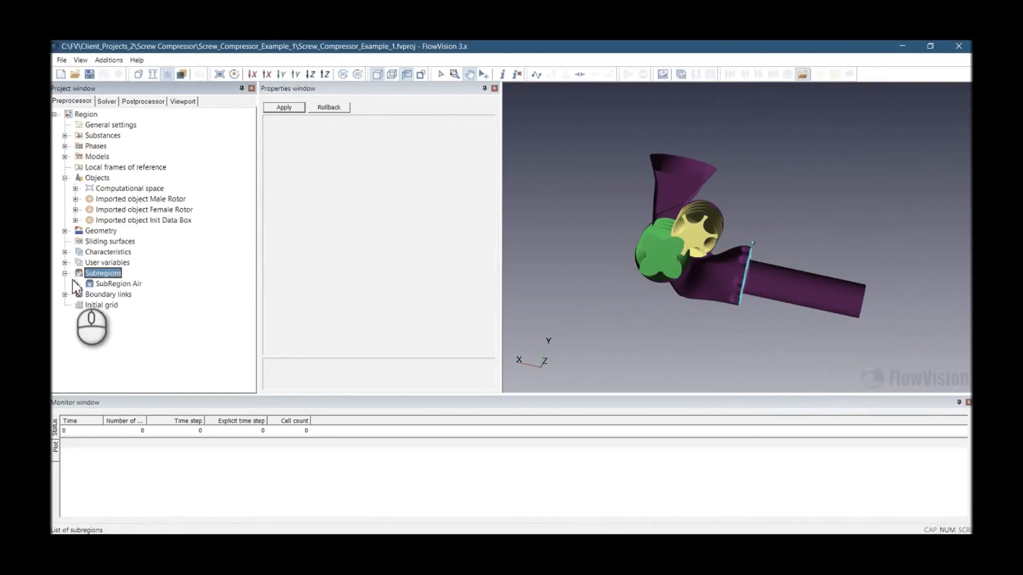
pyautogui.moveTo(639, 254); pyautogui.dragTo(609, 315)
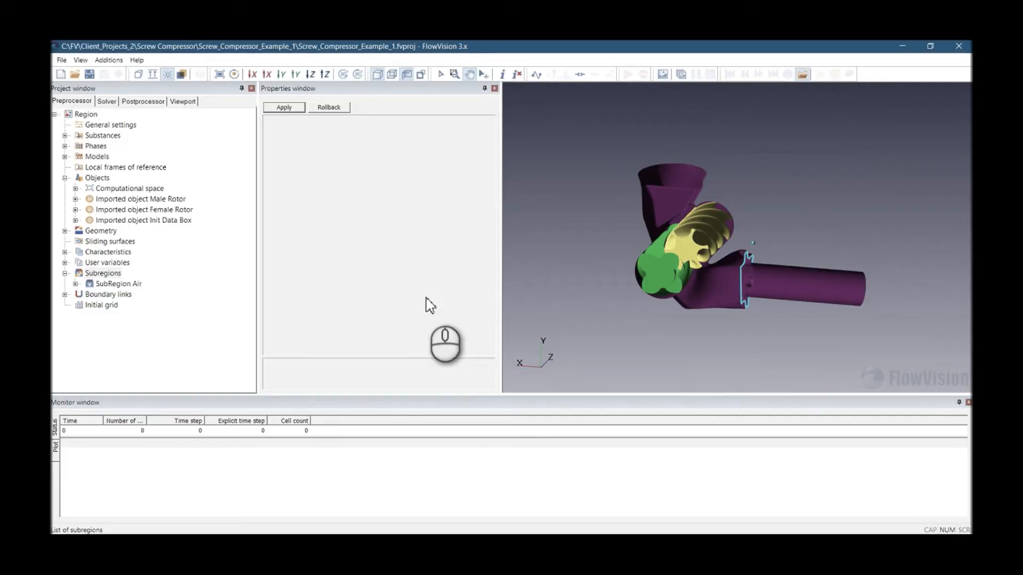
pyautogui.click(75, 284)
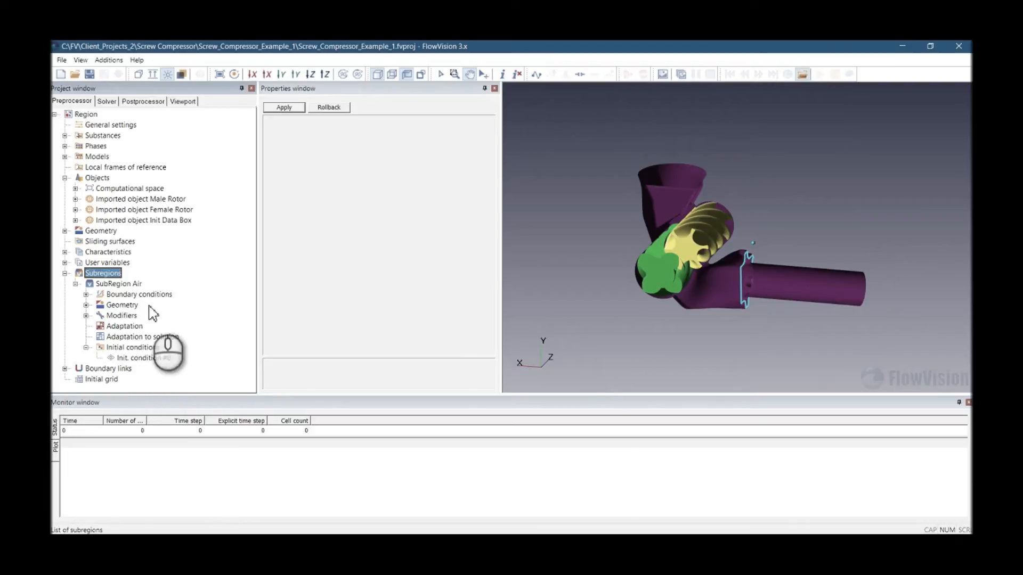
pyautogui.moveTo(741, 290)
pyautogui.mouseDown()
pyautogui.moveTo(713, 292)
pyautogui.moveTo(724, 291)
pyautogui.mouseUp()
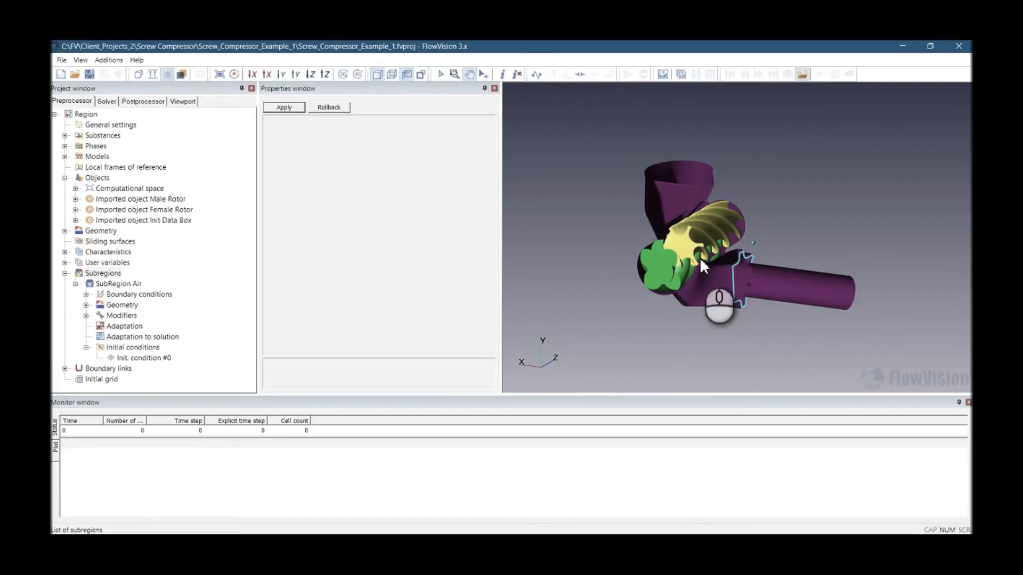
pyautogui.click(111, 380)
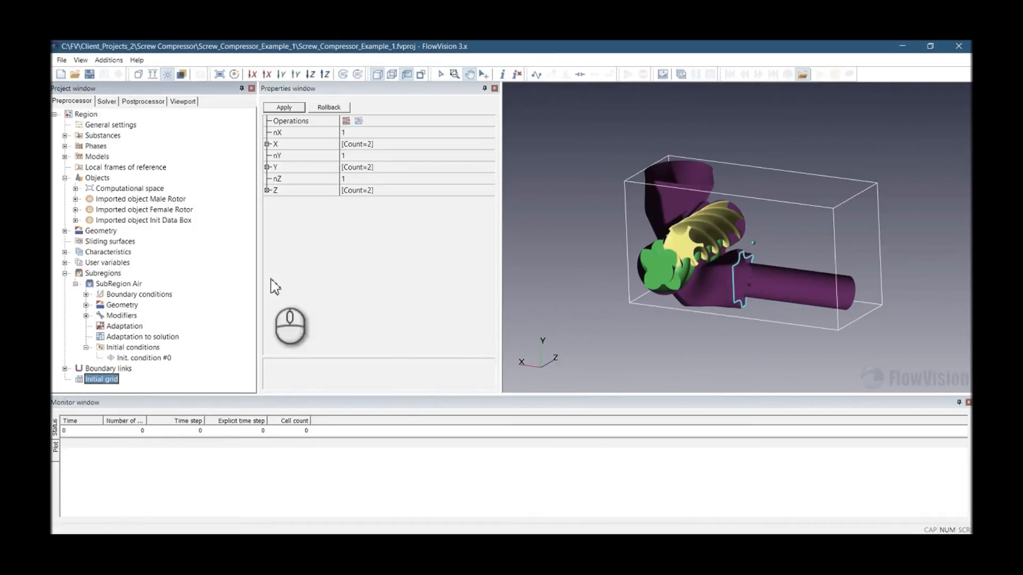
pyautogui.click(347, 122)
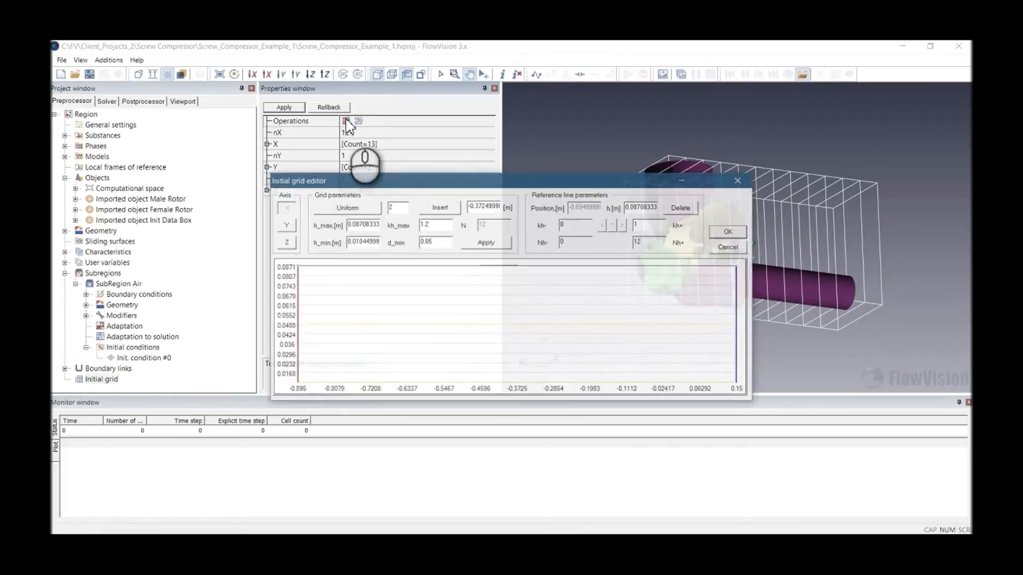
pyautogui.moveTo(364, 165); pyautogui.dragTo(352, 156)
pyautogui.click(670, 223)
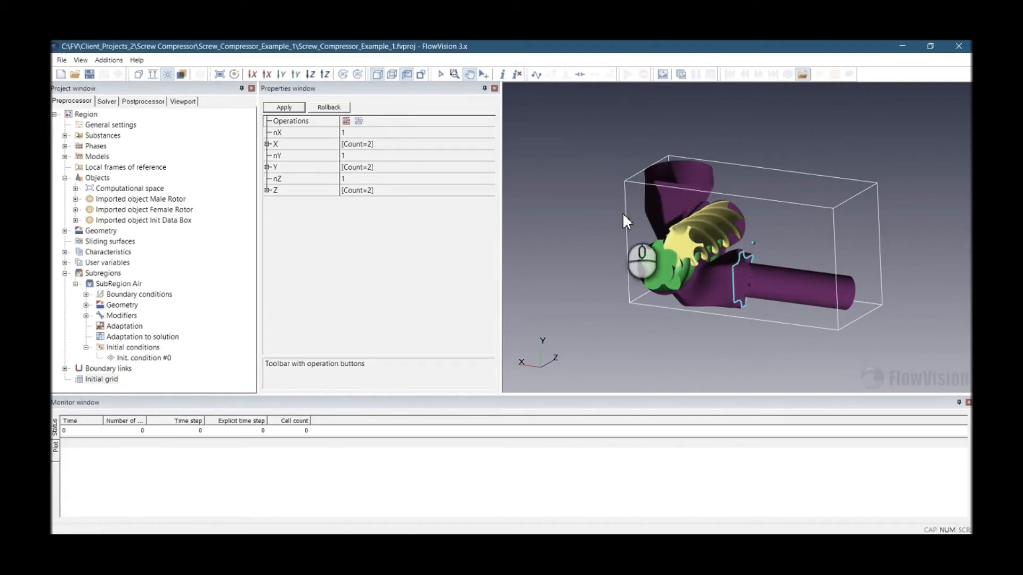
# - Insert a reference line at -0.25 m along the X axis in the initial grid editor
pyautogui.click(325, 74)
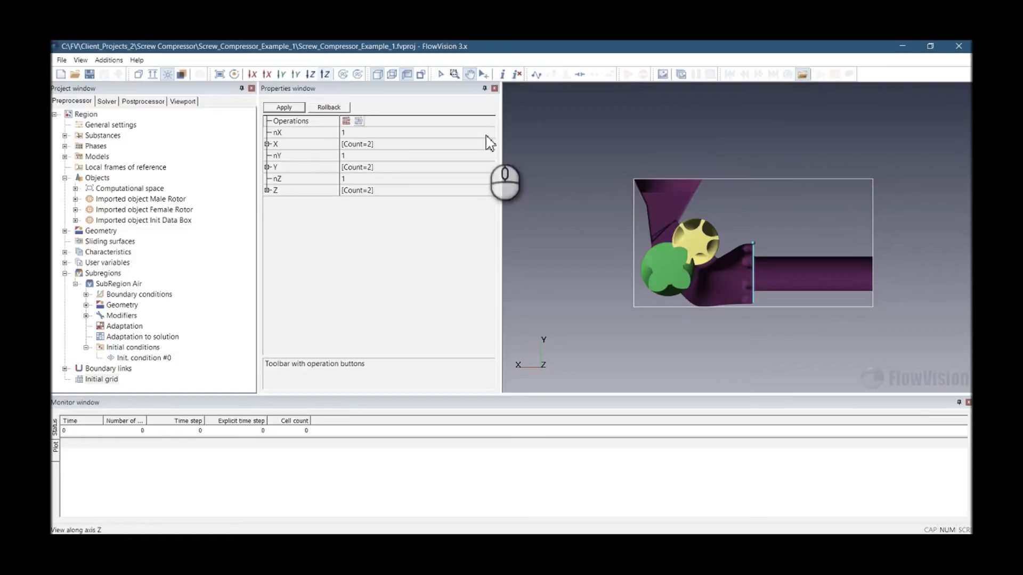
pyautogui.click(311, 75)
pyautogui.scroll(2, 670, 215)
pyautogui.moveTo(682, 234)
pyautogui.mouseDown()
pyautogui.moveTo(724, 233)
pyautogui.moveTo(699, 239)
pyautogui.mouseUp()
pyautogui.scroll(1, 710, 243)
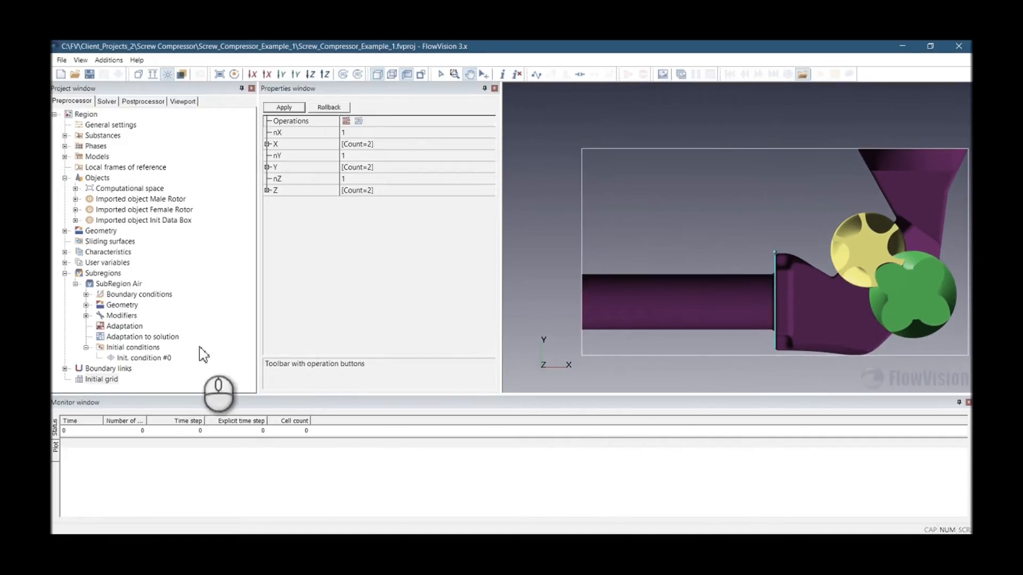
pyautogui.click(101, 379)
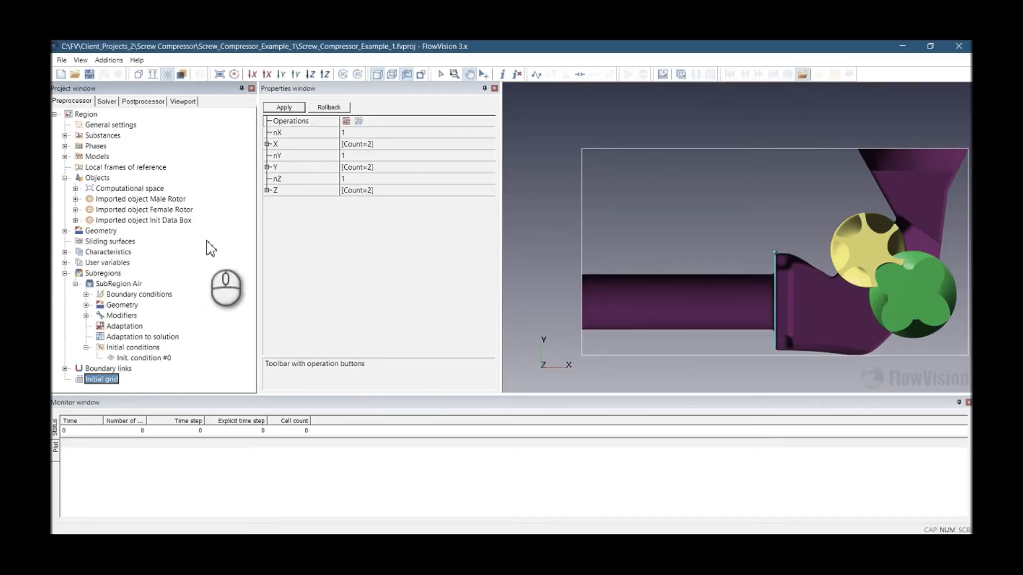
pyautogui.click(346, 123)
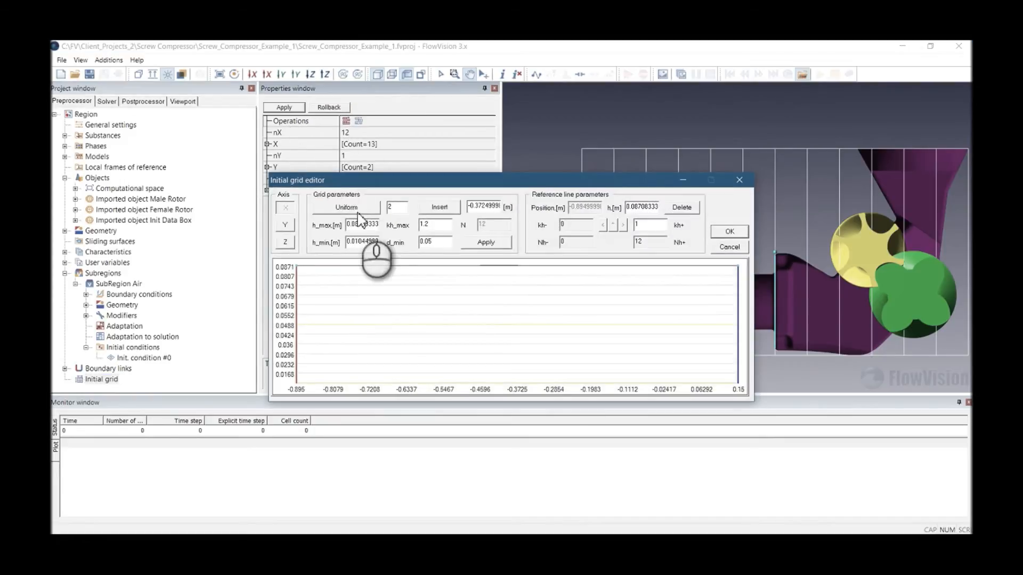
pyautogui.moveTo(369, 207); pyautogui.dragTo(189, 138)
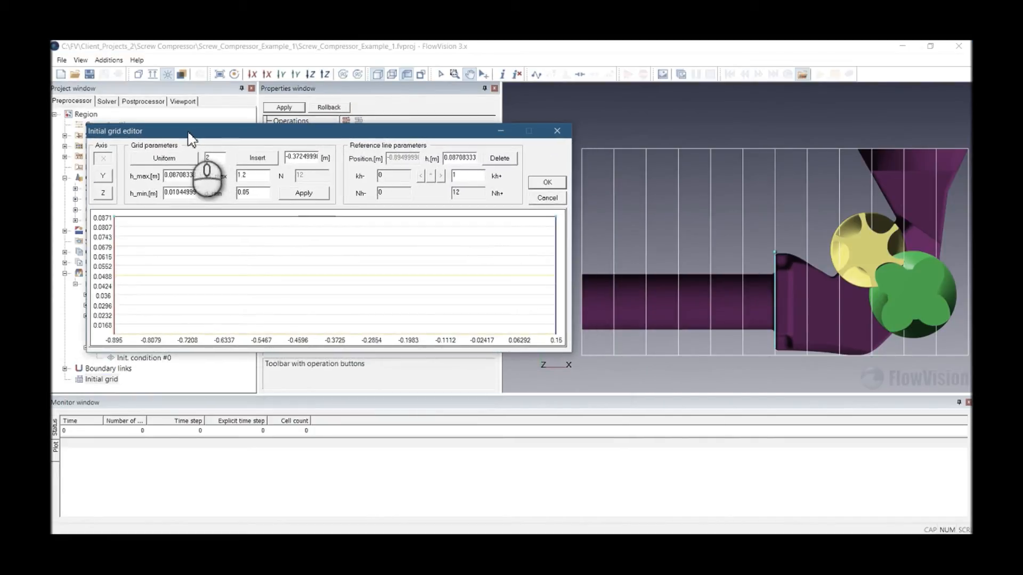
pyautogui.click(259, 158)
pyautogui.click(373, 258)
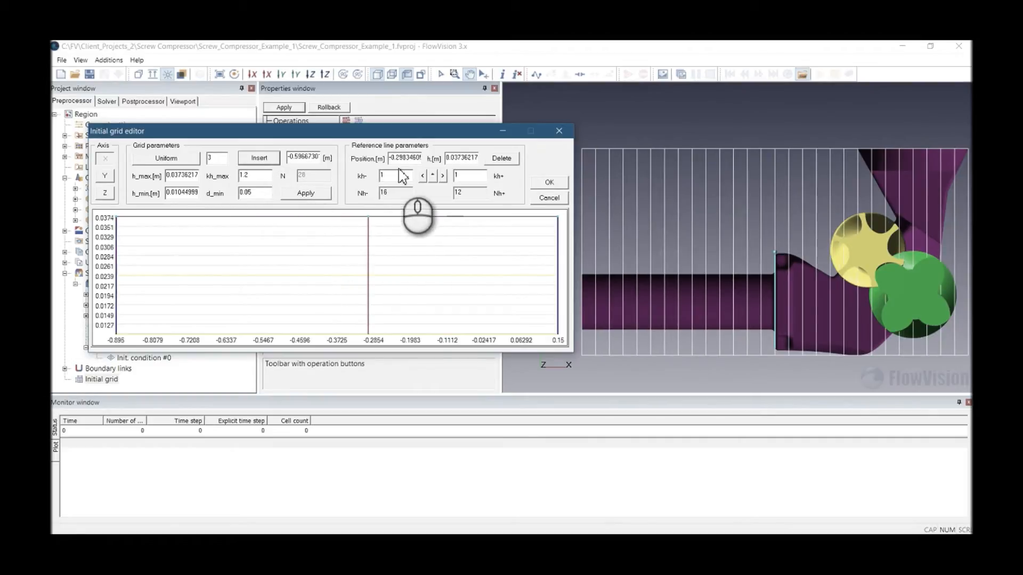
pyautogui.doubleClick(406, 159)
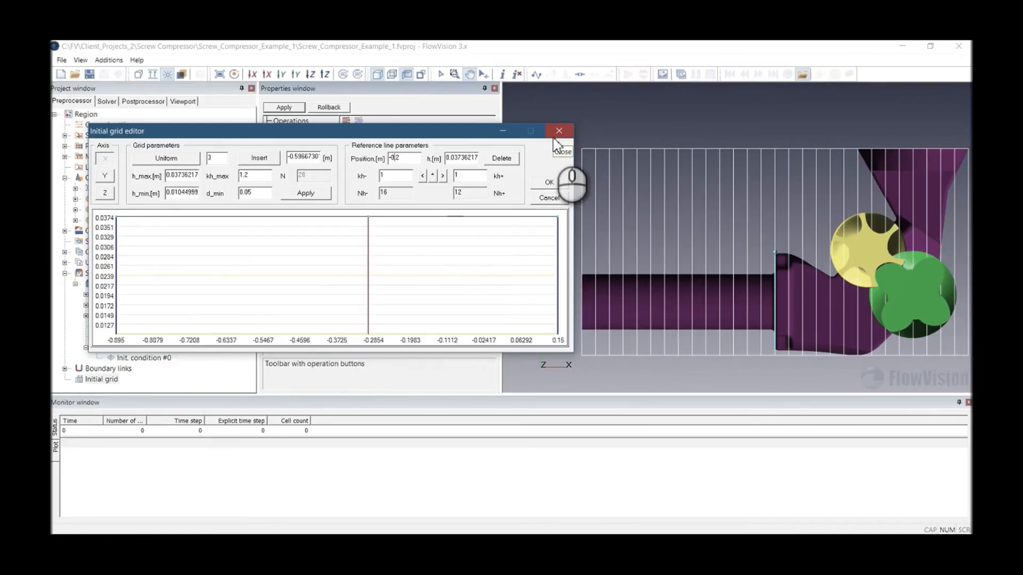
pyautogui.write('-0.25')
pyautogui.press('Return')
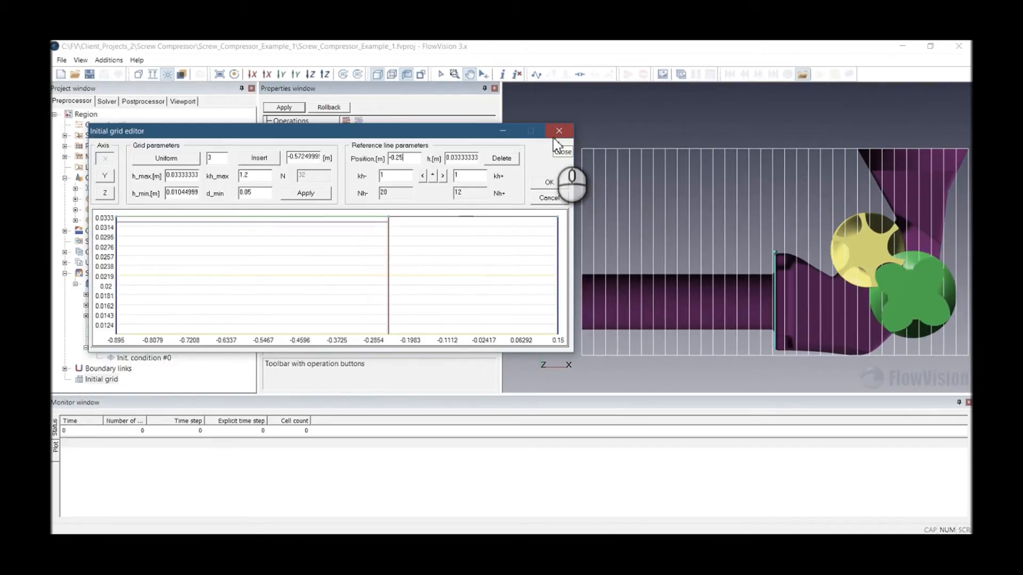
# - Set the X-axis grid's minimum cell size h_min to 0.01 m, try an h_max of 7, and apply the parameters
pyautogui.doubleClick(189, 194)
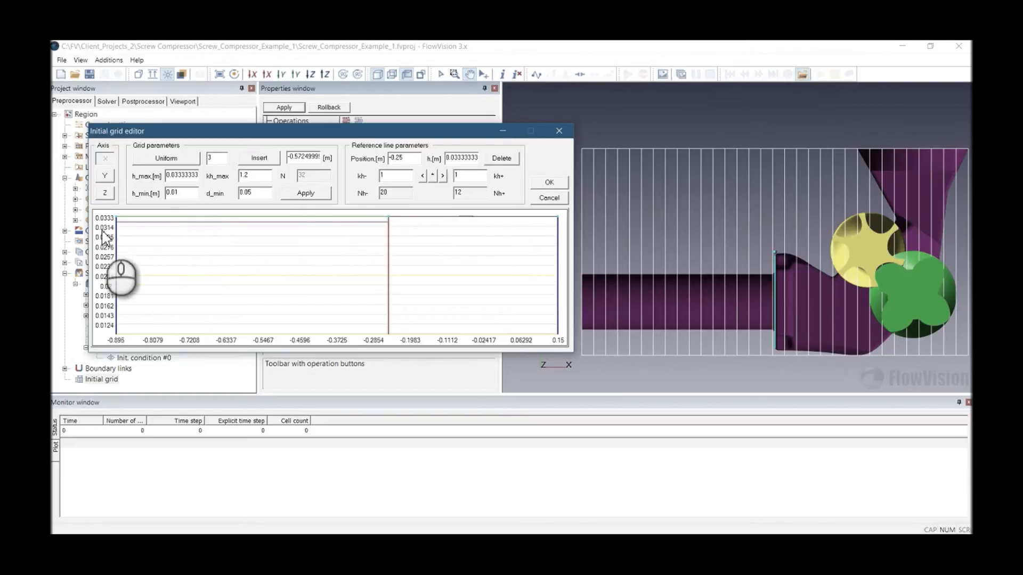
pyautogui.click(119, 249)
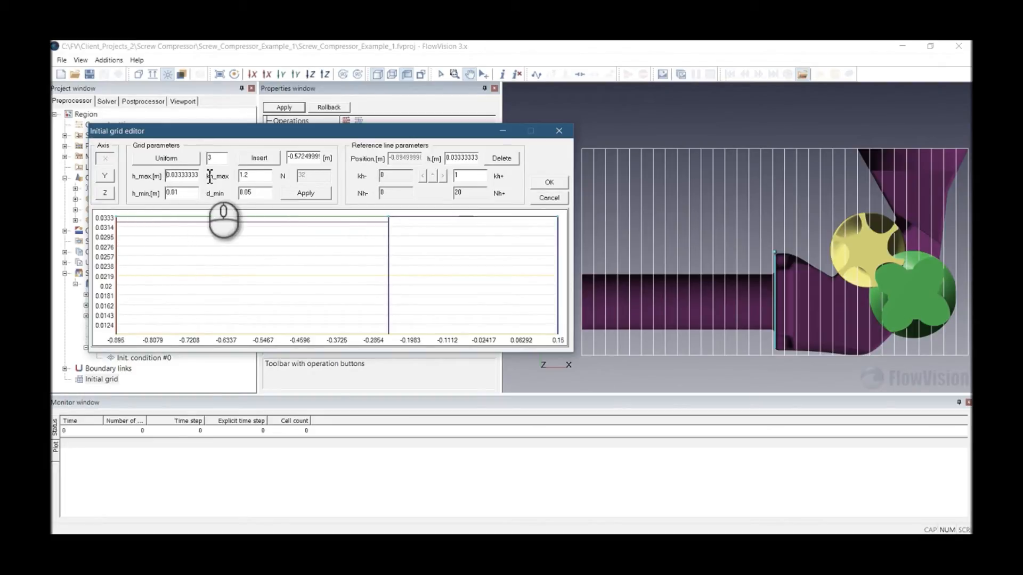
pyautogui.moveTo(167, 176); pyautogui.dragTo(367, 176)
pyautogui.write('7')
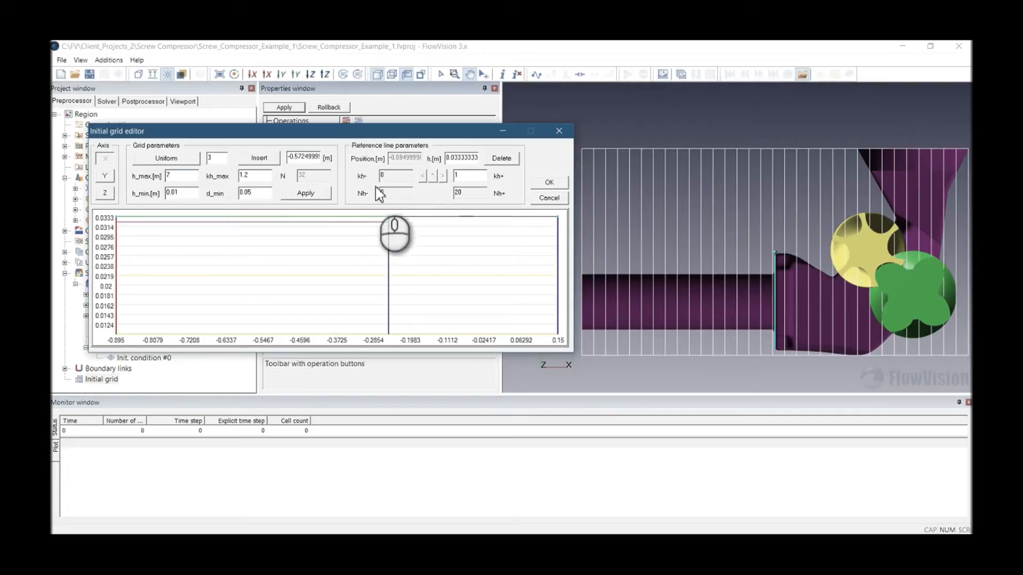
pyautogui.click(305, 193)
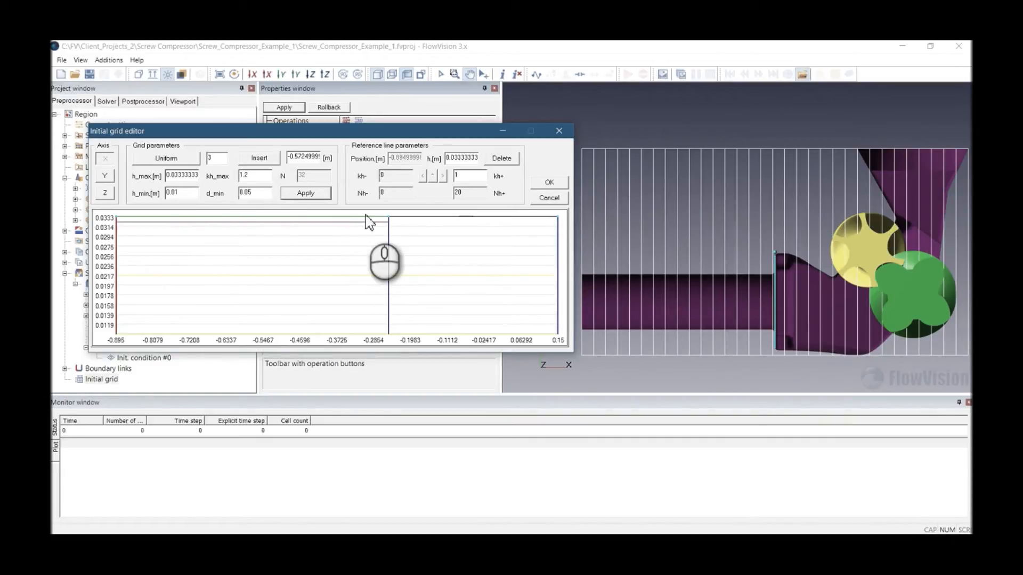
# - Reduce the cell size at the -0.25 m reference line to 0.01 m to refine the X-axis grid there
pyautogui.click(395, 223)
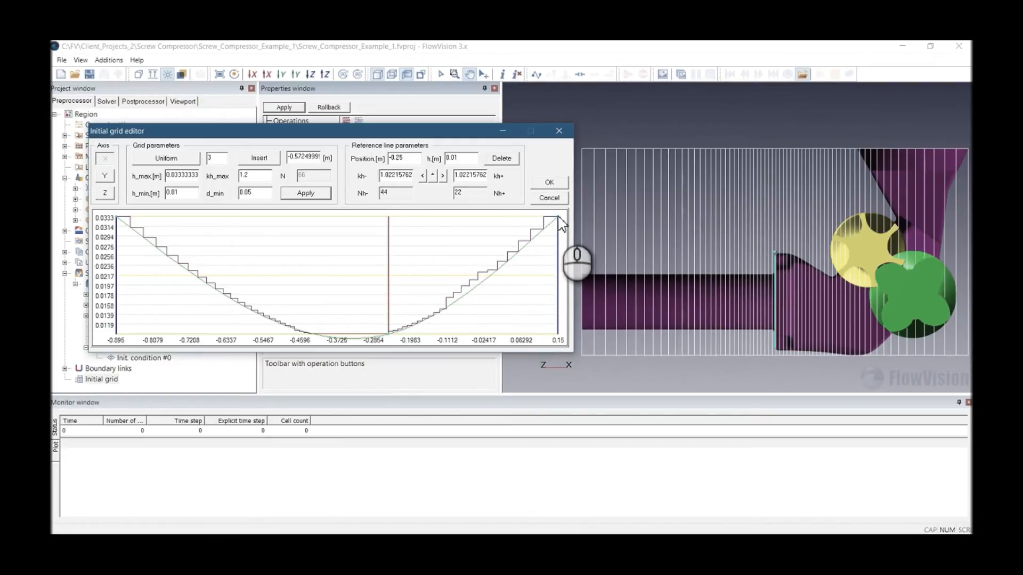
# - Set the cell size at the X-axis grid's end reference line (0.15 m) to 0.01 m
pyautogui.moveTo(563, 224); pyautogui.dragTo(565, 351)
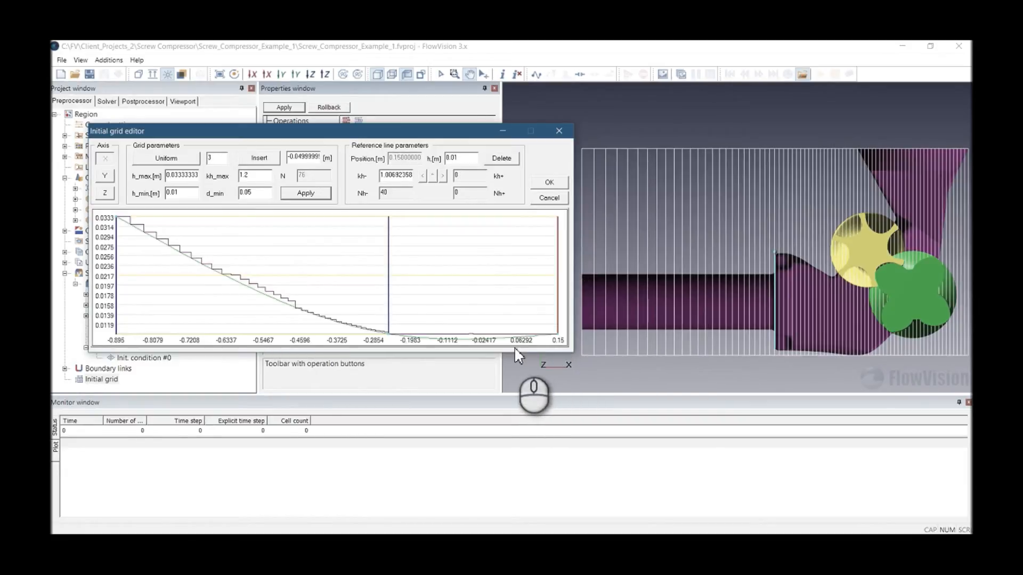
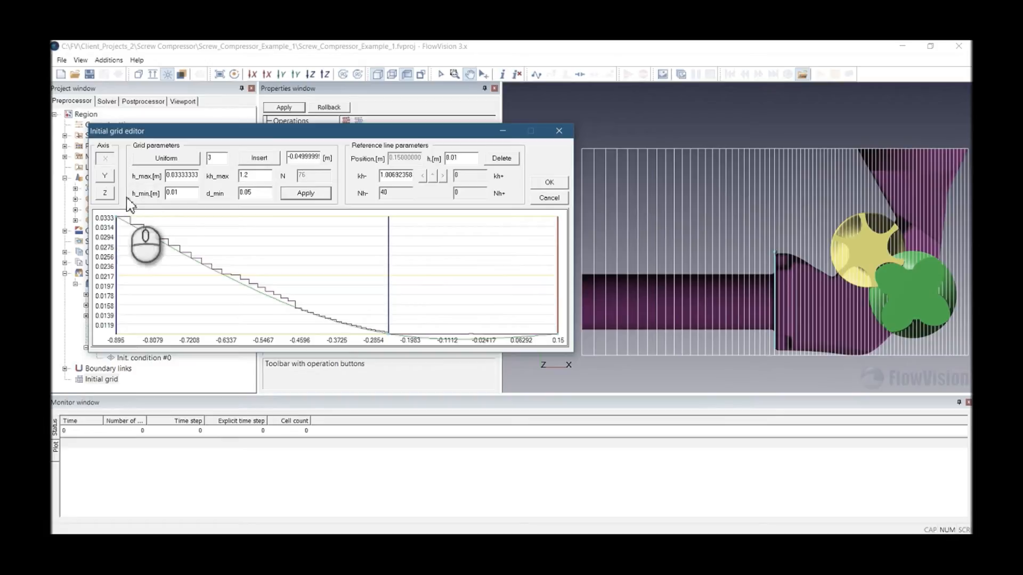
pyautogui.doubleClick(178, 195)
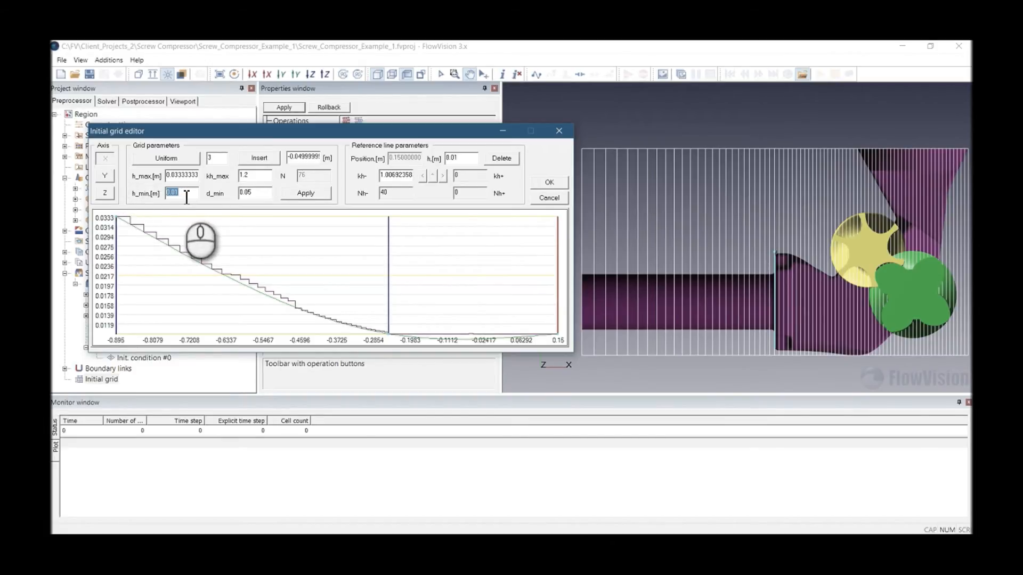
# - Set the cell size h to 0.01 m at both the start and end reference lines of the Y-axis grid
pyautogui.click(105, 181)
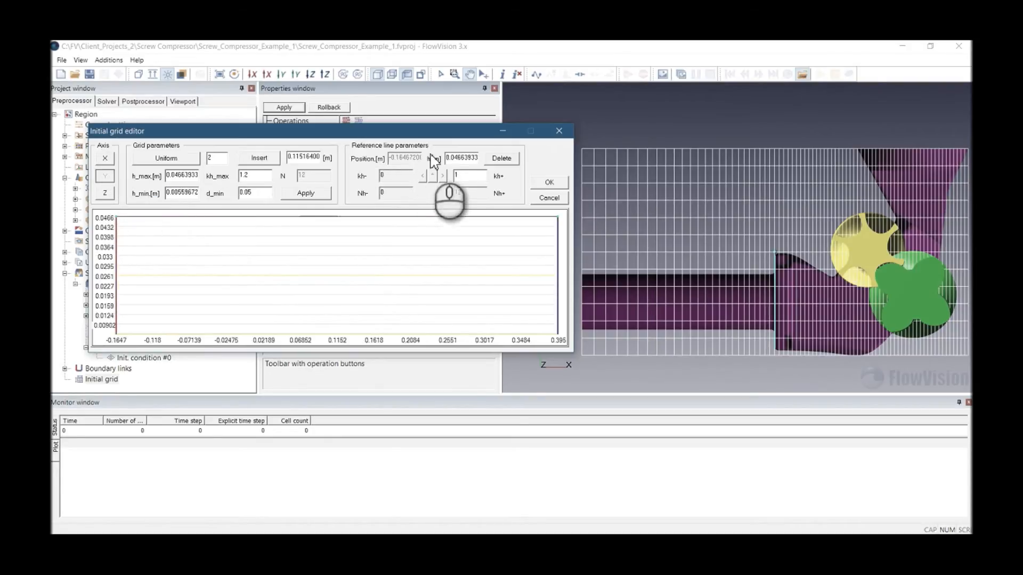
pyautogui.doubleClick(453, 162)
pyautogui.write('0.01')
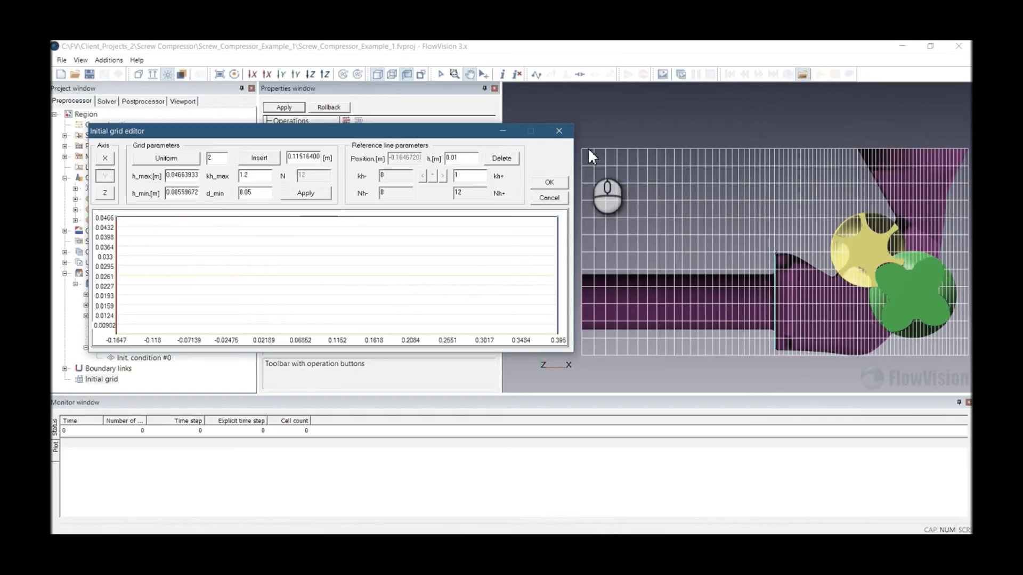
pyautogui.press('Return')
pyautogui.click(555, 236)
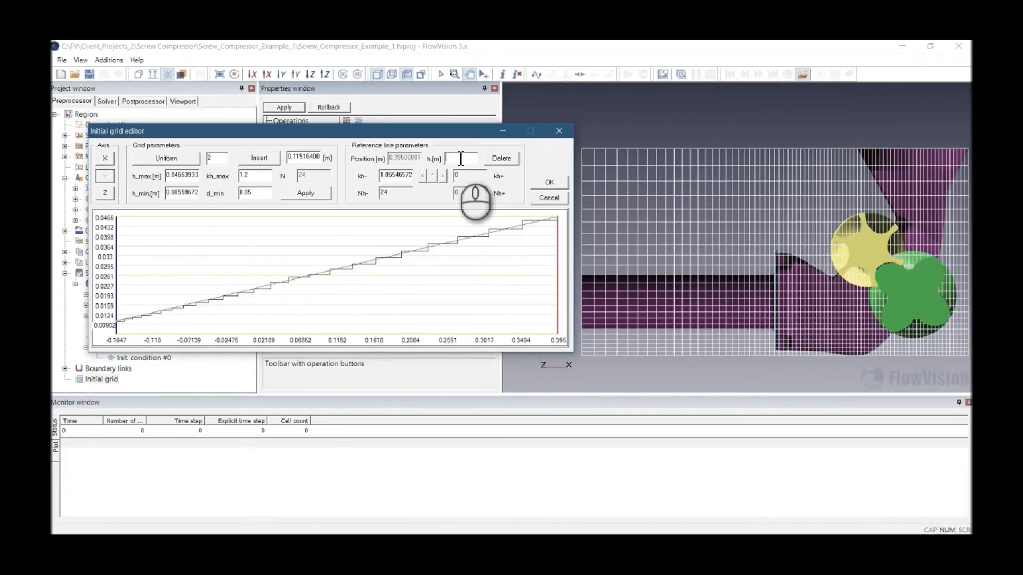
pyautogui.write('0.01')
pyautogui.press('Return')
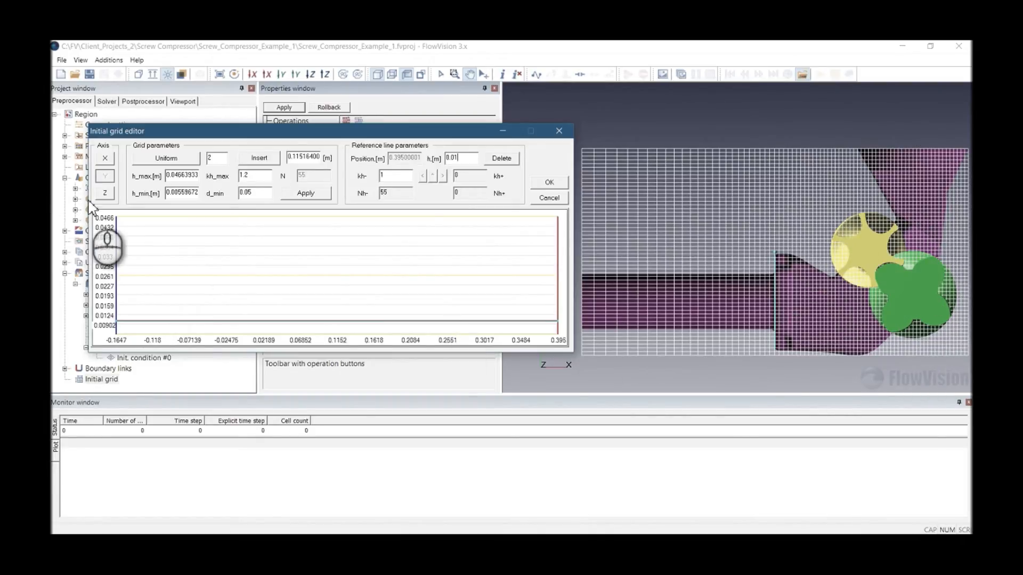
# - Set the cell size h to 0.01 m at both the start and end reference lines of the Z-axis grid
pyautogui.click(103, 193)
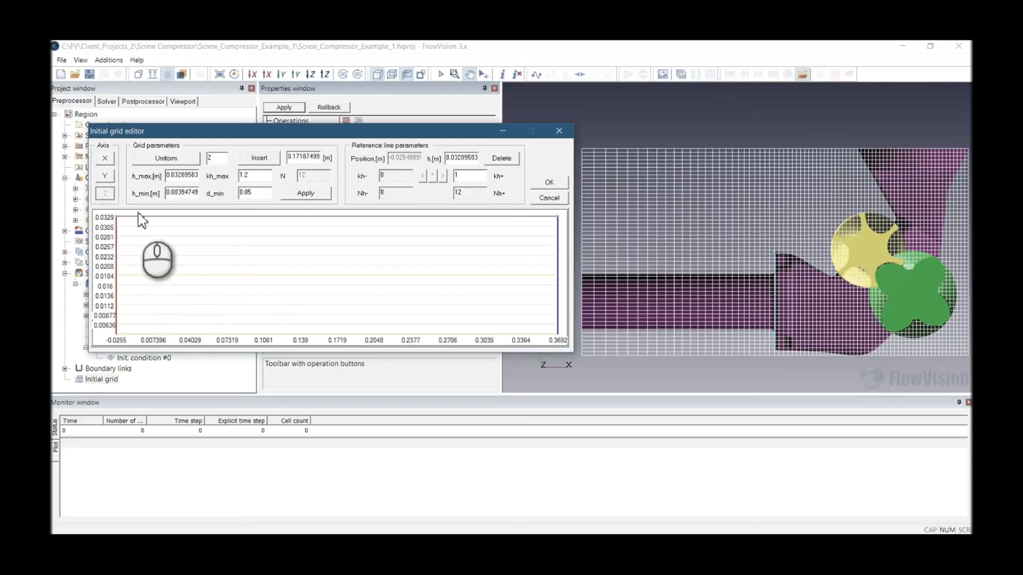
pyautogui.moveTo(456, 162); pyautogui.dragTo(638, 143)
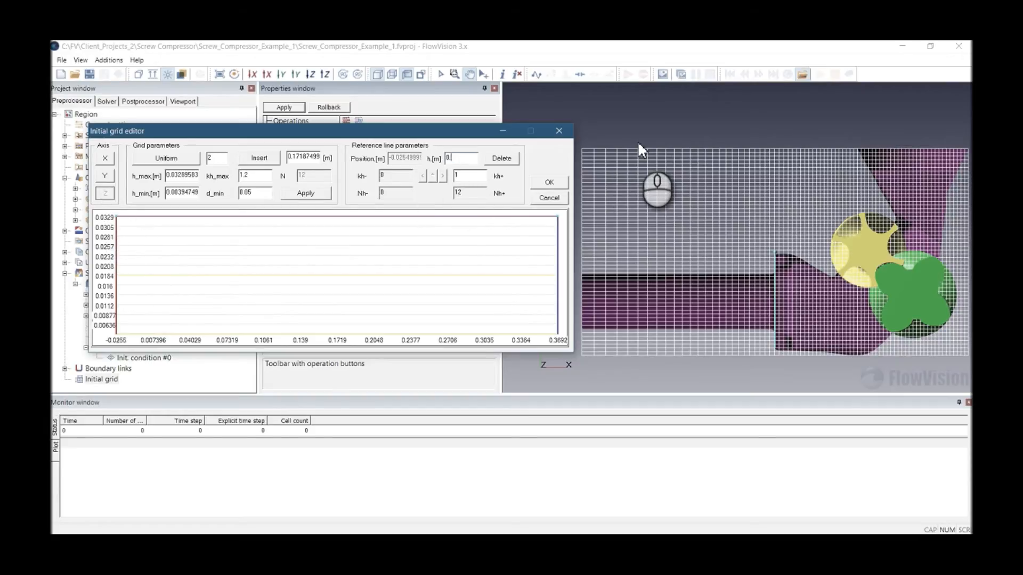
pyautogui.write('0.01')
pyautogui.press('Return')
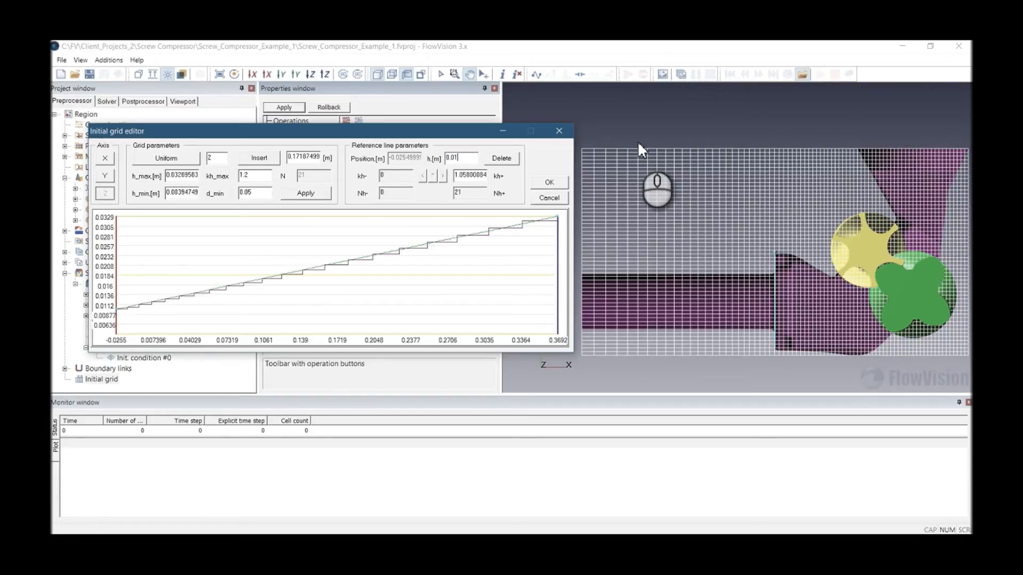
pyautogui.click(558, 256)
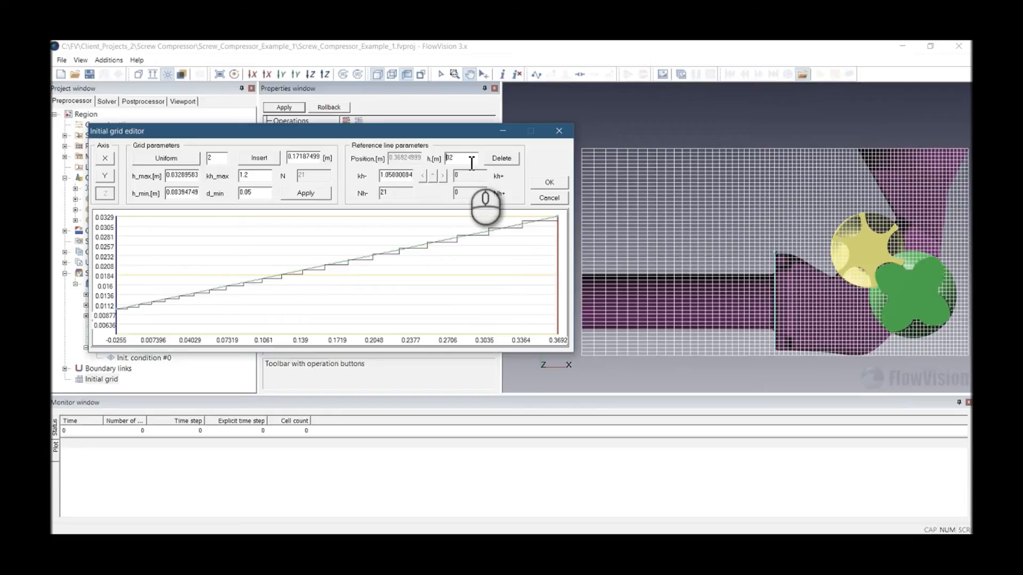
pyautogui.press('Return')
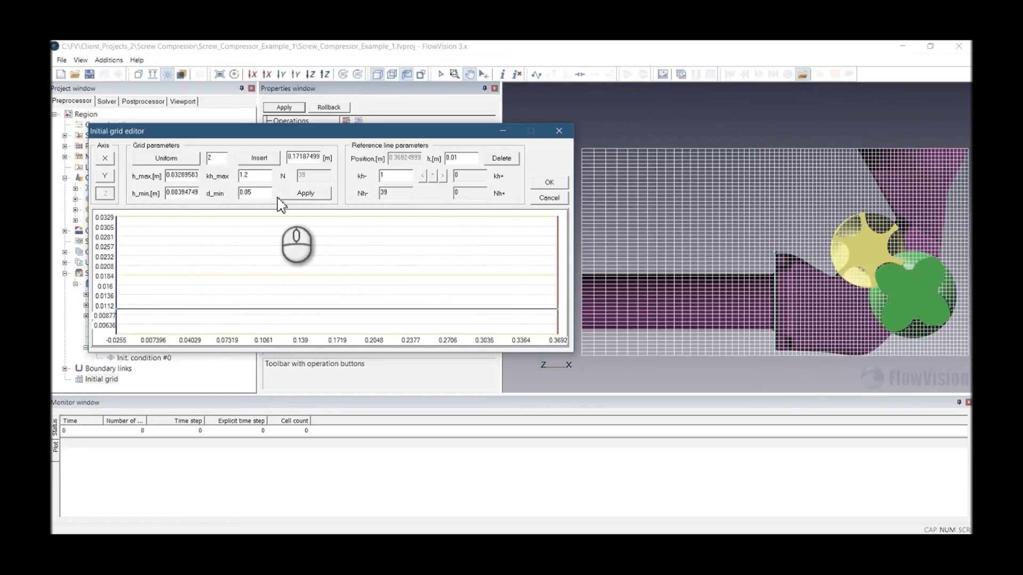
# - Accept the edited initial grid along with its statistics, apply it to the project, and inspect it in the 3D scene
pyautogui.click(548, 184)
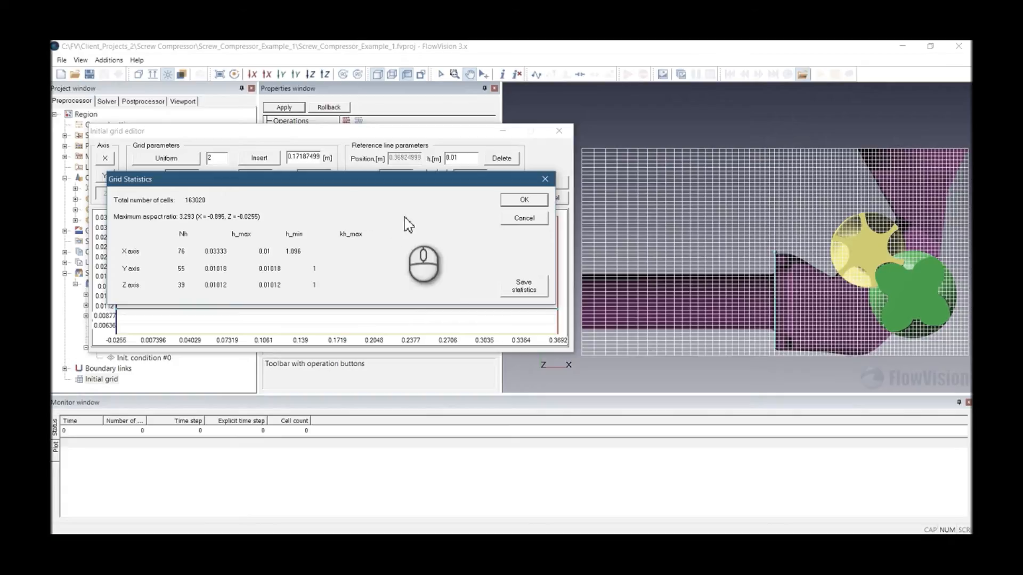
pyautogui.click(524, 201)
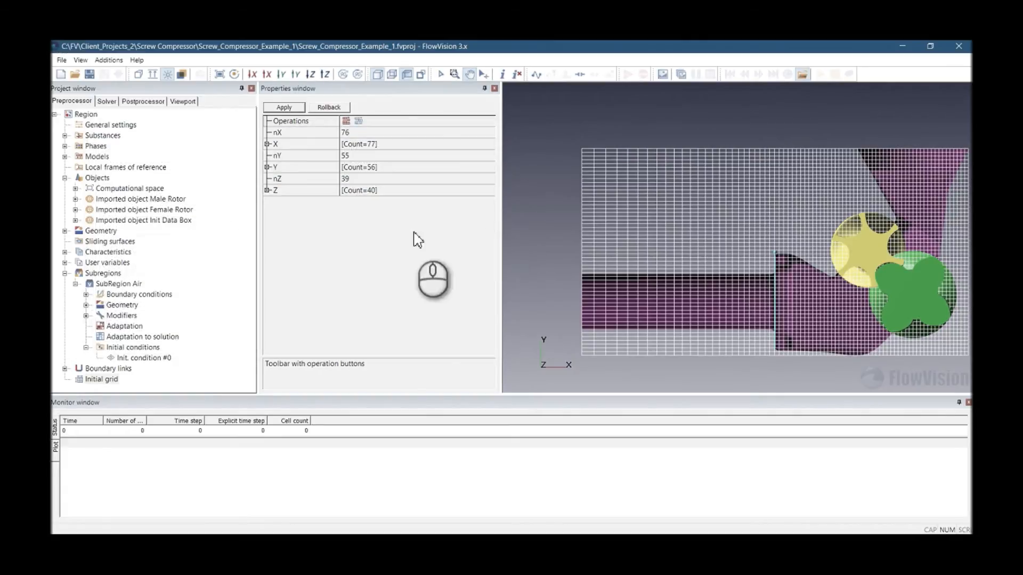
pyautogui.click(294, 109)
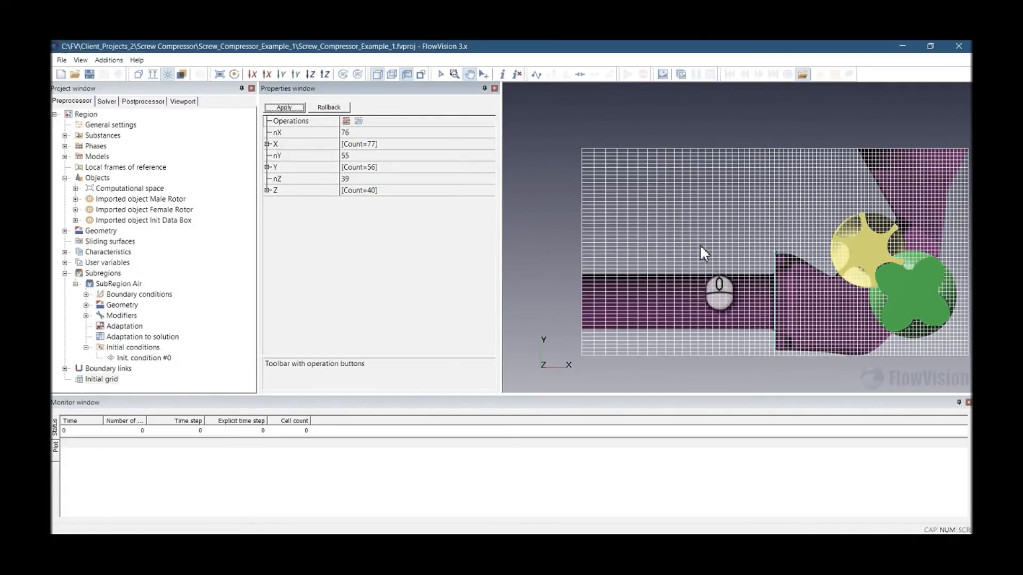
pyautogui.scroll(-5, 691, 242)
pyautogui.moveTo(767, 269); pyautogui.dragTo(666, 246)
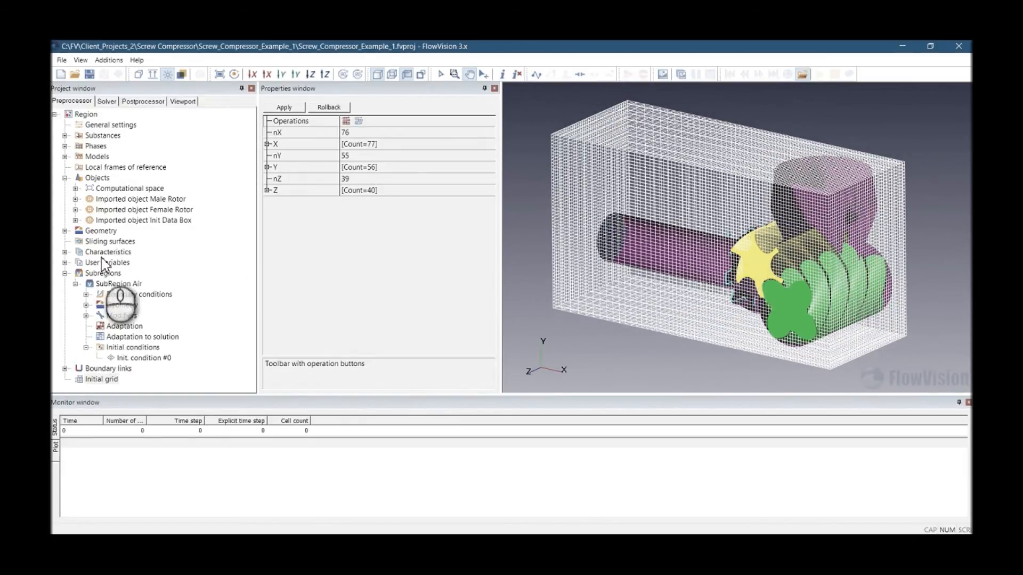
# - Batch import the Adaptation_Rotors_Box geometry file into the project's objects
pyautogui.rightClick(94, 178)
pyautogui.click(113, 197)
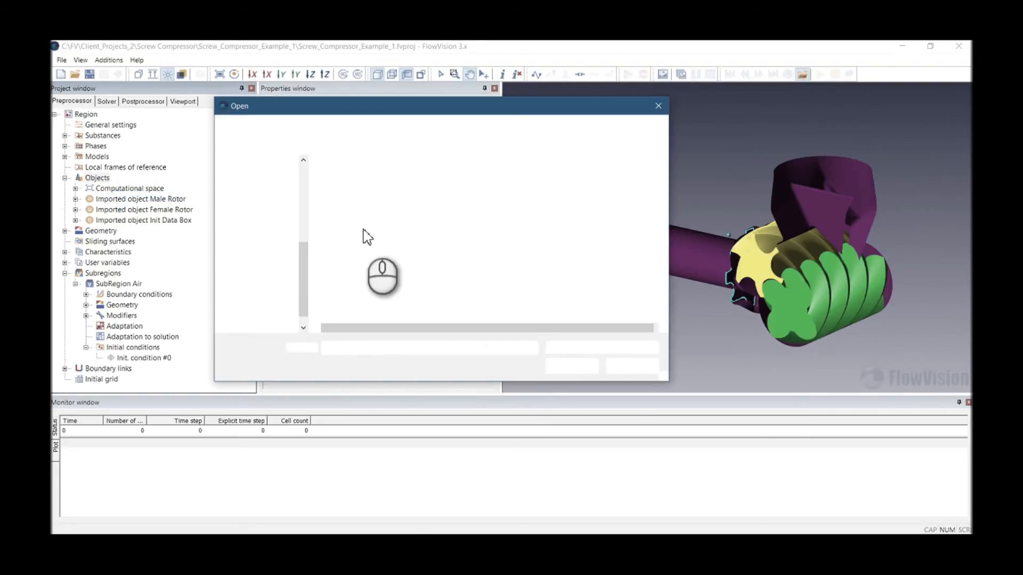
pyautogui.click(378, 194)
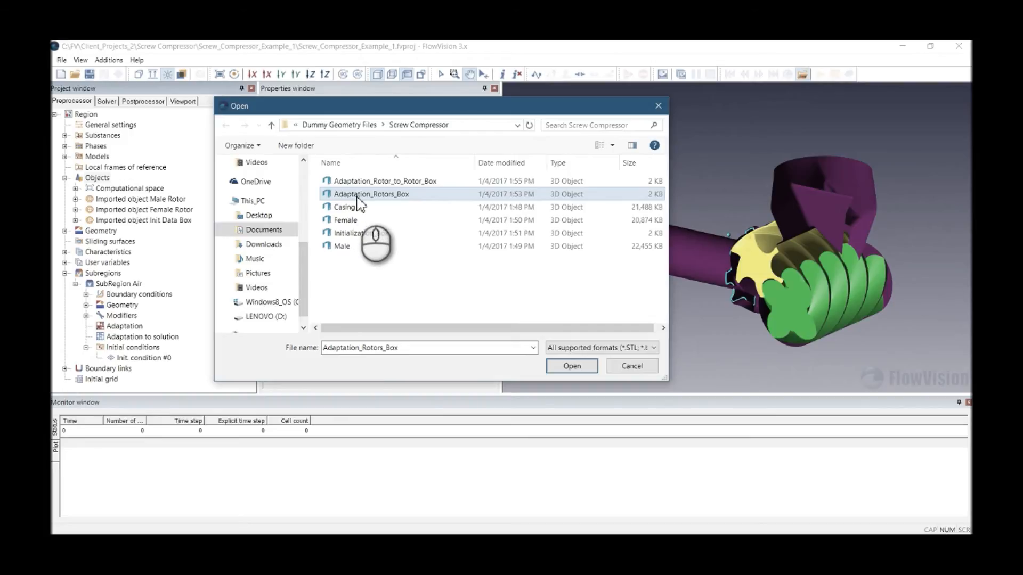
pyautogui.doubleClick(398, 199)
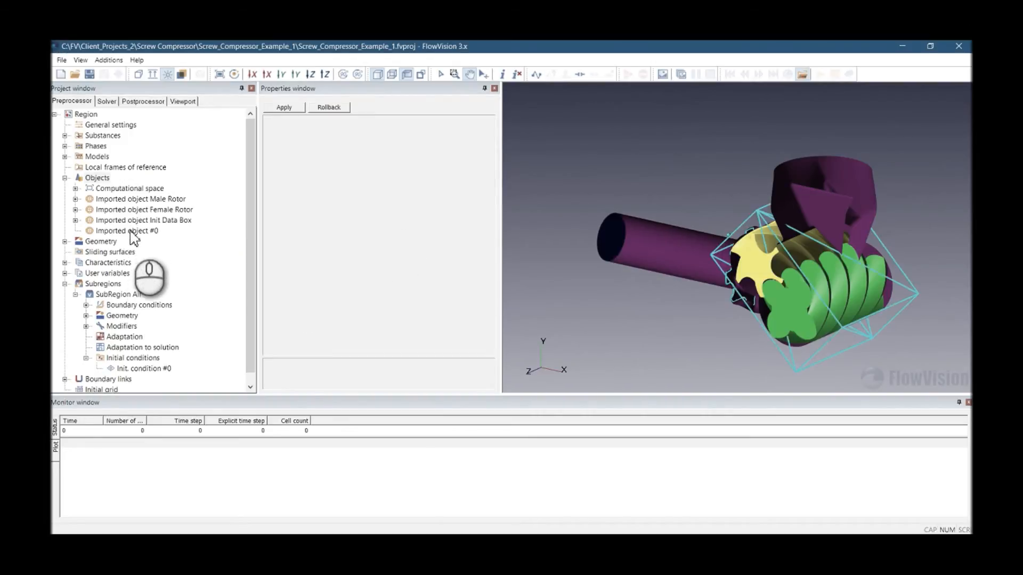
# - Rename the newly imported box as Imported object Adapt Big Box and apply the change
pyautogui.click(136, 230)
pyautogui.click(400, 133)
pyautogui.press('End')
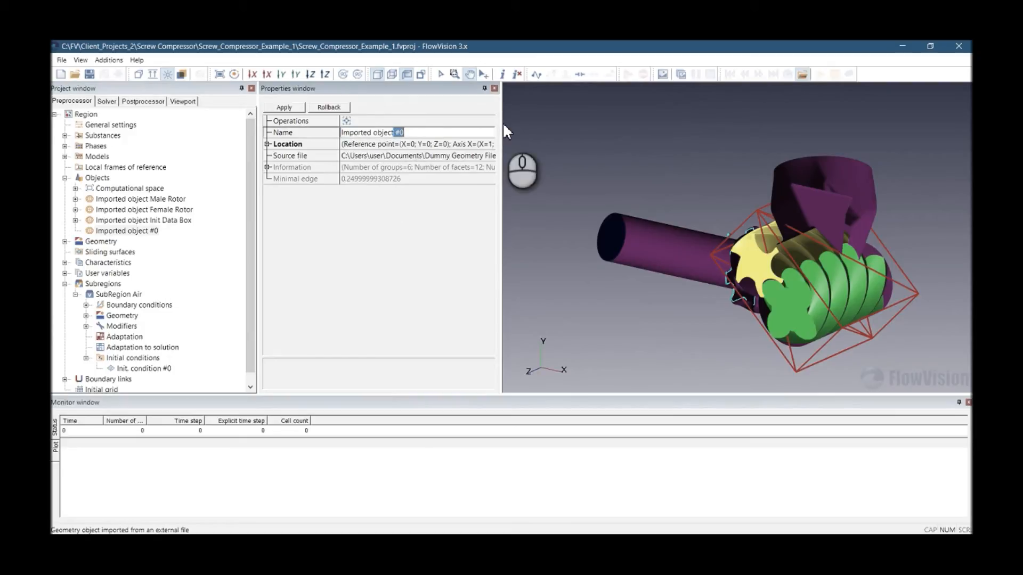
pyautogui.press('BackSpace')
pyautogui.press('BackSpace')
pyautogui.write('Adapt Bo')
pyautogui.press('BackSpace')
pyautogui.write('ig Box')
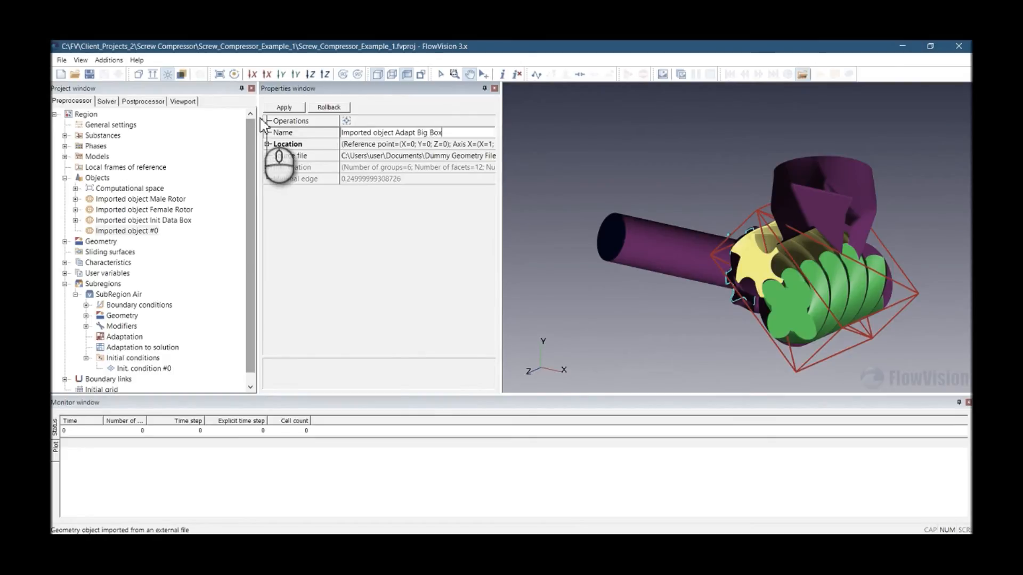
pyautogui.click(282, 108)
# - Create an adaptation in SubRegion Air and name it Adaptation Big Box
pyautogui.scroll(-1, 166, 236)
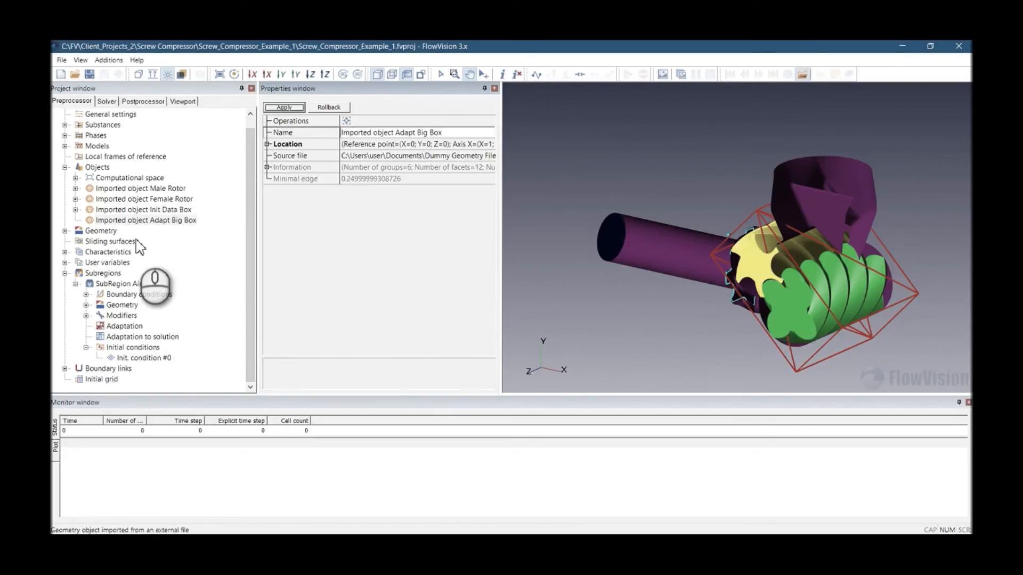
pyautogui.click(128, 327)
pyautogui.rightClick(133, 331)
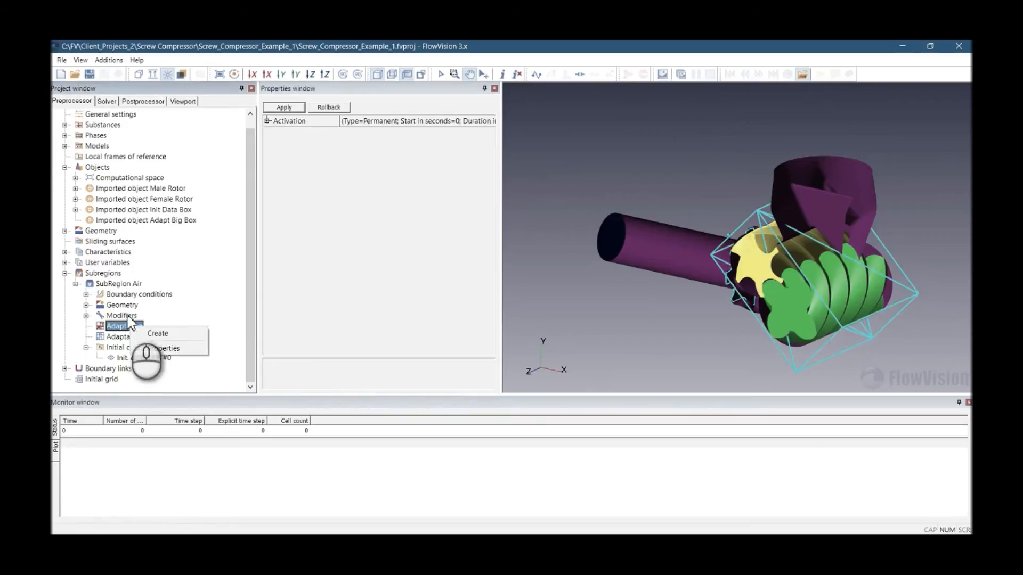
pyautogui.click(304, 262)
pyautogui.moveTo(632, 285); pyautogui.dragTo(759, 243)
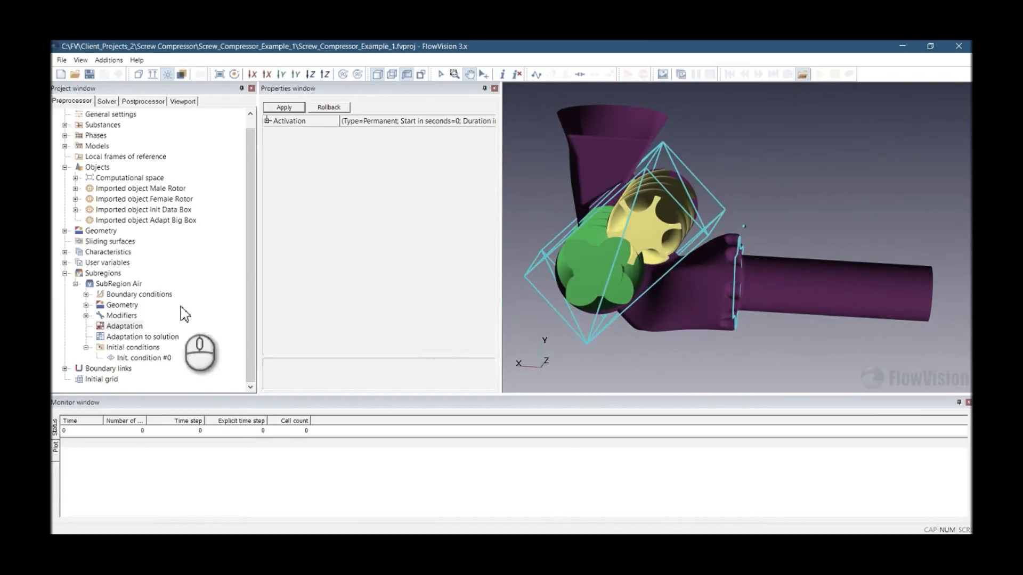
pyautogui.rightClick(113, 325)
pyautogui.click(133, 329)
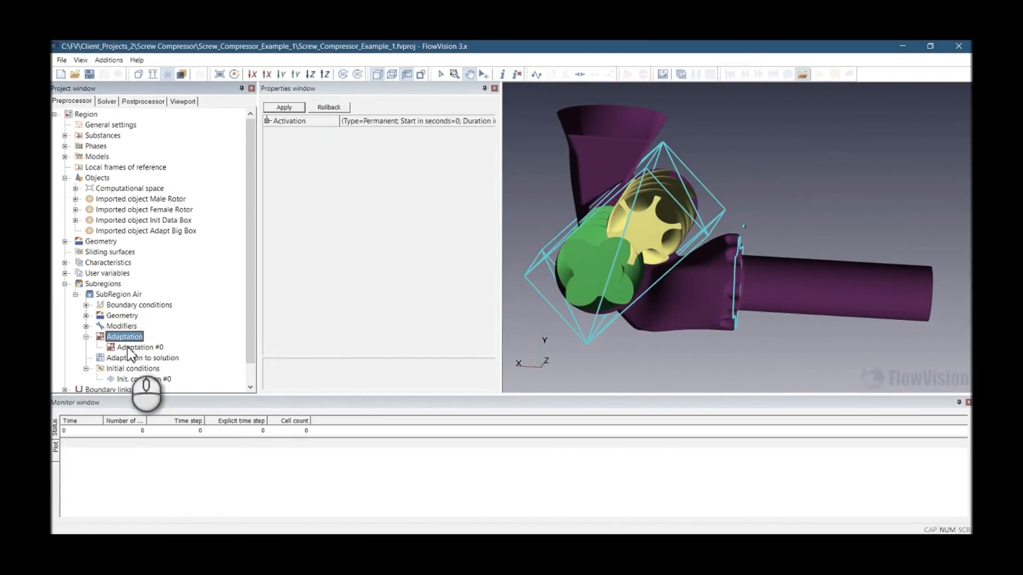
pyautogui.click(383, 122)
pyautogui.moveTo(380, 123); pyautogui.dragTo(474, 127)
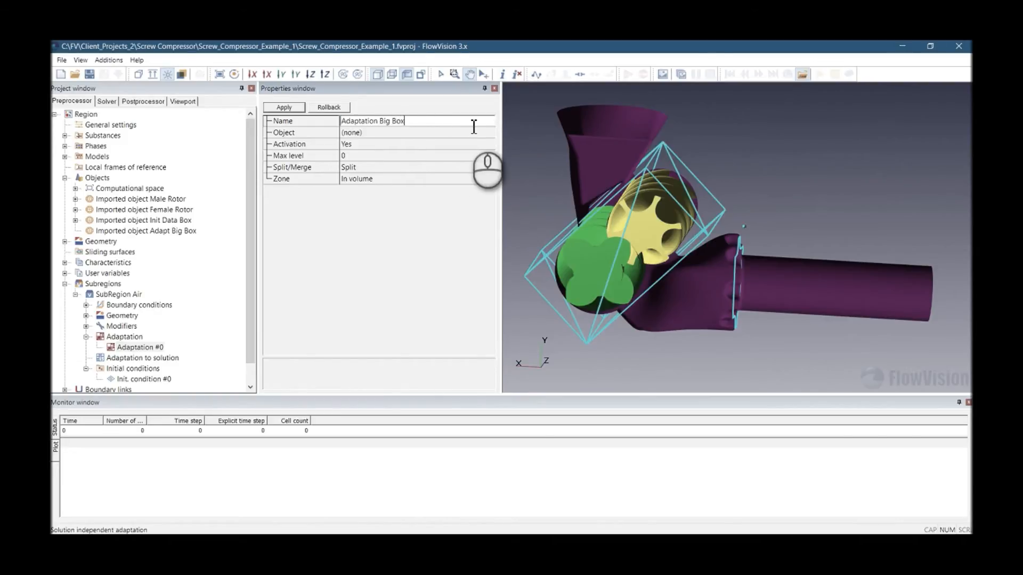
# - Assign Imported object Adapt Big Box to the adaptation, set its max level to 2, and apply the settings
pyautogui.click(384, 133)
pyautogui.click(385, 132)
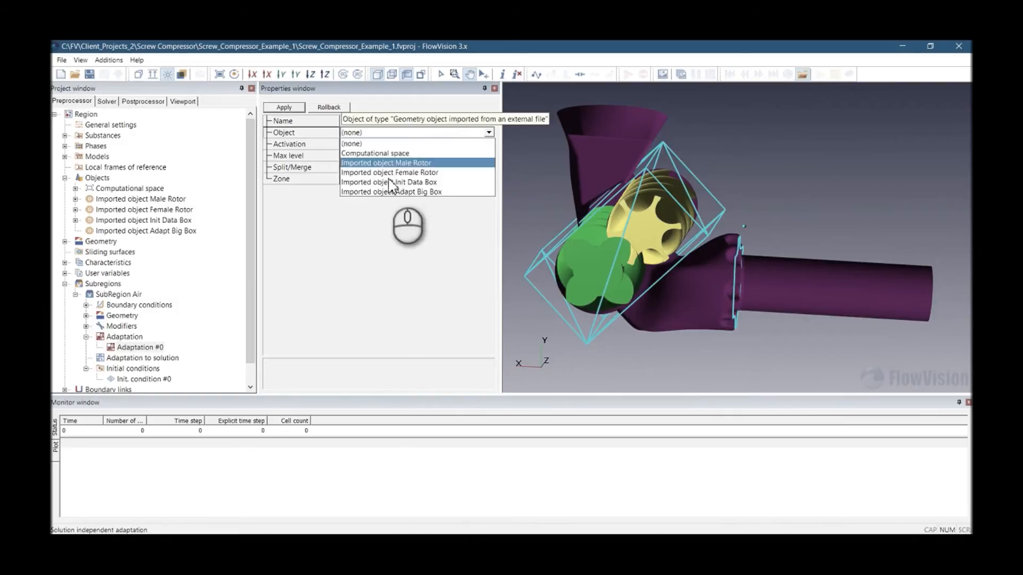
pyautogui.click(418, 192)
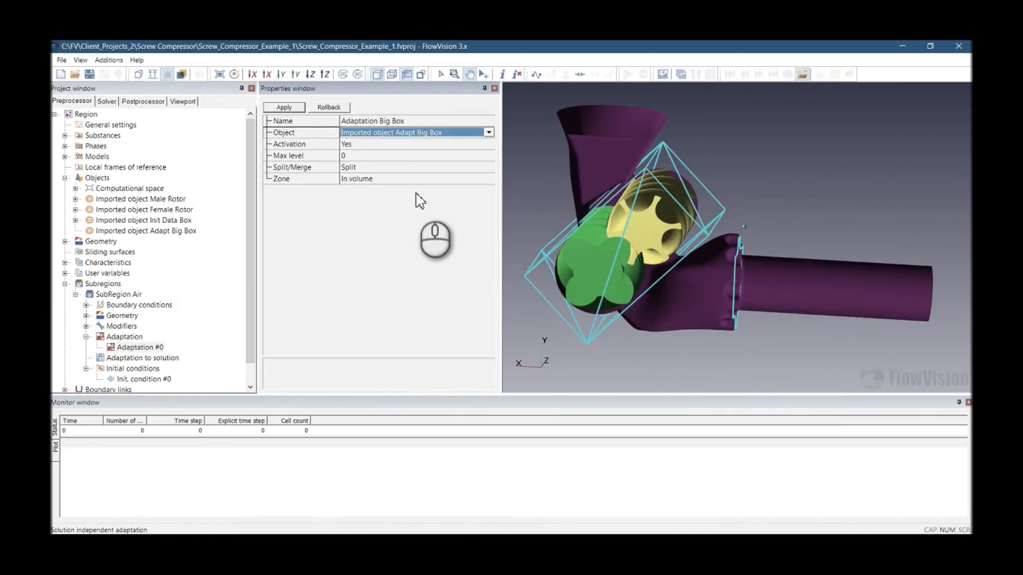
pyautogui.click(349, 156)
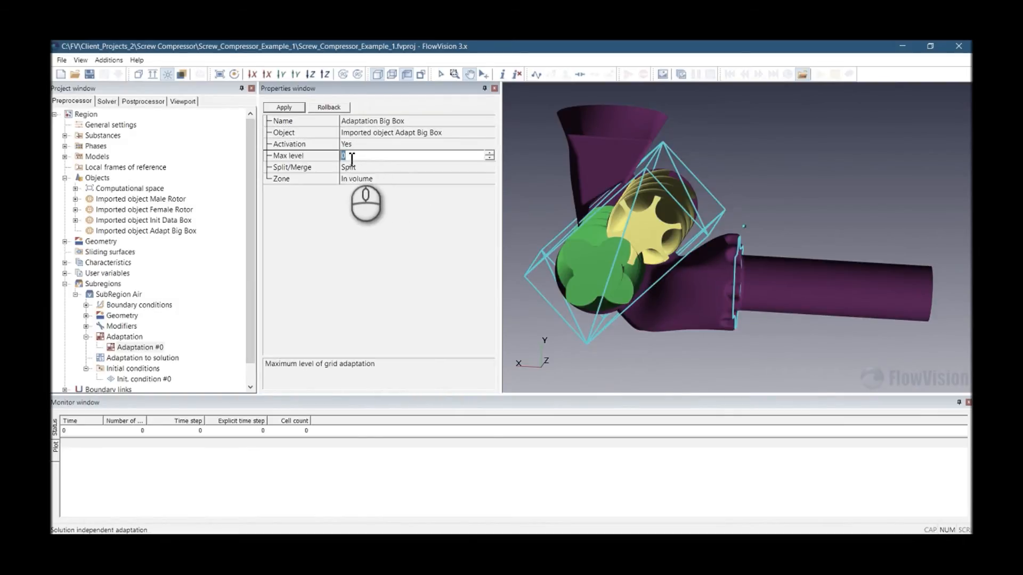
pyautogui.click(302, 109)
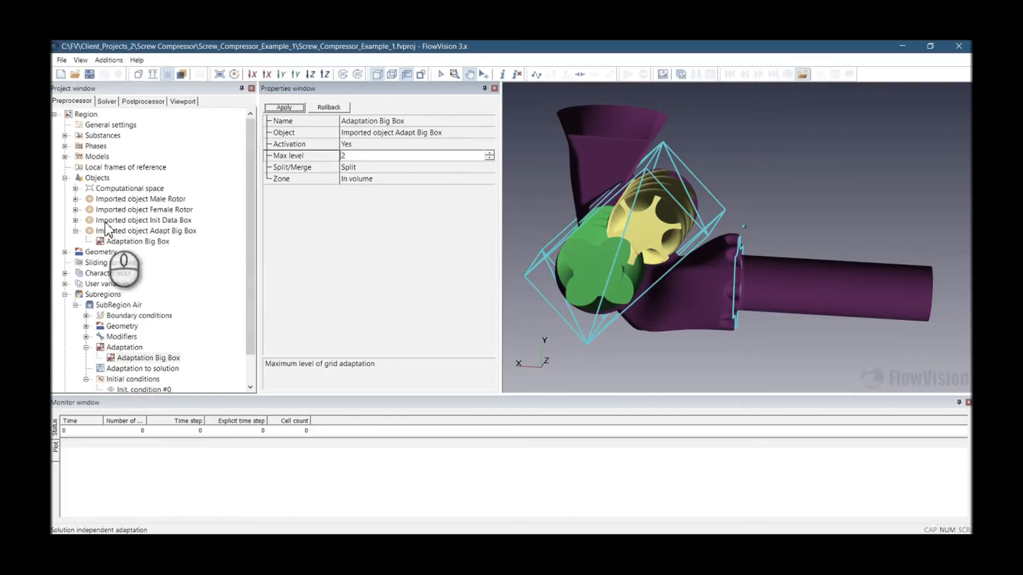
# - Batch import the Adaptation_Rotor_to_Rotor_Box geometry file into the project's objects and open the new object's properties
pyautogui.click(98, 179)
pyautogui.rightClick(98, 179)
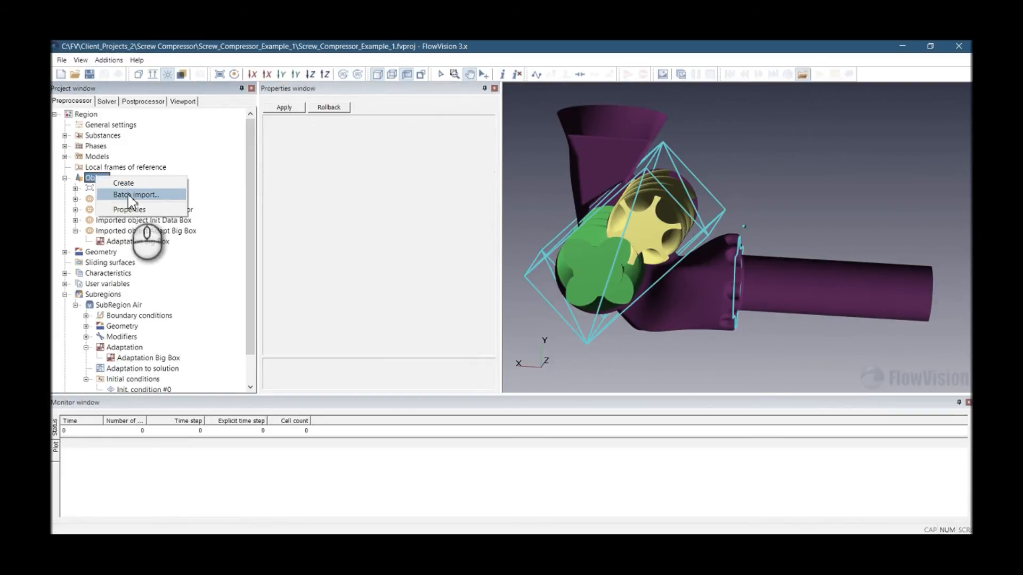
pyautogui.click(129, 195)
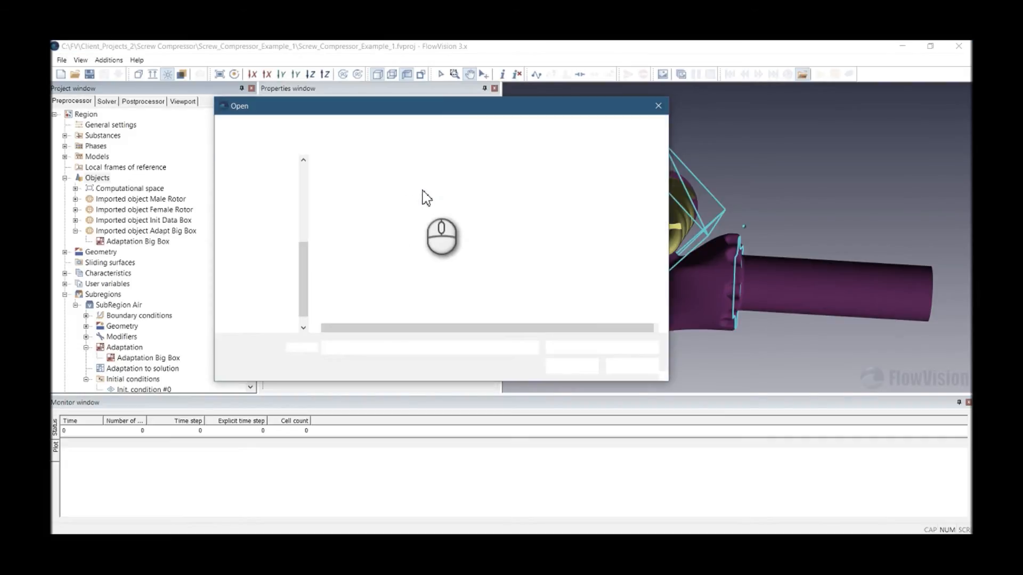
pyautogui.click(418, 181)
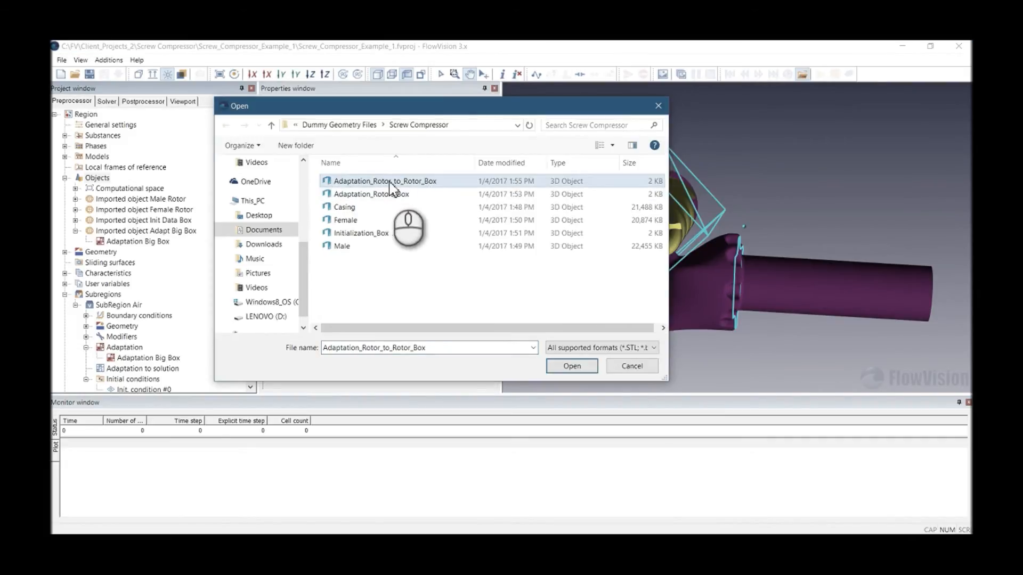
pyautogui.click(571, 366)
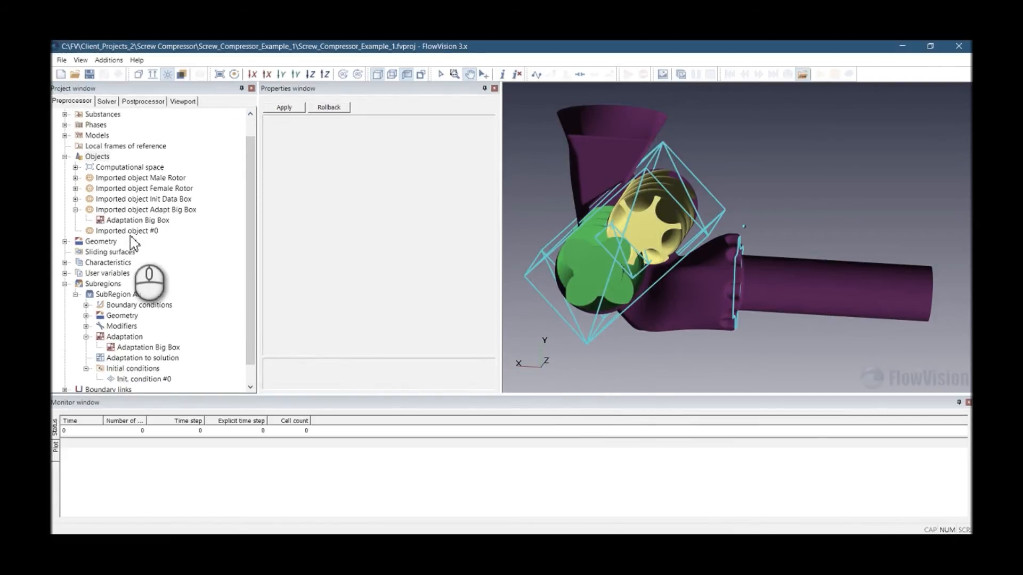
pyautogui.click(134, 230)
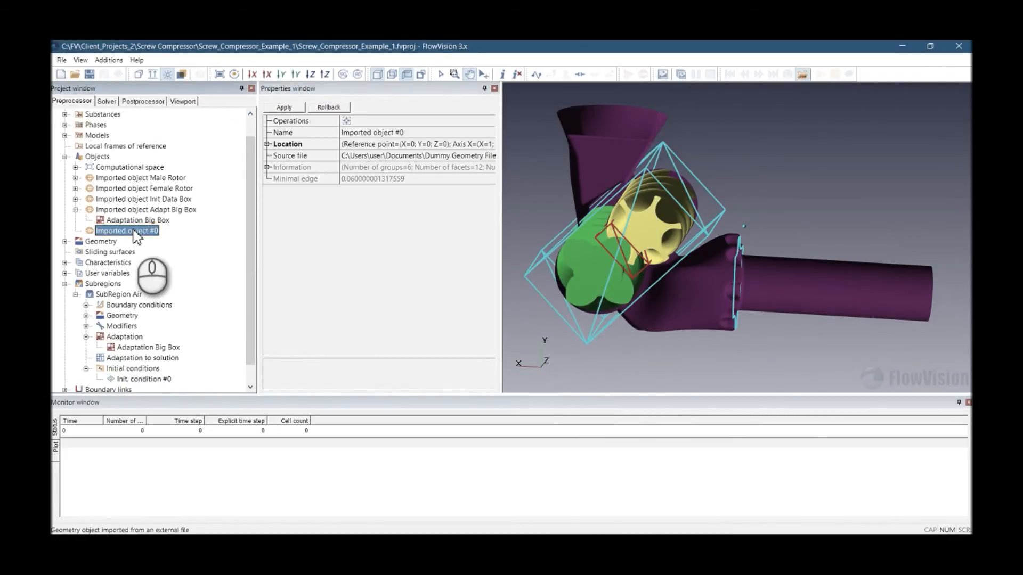
# - Rename the newly imported rotor-to-rotor box as Imported object Adapt Small Box and apply the change
pyautogui.click(395, 133)
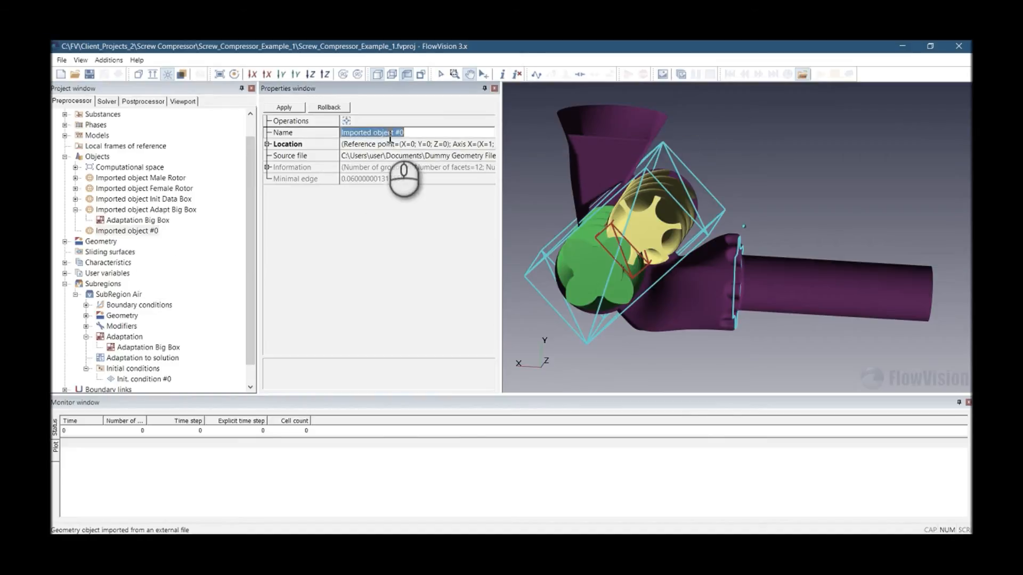
pyautogui.press('Delete')
pyautogui.press('Delete')
pyautogui.write('Ada')
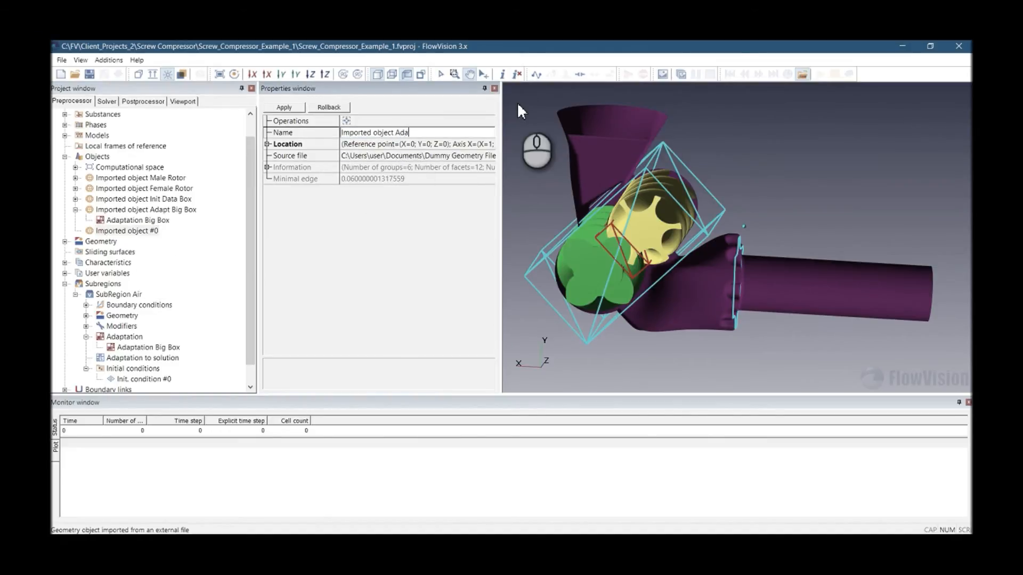
pyautogui.write('p Small Box')
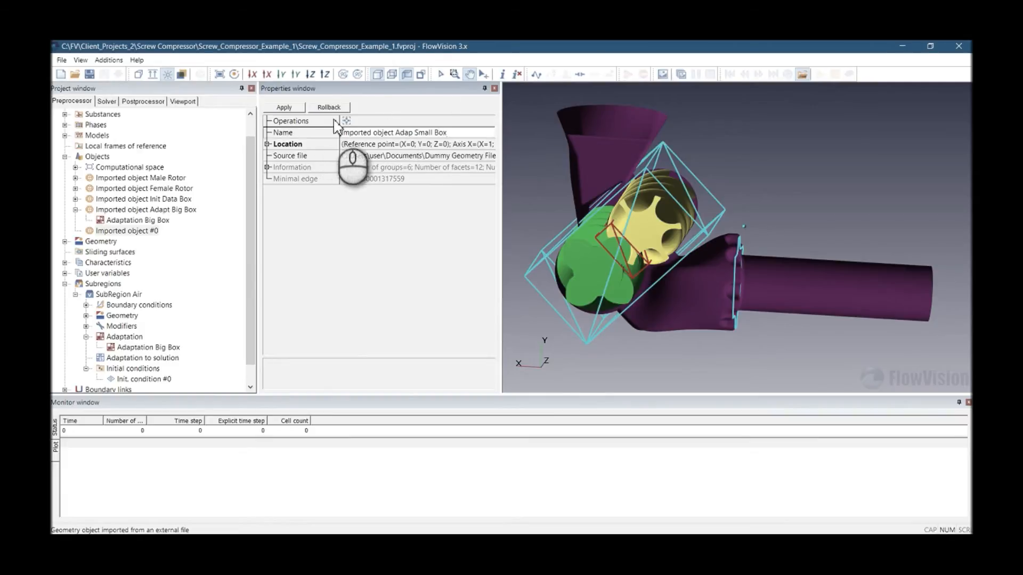
pyautogui.write('t')
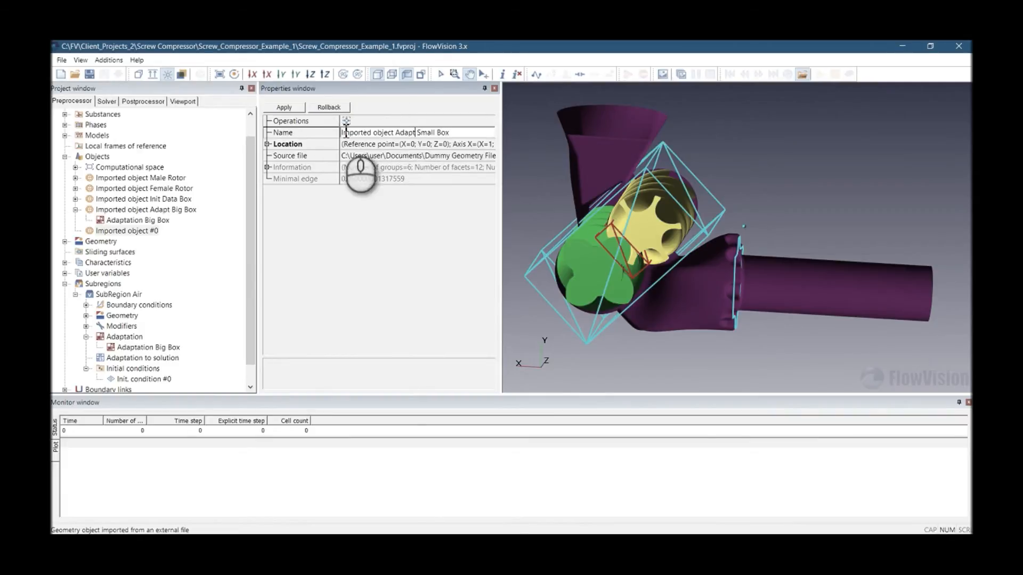
pyautogui.click(284, 107)
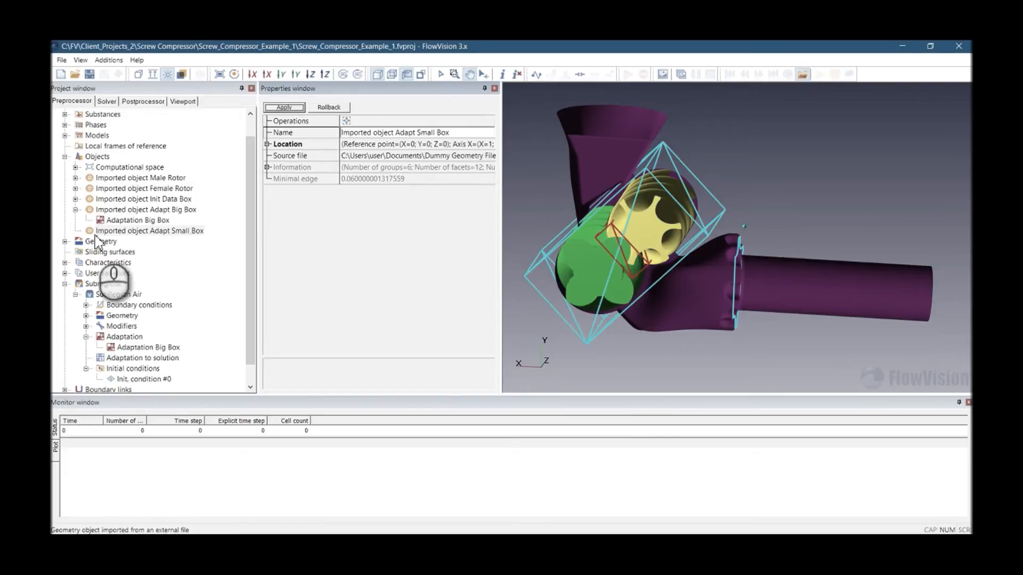
# - Create a second adaptation in SubRegion Air and name it Adaptation Small Box
pyautogui.moveTo(612, 297); pyautogui.dragTo(778, 246)
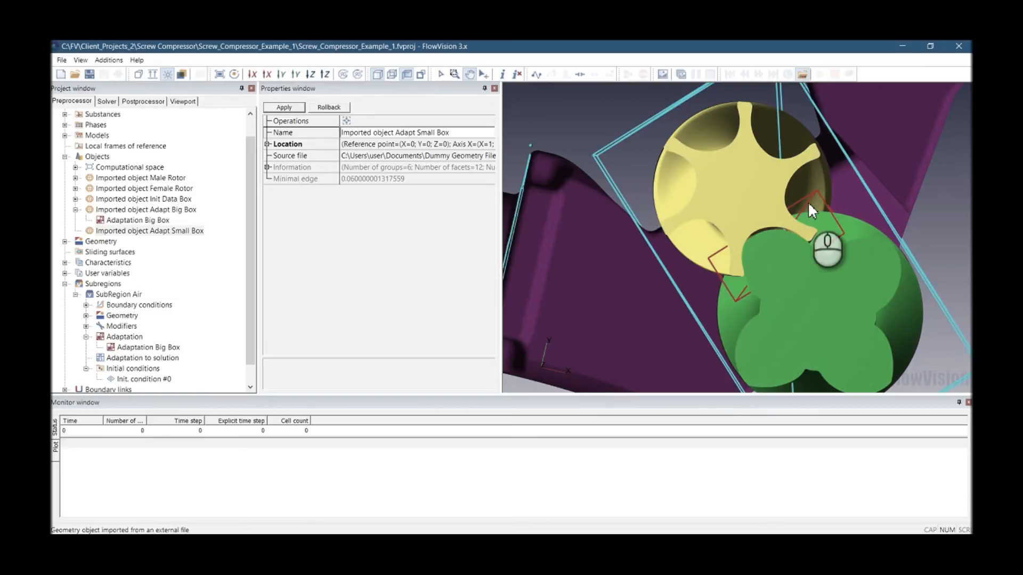
pyautogui.scroll(-2, 706, 292)
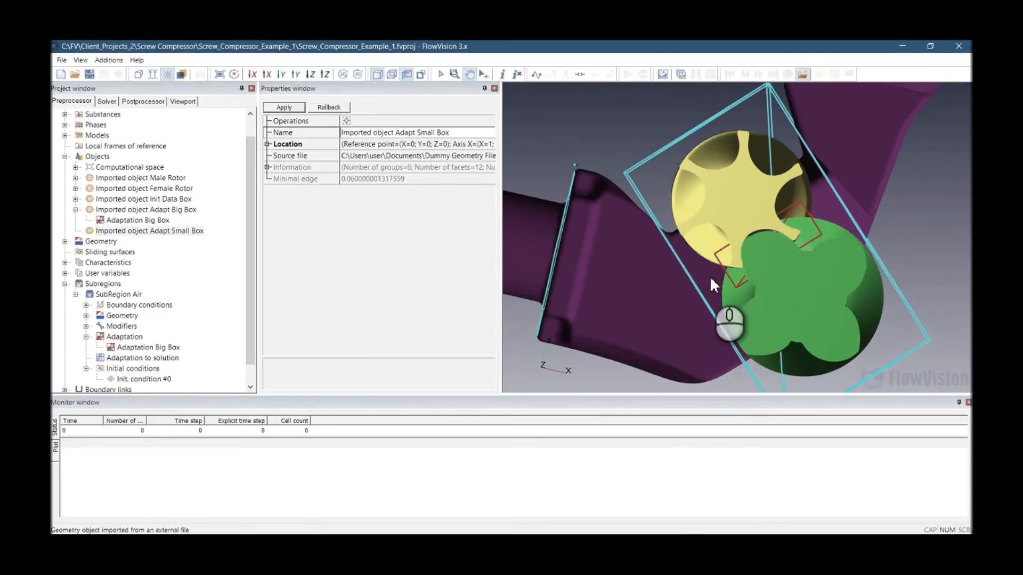
pyautogui.scroll(-2, 710, 278)
pyautogui.scroll(-1, 127, 228)
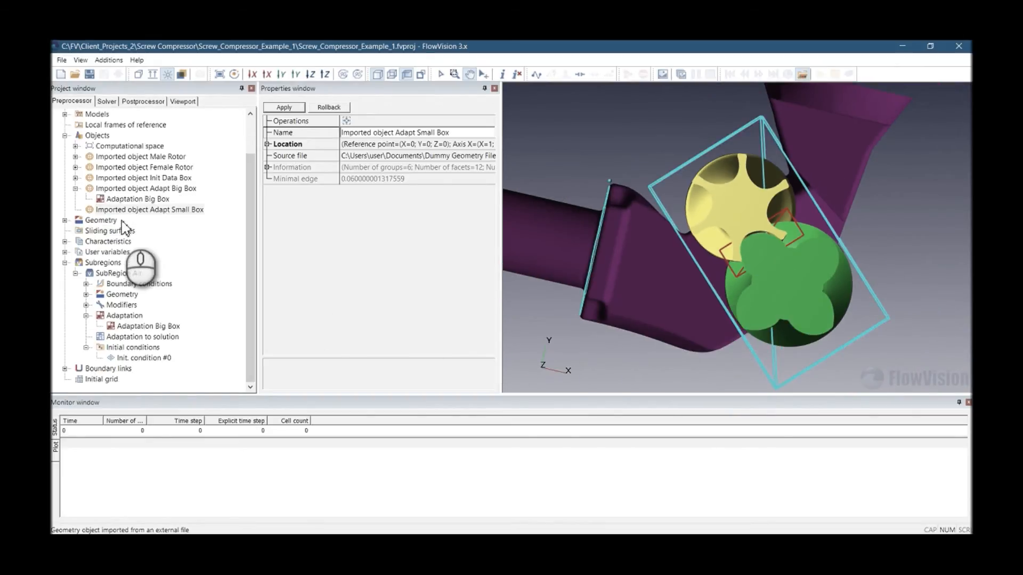
pyautogui.rightClick(129, 316)
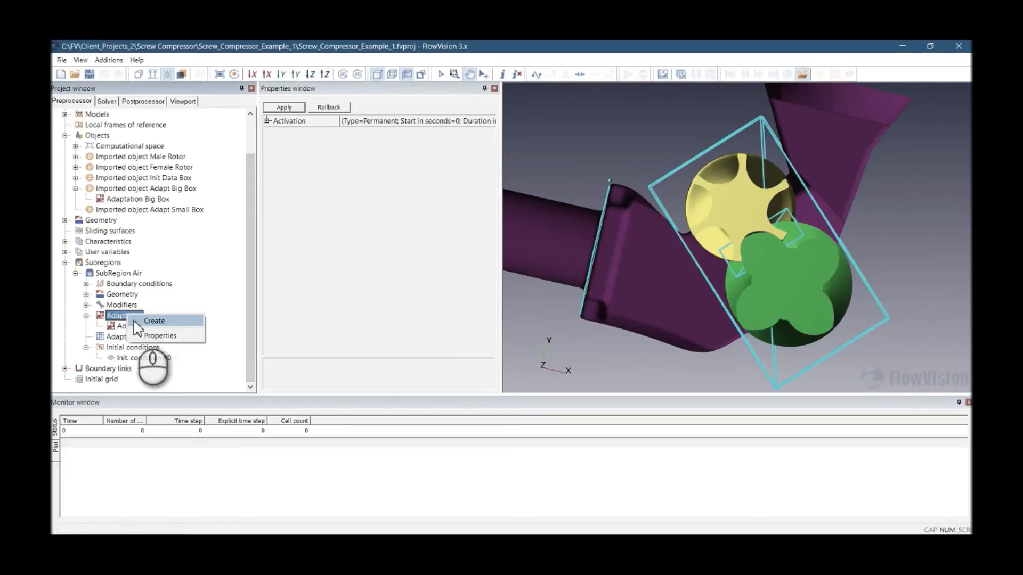
pyautogui.click(135, 322)
pyautogui.scroll(-1, 128, 346)
pyautogui.click(137, 326)
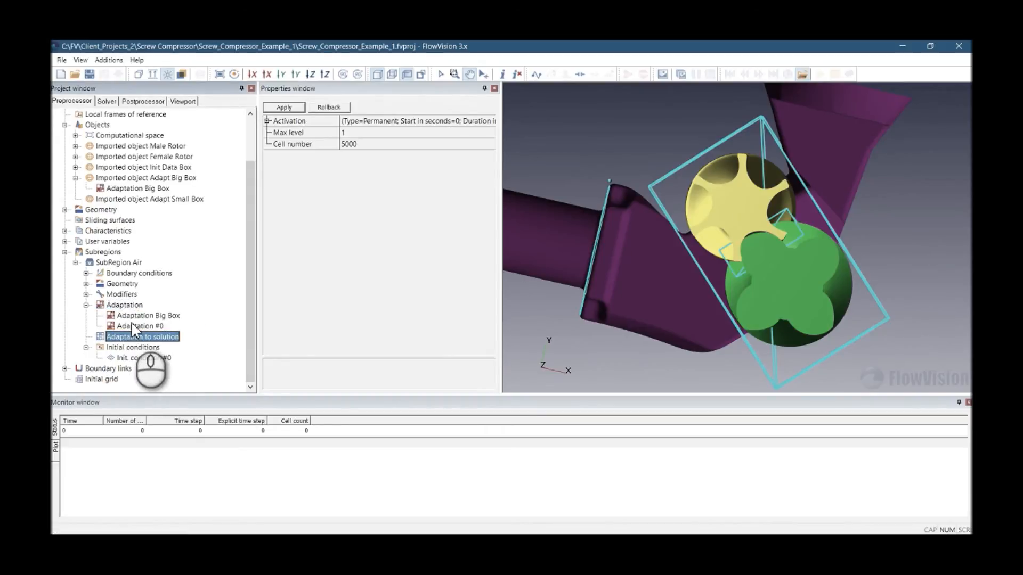
pyautogui.click(391, 122)
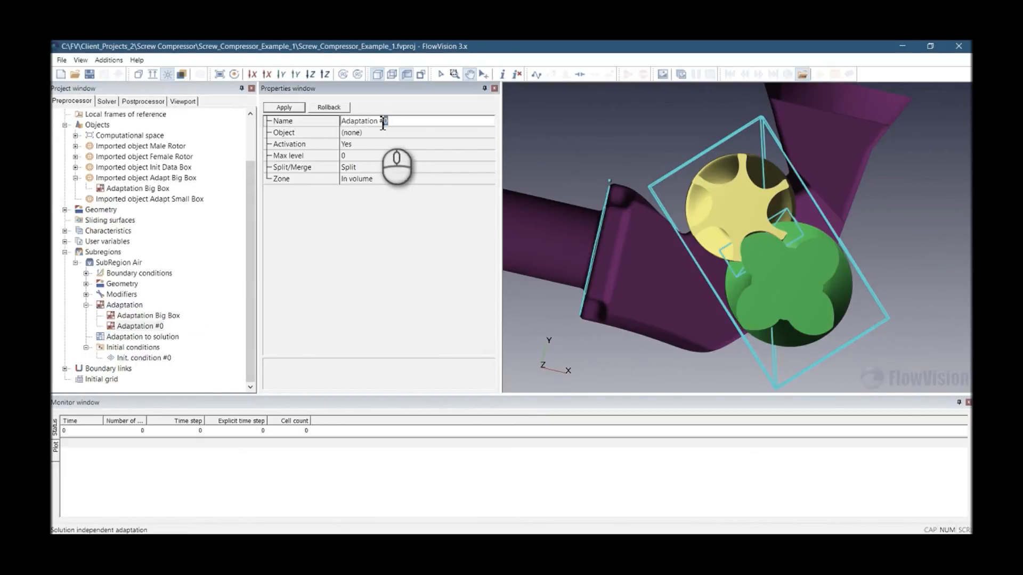
pyautogui.moveTo(382, 123); pyautogui.dragTo(378, 122)
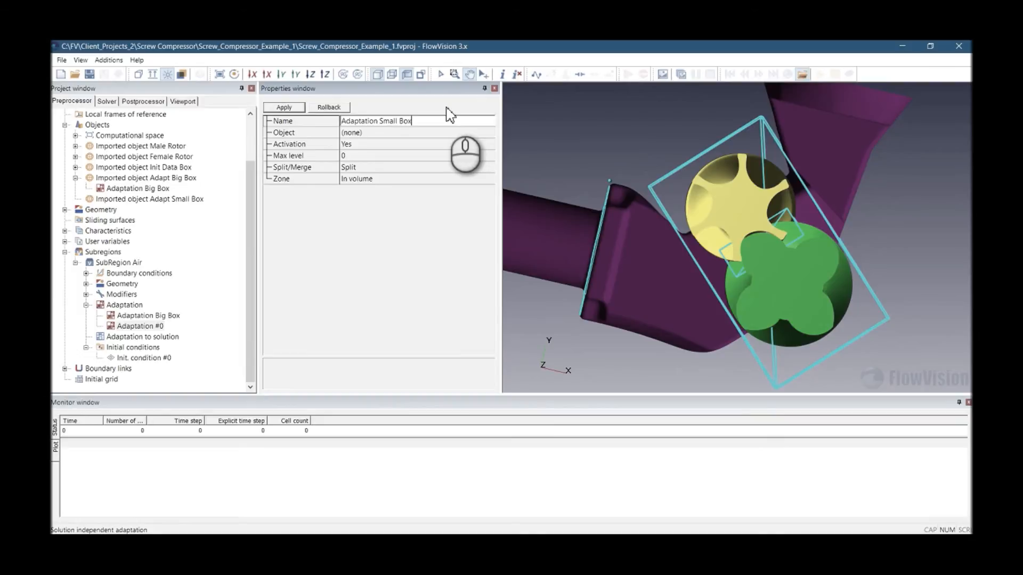
# - Assign Imported object Adapt Small Box to the new adaptation, set its max level to 3, and apply the settings
pyautogui.click(373, 132)
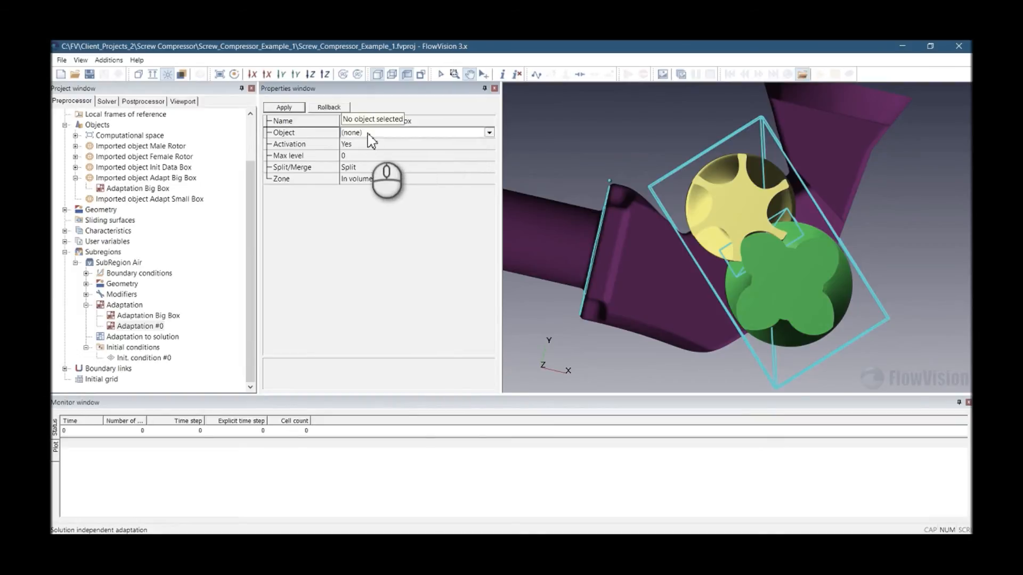
pyautogui.click(372, 133)
pyautogui.click(389, 201)
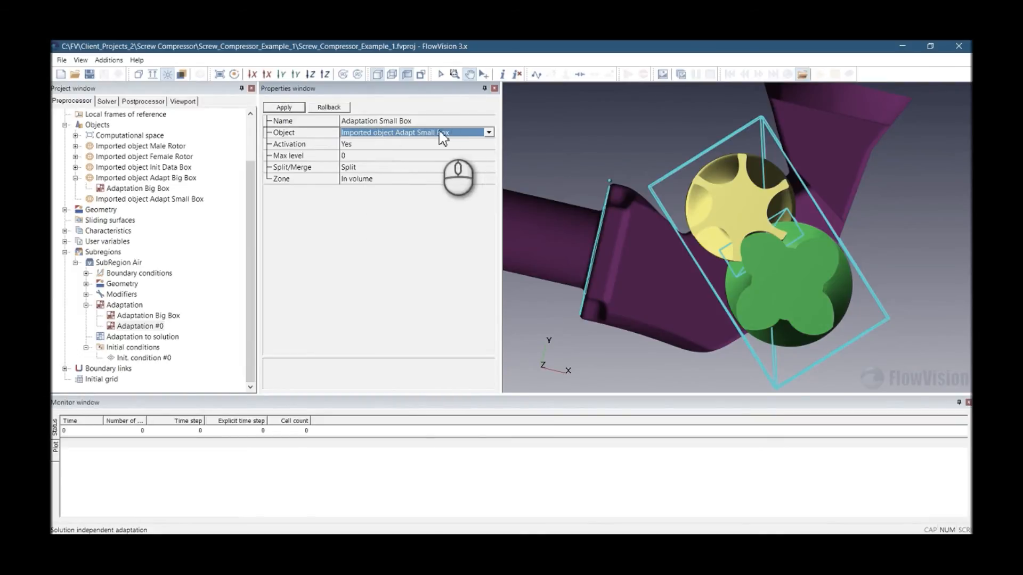
pyautogui.click(357, 156)
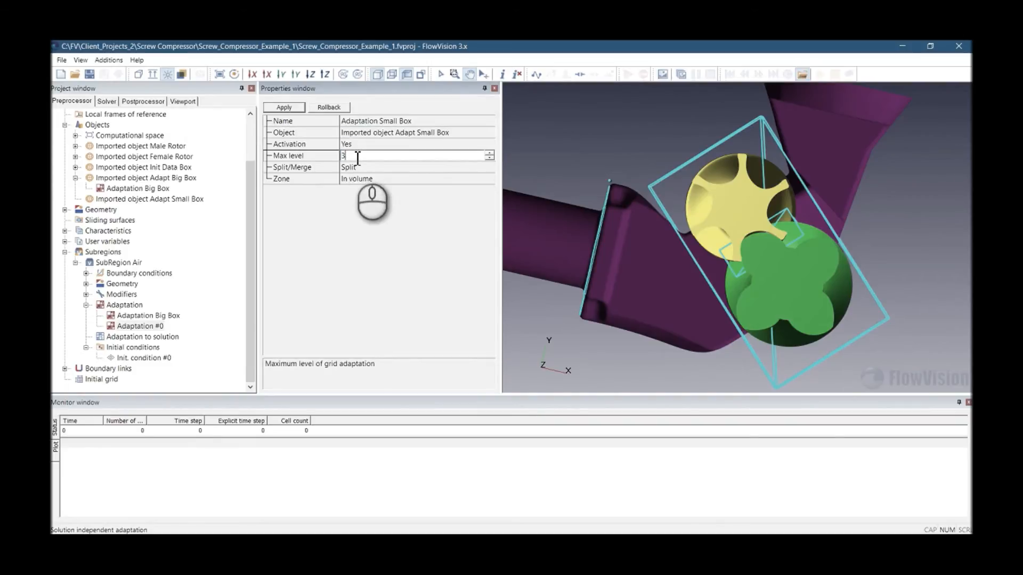
pyautogui.click(284, 108)
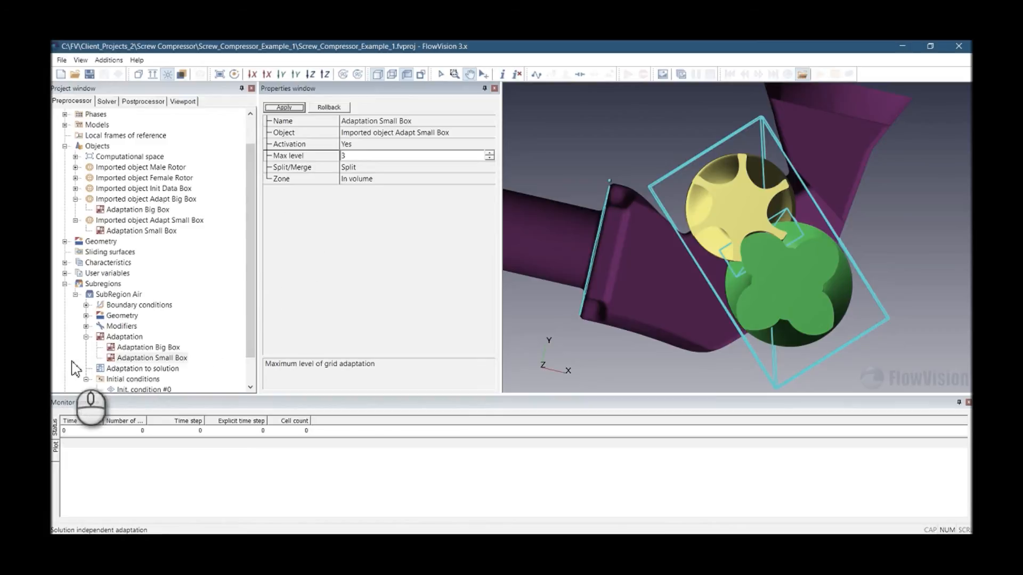
# - Hide the imported objects Adapt Big Box and Adapt Small Box in the postprocessor's 3D scene
pyautogui.click(85, 337)
pyautogui.click(85, 358)
pyautogui.click(76, 294)
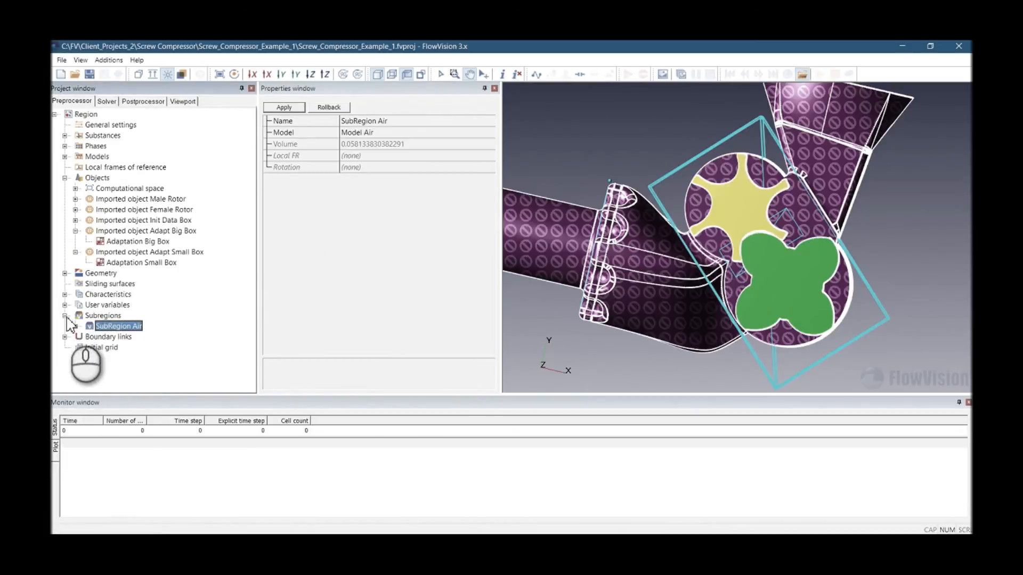
pyautogui.click(107, 102)
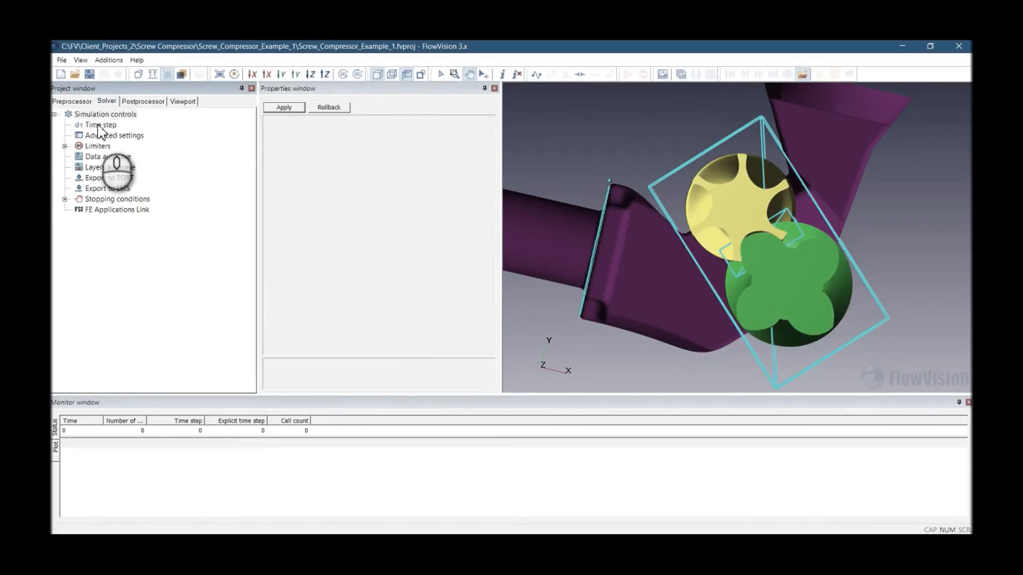
pyautogui.click(140, 102)
pyautogui.moveTo(677, 171); pyautogui.dragTo(711, 158)
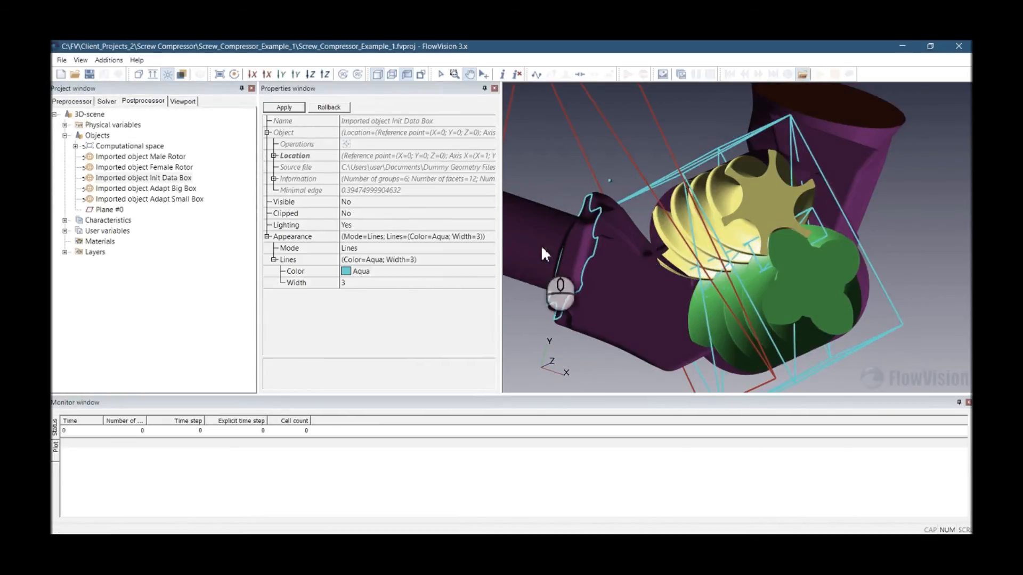
pyautogui.rightClick(167, 188)
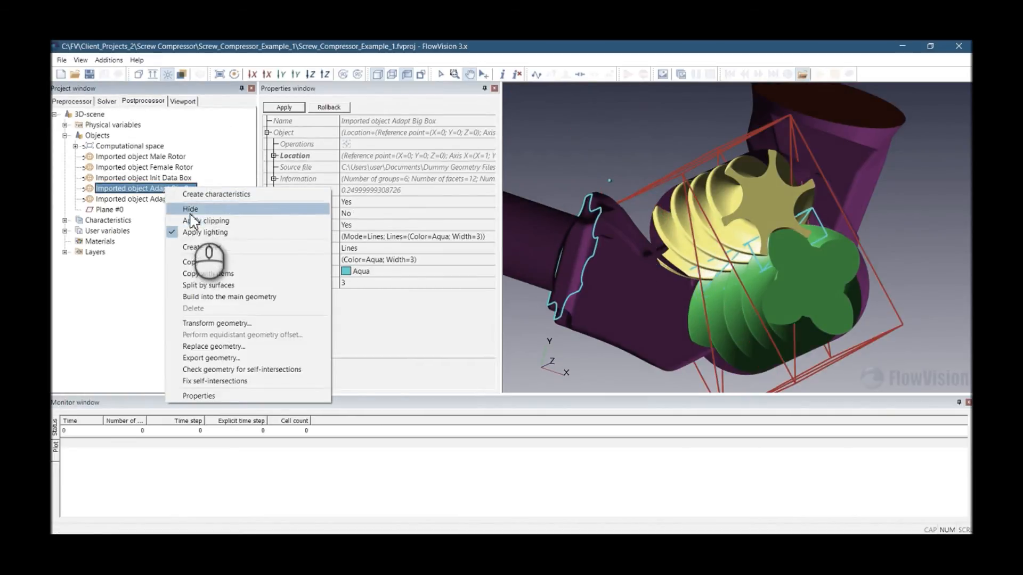
pyautogui.click(190, 210)
pyautogui.rightClick(175, 200)
pyautogui.click(193, 219)
pyautogui.moveTo(654, 229); pyautogui.dragTo(583, 256)
pyautogui.scroll(-3, 650, 250)
pyautogui.moveTo(650, 251); pyautogui.dragTo(716, 258)
# - Set the solver's time step method to Via CFL number with a Surface CFL of 1, and apply the settings
pyautogui.click(107, 101)
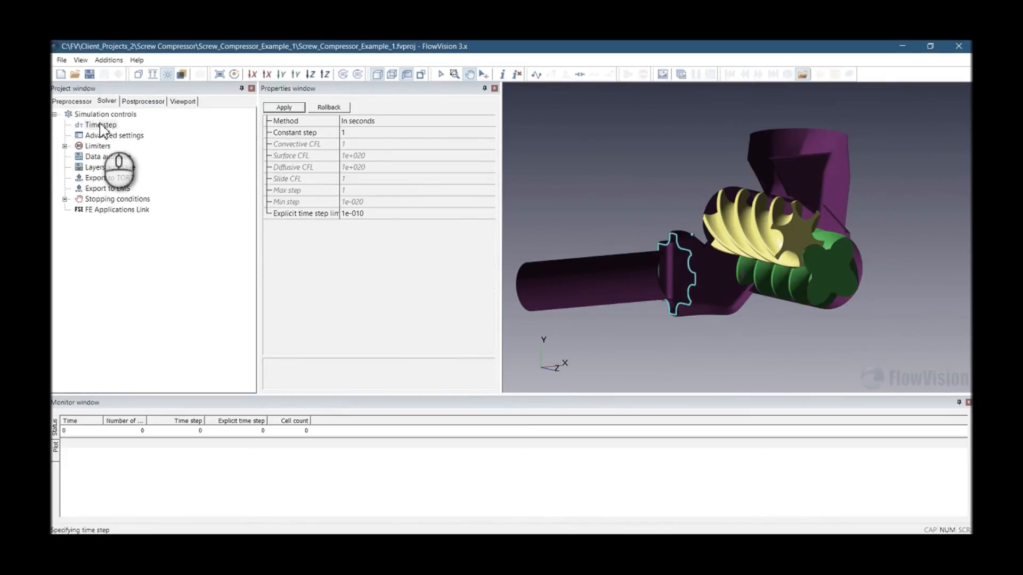
pyautogui.click(101, 125)
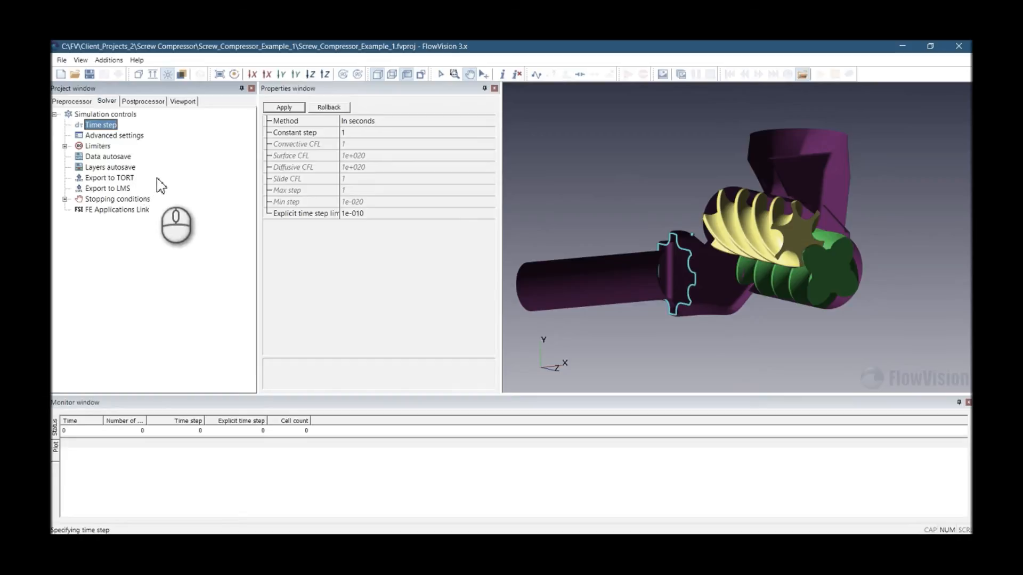
pyautogui.click(373, 122)
pyautogui.click(375, 123)
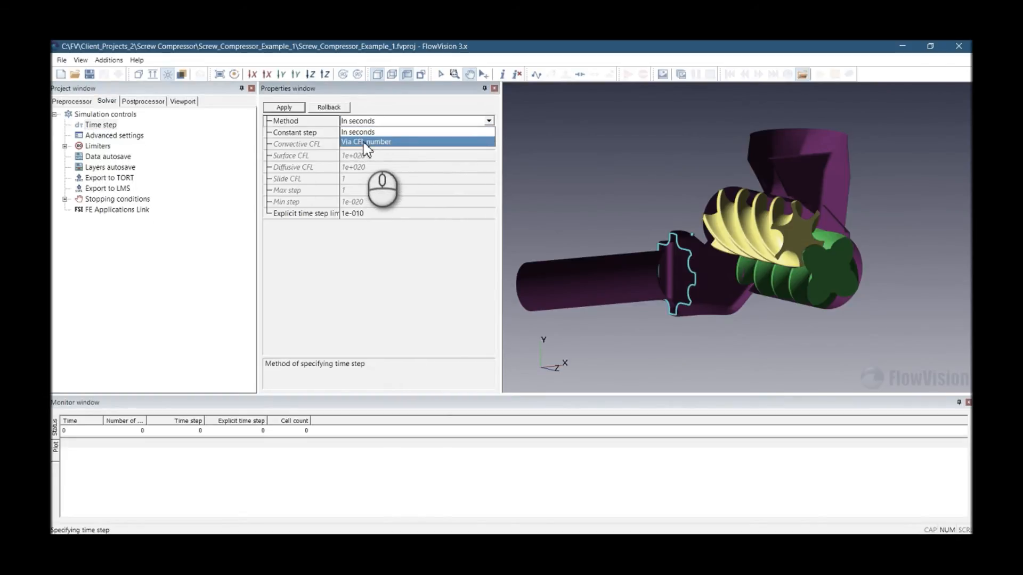
pyautogui.click(366, 142)
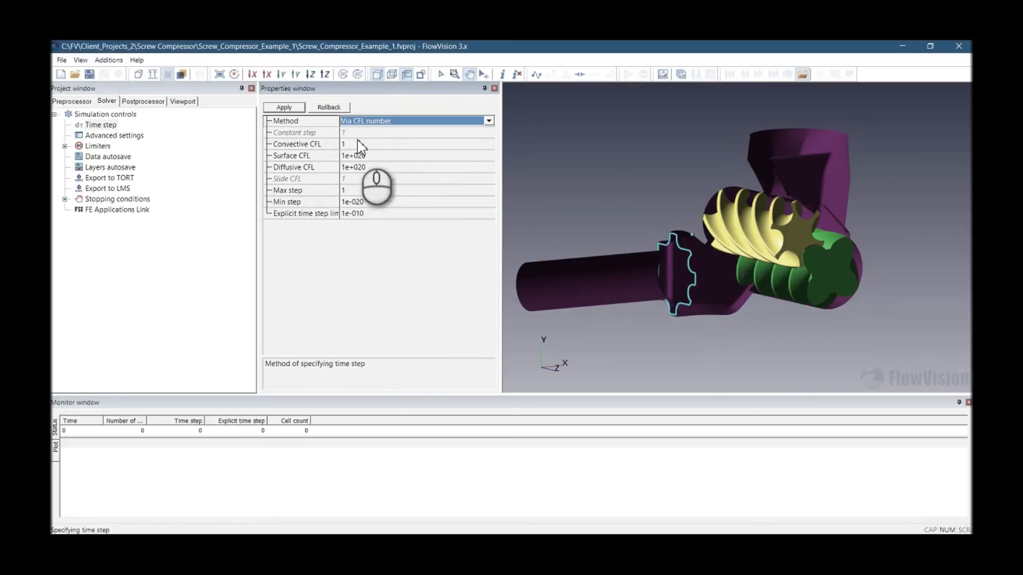
pyautogui.click(305, 146)
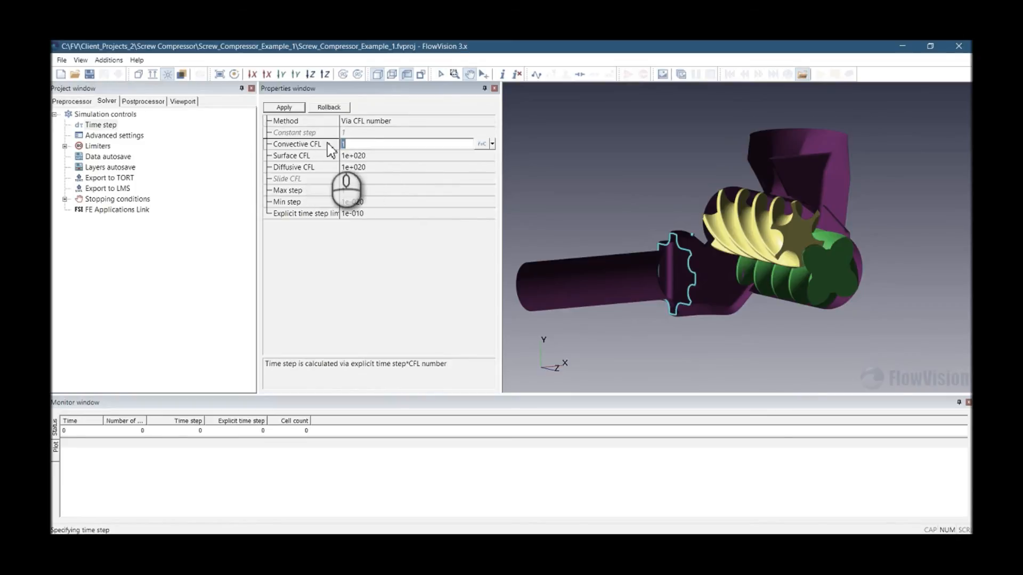
pyautogui.click(299, 156)
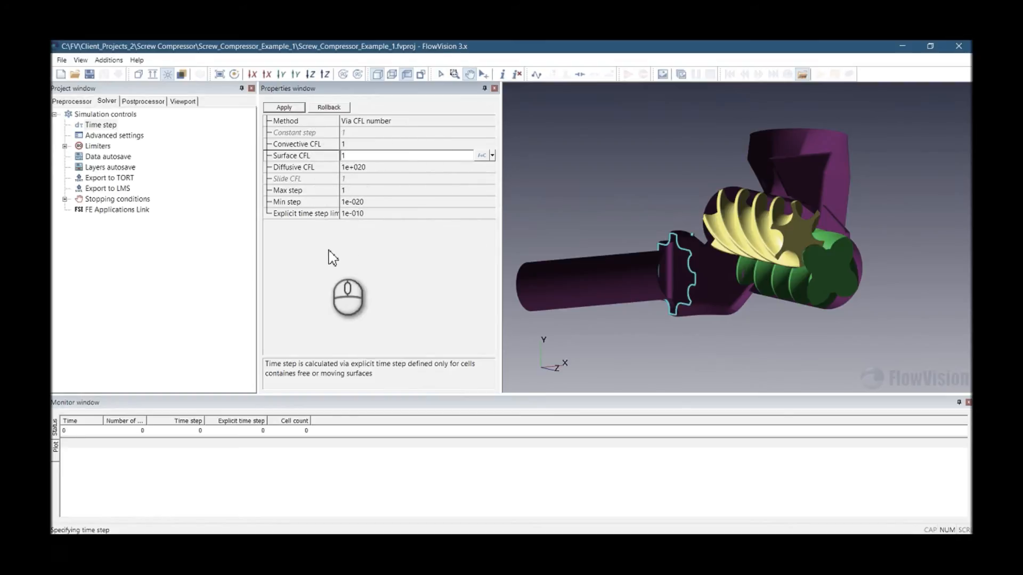
pyautogui.click(285, 109)
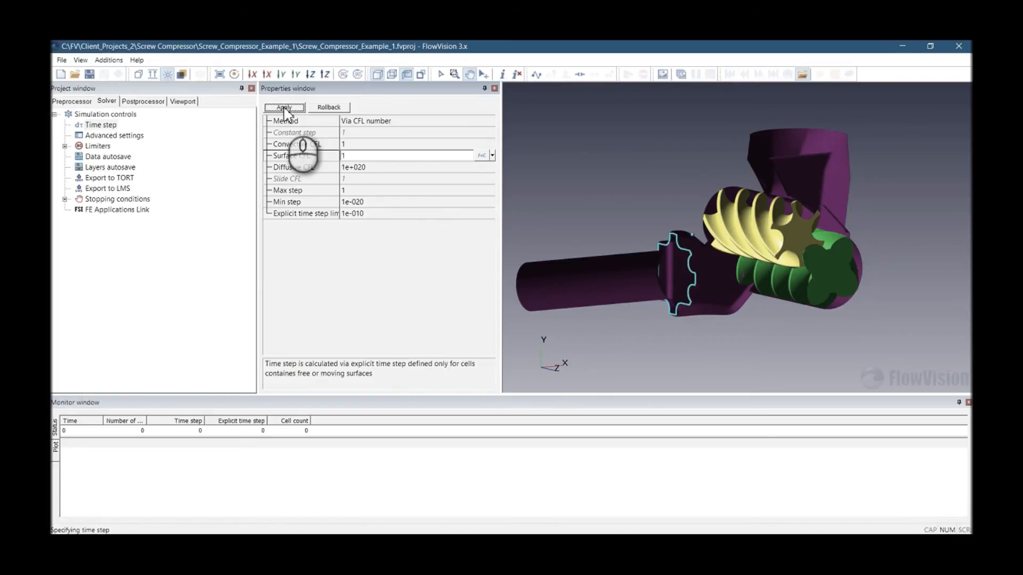
# - Examine the moving body modifiers of SubRegion Air and the Surface CFL parameter of the time step that relates to them
pyautogui.click(75, 102)
pyautogui.doubleClick(78, 316)
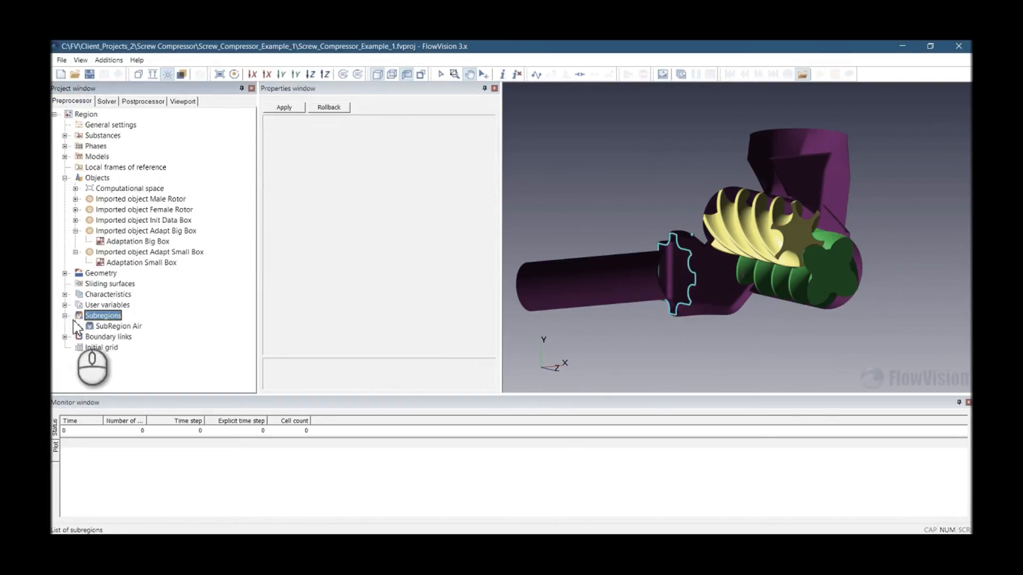
pyautogui.click(75, 326)
pyautogui.scroll(-1, 93, 319)
pyautogui.moveTo(731, 224); pyautogui.dragTo(724, 231)
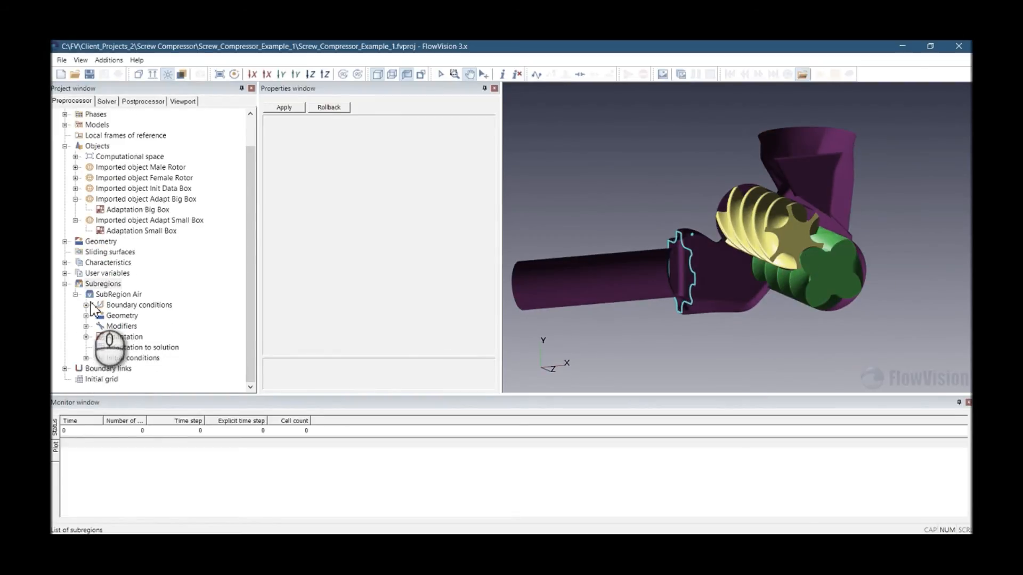
pyautogui.click(86, 327)
pyautogui.click(133, 348)
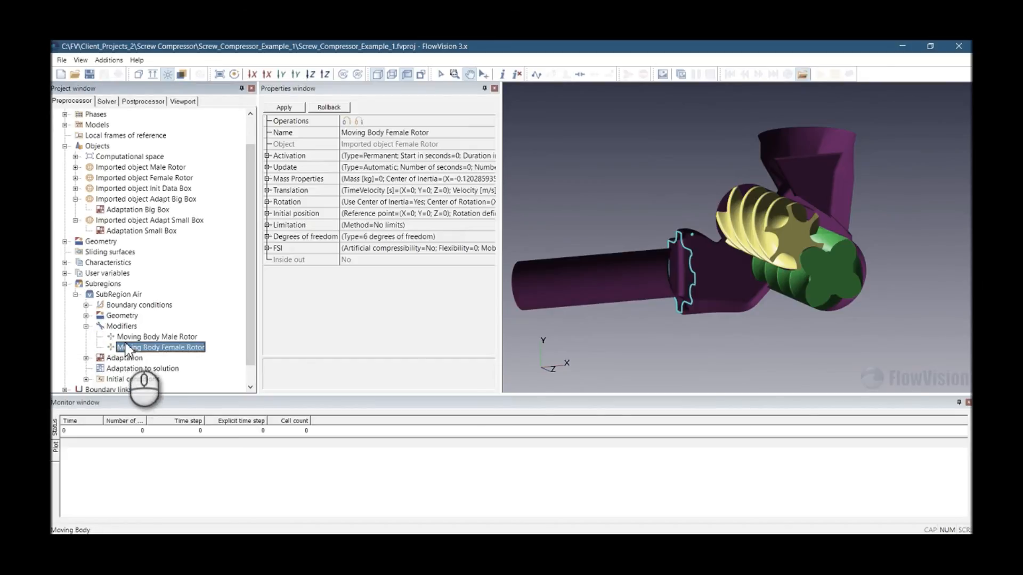
pyautogui.click(107, 102)
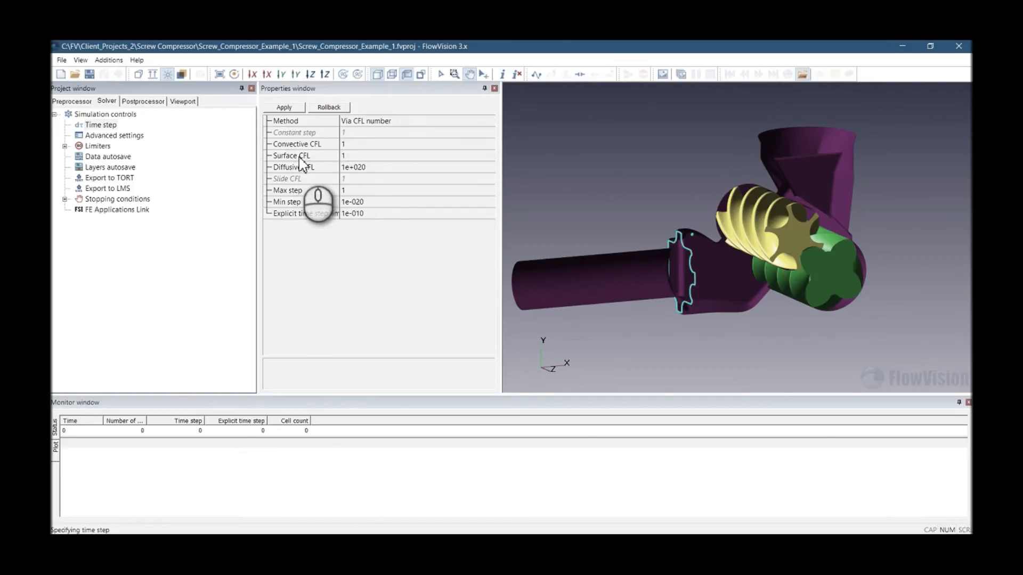
pyautogui.click(315, 155)
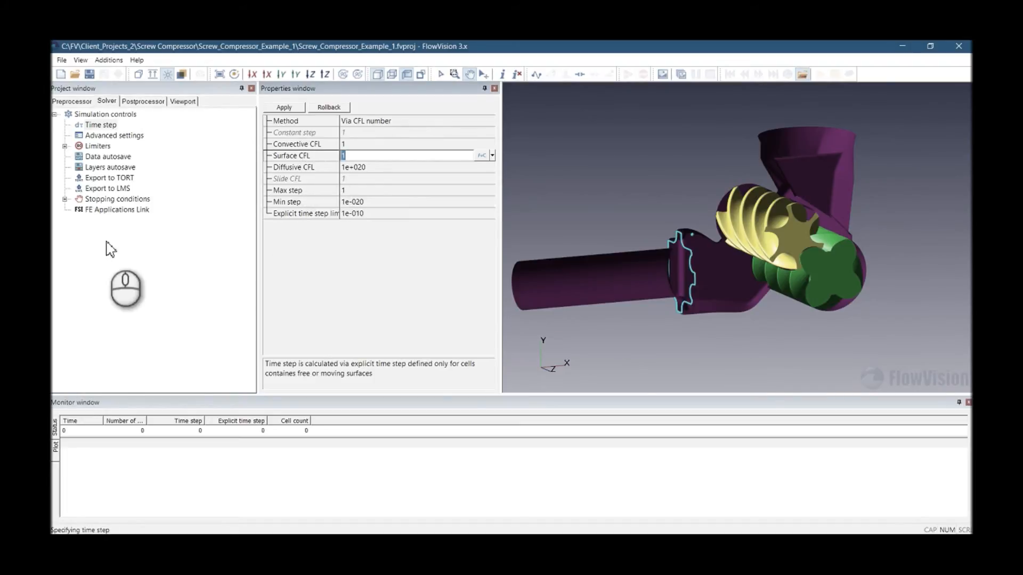
# - Add all residuals (Enthalpy, Velocity, Pressure, TurbEnergy, TurbDissipation) to the stopping conditions, and open the solver's advanced settings
pyautogui.click(64, 199)
pyautogui.click(108, 231)
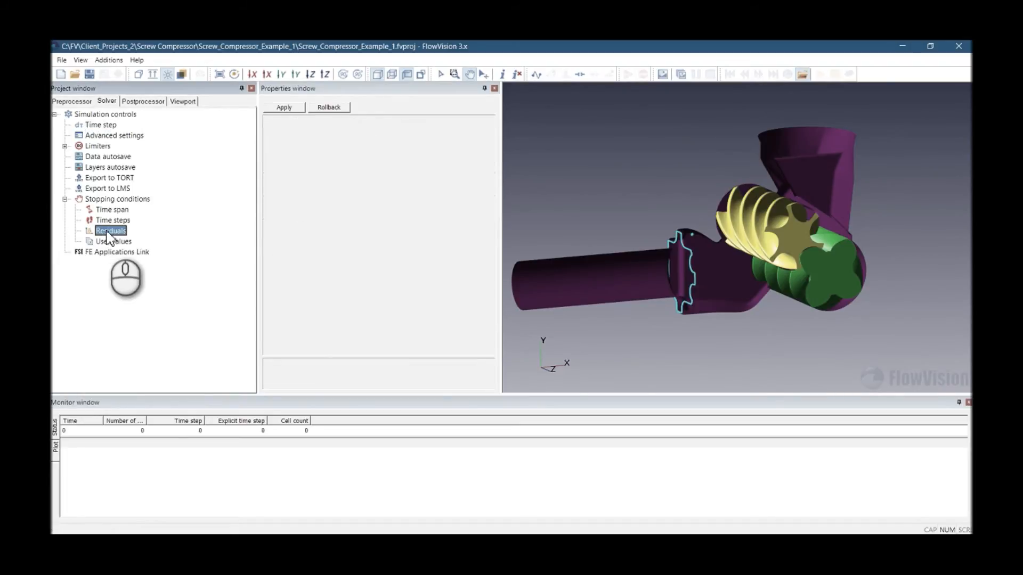
pyautogui.rightClick(109, 235)
pyautogui.click(122, 238)
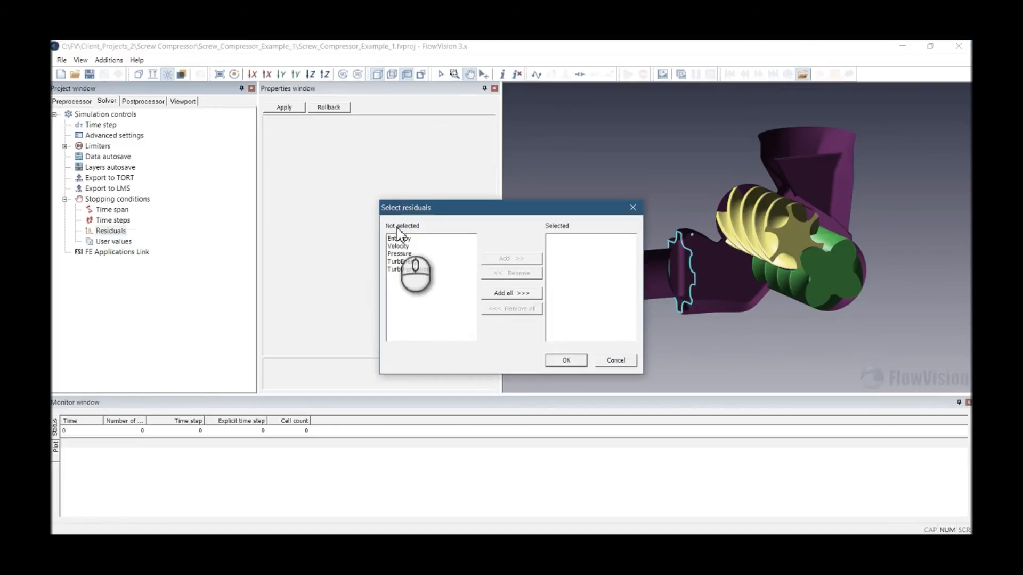
pyautogui.click(496, 292)
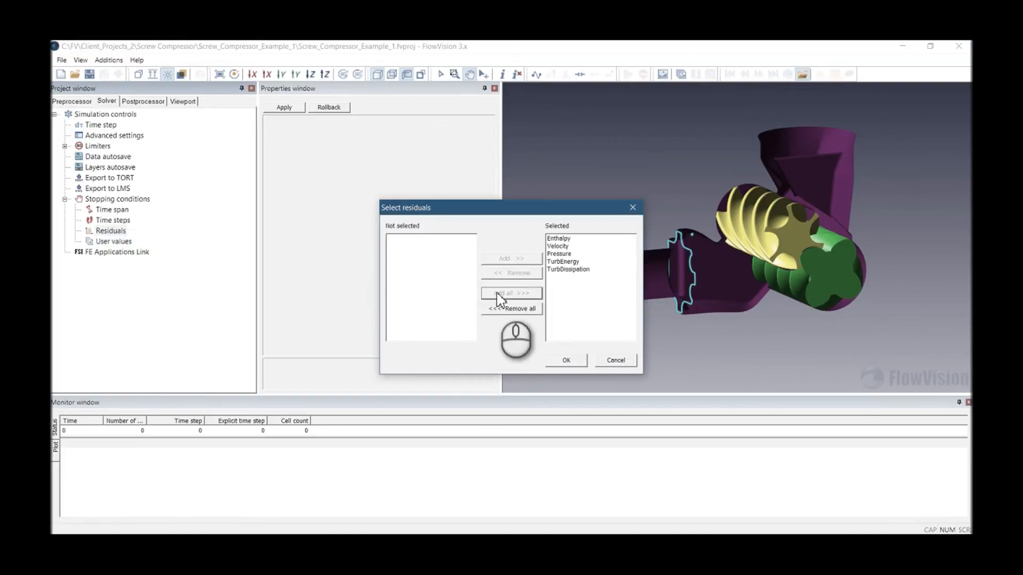
pyautogui.click(580, 365)
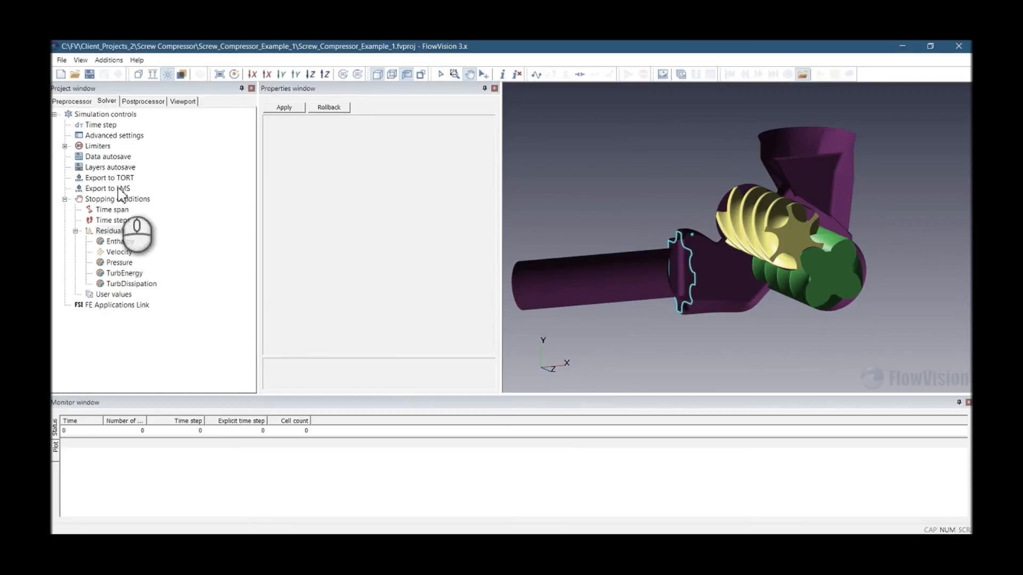
pyautogui.click(121, 138)
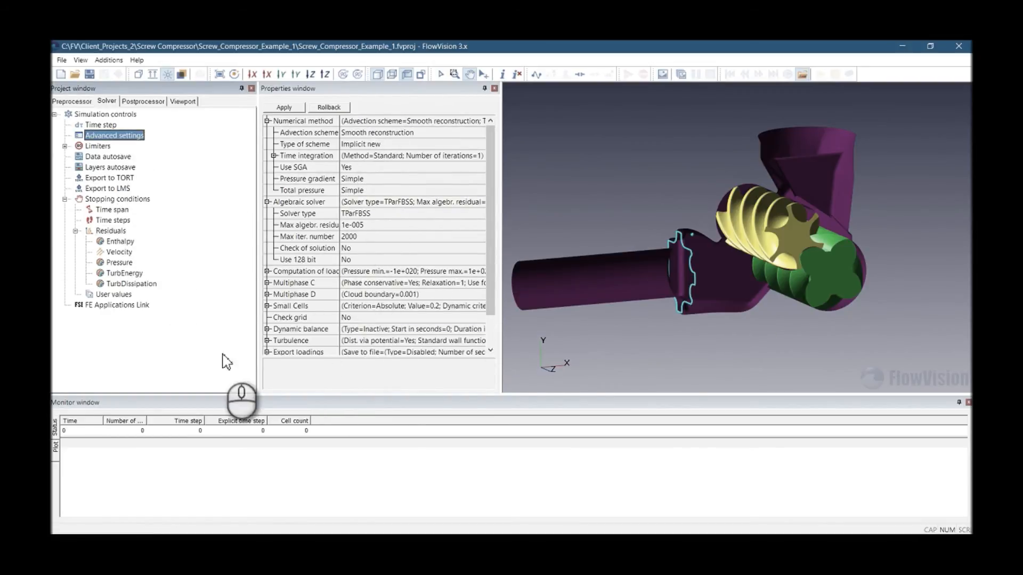
pyautogui.click(406, 75)
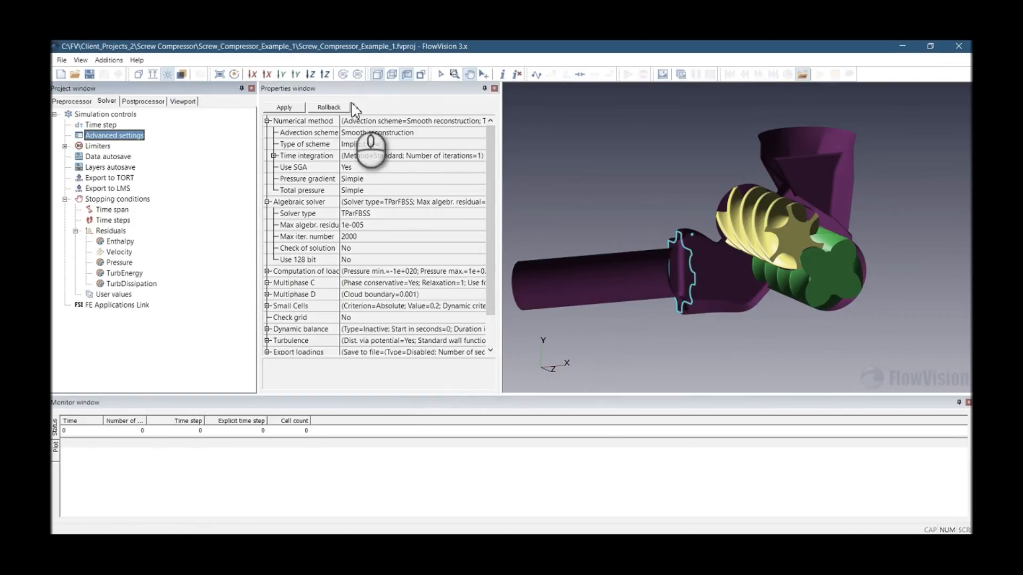
pyautogui.click(65, 199)
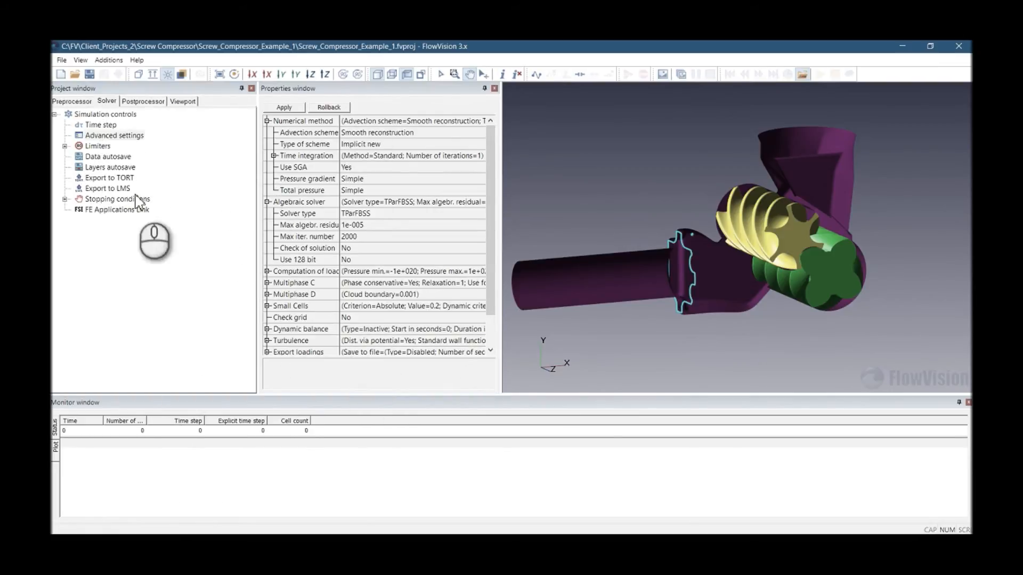
# - Connect to the server by signing in with the username and account password, and save the project
pyautogui.click(536, 75)
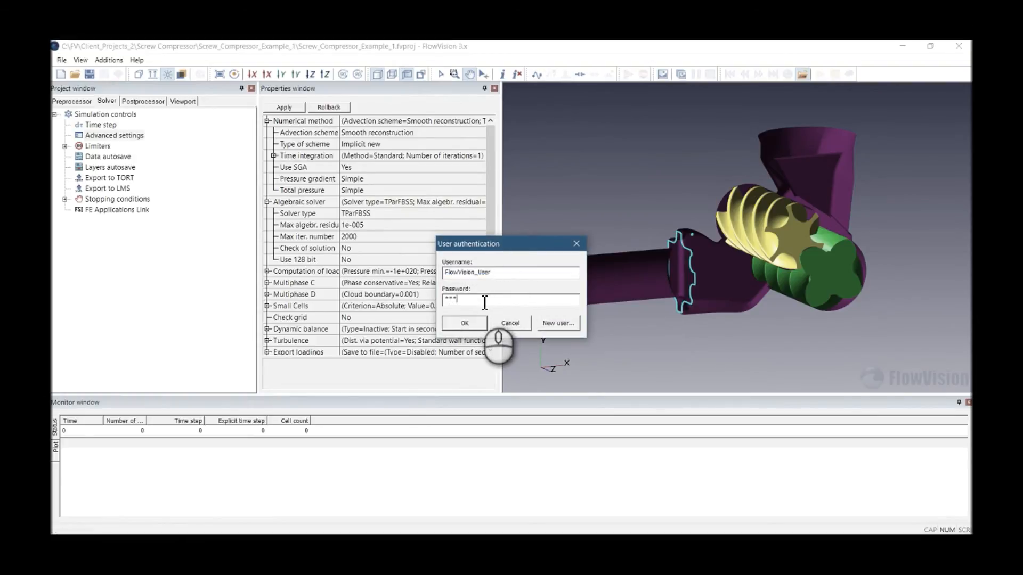
pyautogui.click(465, 322)
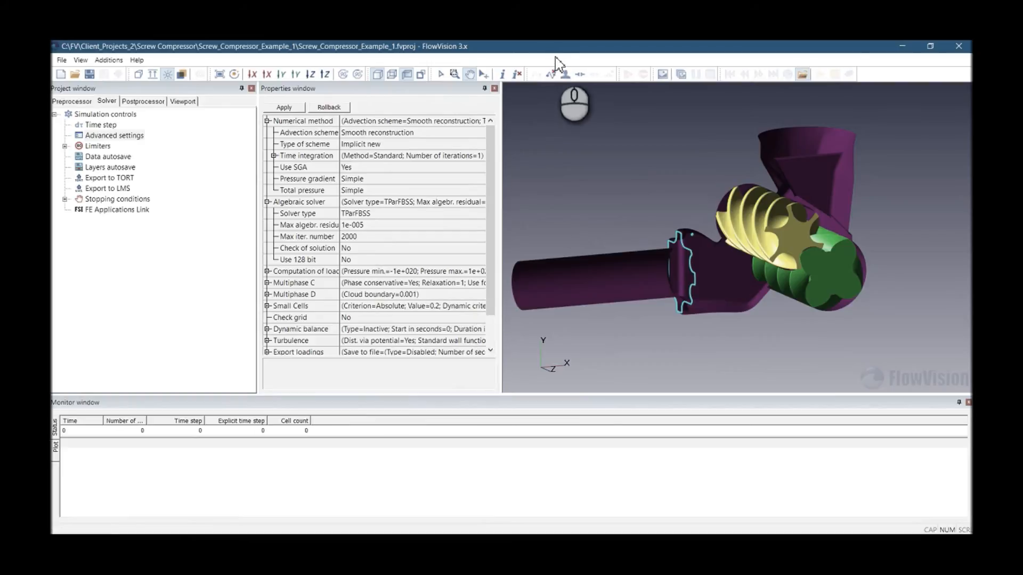
pyautogui.click(91, 75)
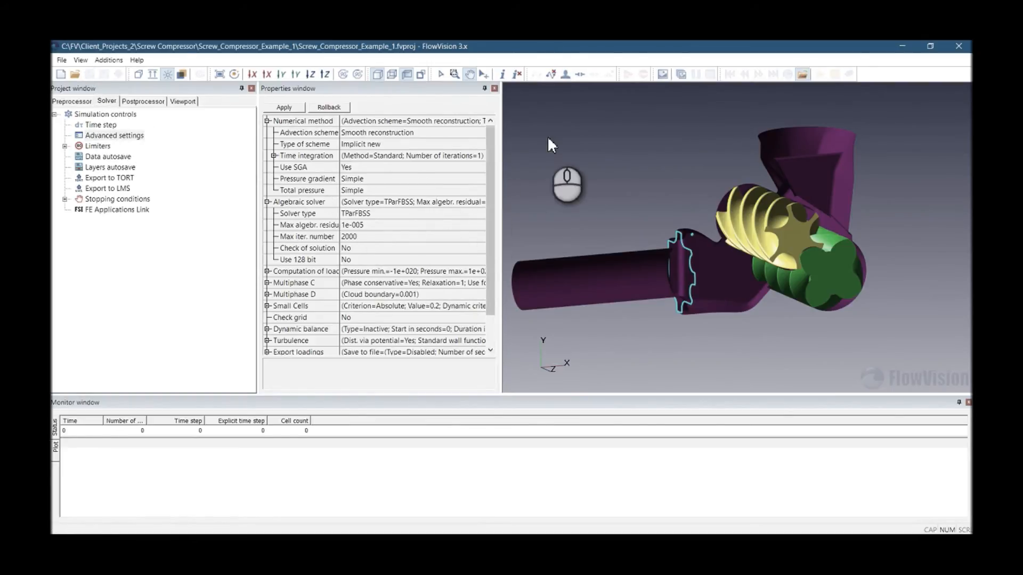
# - Run a new 64-bit solver with 8 cores per processor and connect the project to it
pyautogui.click(581, 74)
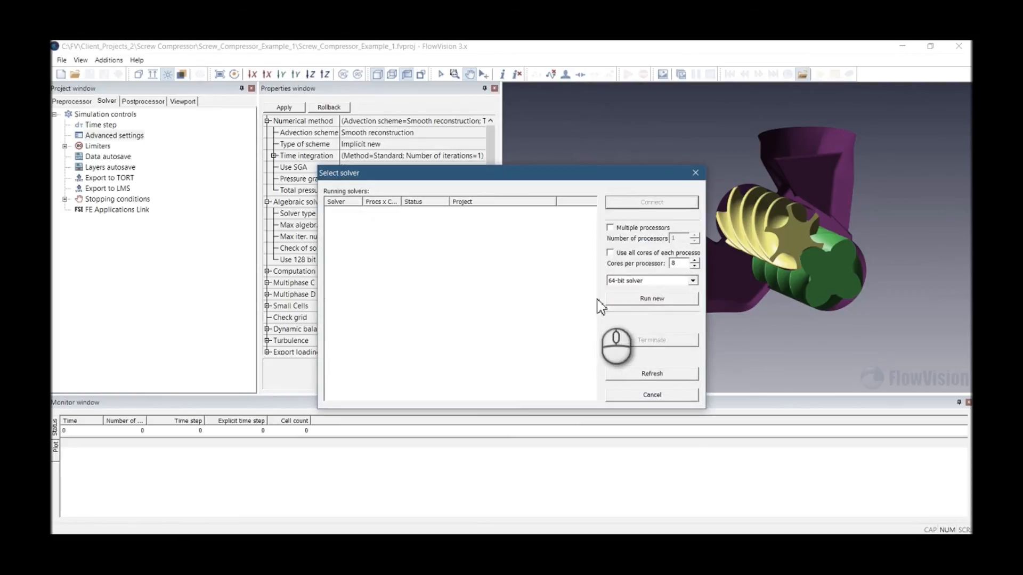
pyautogui.click(634, 299)
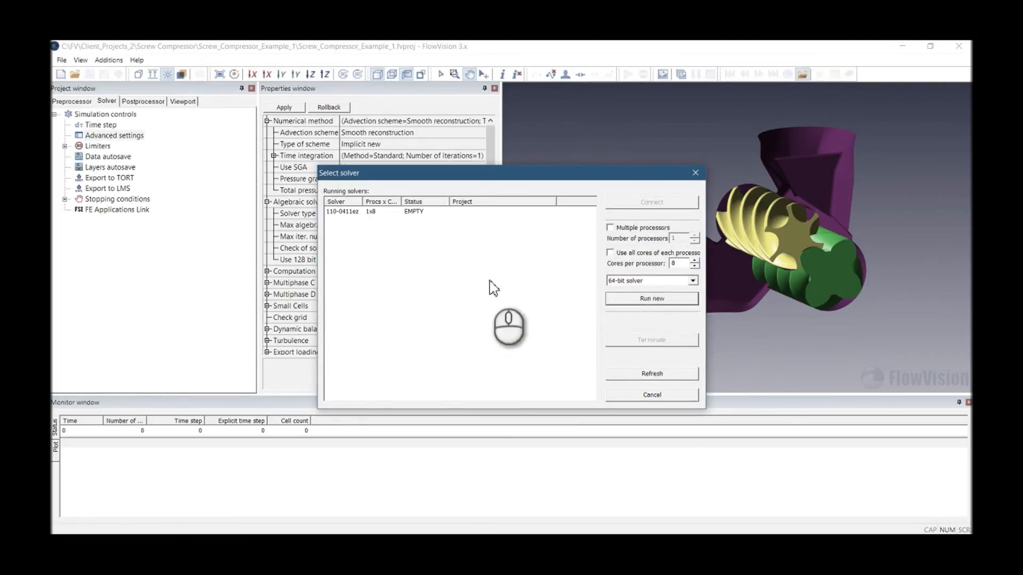
pyautogui.click(342, 212)
pyautogui.click(653, 204)
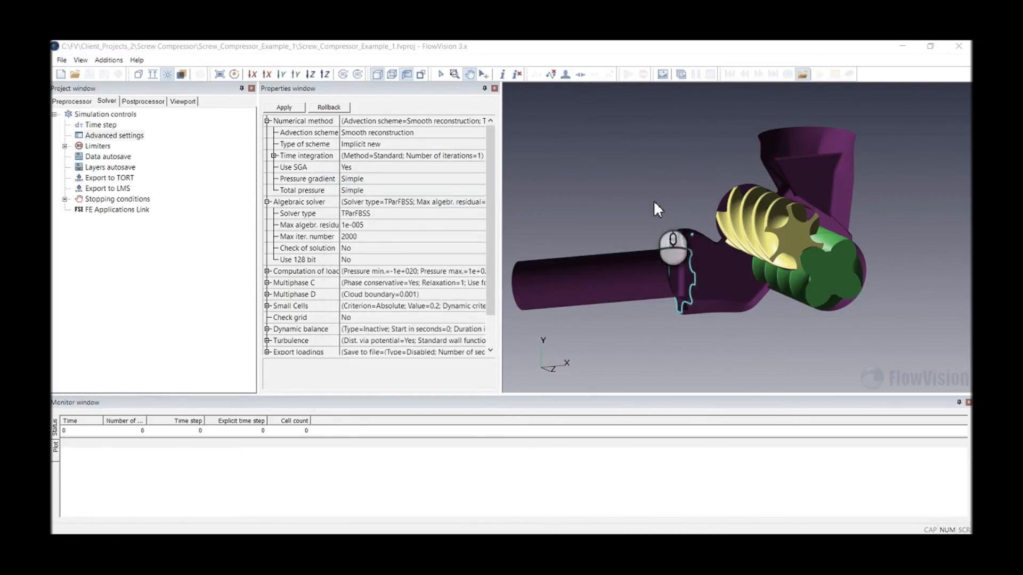
pyautogui.click(471, 308)
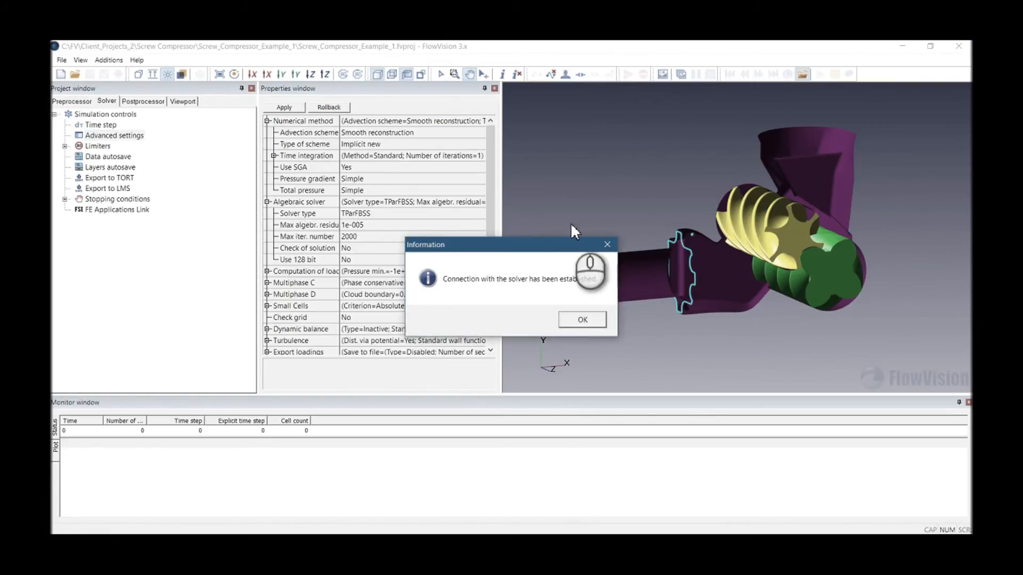
pyautogui.click(572, 321)
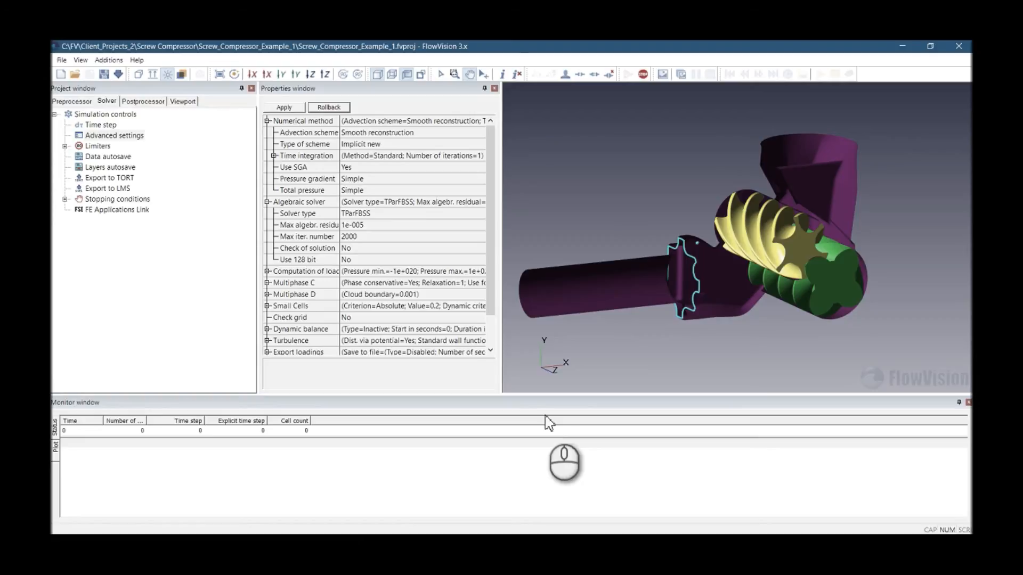
# - Set the normal of Plane #0 in the postprocessor to X=0, Y=0, Z=1 and apply it
pyautogui.click(140, 101)
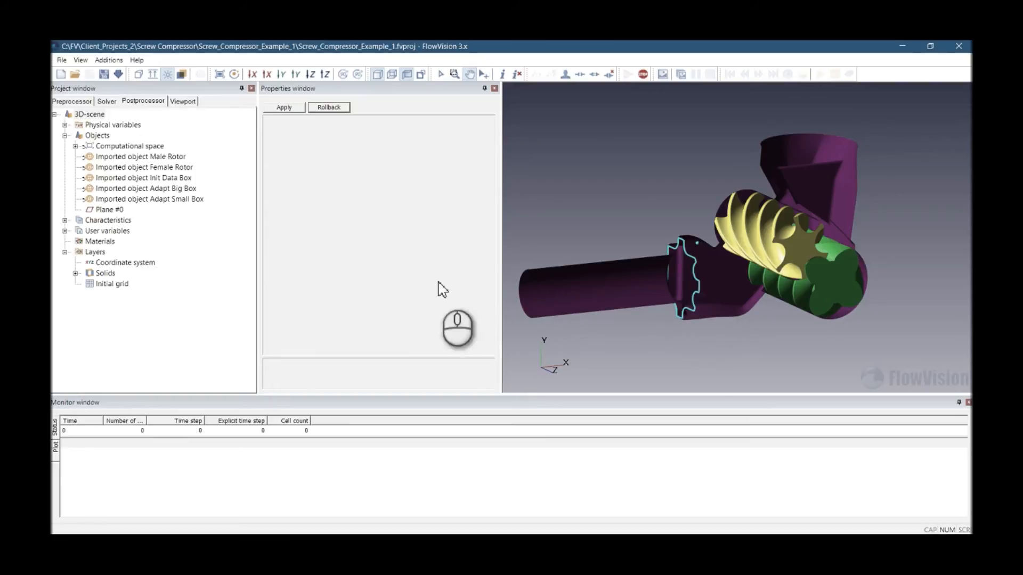
pyautogui.click(109, 210)
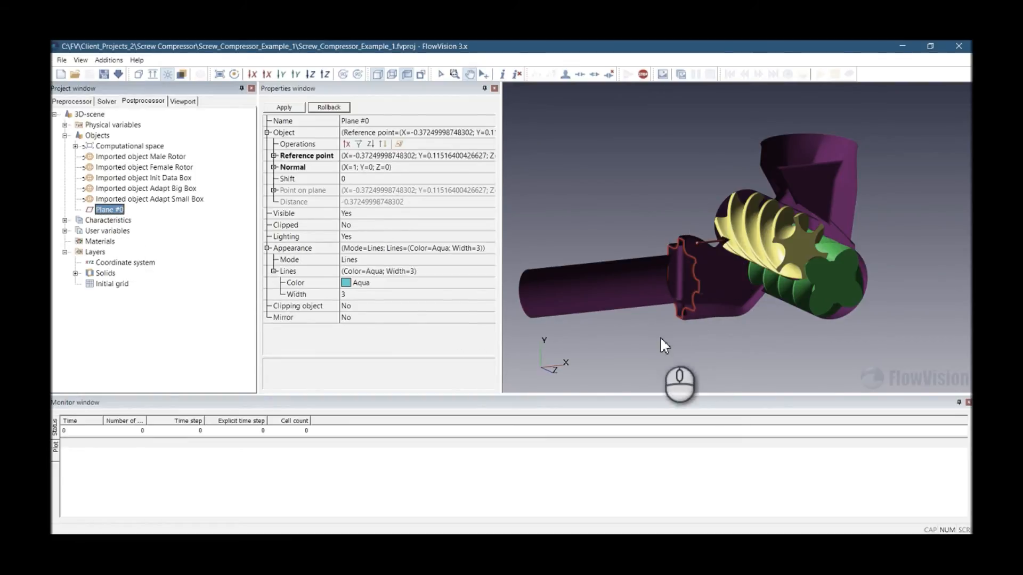
pyautogui.click(274, 168)
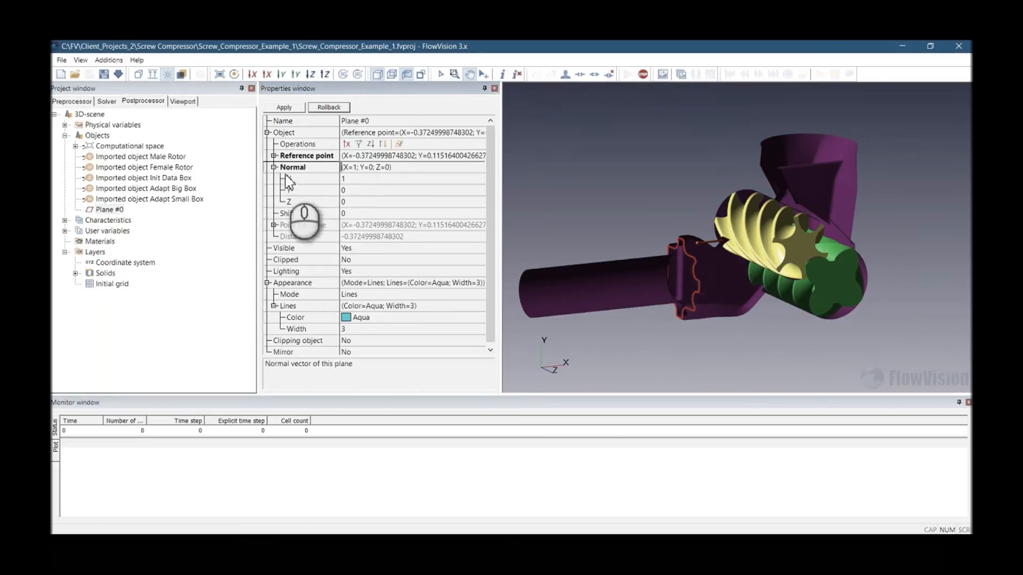
pyautogui.click(356, 180)
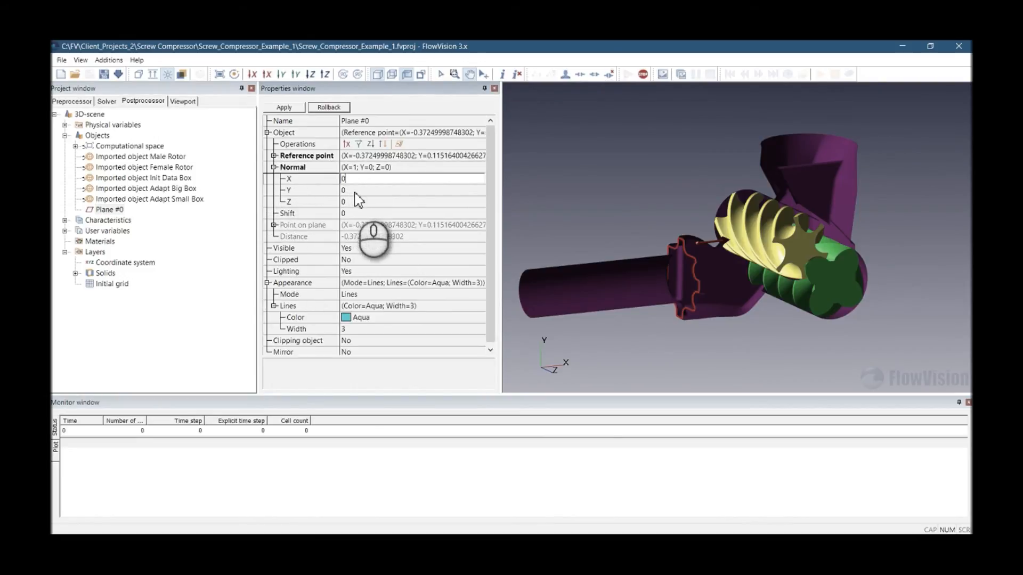
pyautogui.click(363, 203)
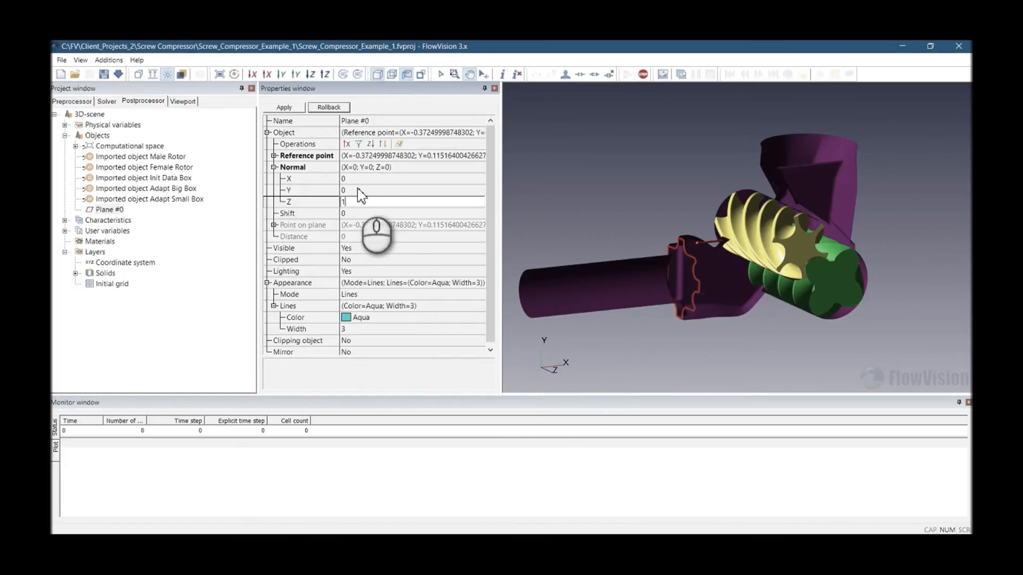
pyautogui.click(284, 107)
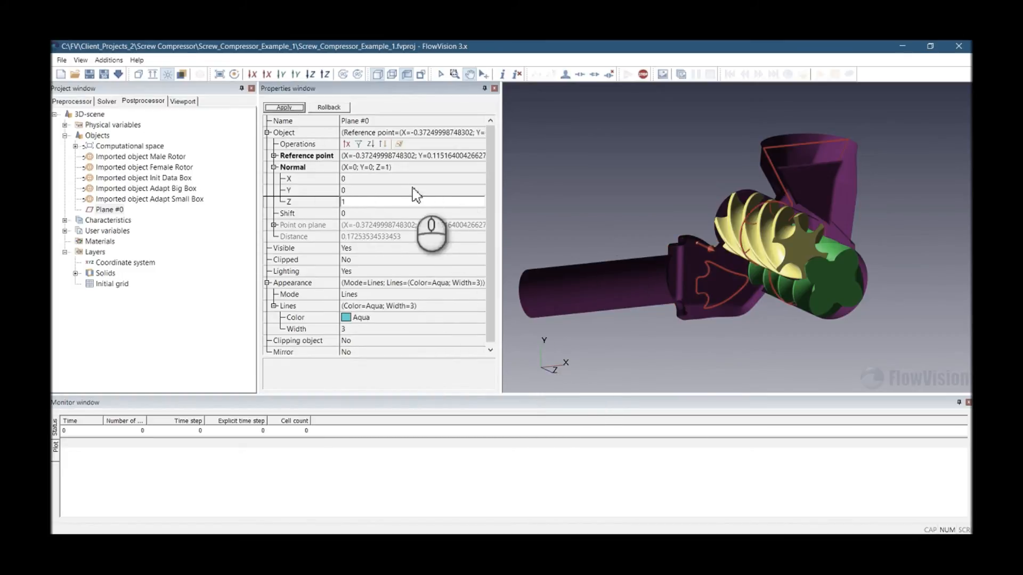
# - Set the Z coordinate of Plane #0's reference point to 0.09 and apply it
pyautogui.click(273, 167)
pyautogui.click(274, 156)
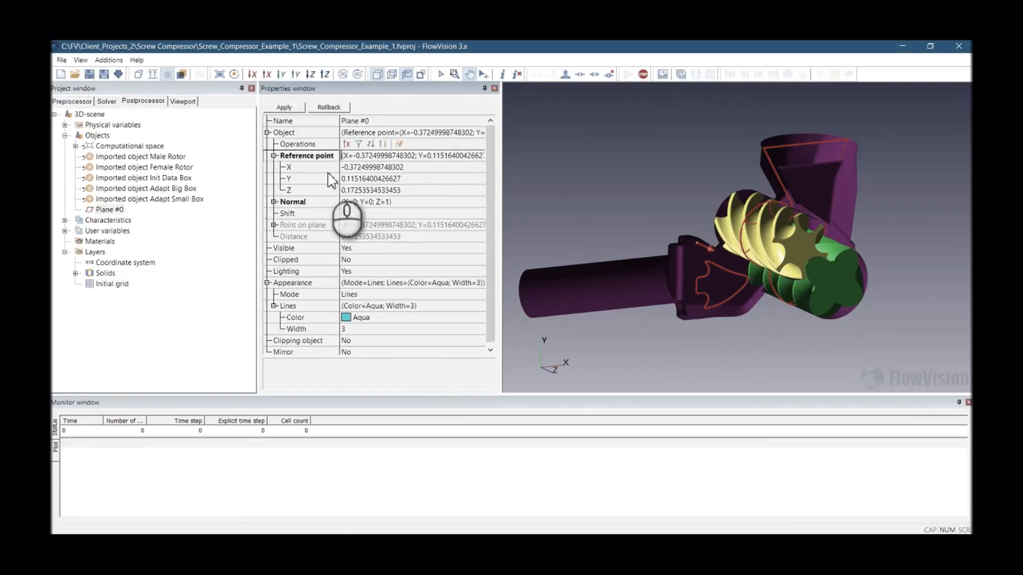
pyautogui.moveTo(354, 190); pyautogui.dragTo(405, 190)
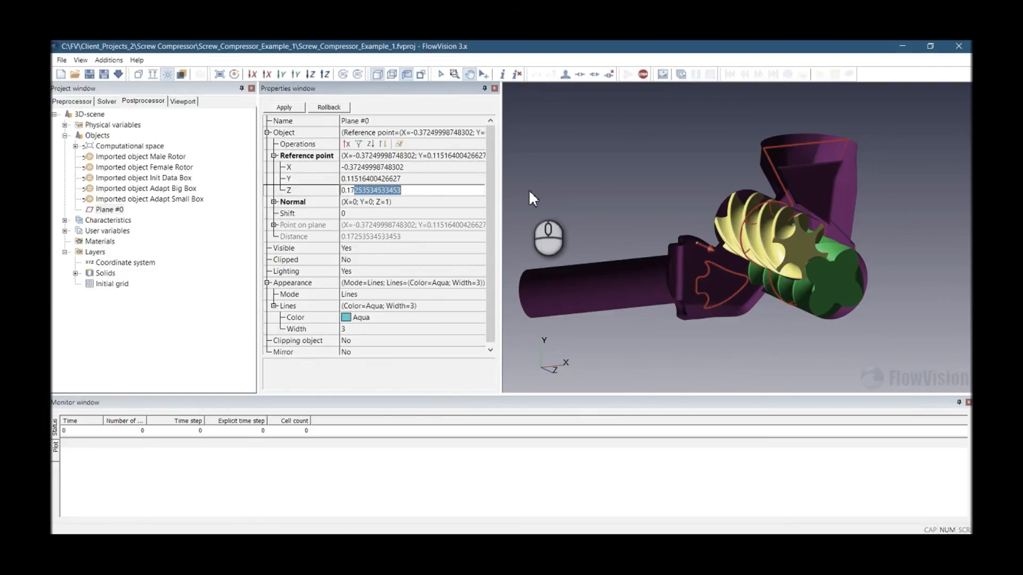
pyautogui.press('BackSpace')
pyautogui.press('BackSpace')
pyautogui.click(288, 107)
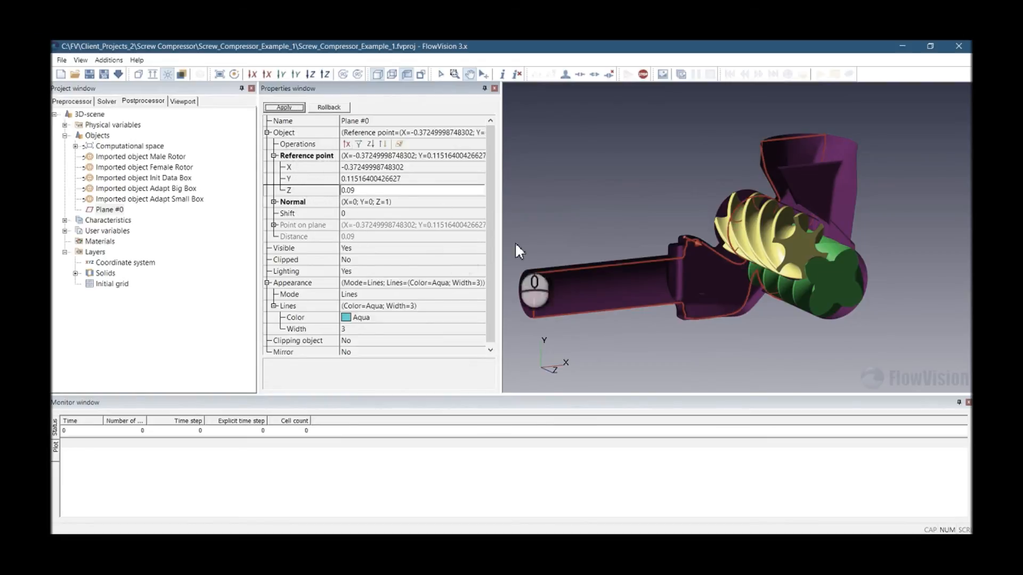
pyautogui.moveTo(712, 290); pyautogui.dragTo(544, 322)
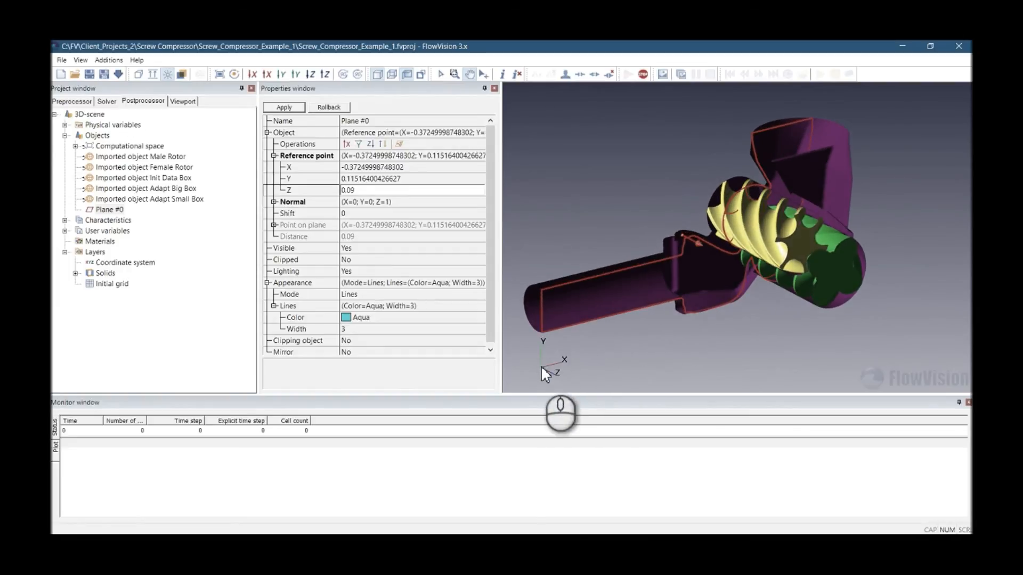
pyautogui.moveTo(596, 315); pyautogui.dragTo(681, 198)
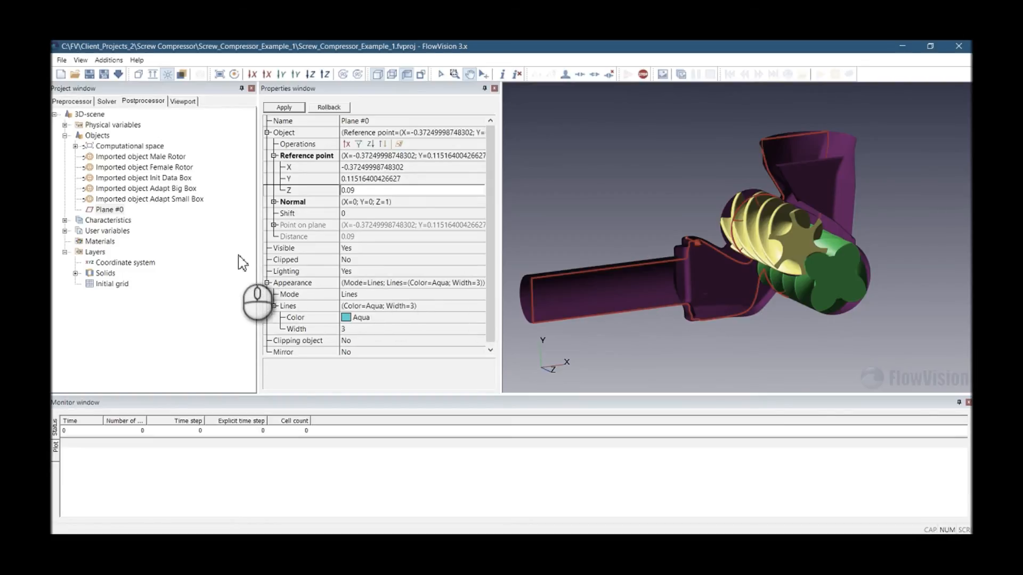
pyautogui.click(285, 106)
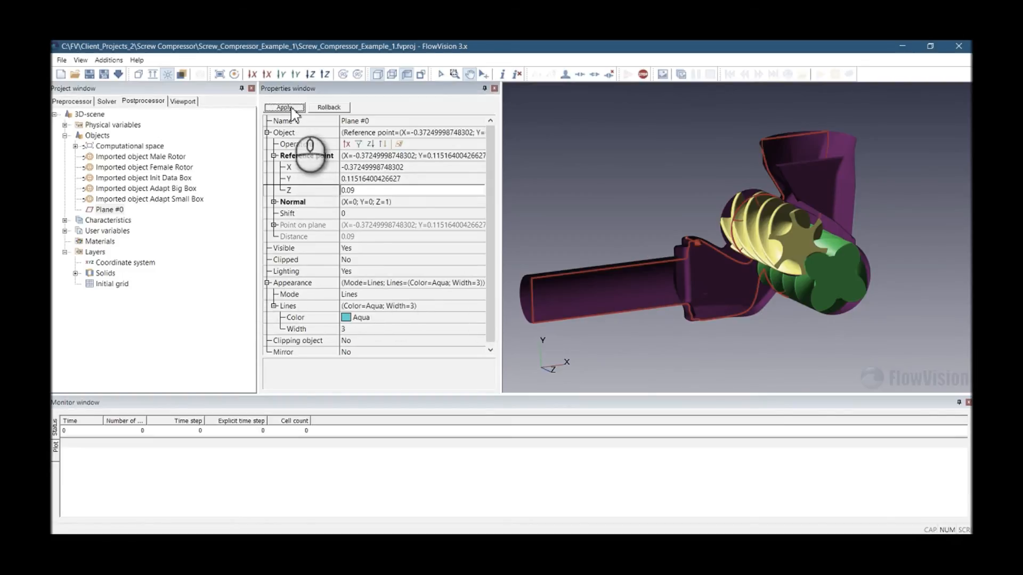
# - Create a Computation grid section layer on Plane #0 and open its properties
pyautogui.click(107, 211)
pyautogui.rightClick(106, 213)
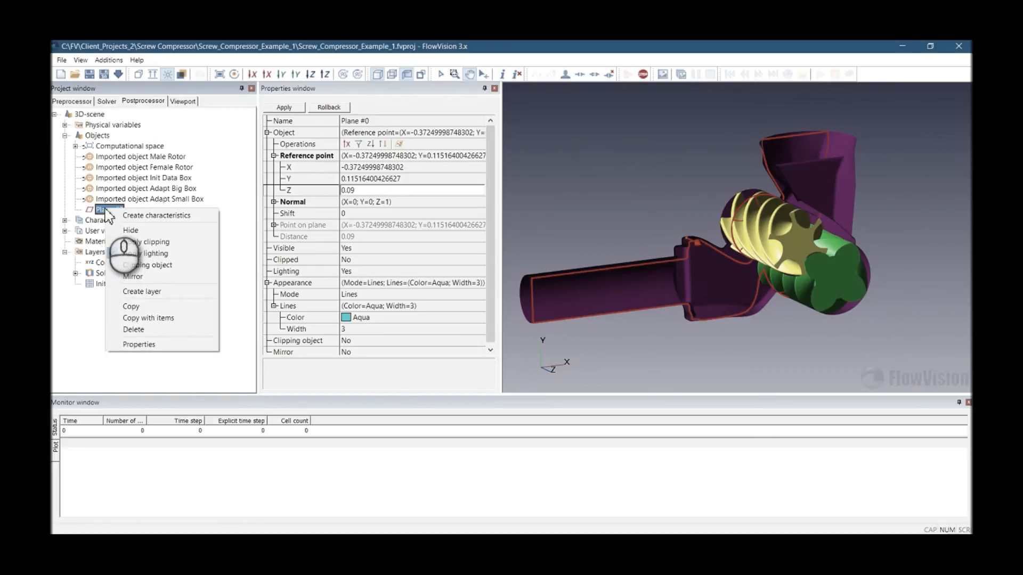
pyautogui.click(141, 292)
pyautogui.click(463, 276)
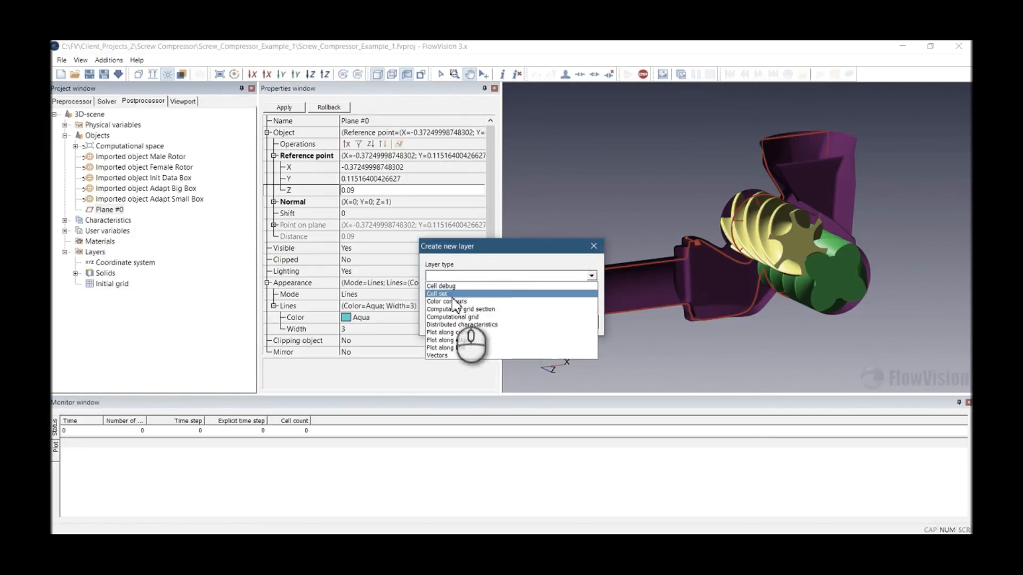
pyautogui.click(458, 309)
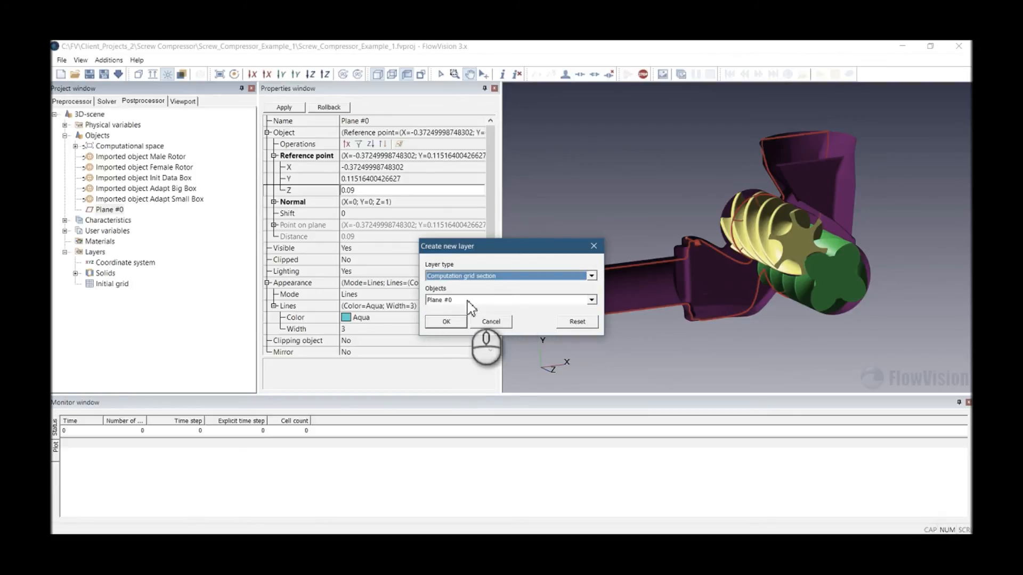
pyautogui.click(452, 321)
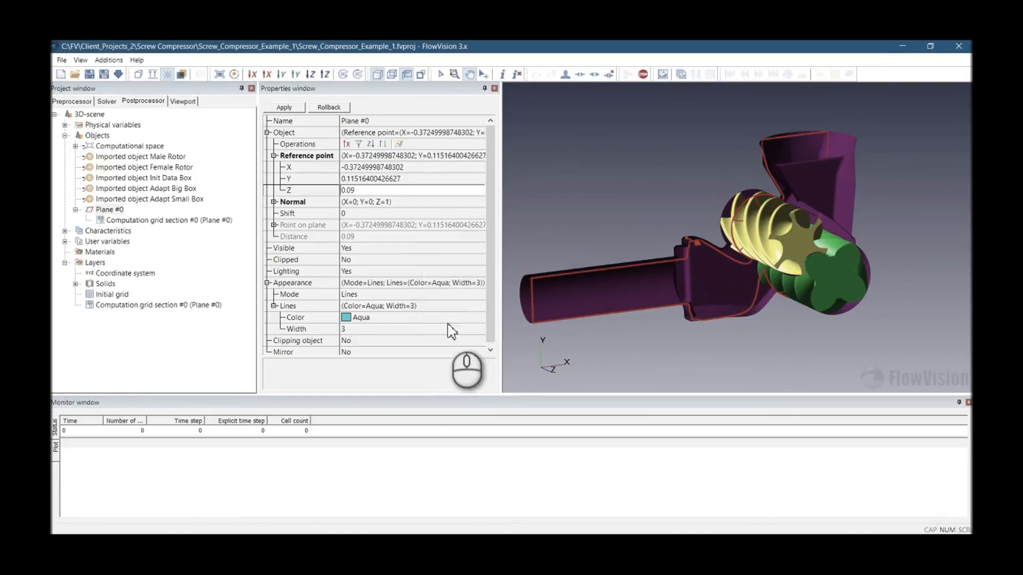
pyautogui.click(142, 308)
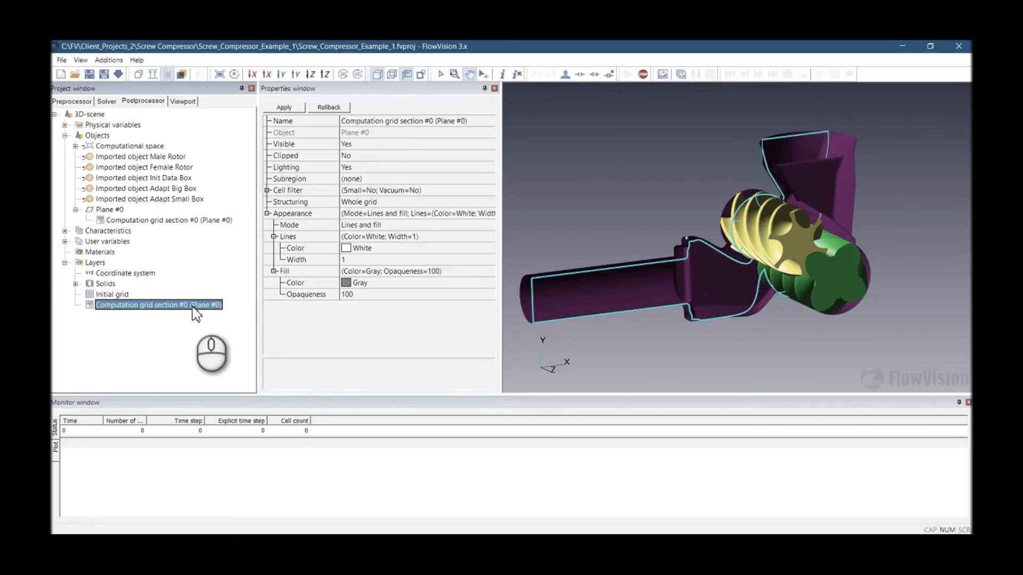
# - Create a Cell set layer on Plane #0
pyautogui.click(109, 210)
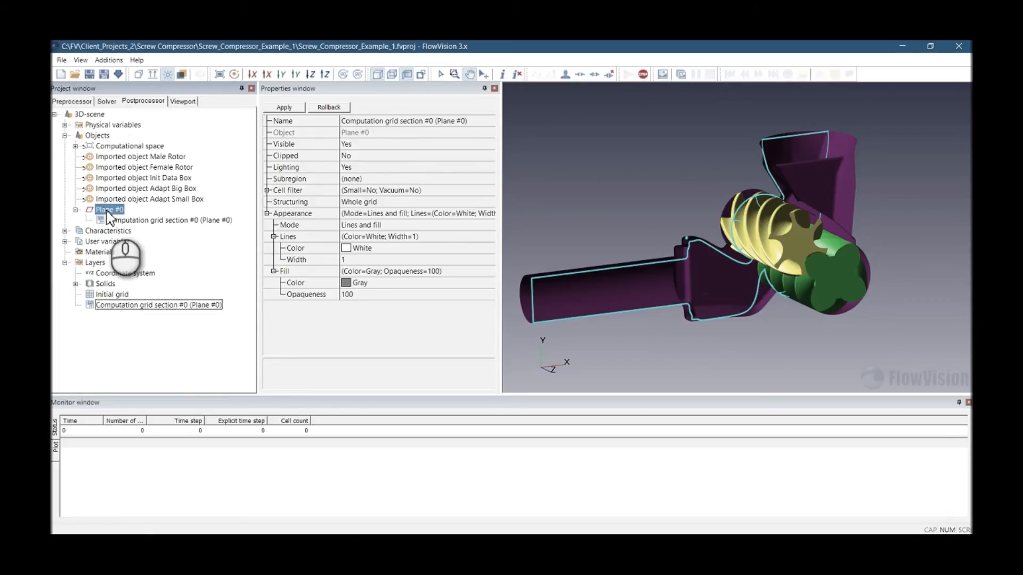
pyautogui.rightClick(109, 213)
pyautogui.click(136, 292)
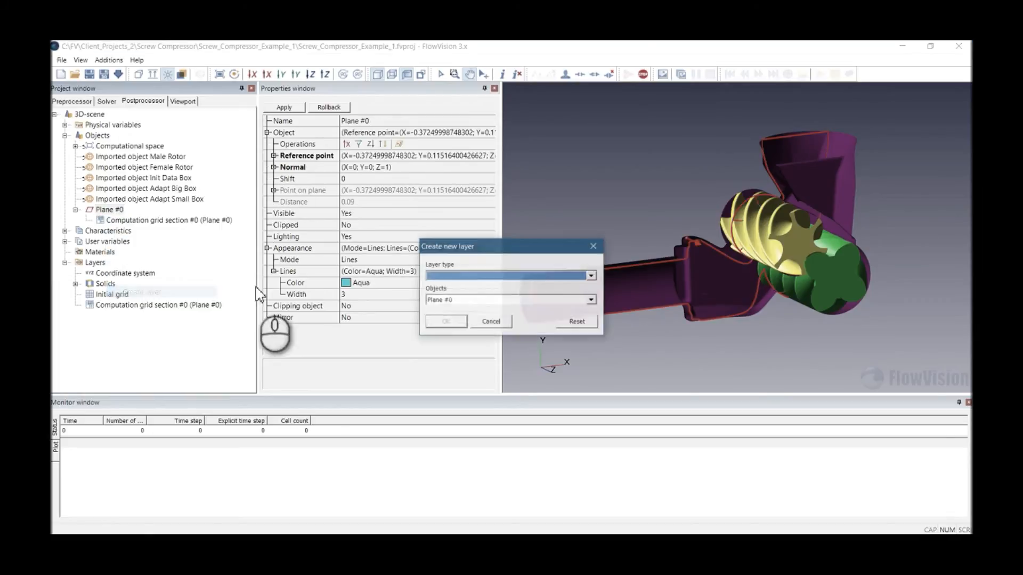
pyautogui.click(454, 276)
pyautogui.click(450, 300)
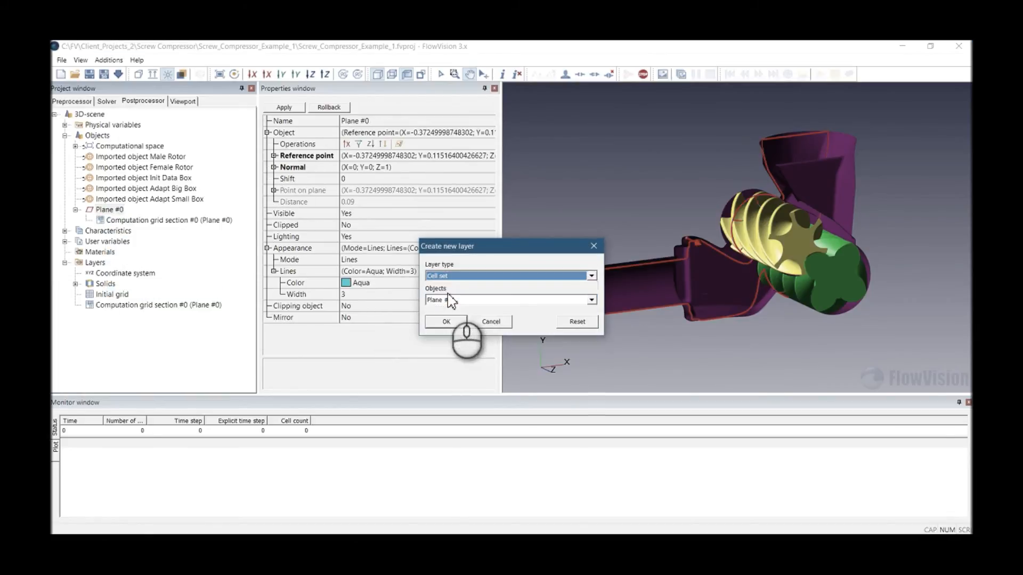
pyautogui.click(448, 321)
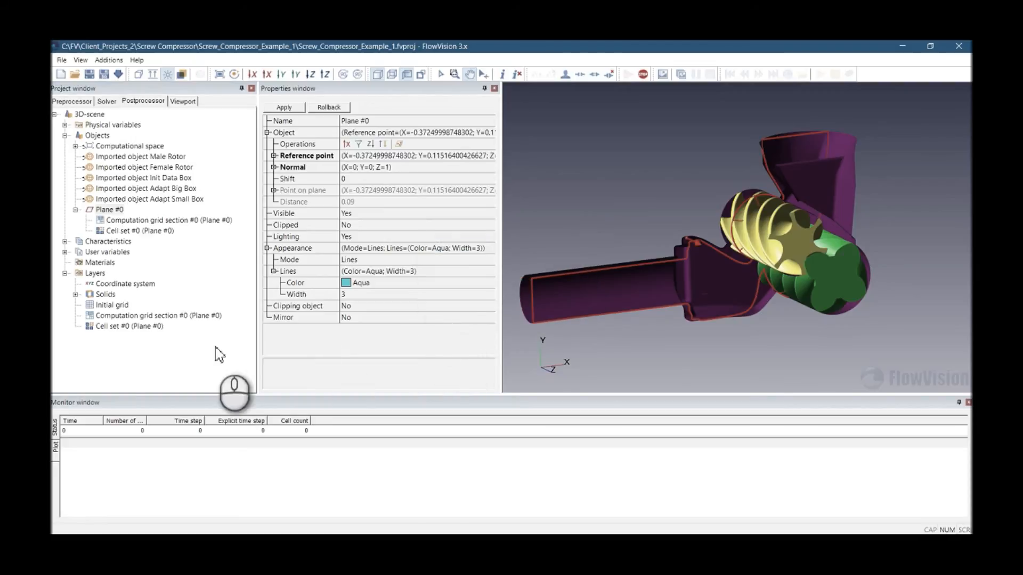
# - Set the type of the Plane #0 cell set layer to Gap and apply it
pyautogui.click(139, 326)
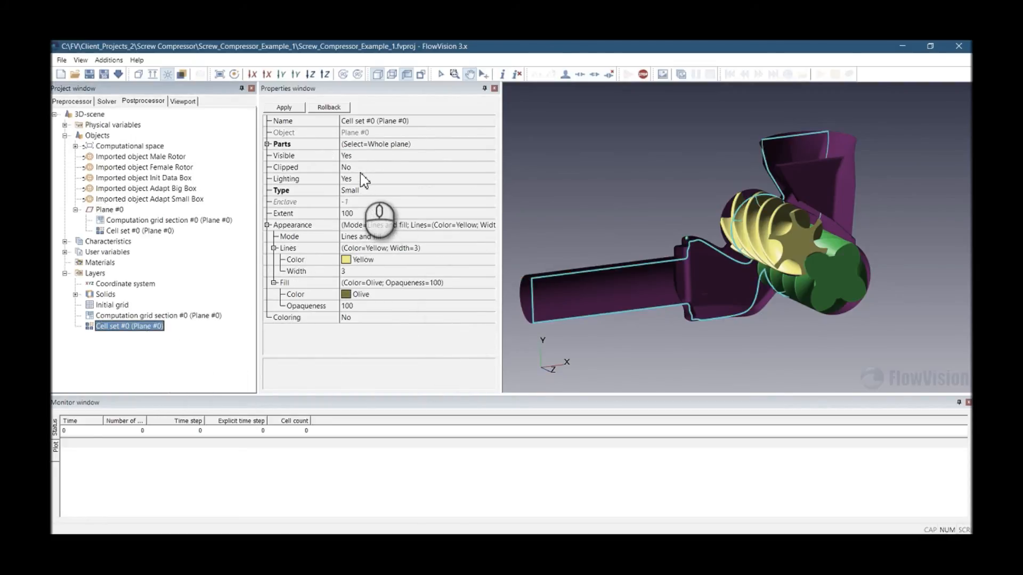
pyautogui.click(357, 188)
pyautogui.click(358, 190)
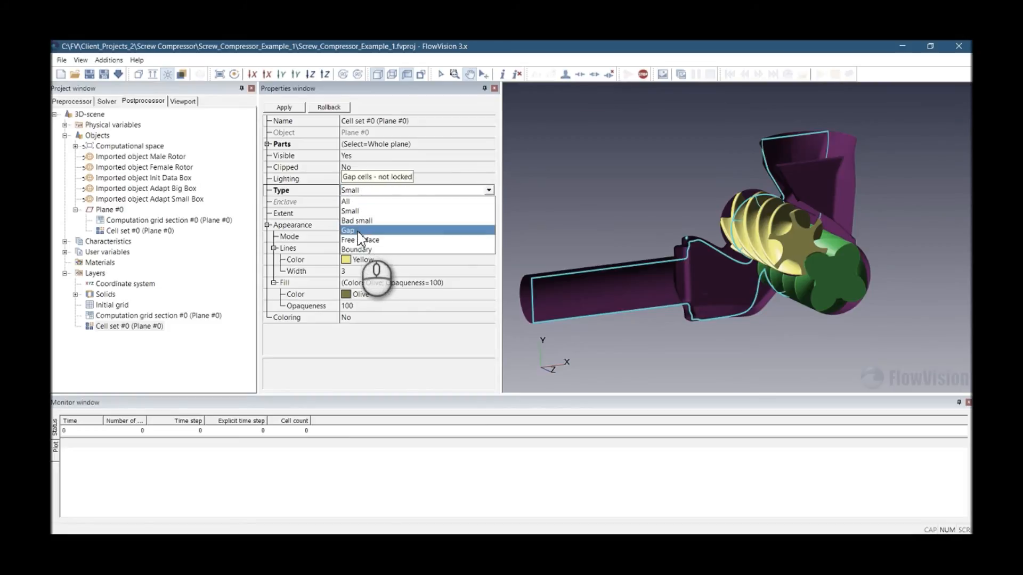
pyautogui.click(359, 231)
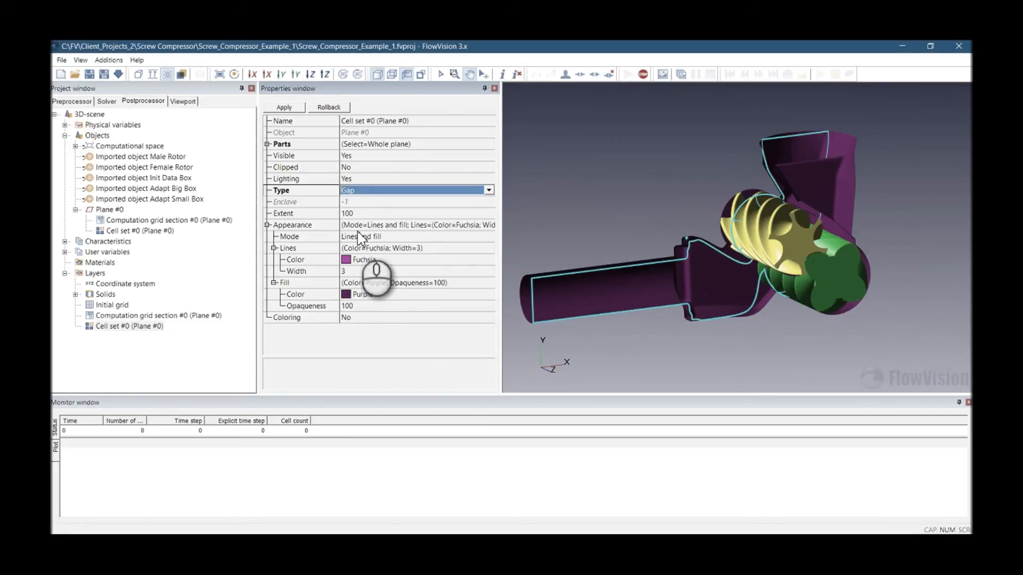
pyautogui.click(287, 108)
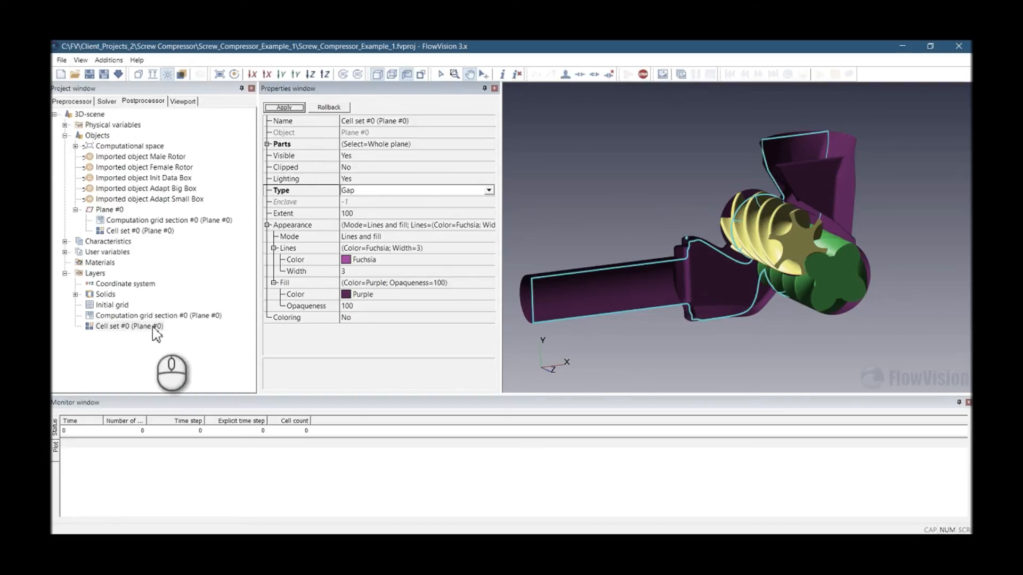
# - Hide the computation grid section and cell set layers of Plane #0
pyautogui.click(141, 316)
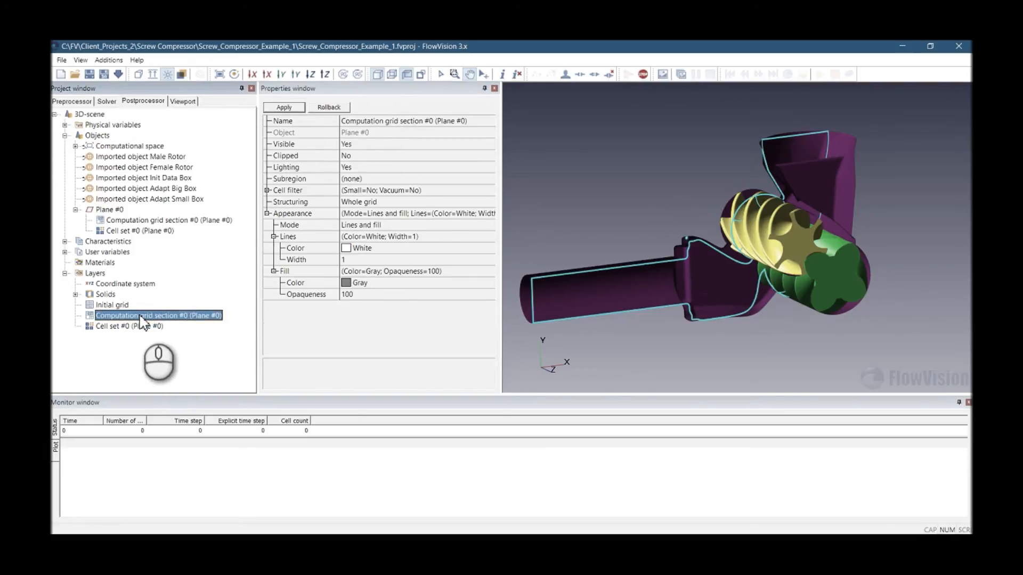
pyautogui.rightClick(141, 317)
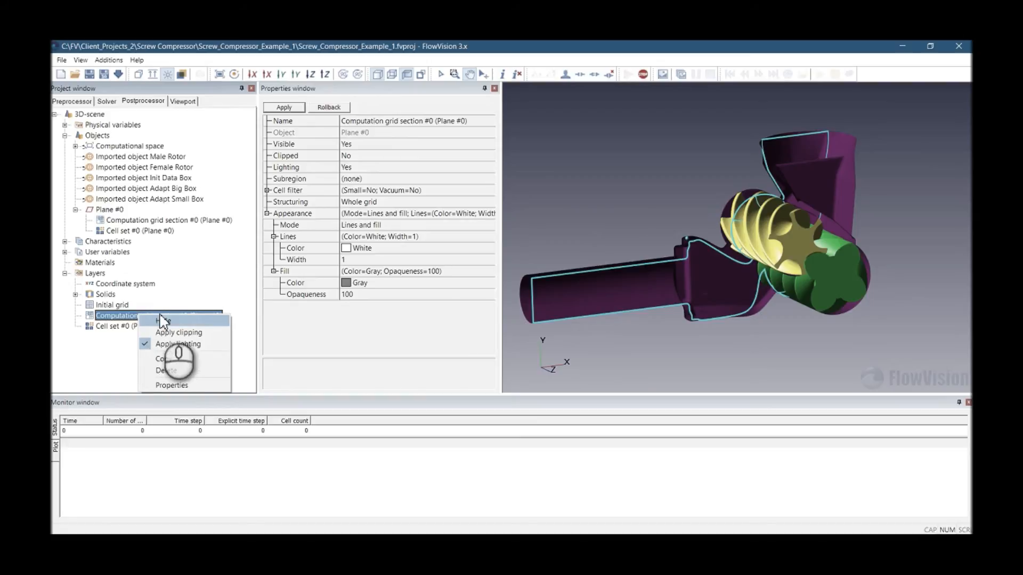
pyautogui.click(191, 323)
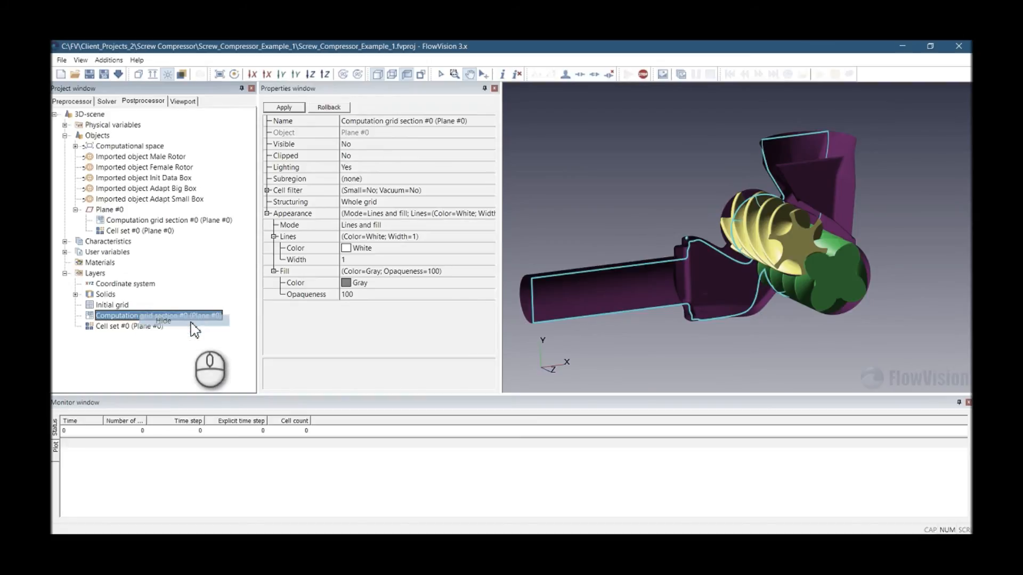
pyautogui.rightClick(152, 326)
pyautogui.click(173, 334)
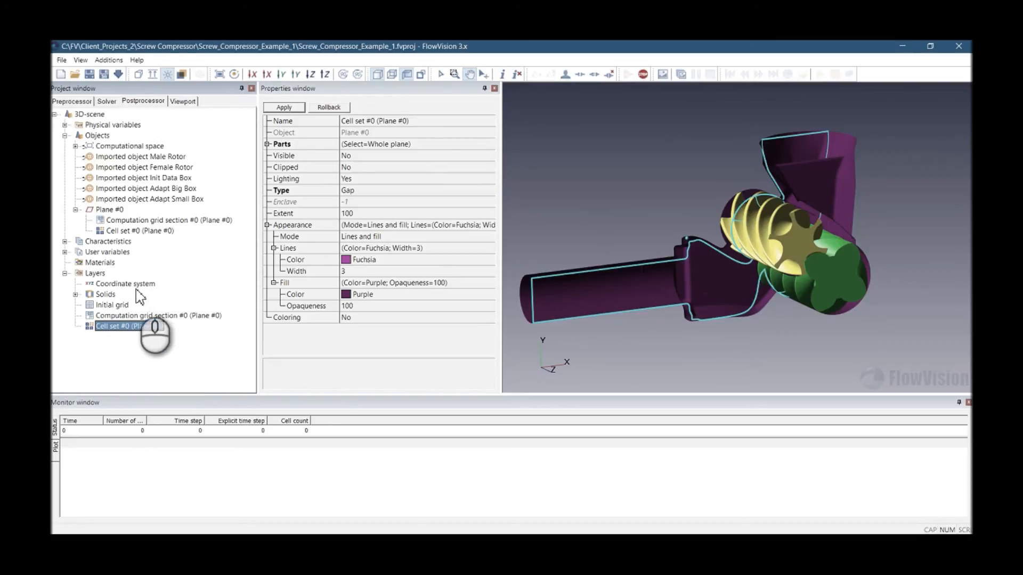
# - Create a Cell set layer on the Computational space object
pyautogui.click(110, 210)
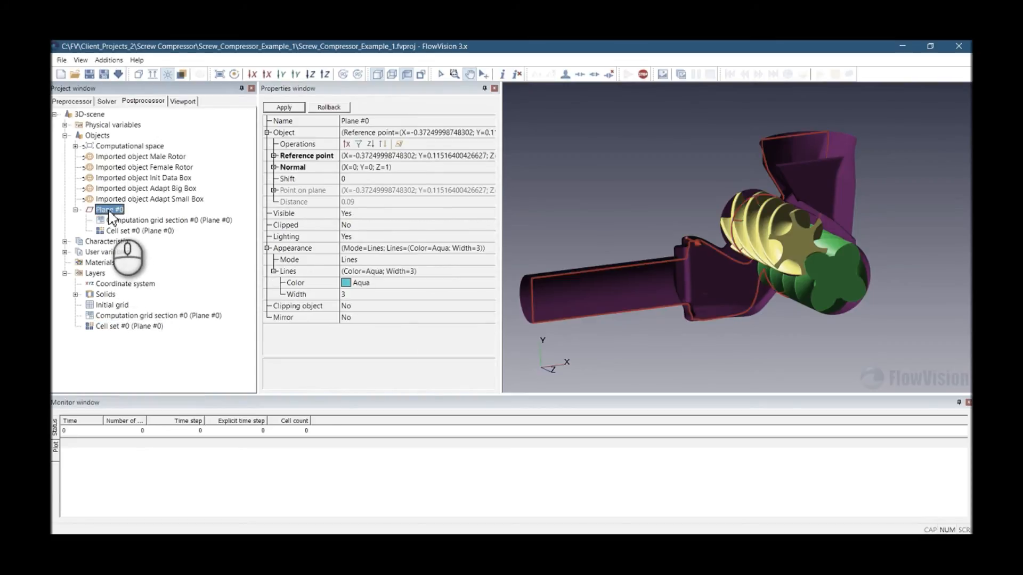
pyautogui.click(114, 147)
pyautogui.rightClick(114, 147)
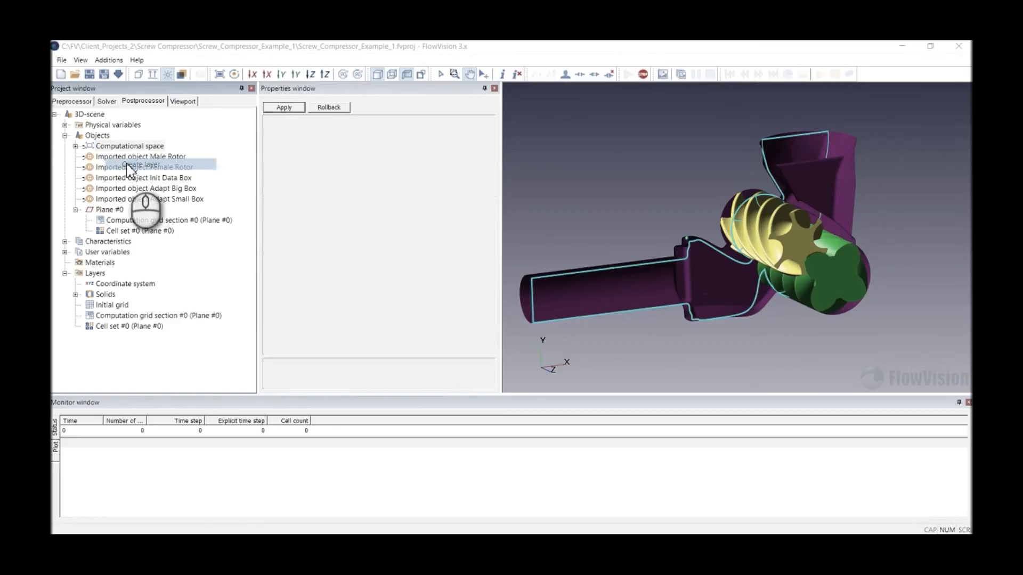
pyautogui.click(133, 164)
pyautogui.click(463, 276)
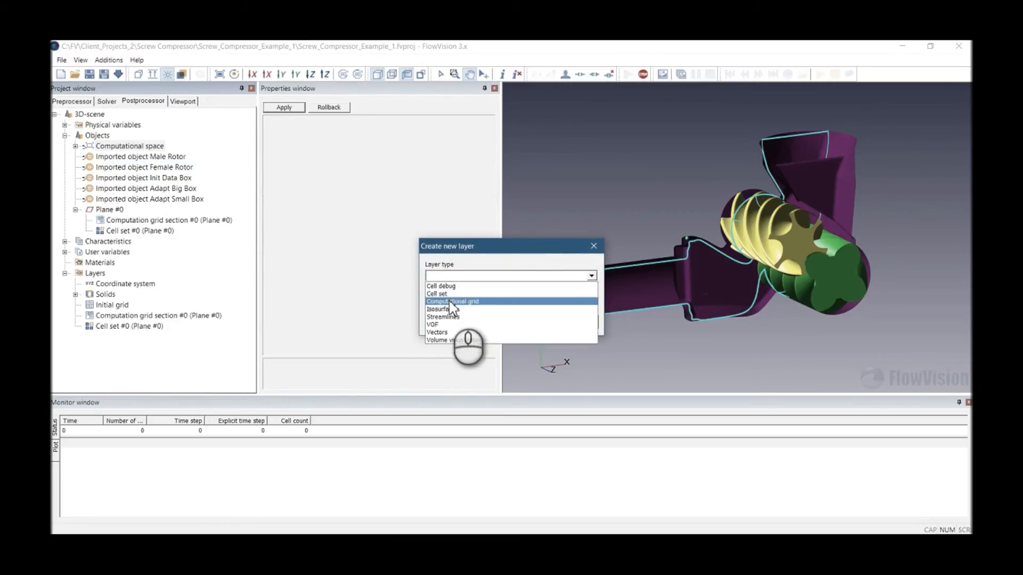
pyautogui.click(442, 284)
pyautogui.click(447, 321)
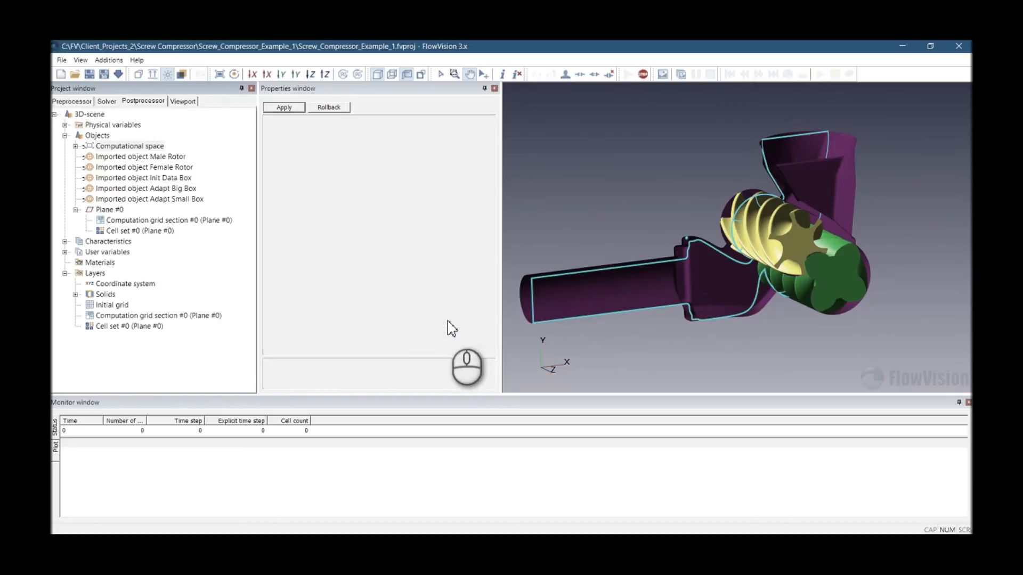
# - Set the type of the Computational space cell set to Gap, apply it, and hide that layer
pyautogui.click(176, 379)
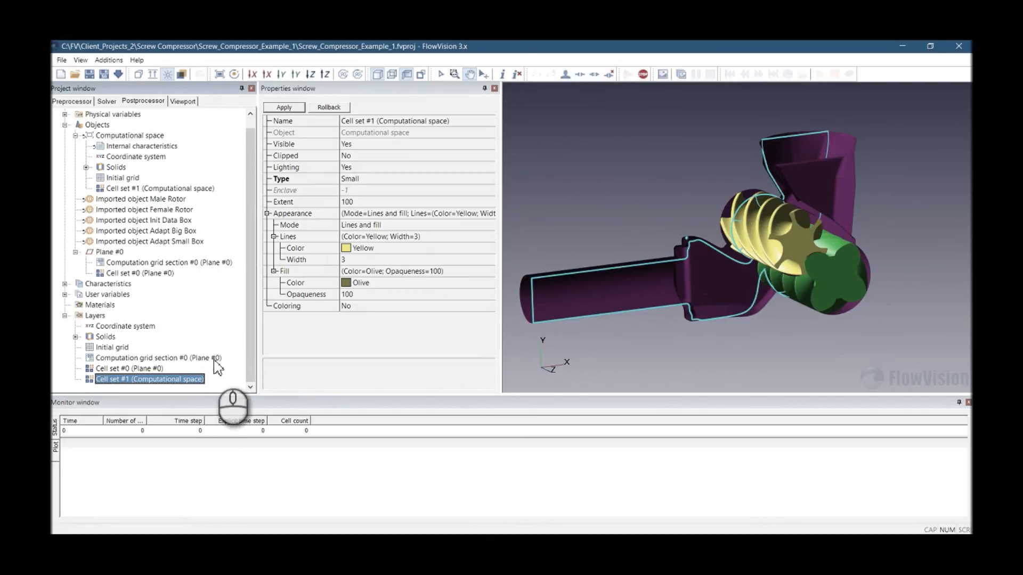
pyautogui.click(384, 178)
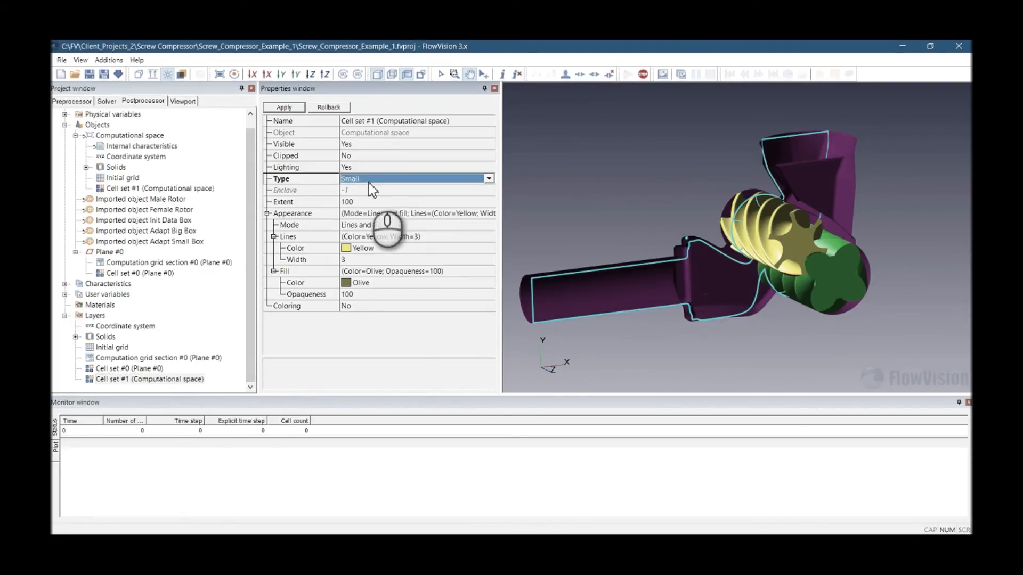
pyautogui.click(376, 180)
pyautogui.click(351, 203)
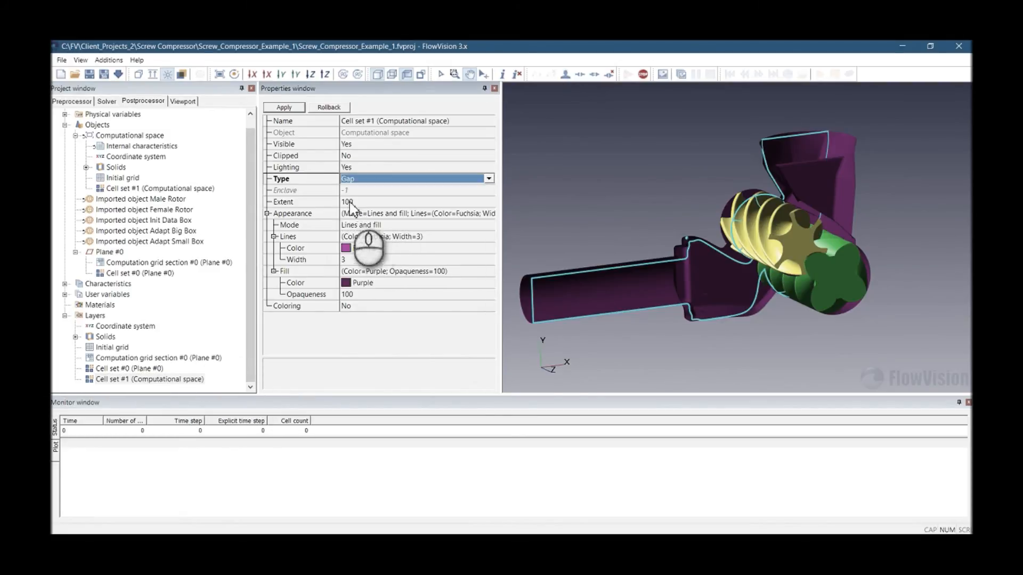
pyautogui.click(287, 108)
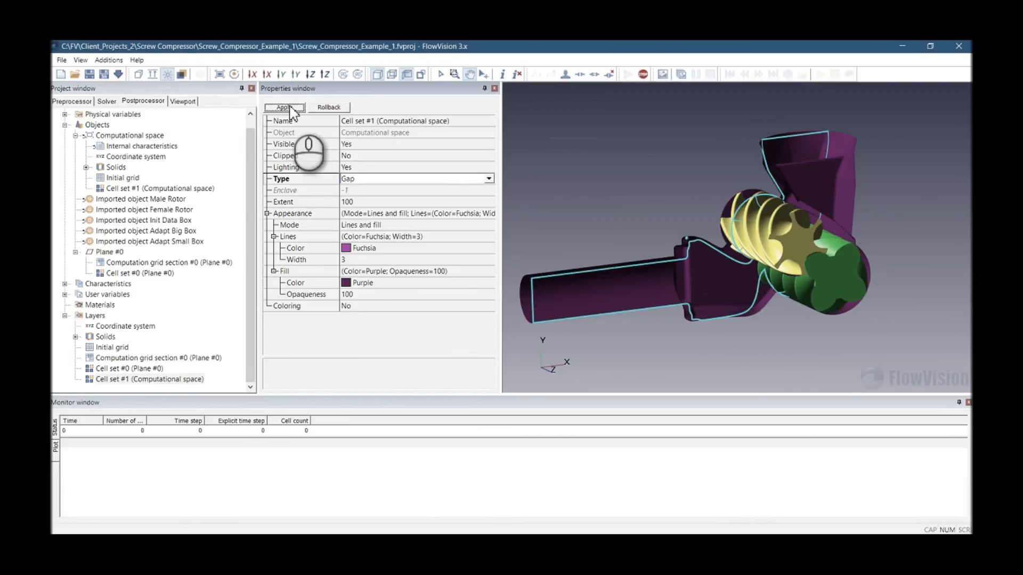
pyautogui.rightClick(147, 379)
pyautogui.click(169, 386)
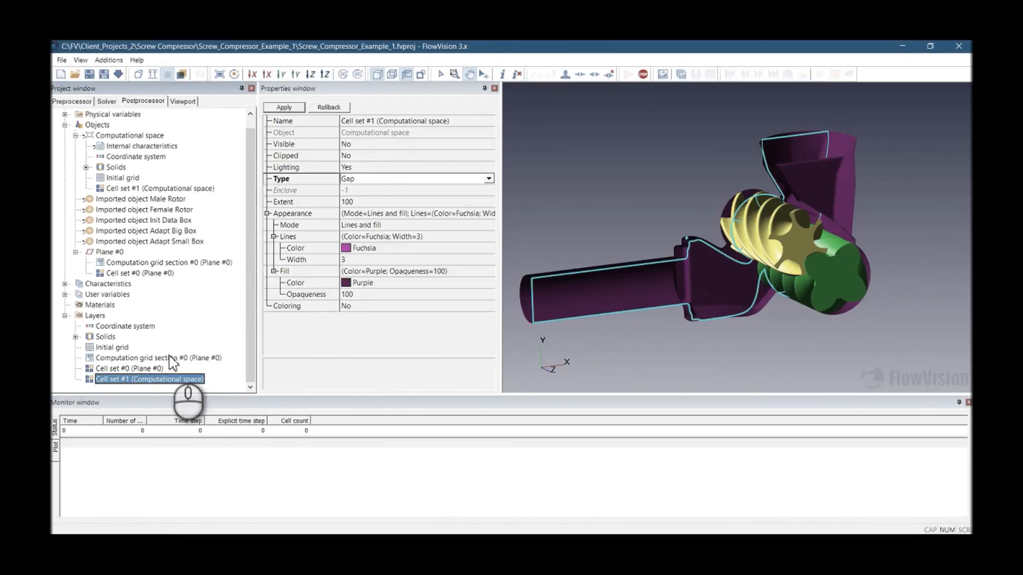
# - Hide the main geometry of SubRegion Air in the computational space's solids
pyautogui.click(161, 369)
pyautogui.click(162, 360)
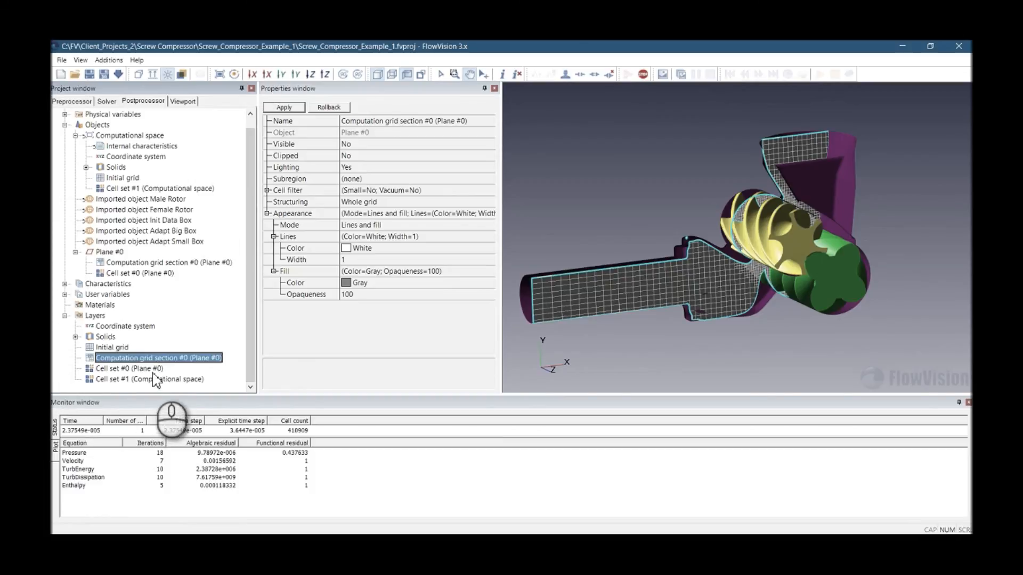
pyautogui.moveTo(679, 274); pyautogui.dragTo(691, 276)
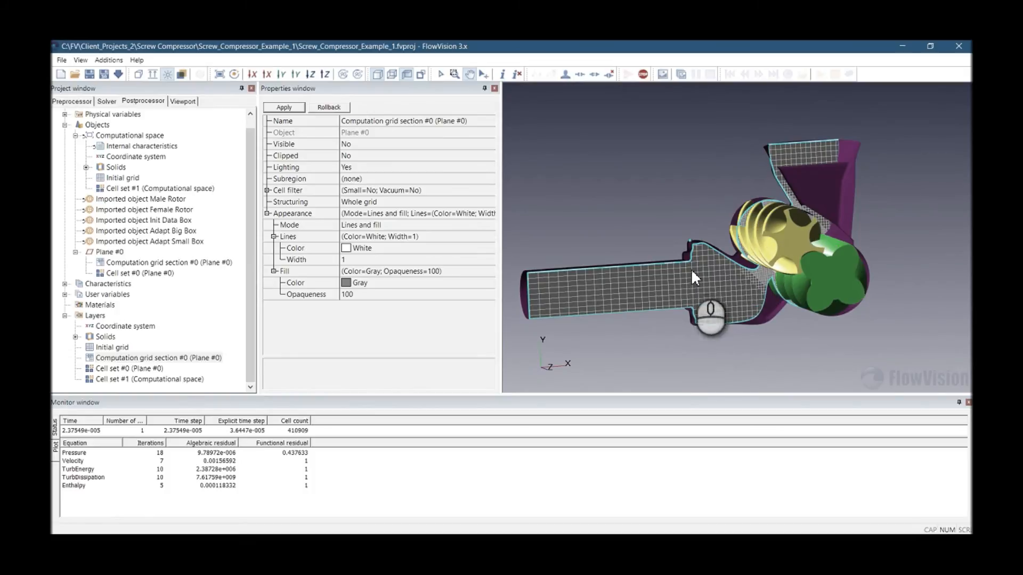
pyautogui.moveTo(893, 251); pyautogui.dragTo(835, 244)
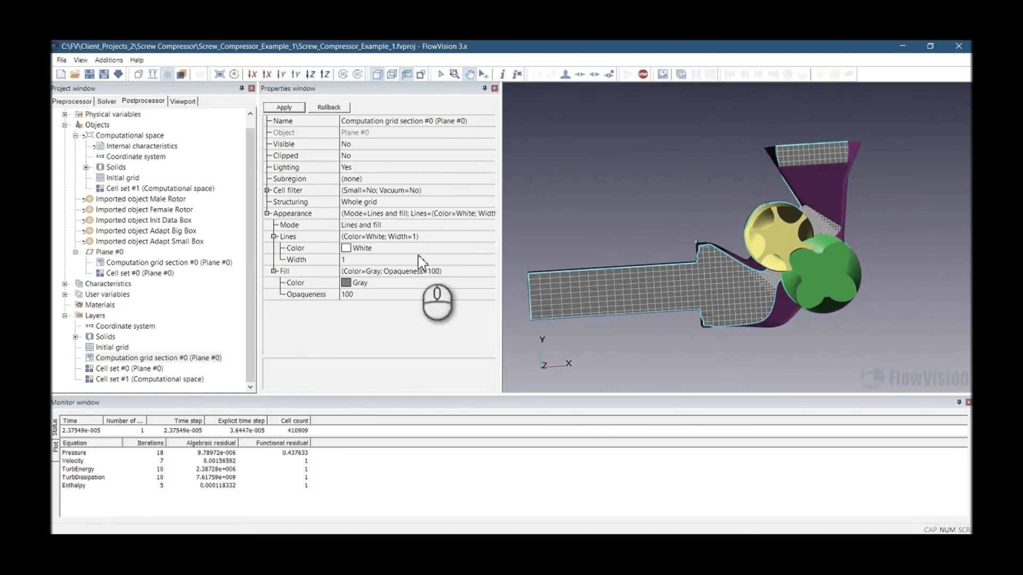
pyautogui.click(86, 168)
pyautogui.click(135, 178)
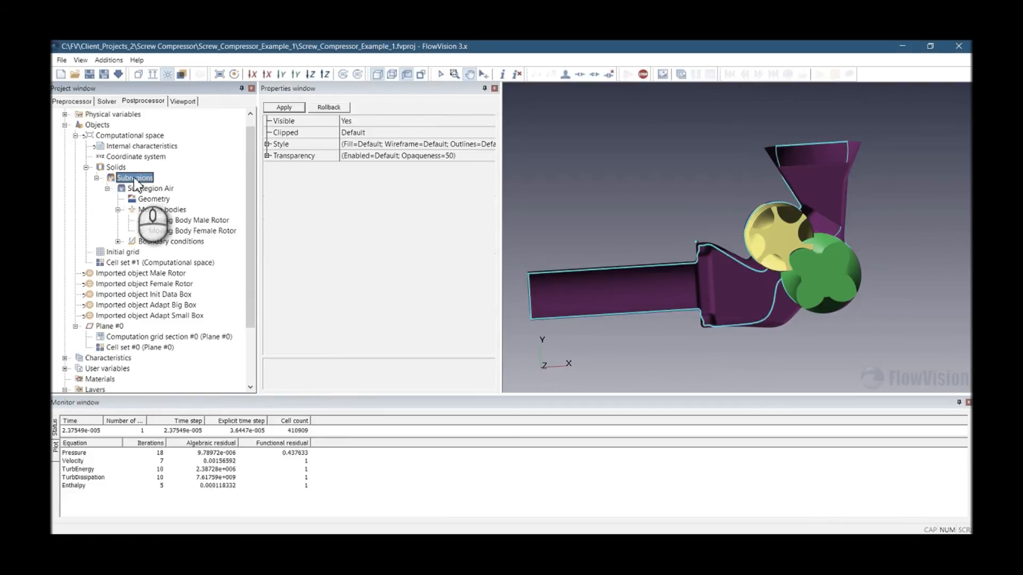
pyautogui.rightClick(144, 199)
pyautogui.moveTo(213, 205)
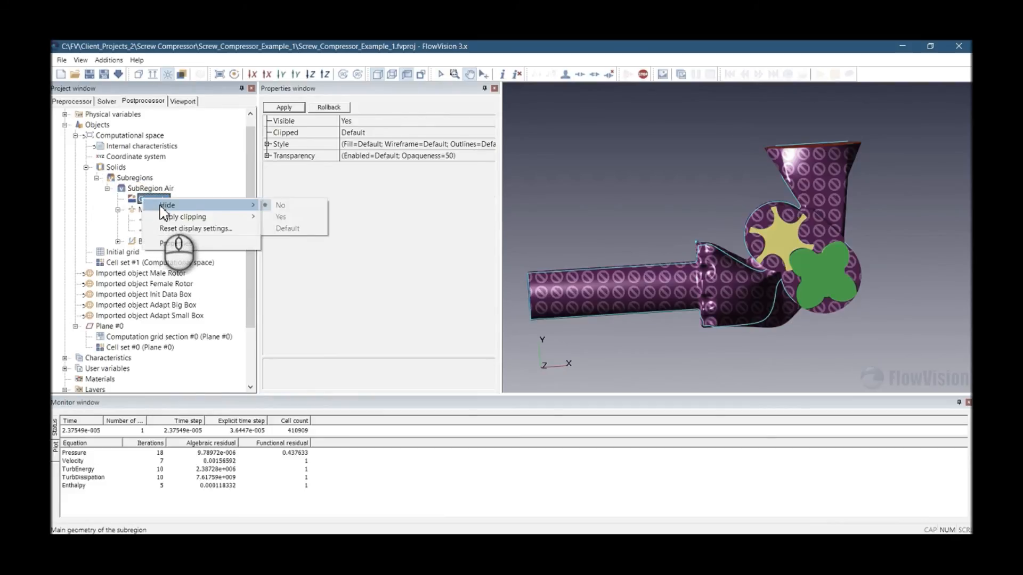
pyautogui.click(281, 217)
# - Hide the moving bodies Male Rotor and Female Rotor of SubRegion Air
pyautogui.click(169, 221)
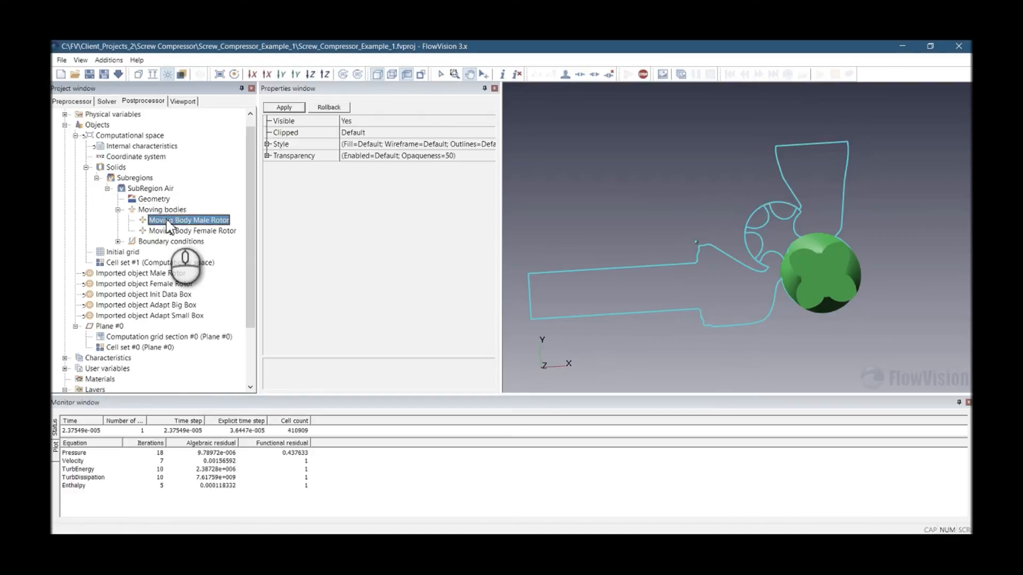
pyautogui.rightClick(169, 223)
pyautogui.moveTo(251, 220)
pyautogui.click(309, 222)
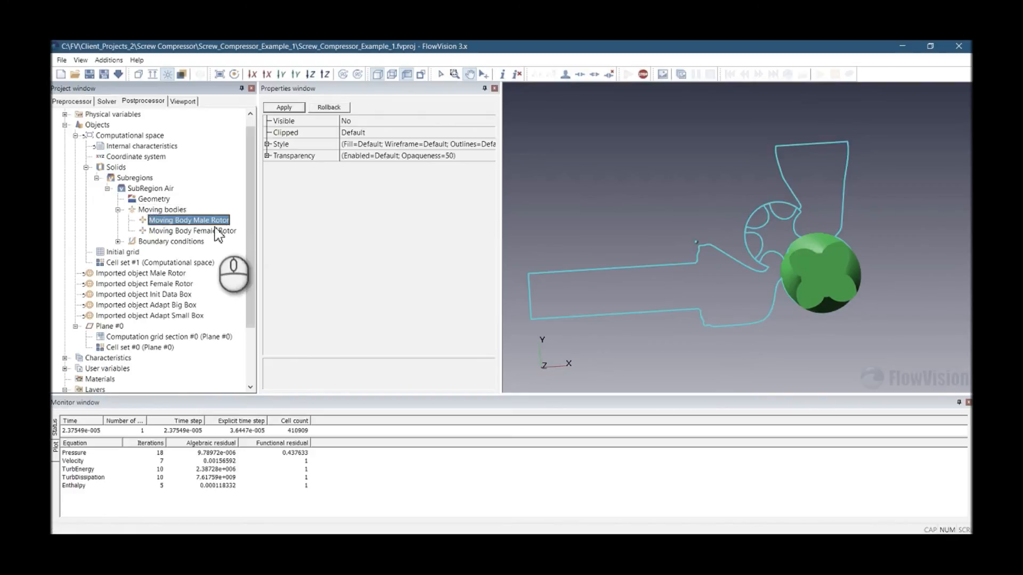
pyautogui.rightClick(217, 231)
pyautogui.moveTo(240, 235)
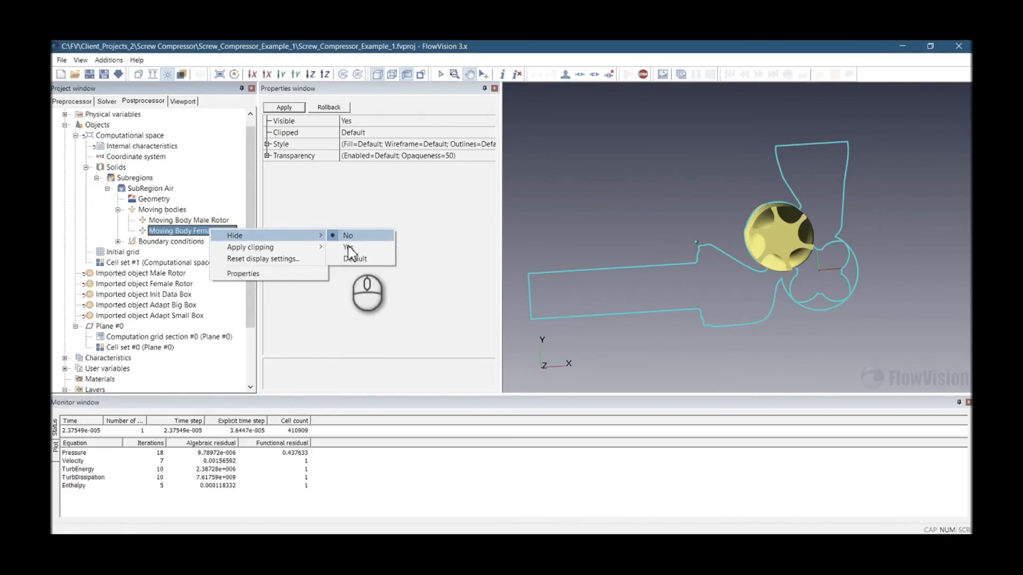
pyautogui.click(349, 248)
pyautogui.click(118, 210)
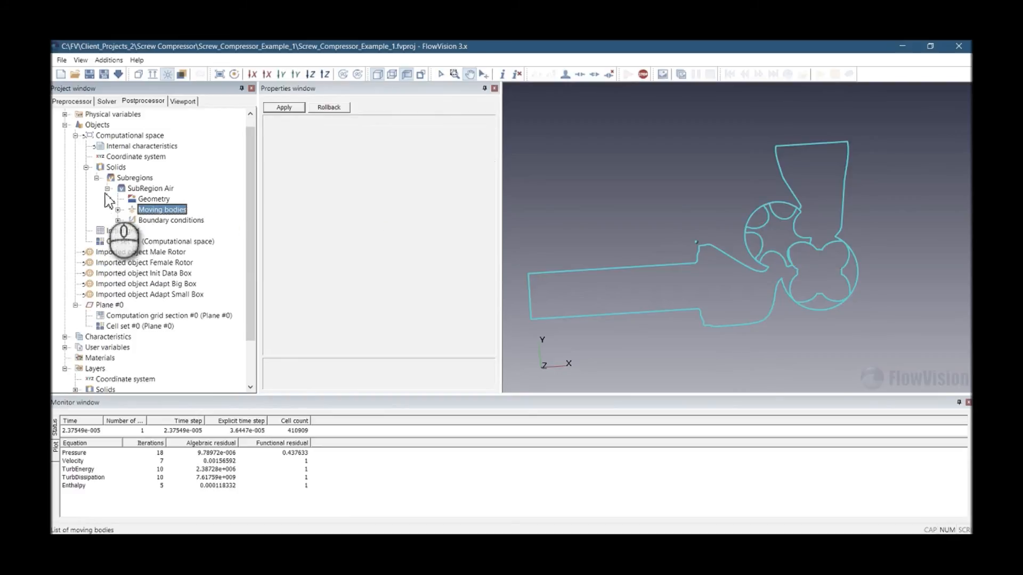
pyautogui.click(107, 188)
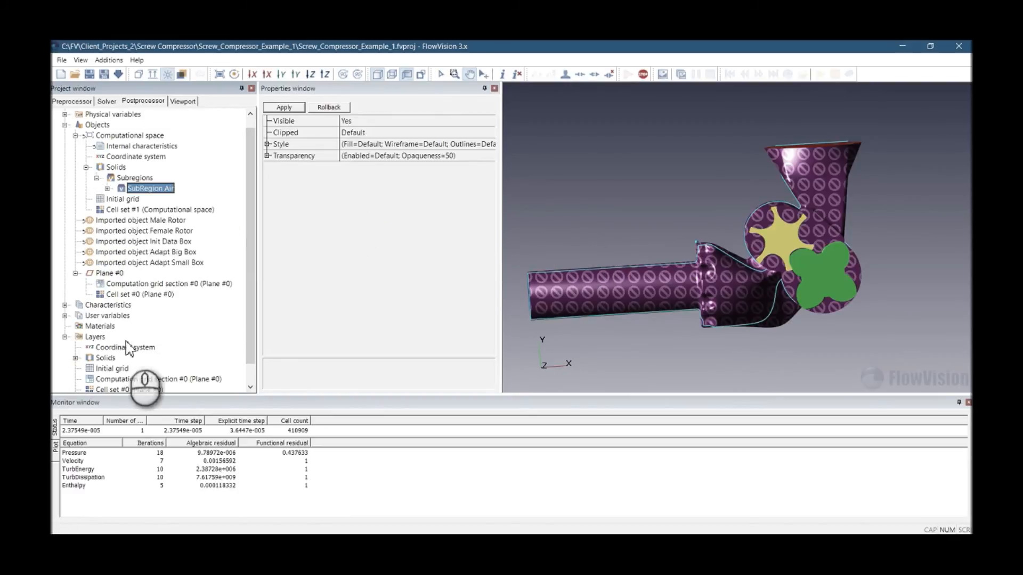
# - Select the computation grid section of Plane #0 and examine its mesh around the two rotors up close
pyautogui.click(131, 379)
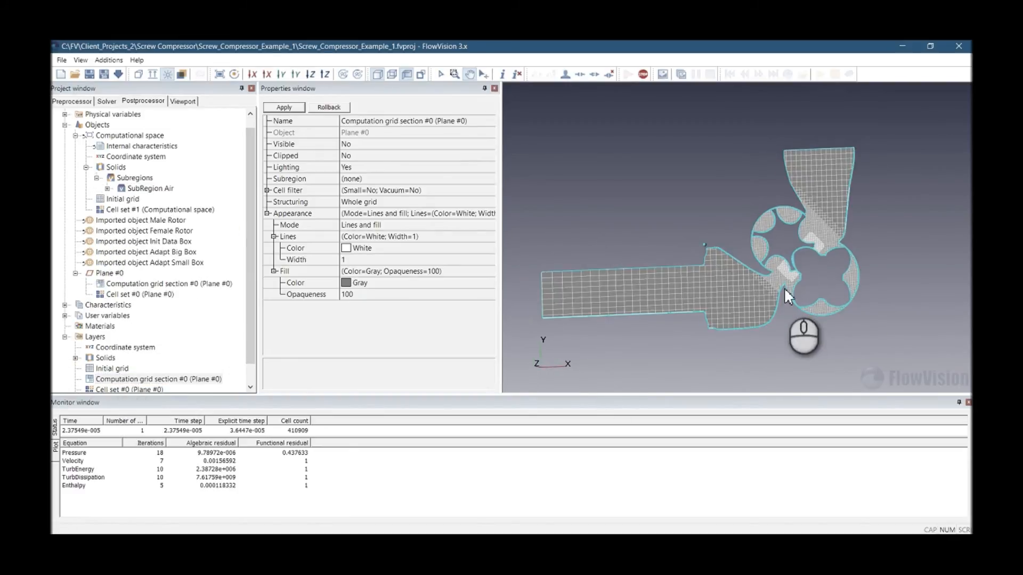
pyautogui.scroll(5, 806, 276)
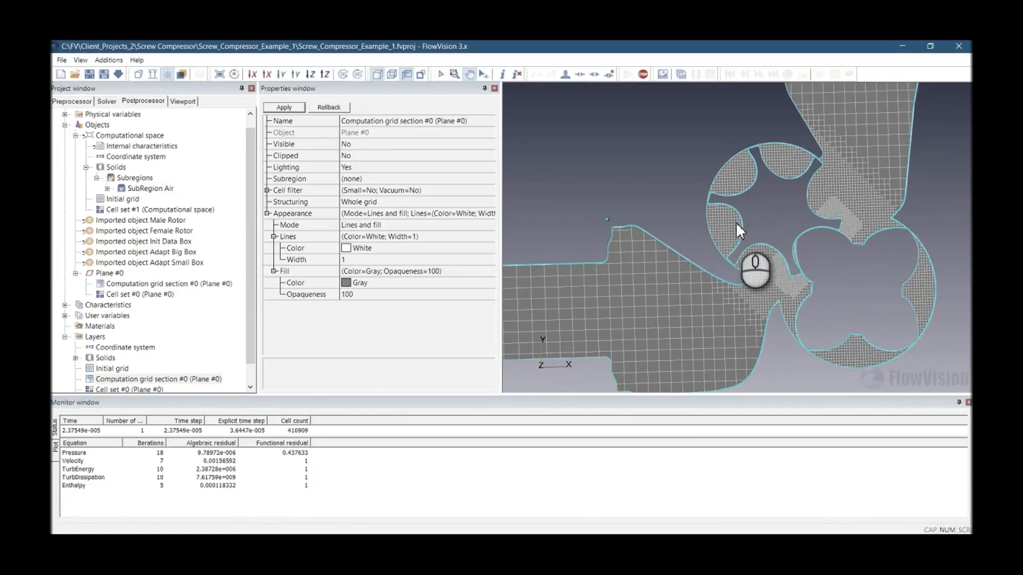
pyautogui.moveTo(736, 222); pyautogui.dragTo(698, 222, button='middle')
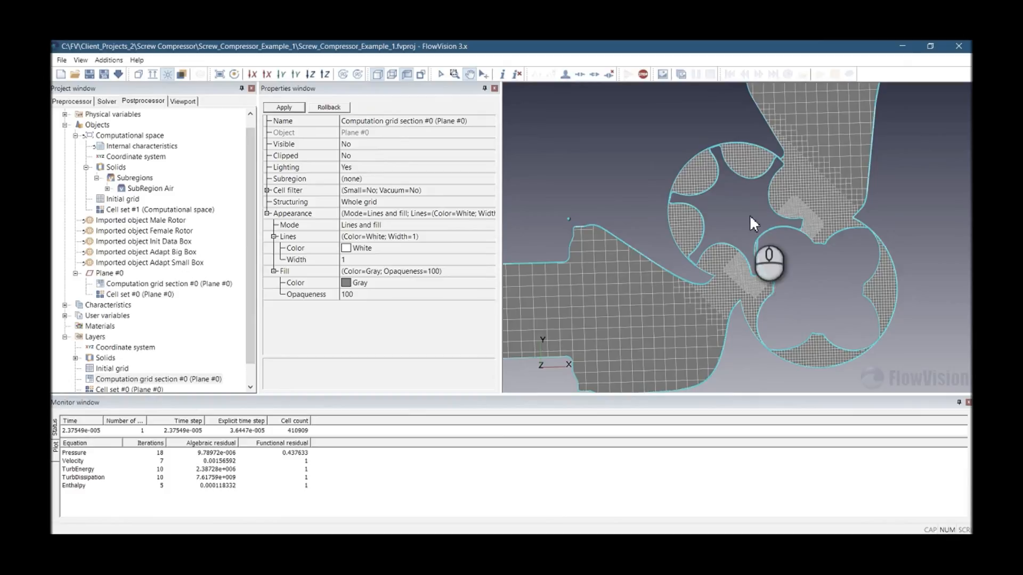
pyautogui.scroll(3, 748, 215)
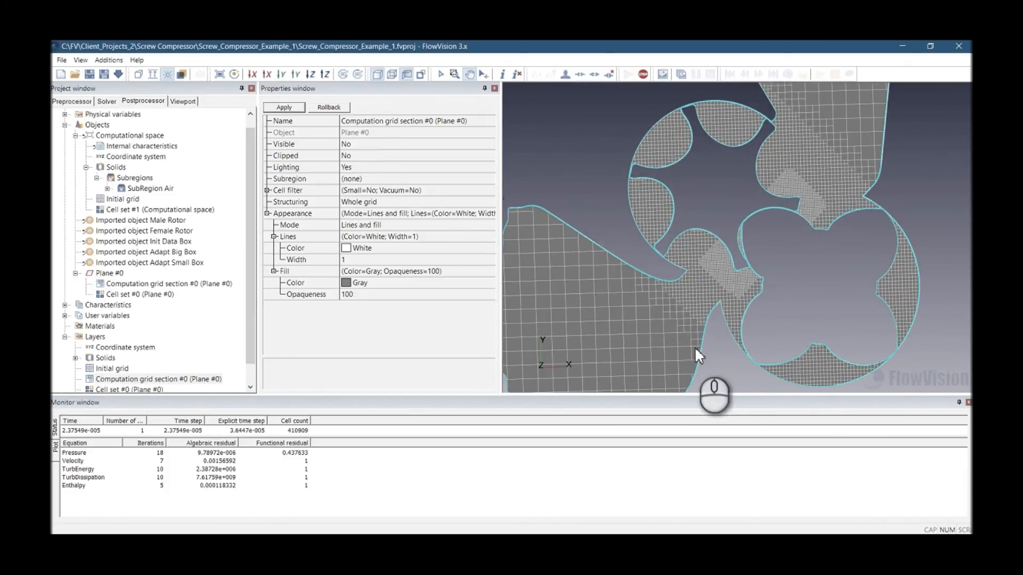
# - Examine the computation grid up close in the narrow clearance between the two rotors and in the surrounding chambers
pyautogui.scroll(2, 775, 176)
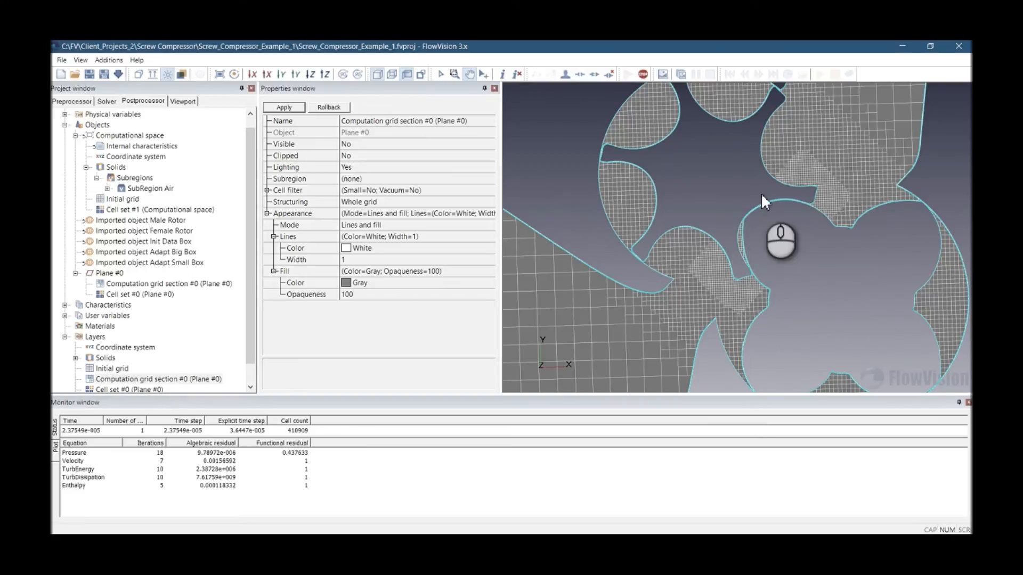
pyautogui.scroll(2, 772, 193)
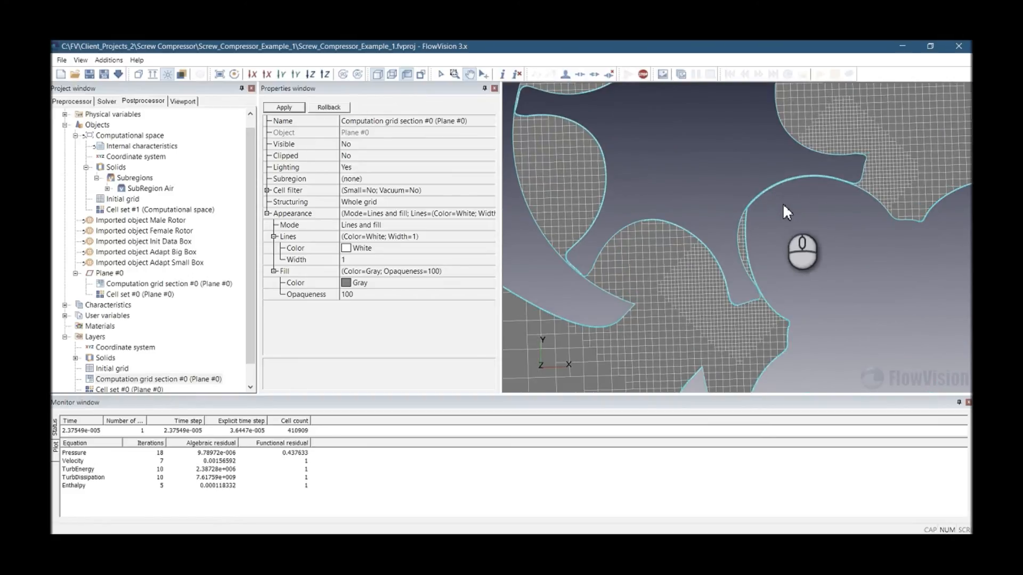
pyautogui.scroll(2, 783, 202)
pyautogui.scroll(5, 782, 199)
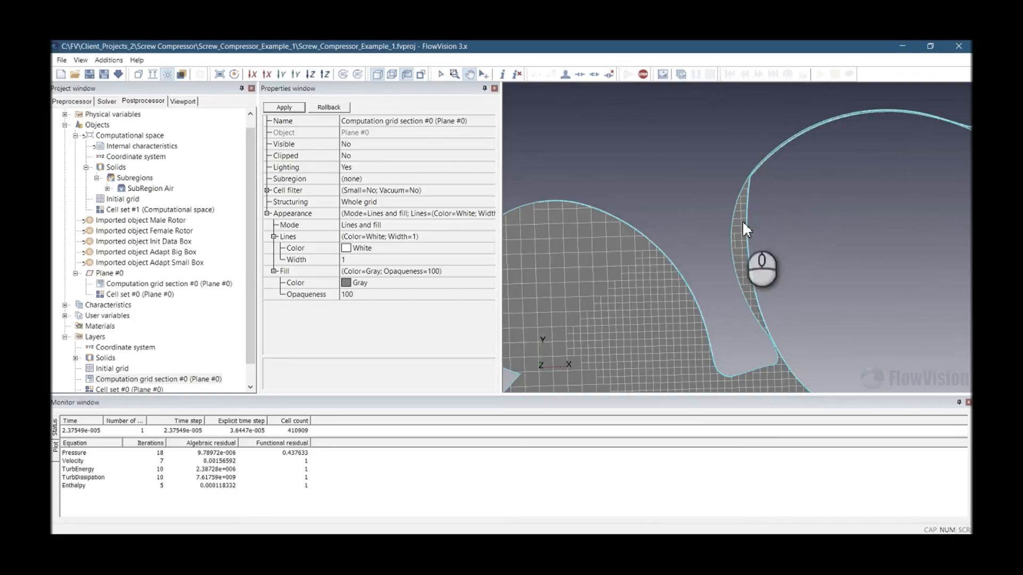
pyautogui.scroll(2, 704, 203)
pyautogui.scroll(-2, 639, 214)
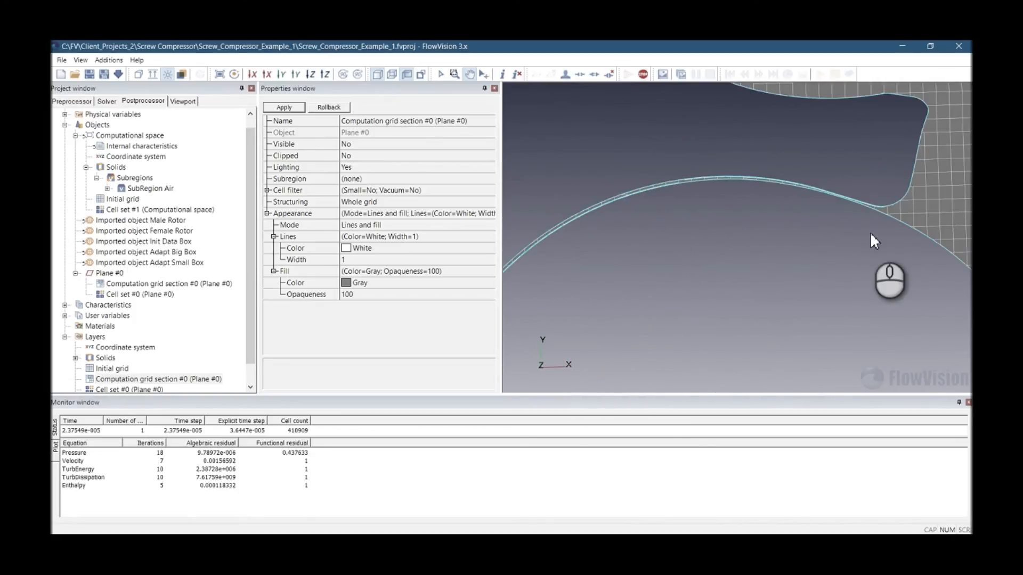
pyautogui.scroll(-2, 804, 214)
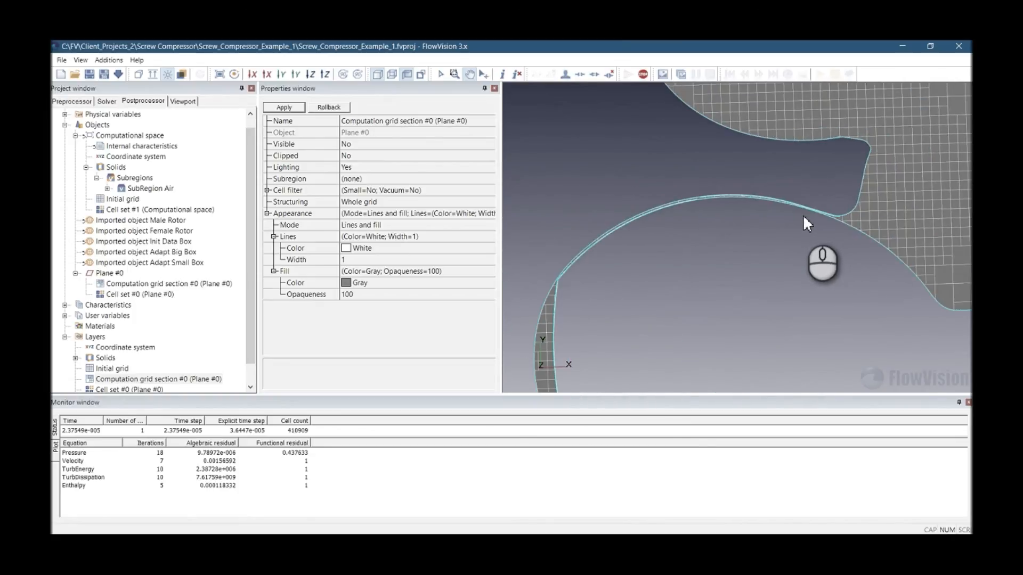
pyautogui.scroll(-4, 803, 217)
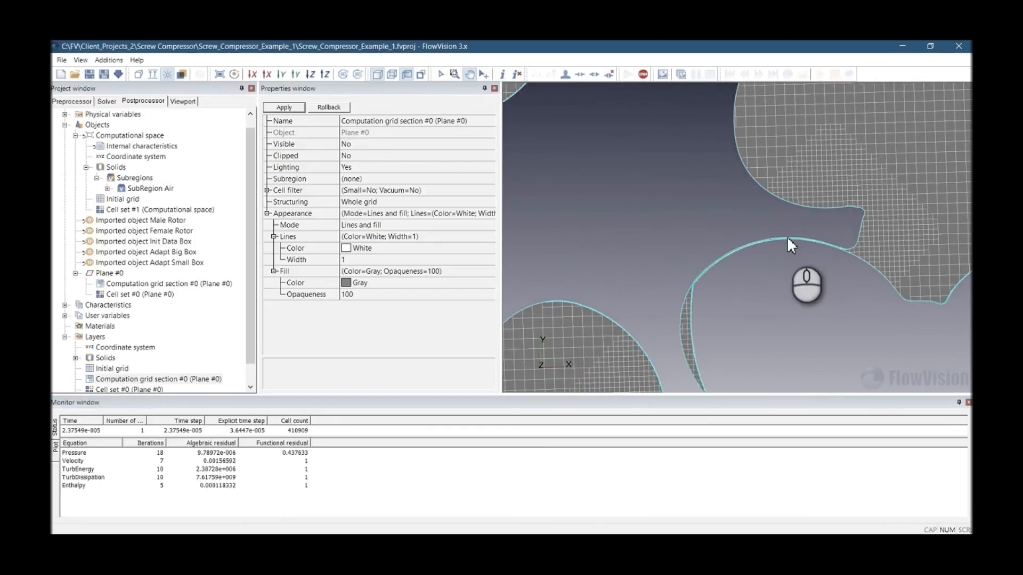
pyautogui.scroll(-4, 743, 215)
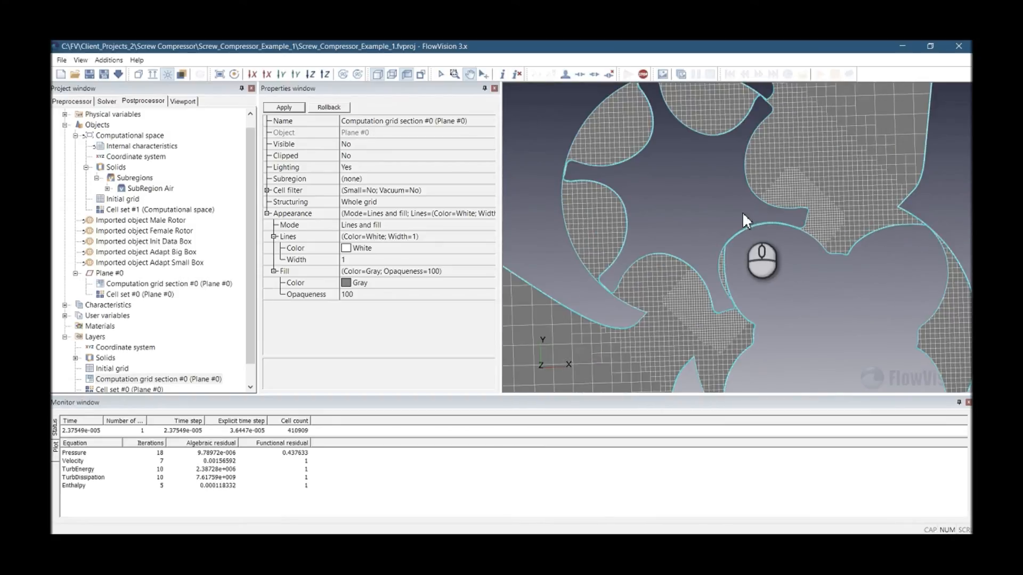
pyautogui.scroll(-2, 740, 213)
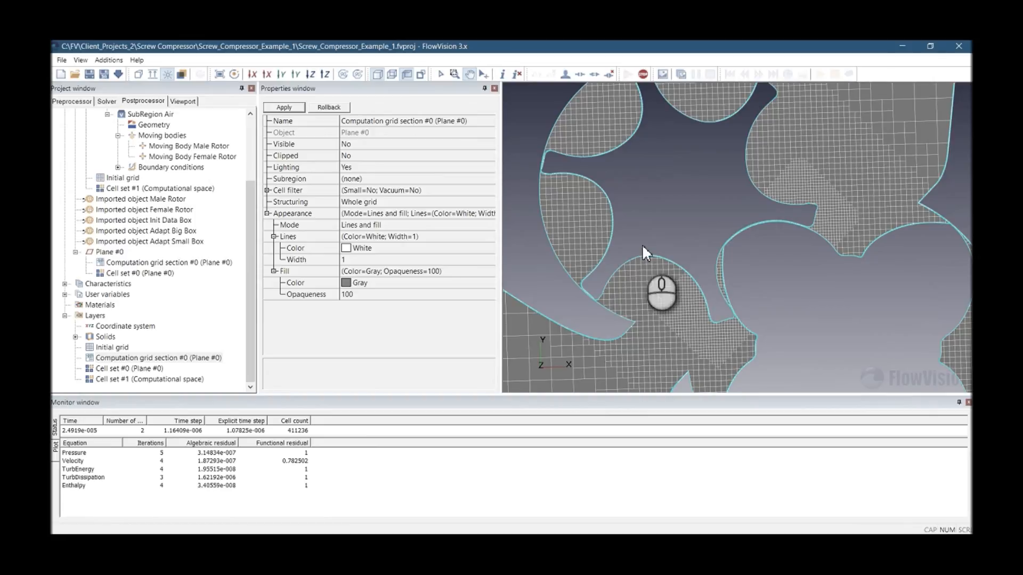
# - Unhide the computation grid section layer of Plane #0 and select Cell set #0 to display the gap cells on it
pyautogui.rightClick(139, 358)
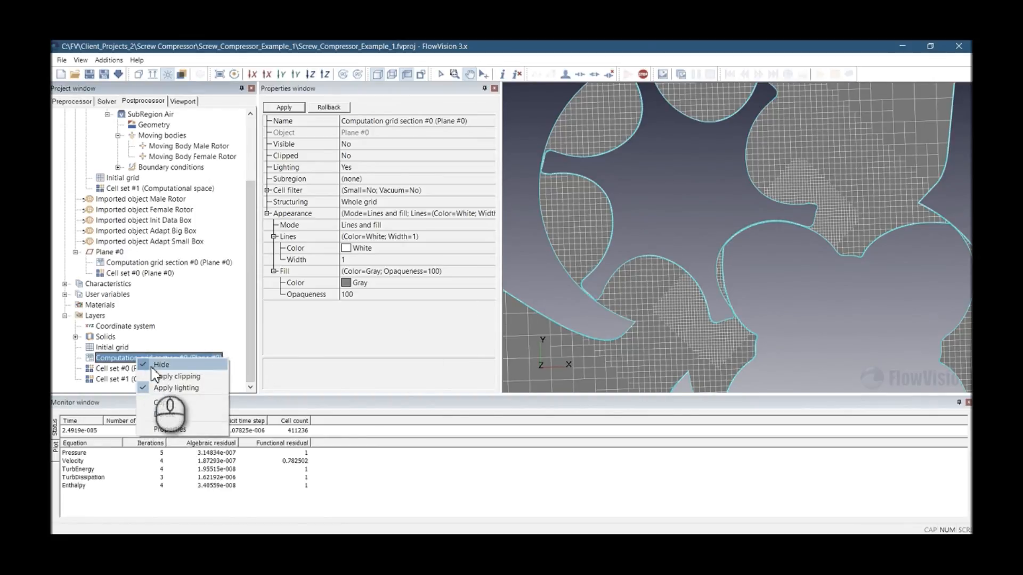
pyautogui.click(158, 365)
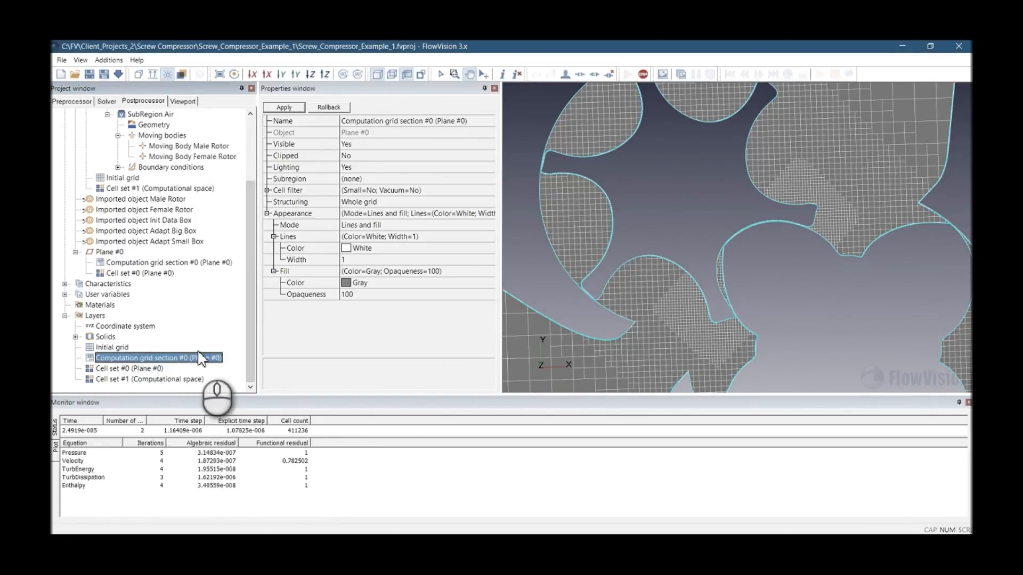
pyautogui.click(137, 368)
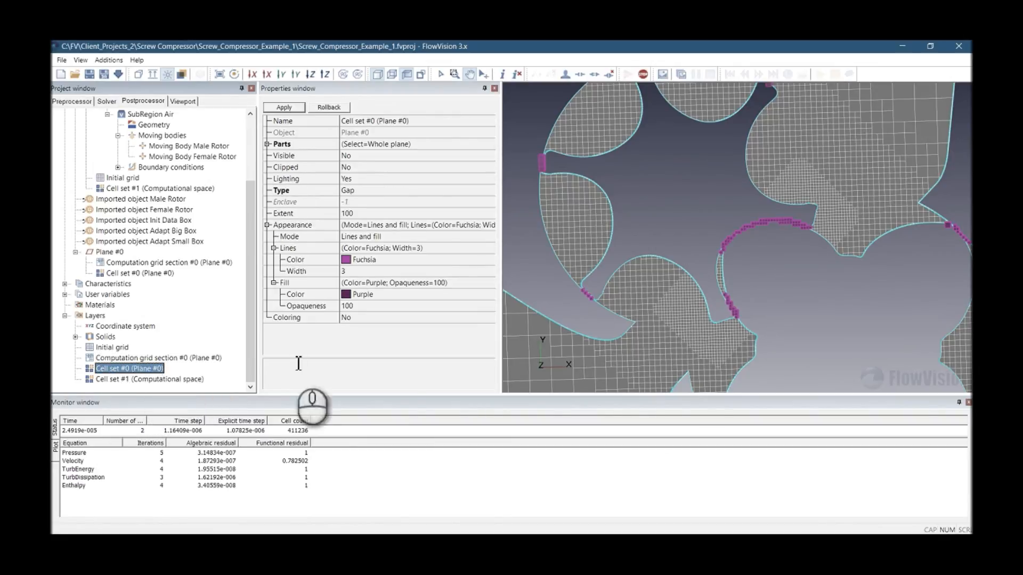
pyautogui.scroll(-3, 768, 216)
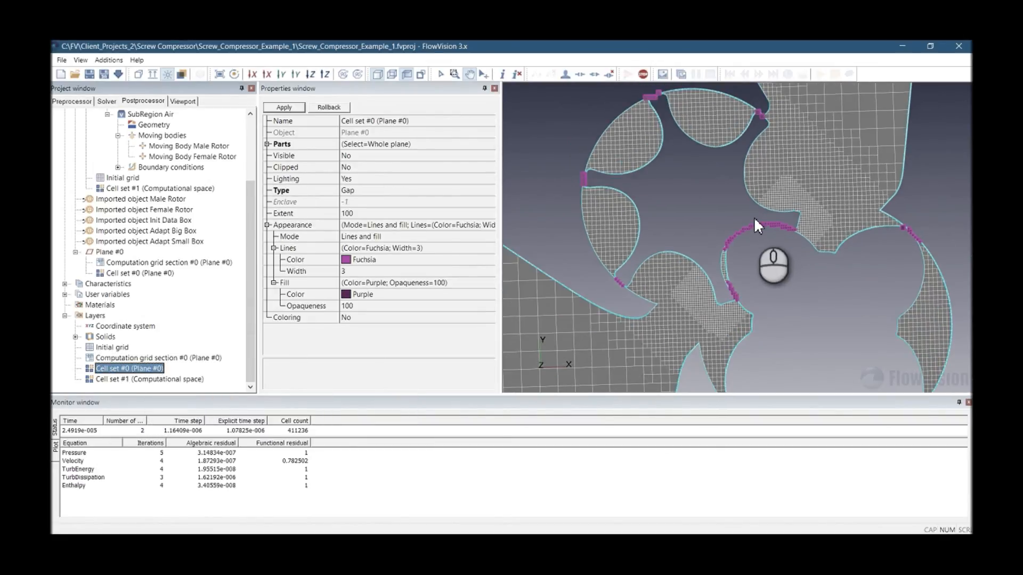
pyautogui.scroll(-1, 748, 201)
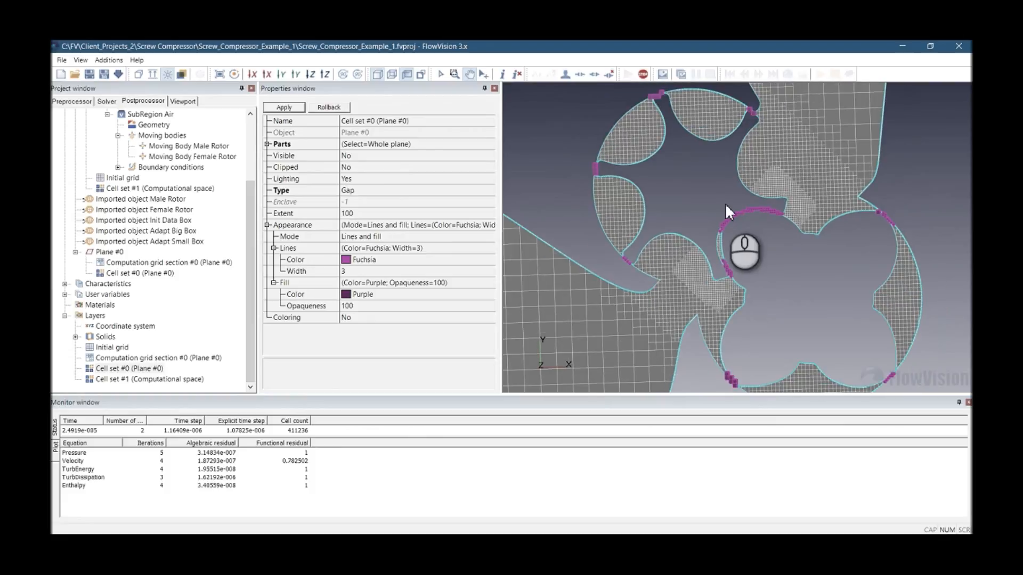
# - Check the minimum and maximum clearance of Model Air's Standard Gap model, and return to the plane's cell set
pyautogui.click(85, 103)
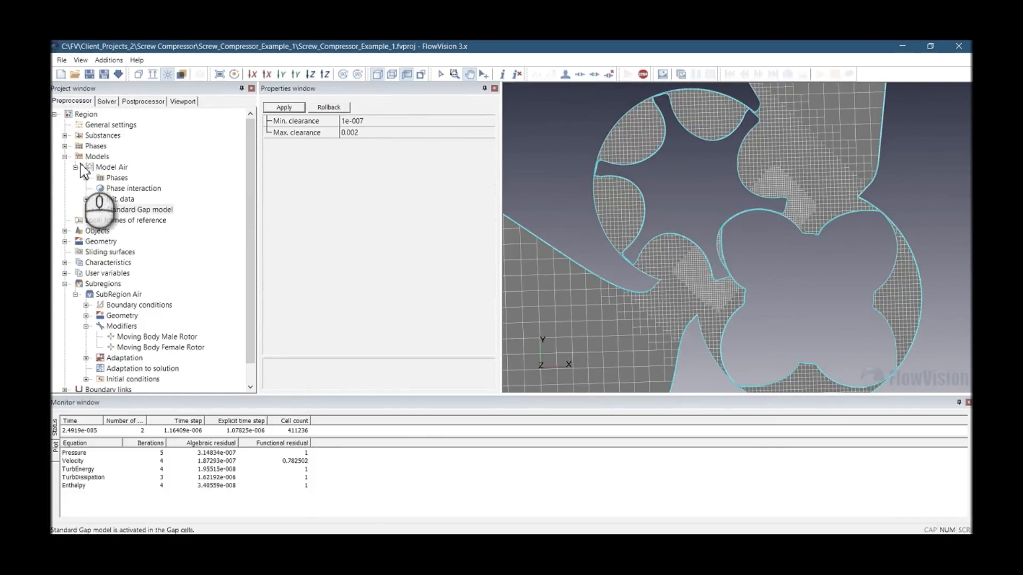
pyautogui.click(132, 211)
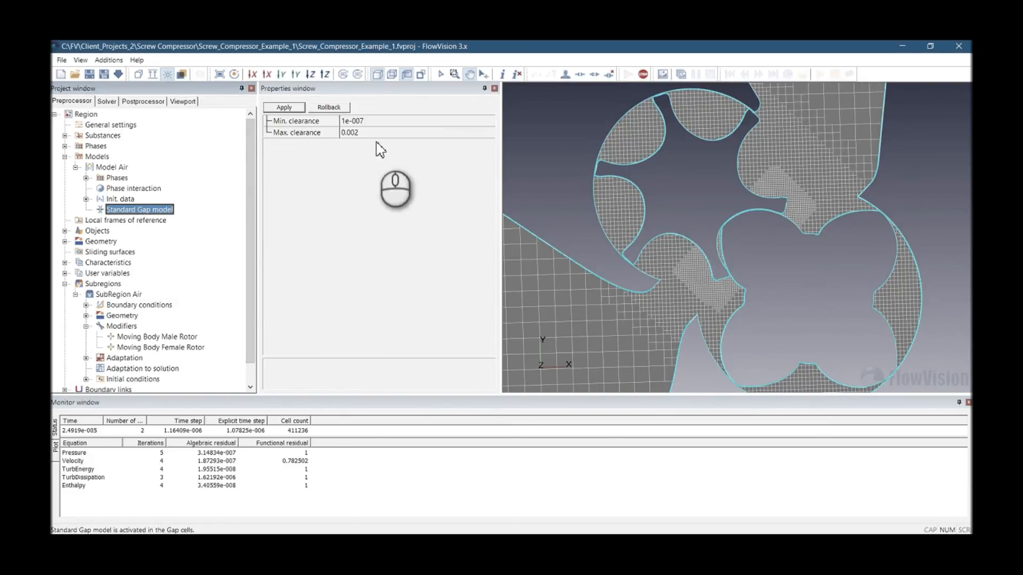
pyautogui.click(139, 101)
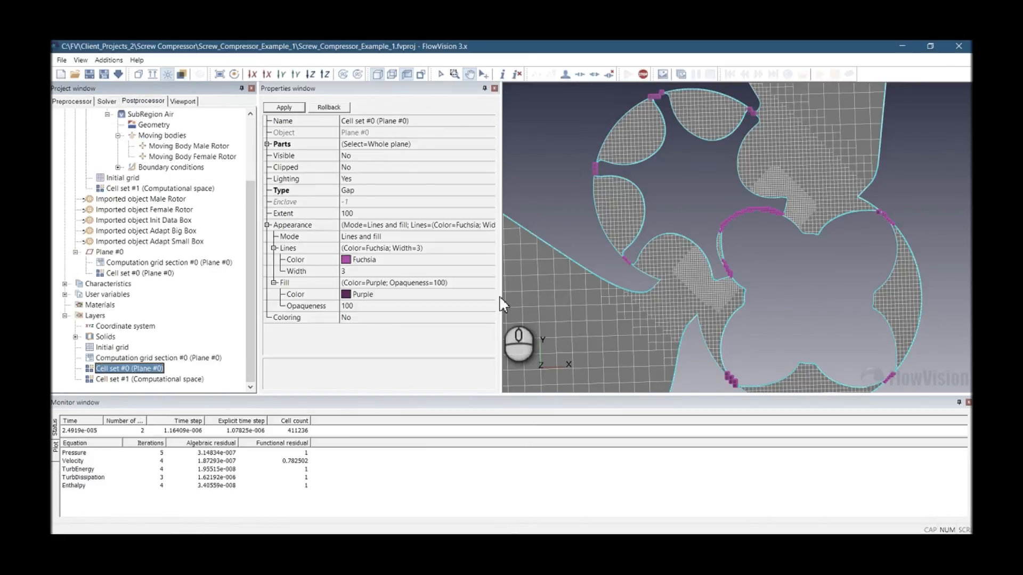
# - Examine the gap cells of Cell set #0 between the rotors and along the housing, including the whole plane section
pyautogui.scroll(2, 761, 207)
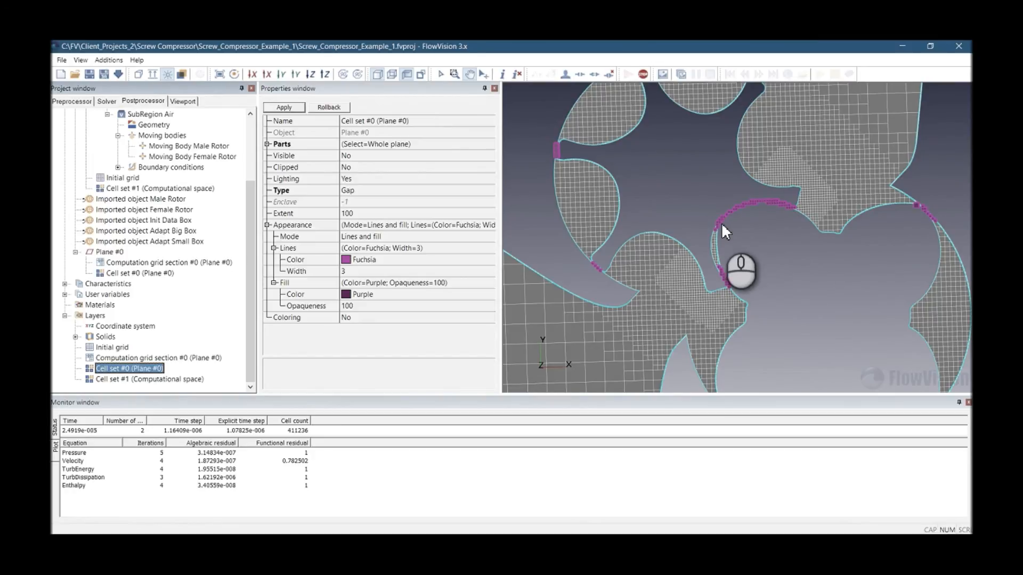
pyautogui.scroll(-1, 721, 223)
pyautogui.scroll(-1, 693, 205)
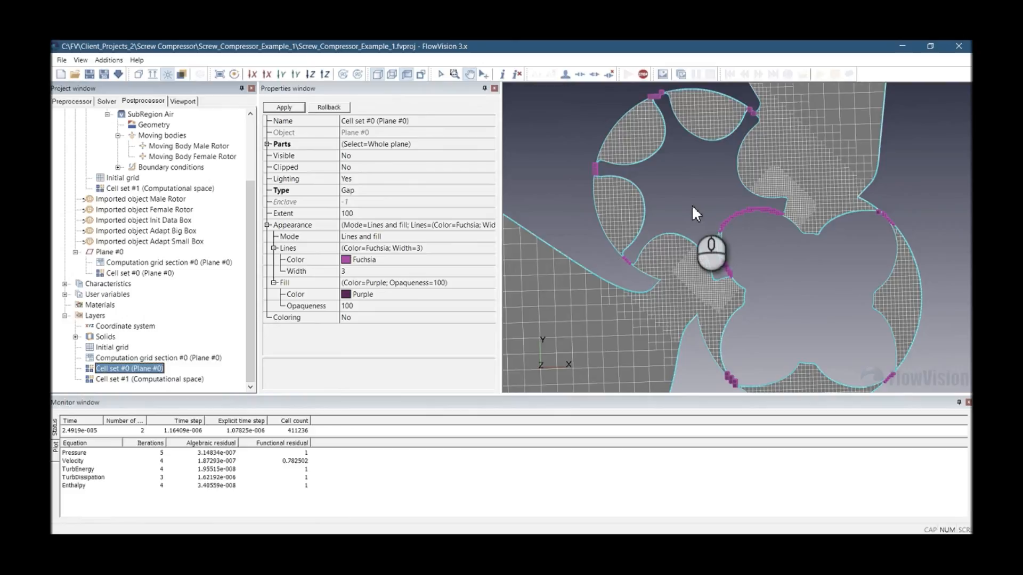
pyautogui.moveTo(736, 250); pyautogui.dragTo(708, 185)
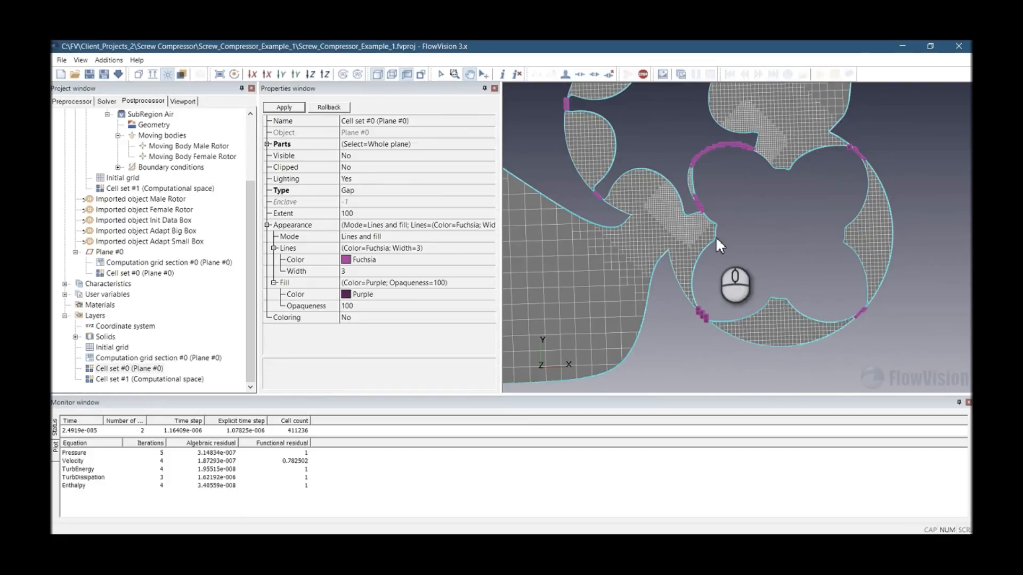
pyautogui.scroll(-2, 715, 239)
pyautogui.moveTo(713, 244); pyautogui.dragTo(743, 265)
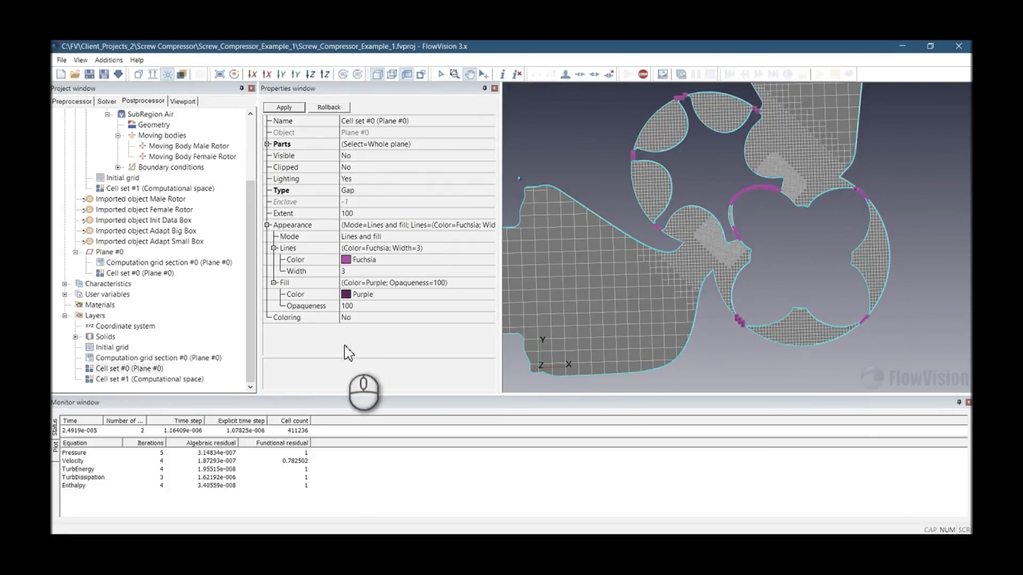
pyautogui.scroll(-4, 655, 238)
pyautogui.moveTo(674, 219); pyautogui.dragTo(782, 268, button='middle')
pyautogui.moveTo(661, 252); pyautogui.dragTo(690, 259, button='middle')
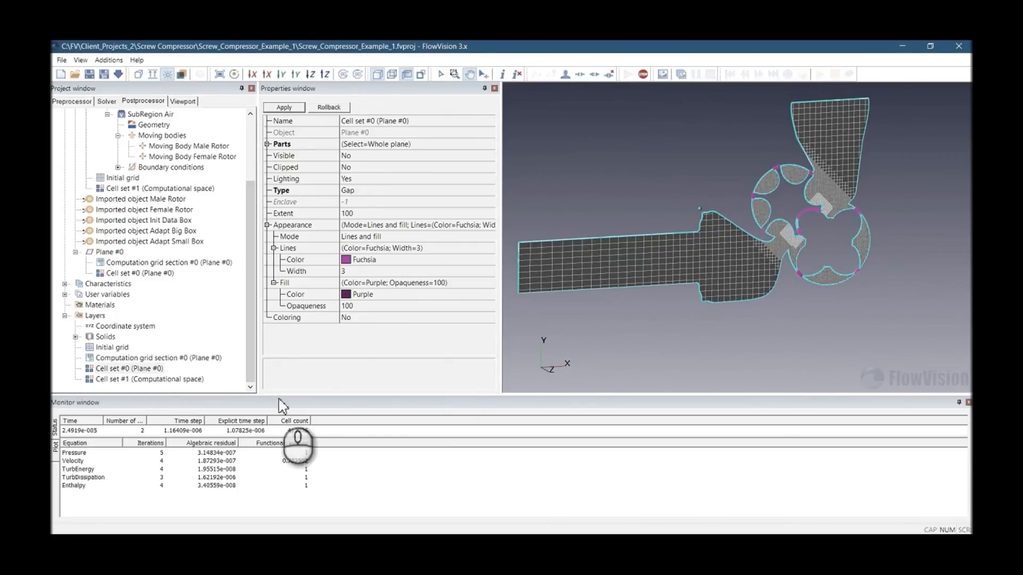
# - Hide the computation grid section layer of Plane #0 and show the moving bodies Male Rotor and Female Rotor
pyautogui.rightClick(146, 361)
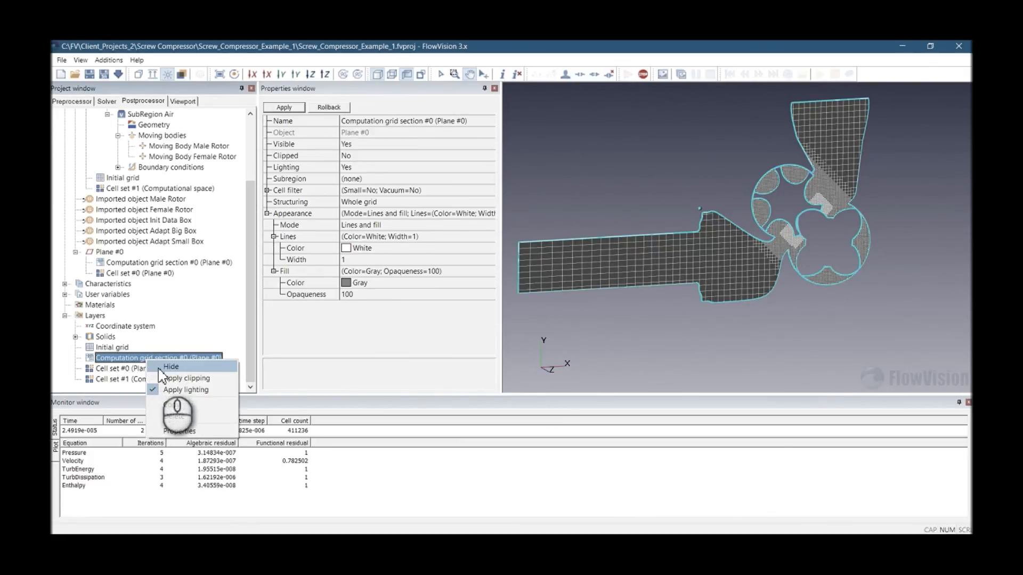
pyautogui.click(153, 366)
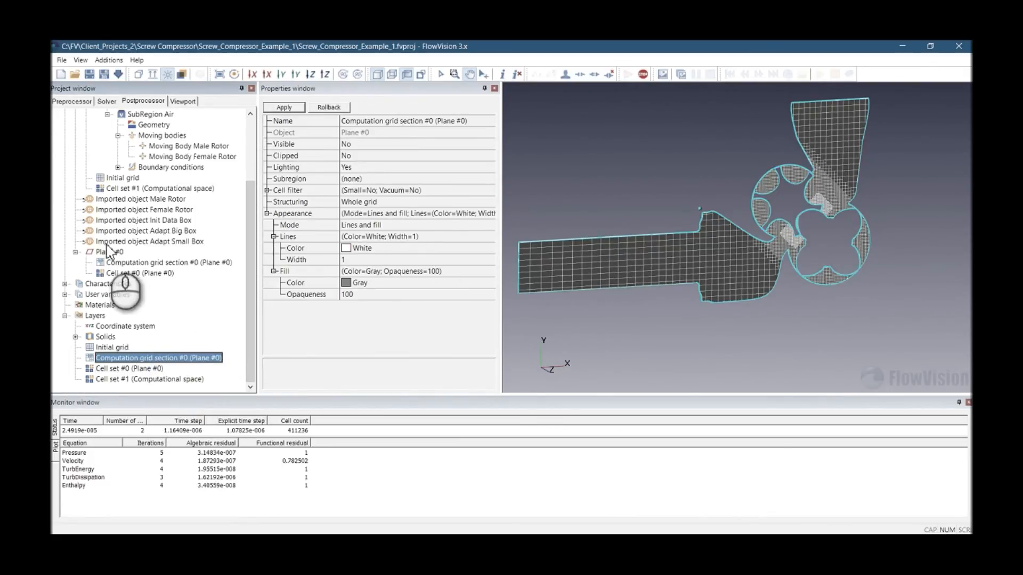
pyautogui.scroll(3, 115, 256)
pyautogui.click(163, 230)
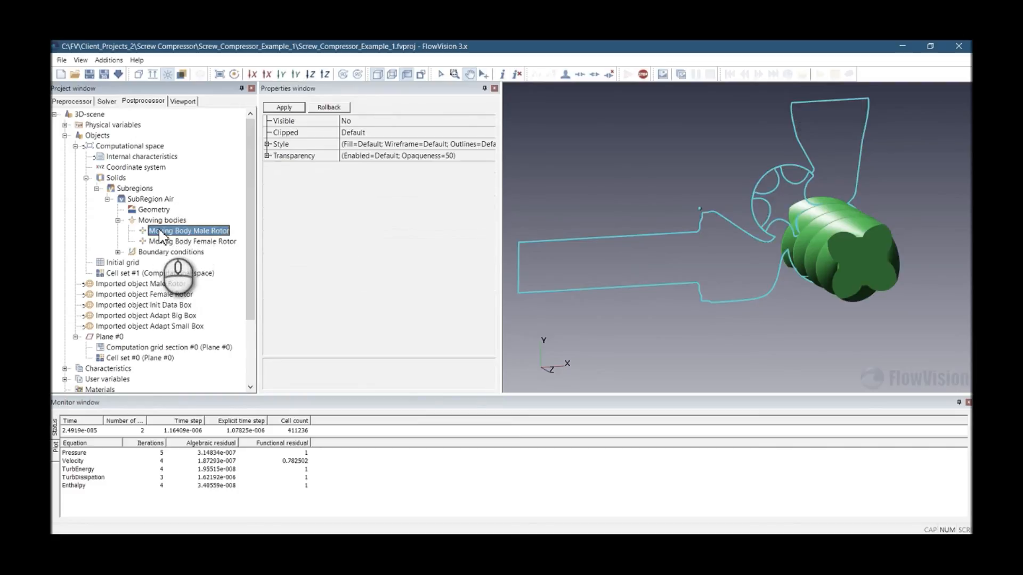
pyautogui.rightClick(160, 230)
pyautogui.moveTo(261, 235)
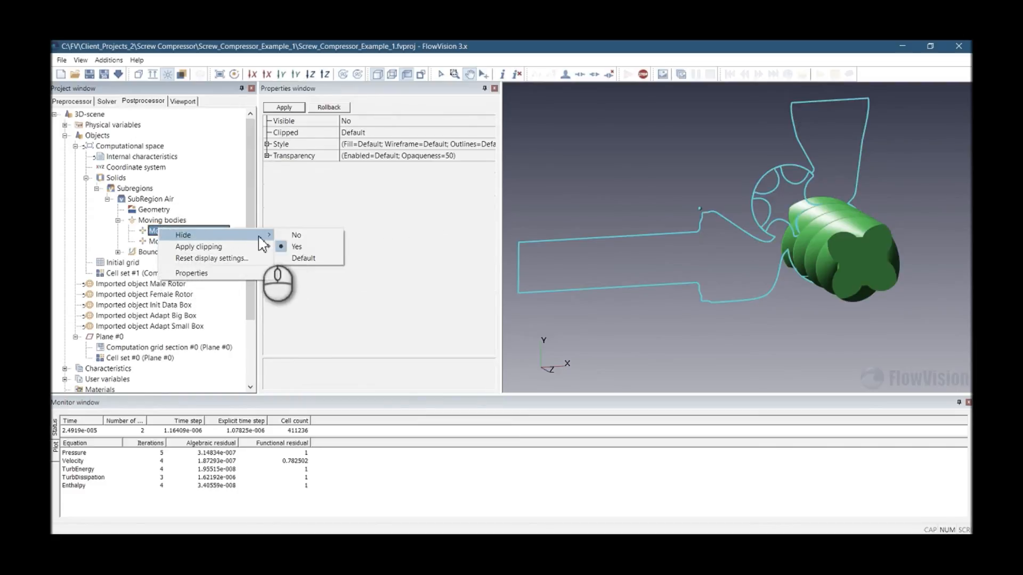
pyautogui.click(298, 236)
pyautogui.click(221, 241)
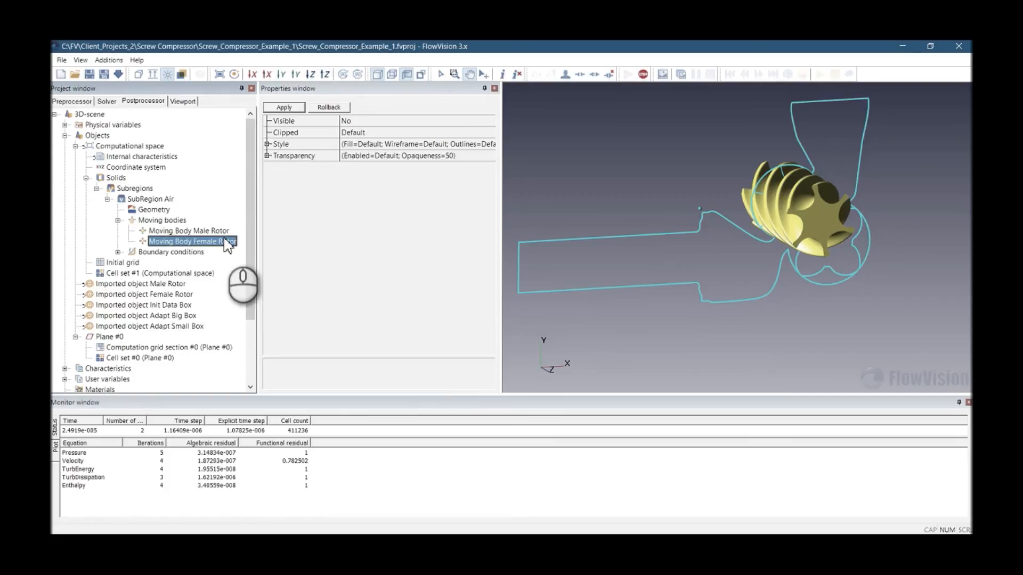
pyautogui.rightClick(224, 240)
pyautogui.click(361, 243)
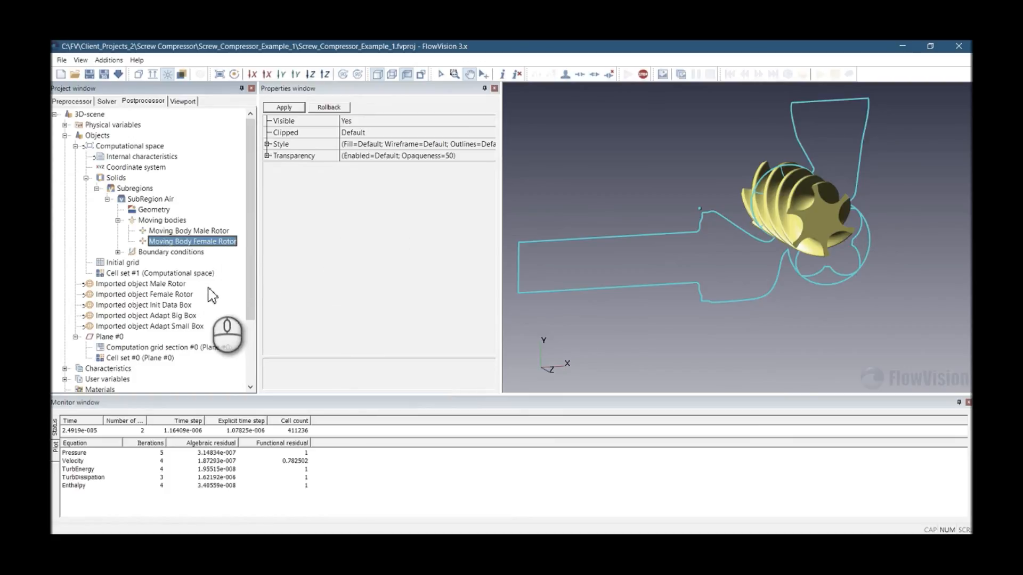
# - Hide the Plane #0 object in the postprocessor scene
pyautogui.scroll(-3, 208, 272)
pyautogui.scroll(3, 160, 333)
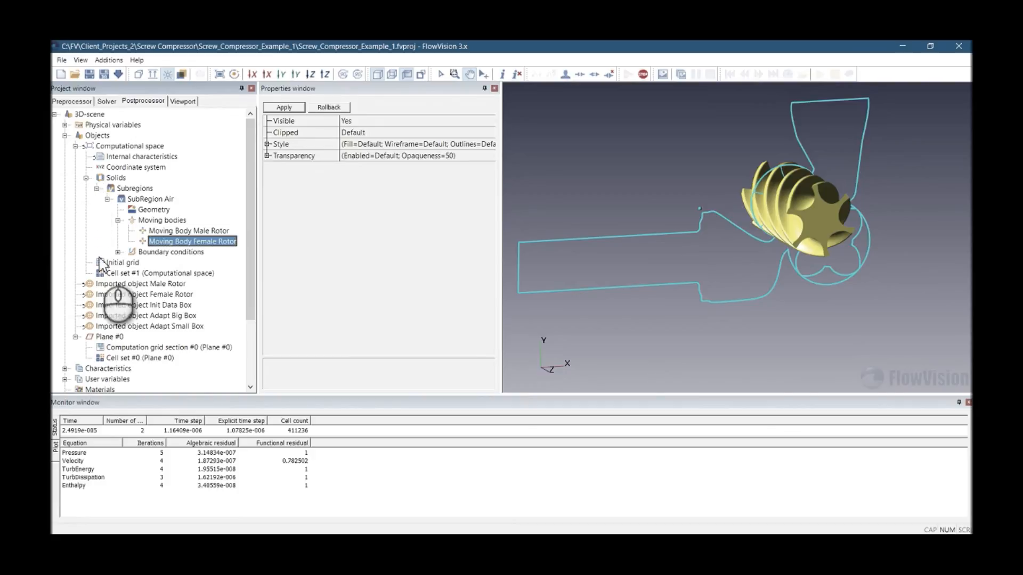
pyautogui.click(117, 338)
pyautogui.rightClick(117, 338)
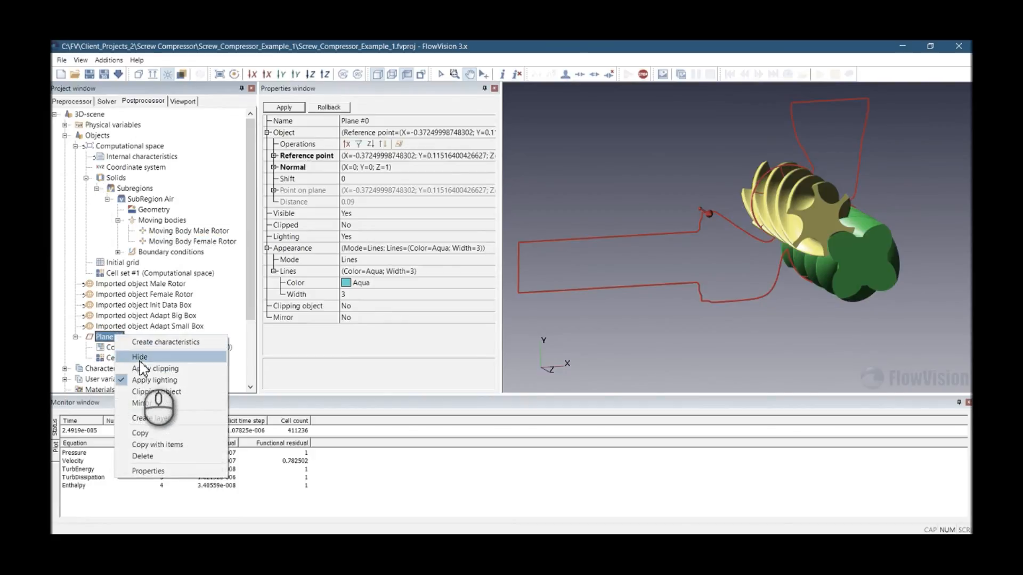
pyautogui.click(140, 356)
# - Select Cell set #1 of the computational space and inspect the gap cells along both rotors from several angles
pyautogui.click(141, 349)
pyautogui.scroll(-3, 141, 351)
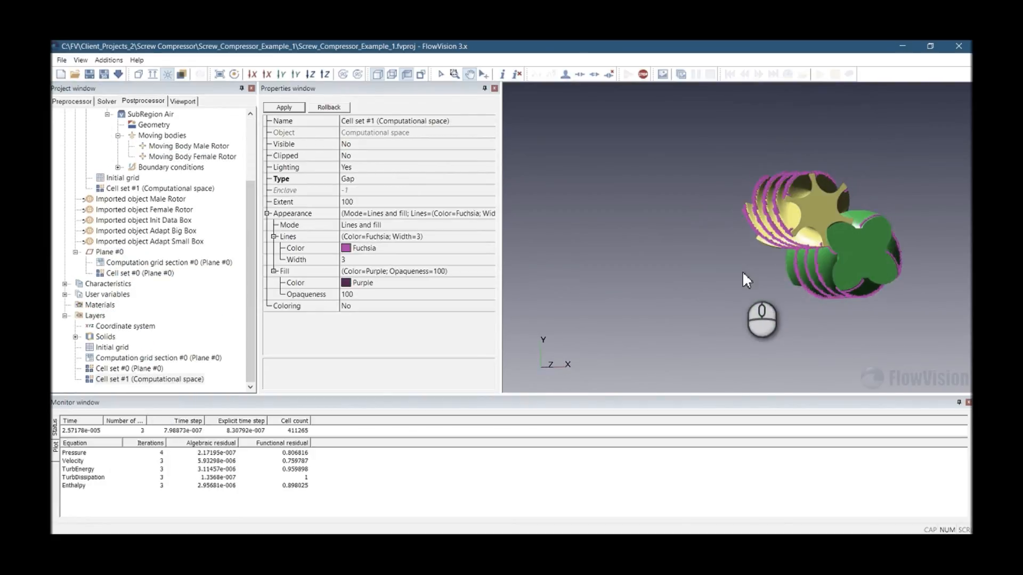
pyautogui.moveTo(743, 270); pyautogui.dragTo(822, 298)
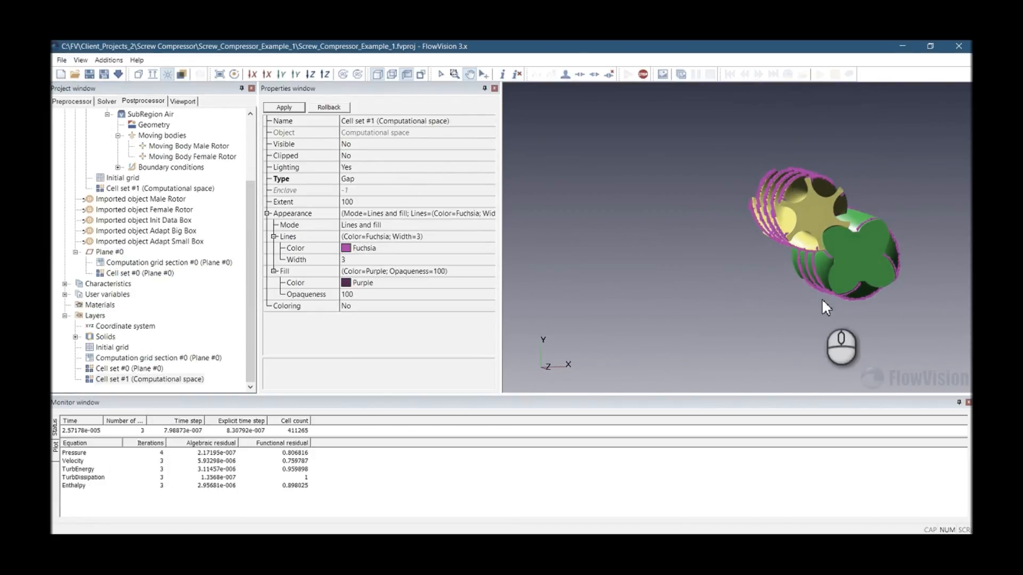
pyautogui.moveTo(931, 271); pyautogui.dragTo(821, 267)
pyautogui.moveTo(730, 276); pyautogui.dragTo(681, 239)
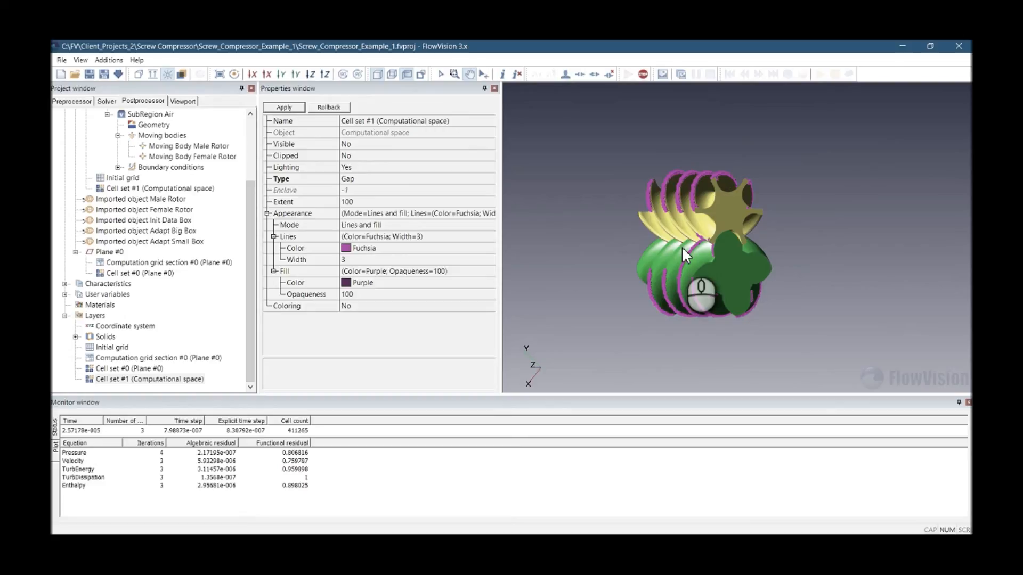
pyautogui.moveTo(667, 251); pyautogui.dragTo(732, 219)
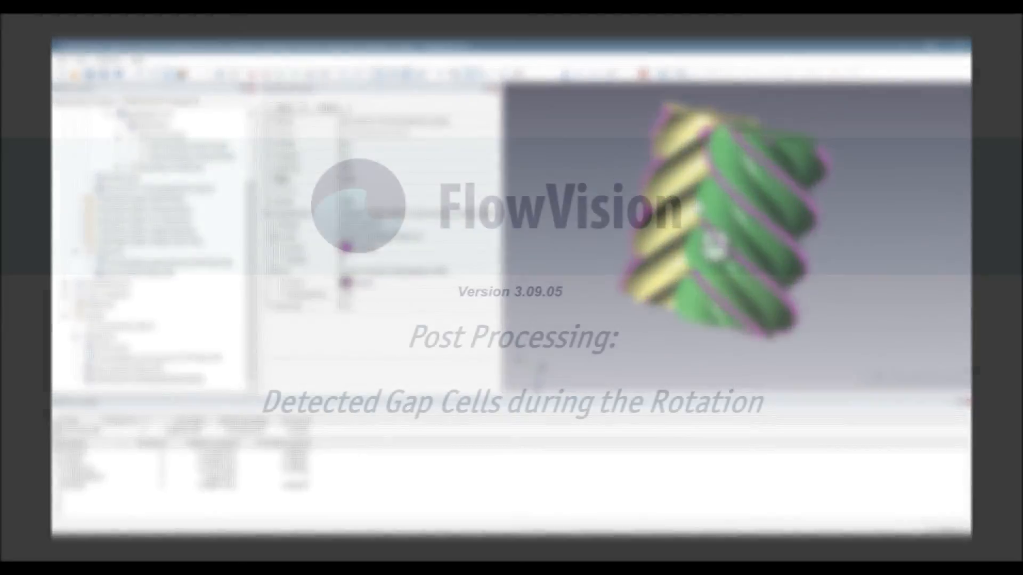